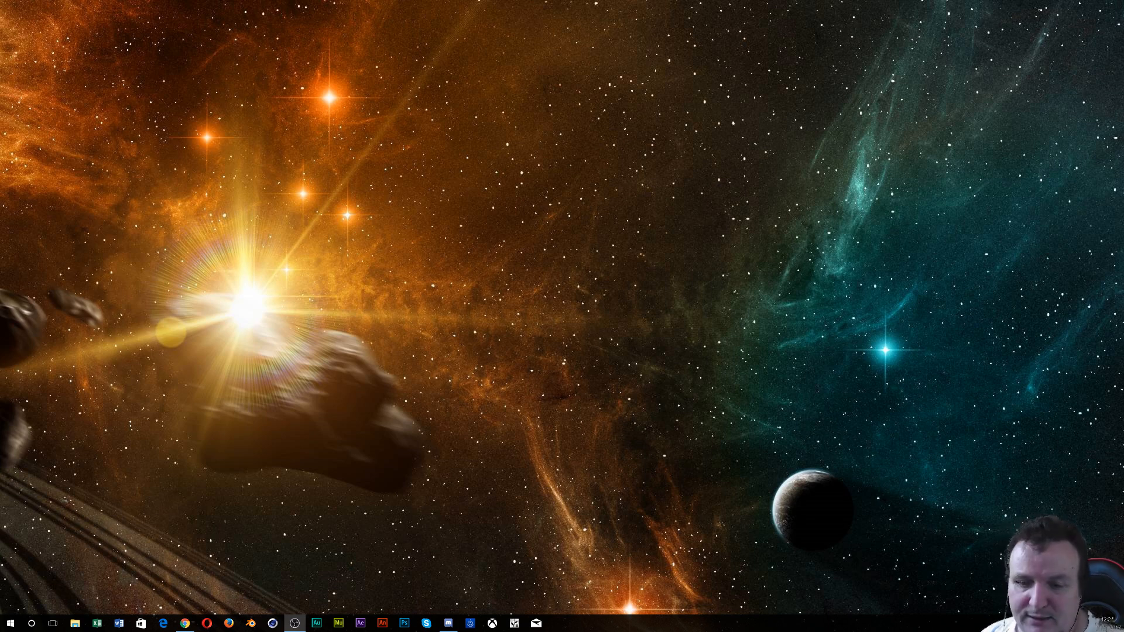
Launch Photoshop and create a new library from each of the two recovered documents, keeping the offered elements
click(403, 624)
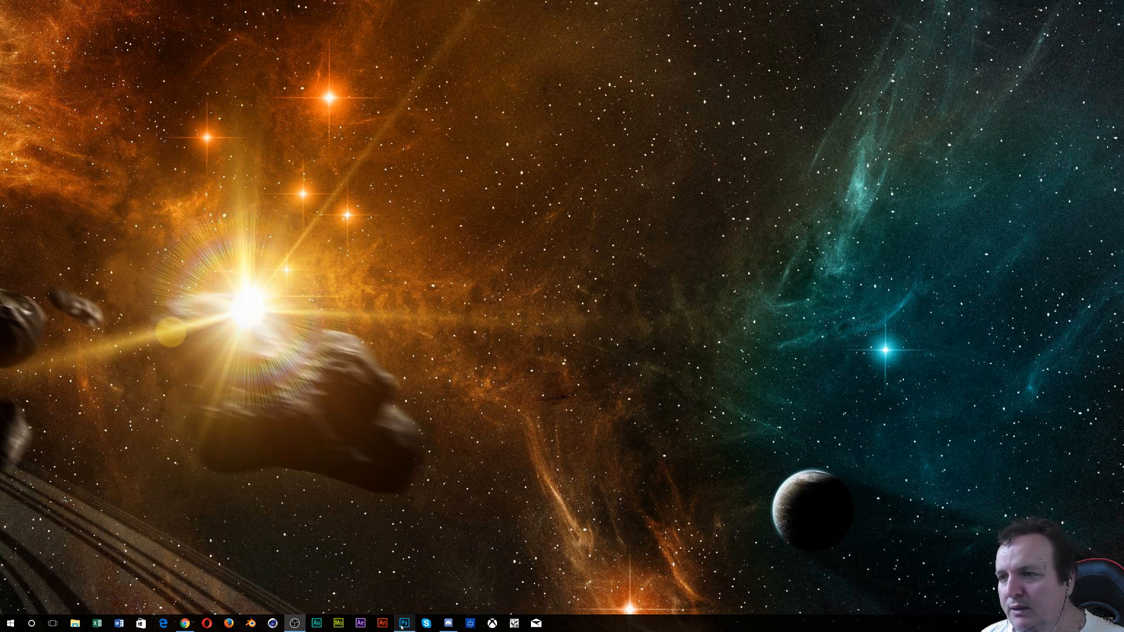
mouse_move(402, 626)
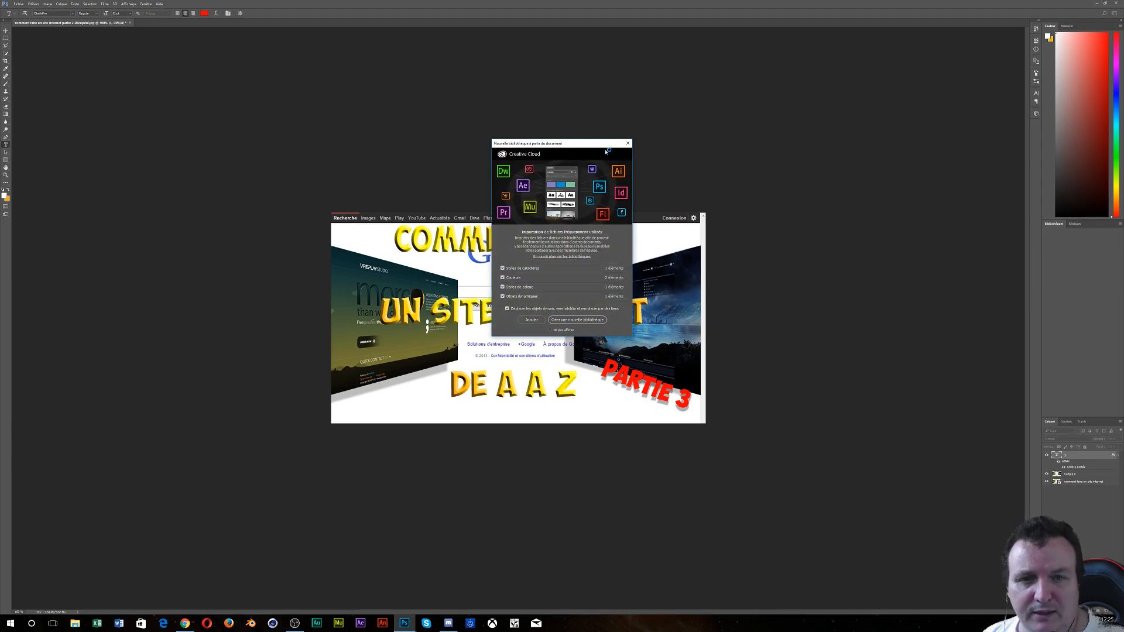
click(583, 320)
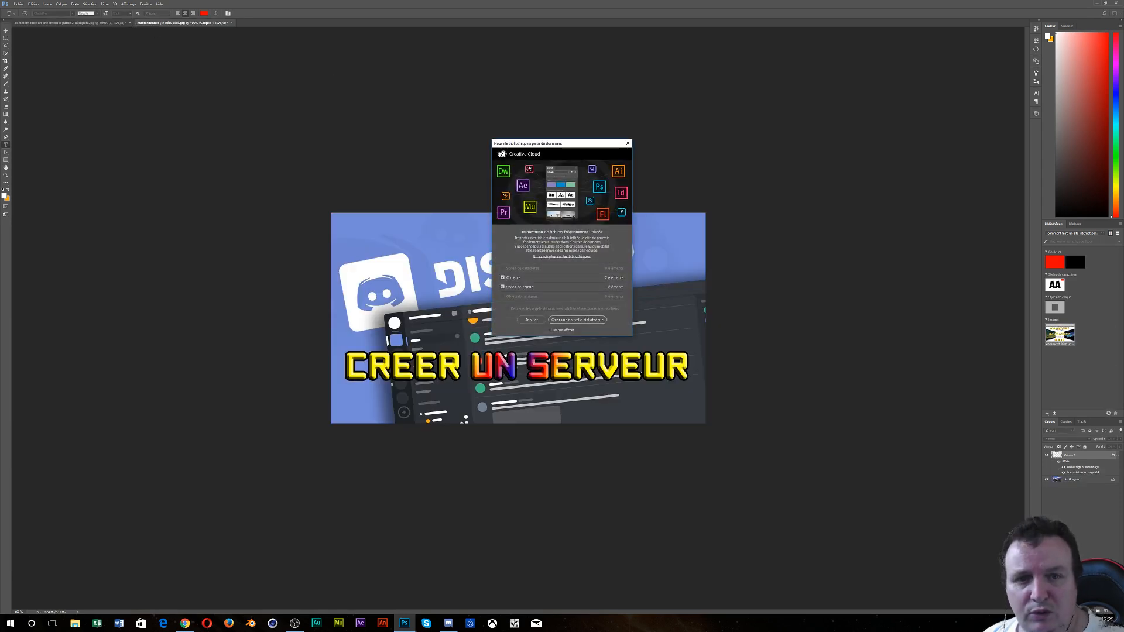
click(573, 321)
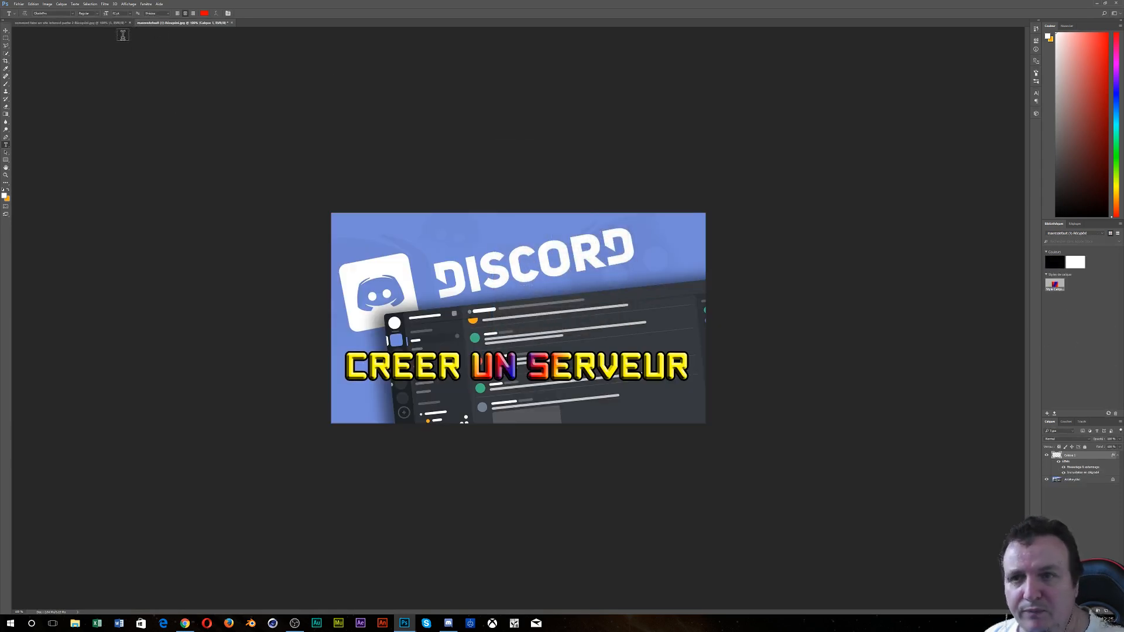
Close both recovered documents, the Discord server image and the website tutorial image, without saving their changes
click(231, 23)
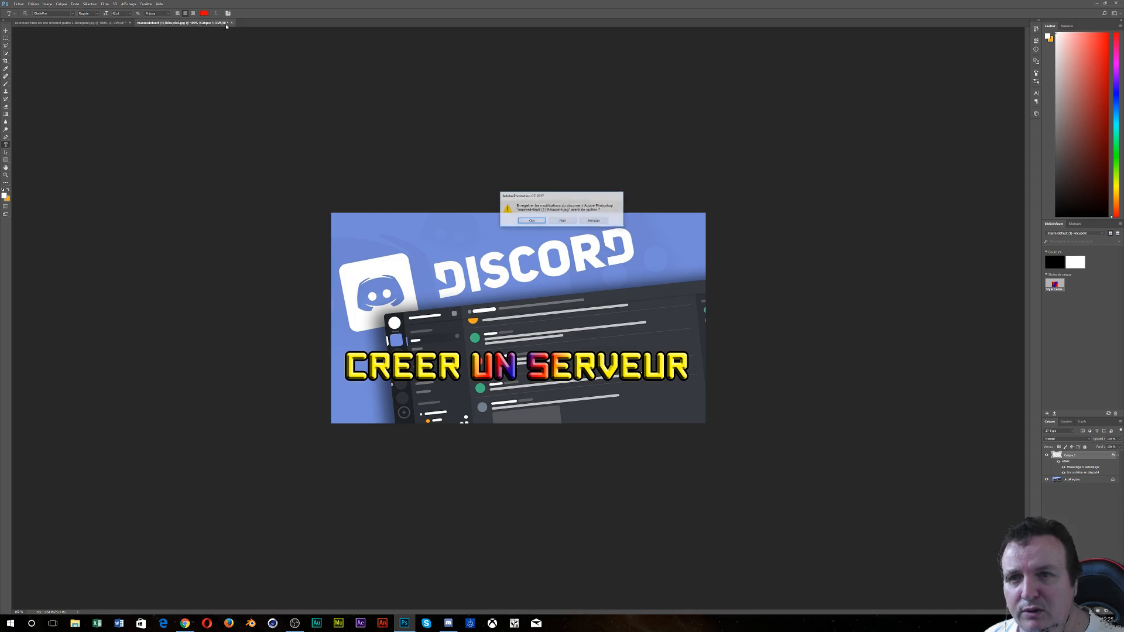
click(561, 221)
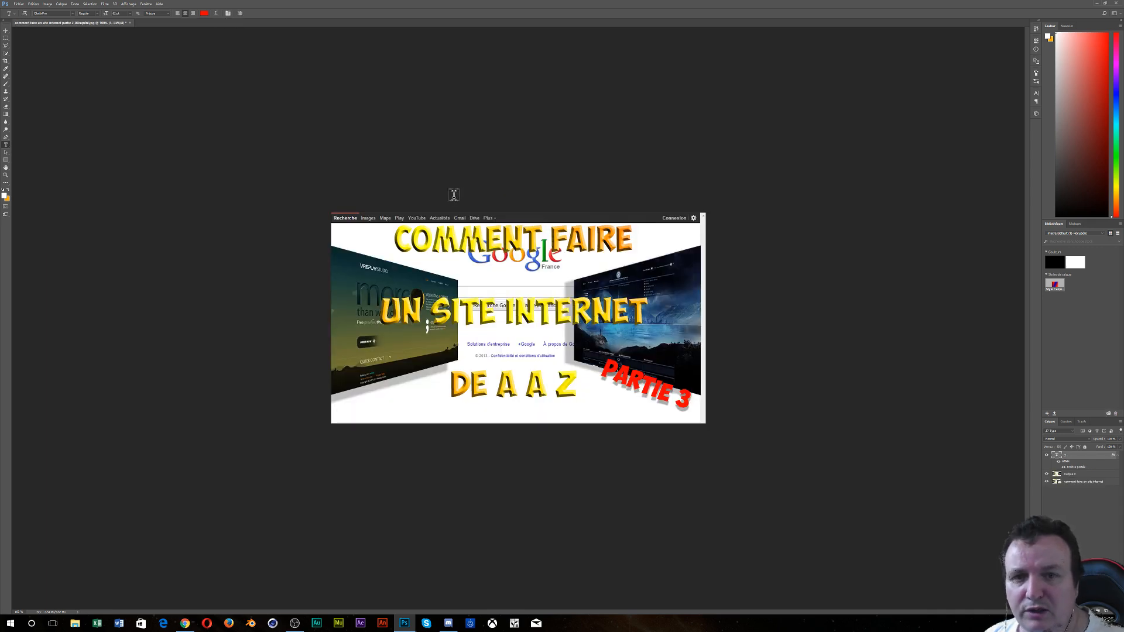
click(131, 23)
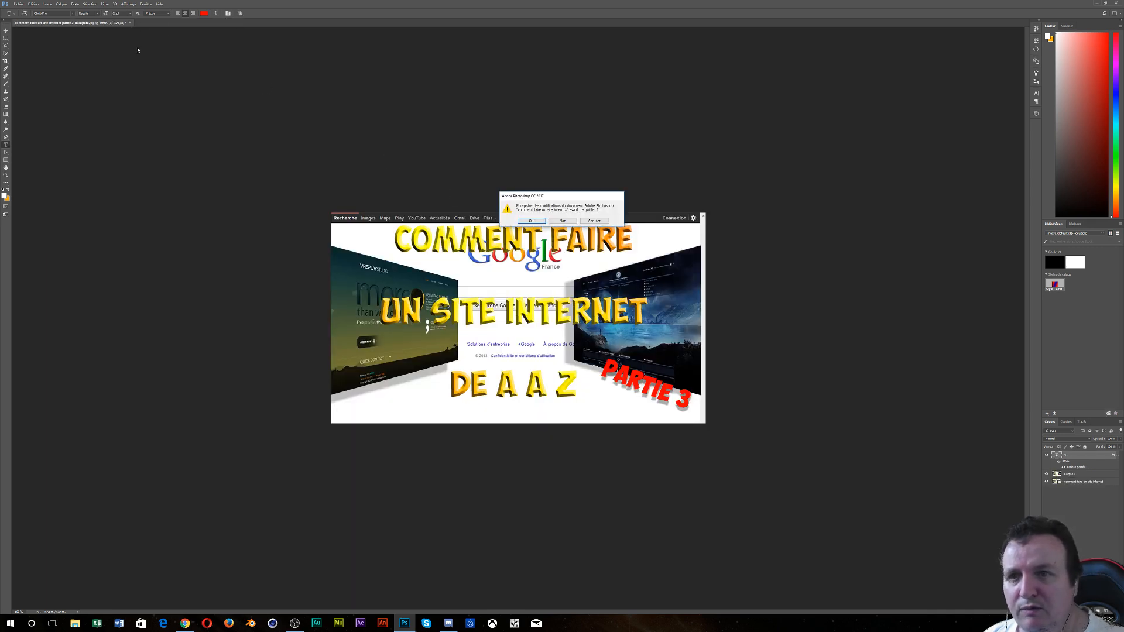
click(571, 222)
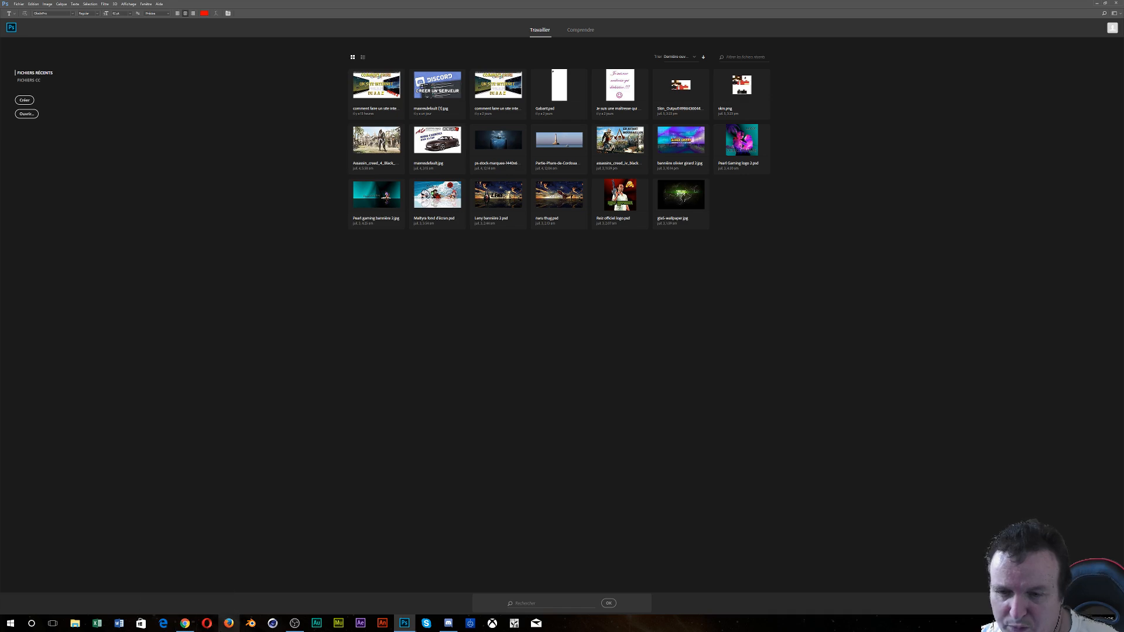
Switch to Firefox, search for YouTube, open the site and go to your own channel page
click(229, 622)
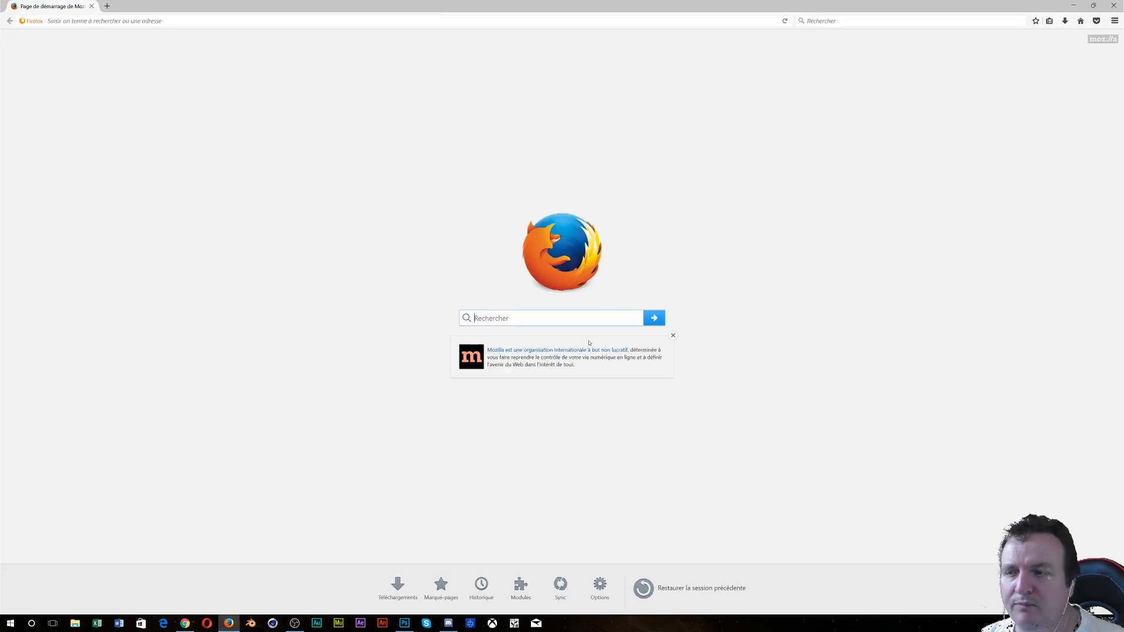
text(youutbe)
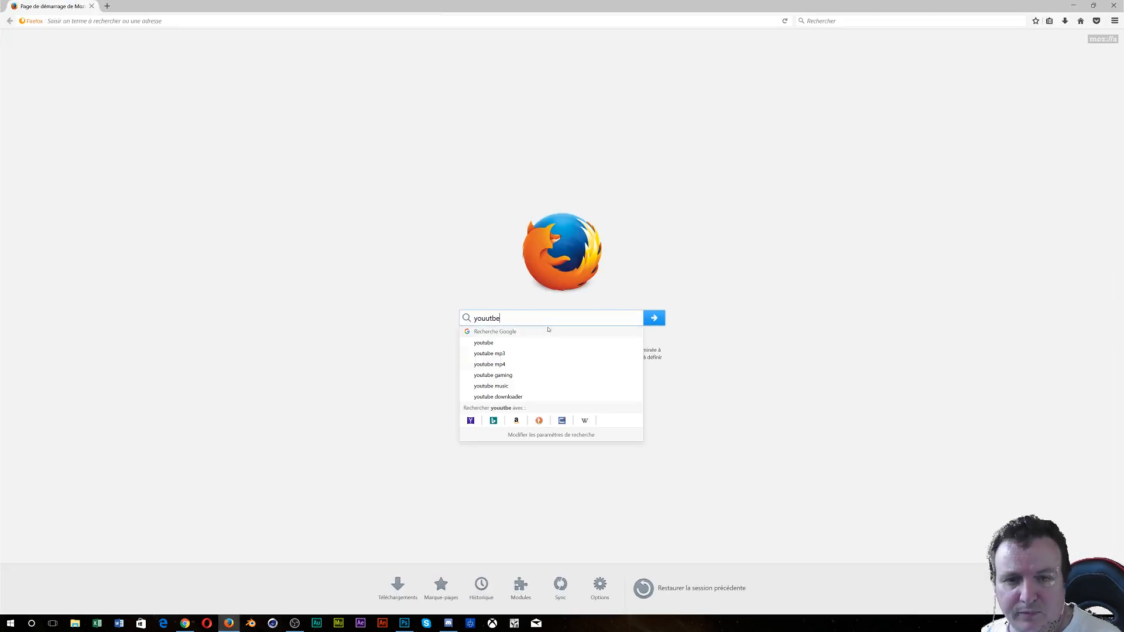
key(Return)
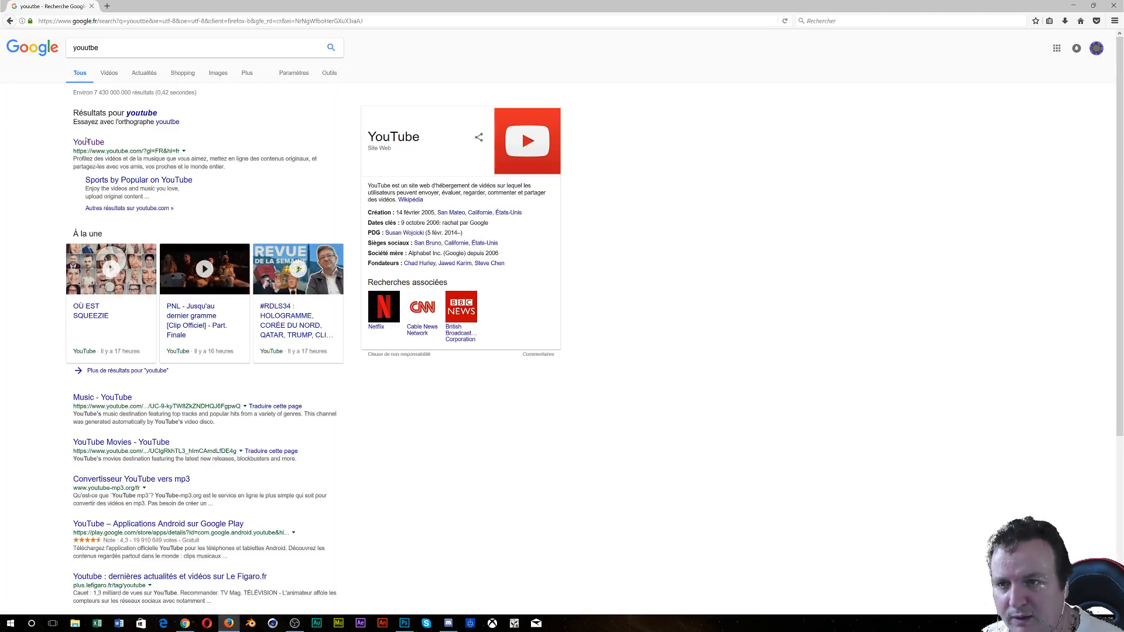
click(88, 143)
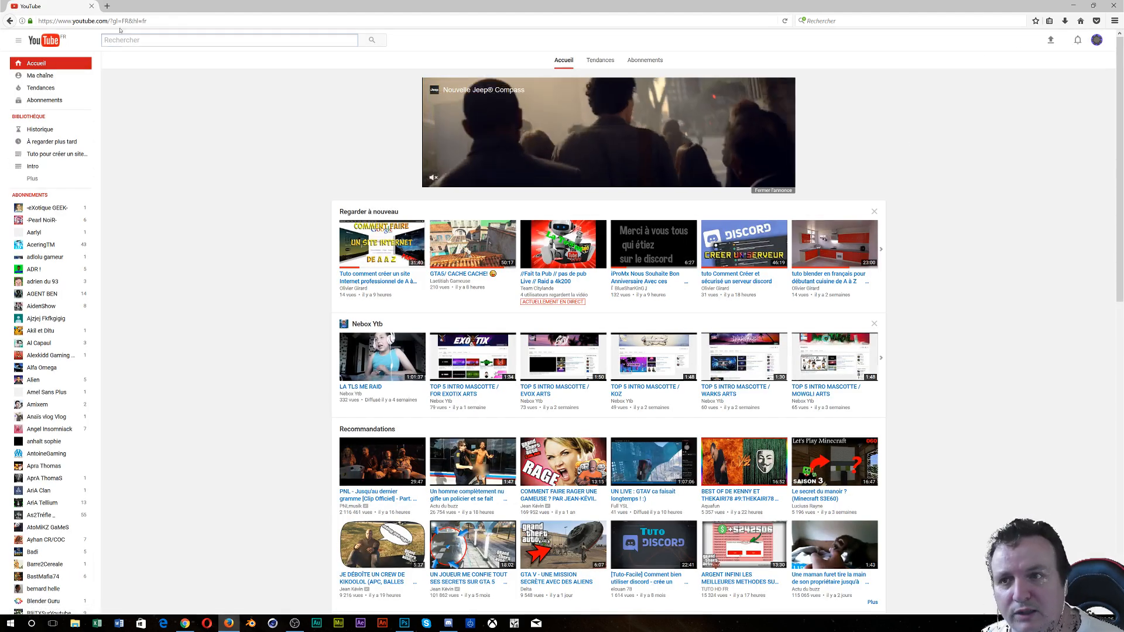
click(49, 78)
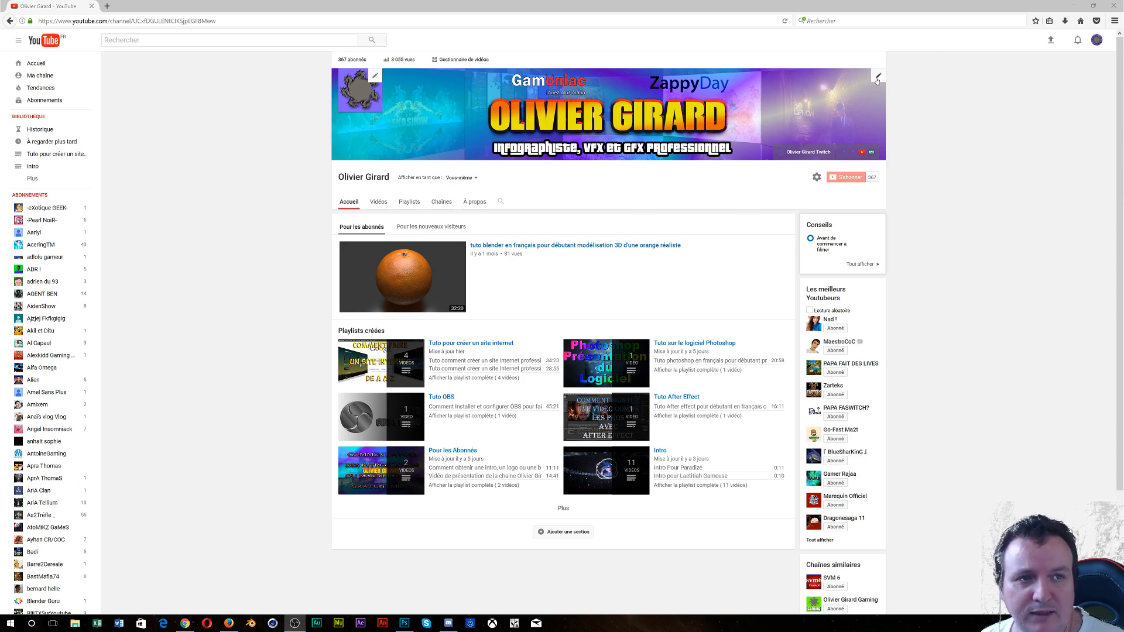
Start modifying the channel illustration, open the guide on creating channel art and look through its instructions and image tips
click(877, 79)
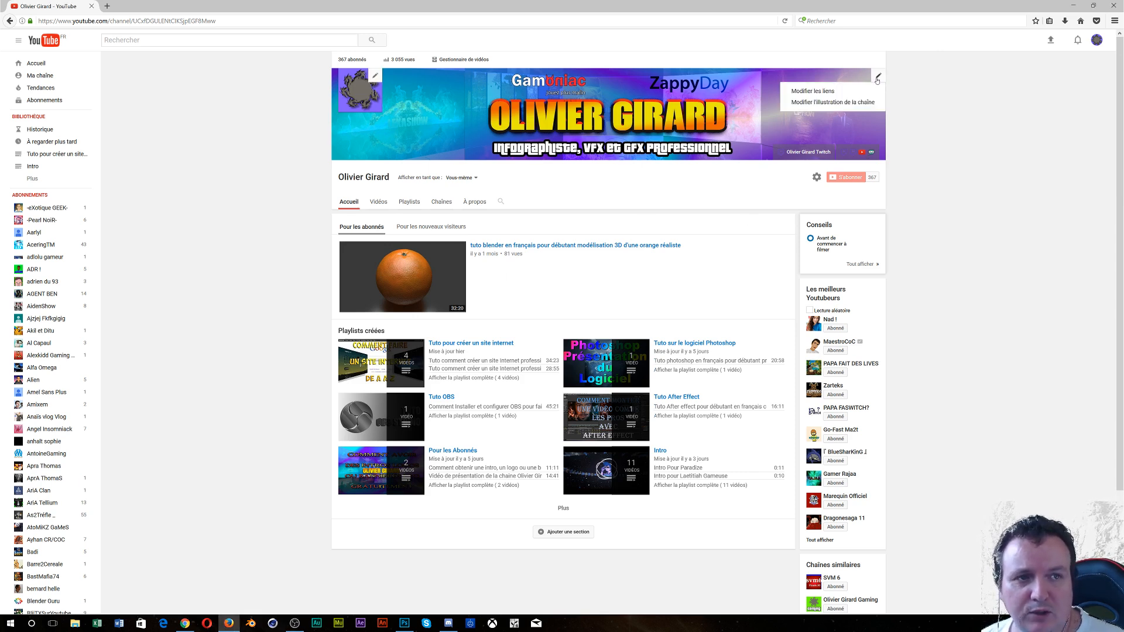
click(833, 102)
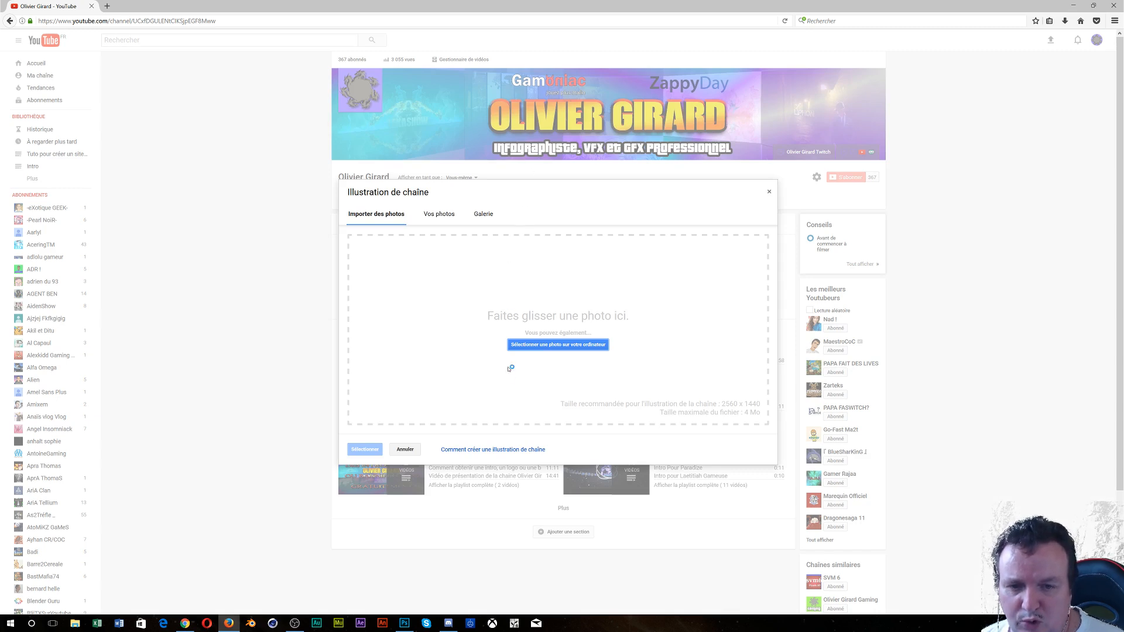
click(468, 449)
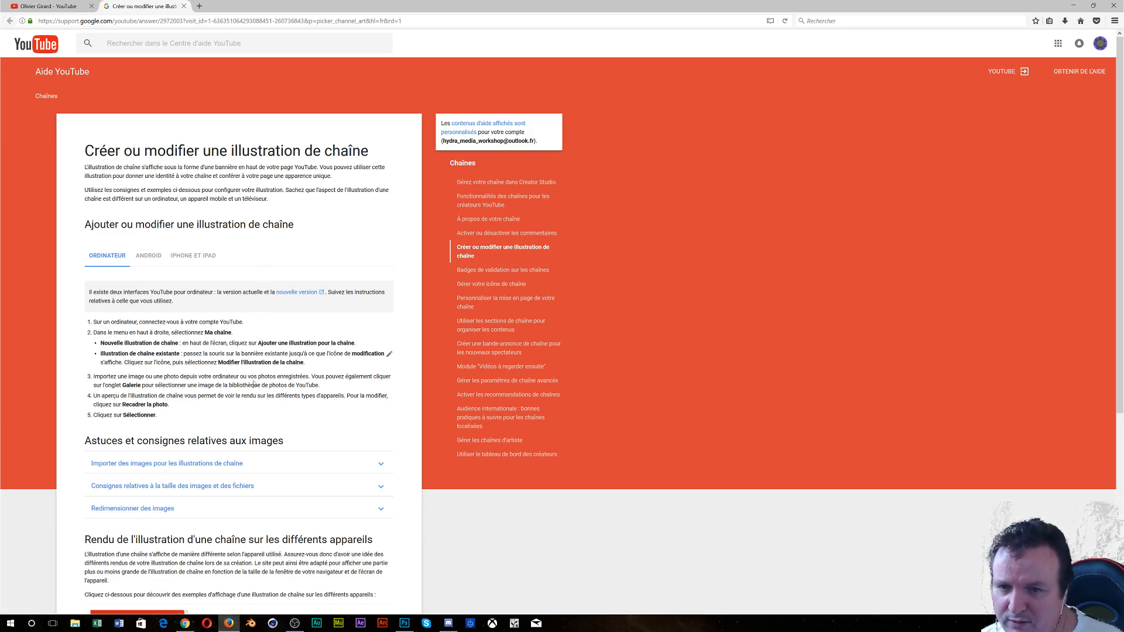
scroll(253, 383, down, 3)
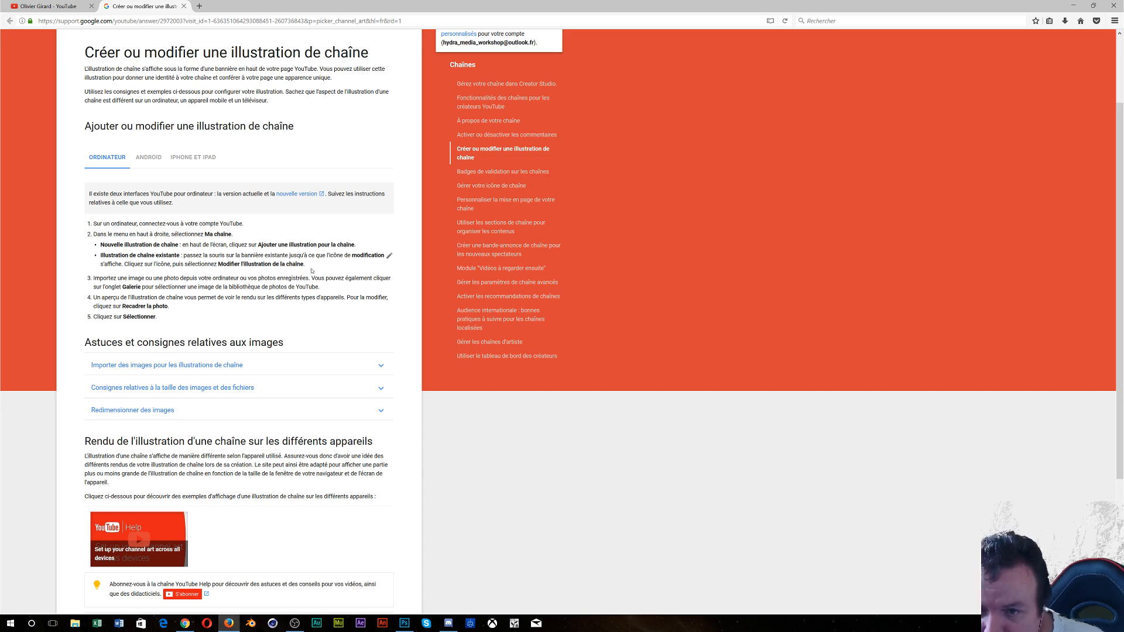
scroll(287, 307, down, 3)
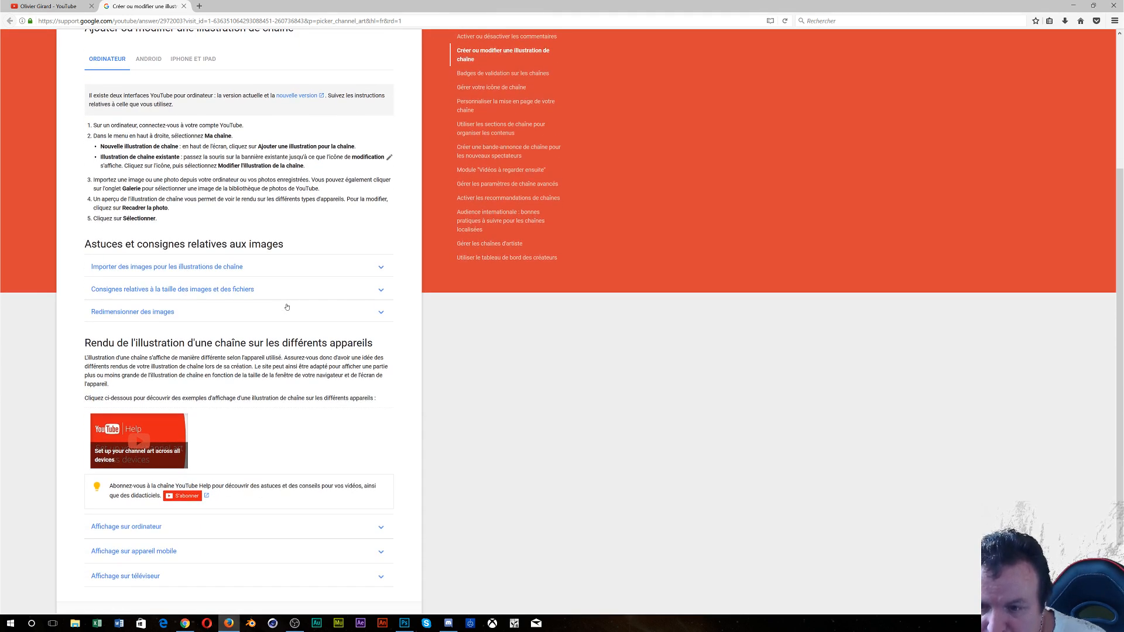
scroll(286, 307, down, 2)
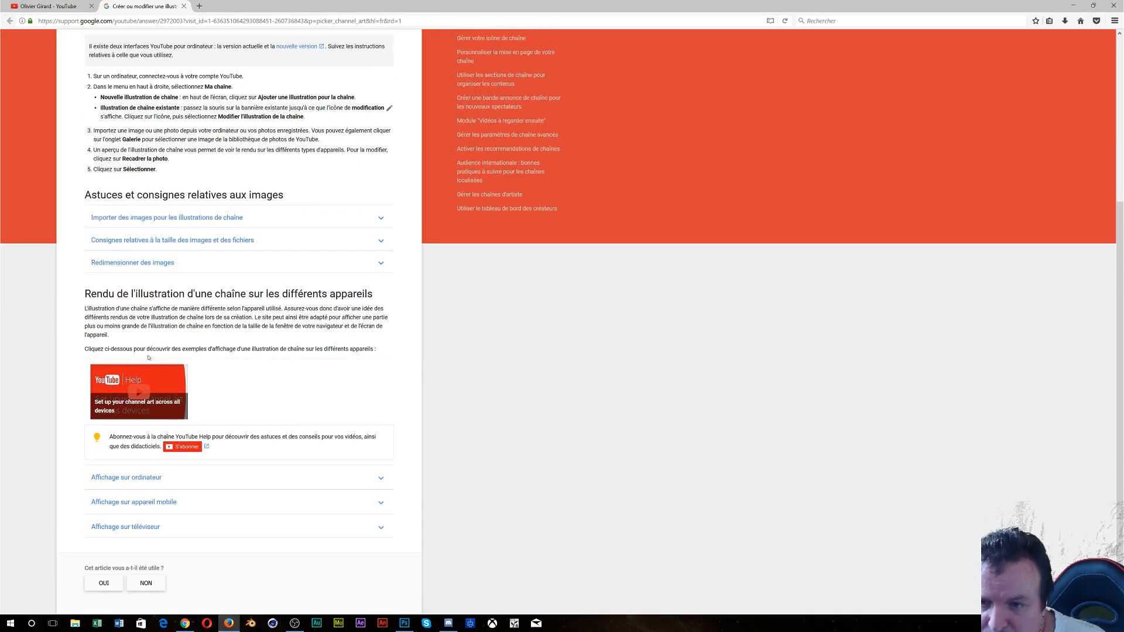
scroll(246, 348, up, 3)
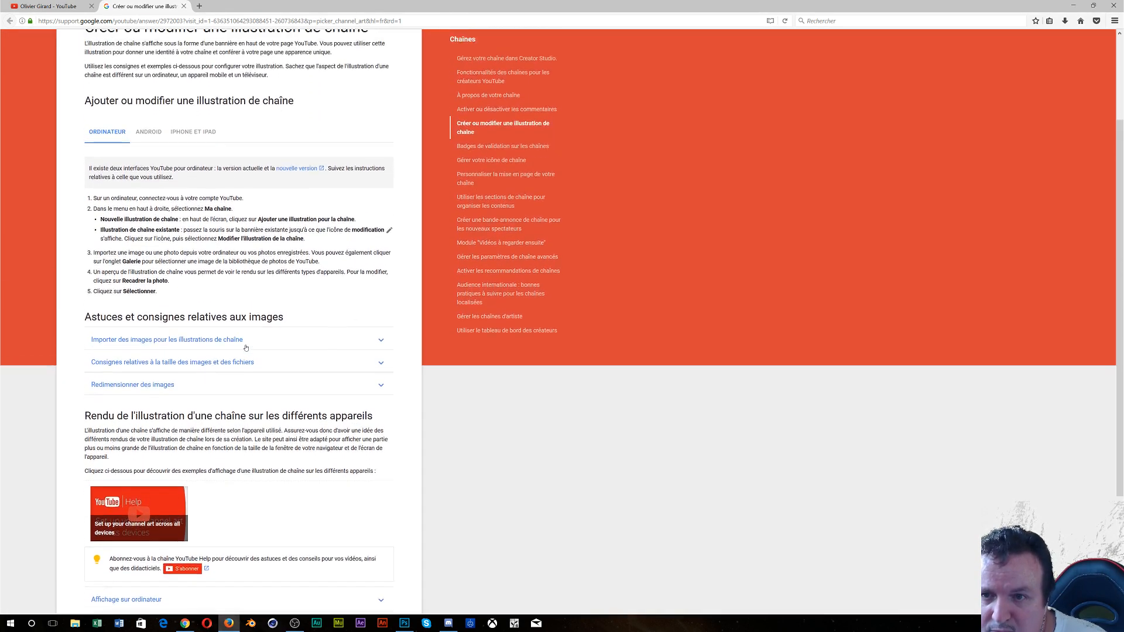
scroll(246, 348, up, 1)
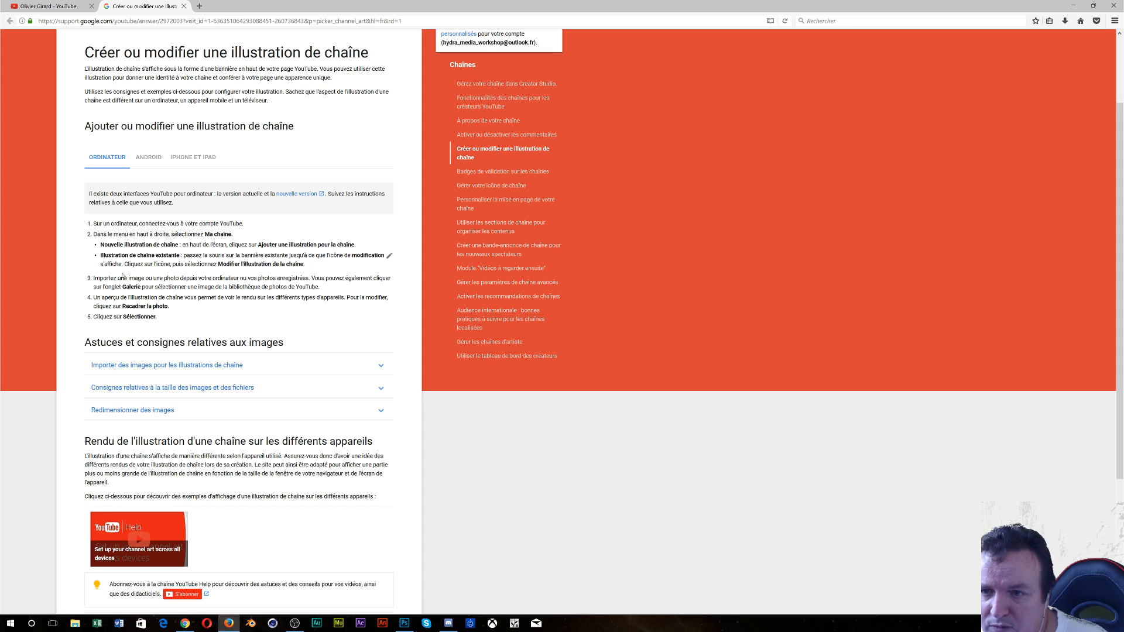
Try the new YouTube interface from the guide's link and open your own channel page in it
click(298, 196)
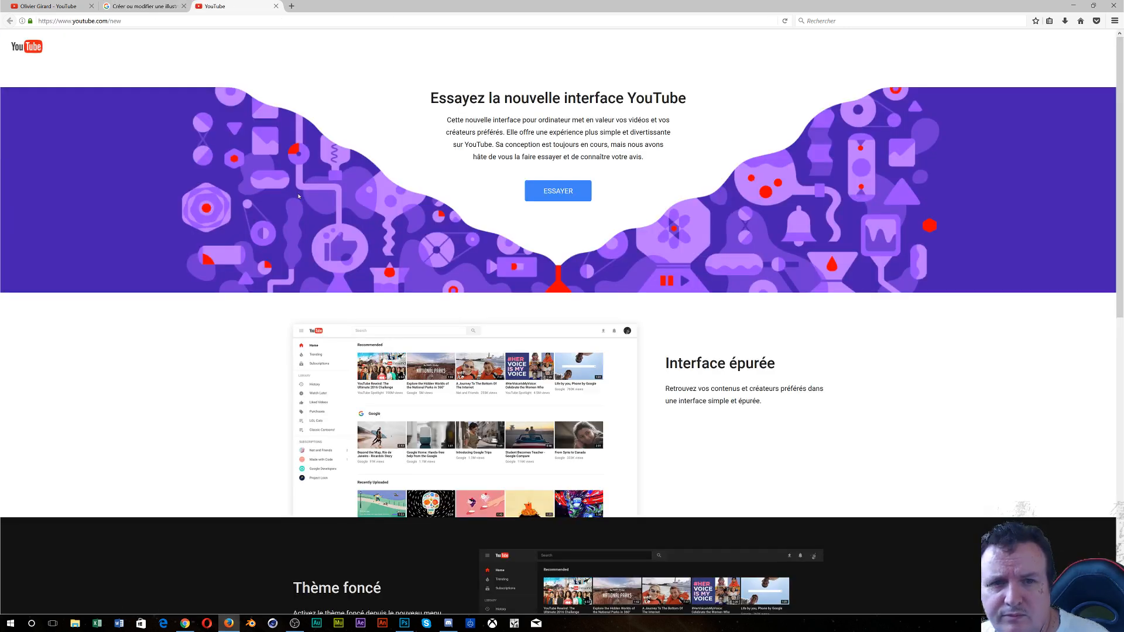
click(564, 198)
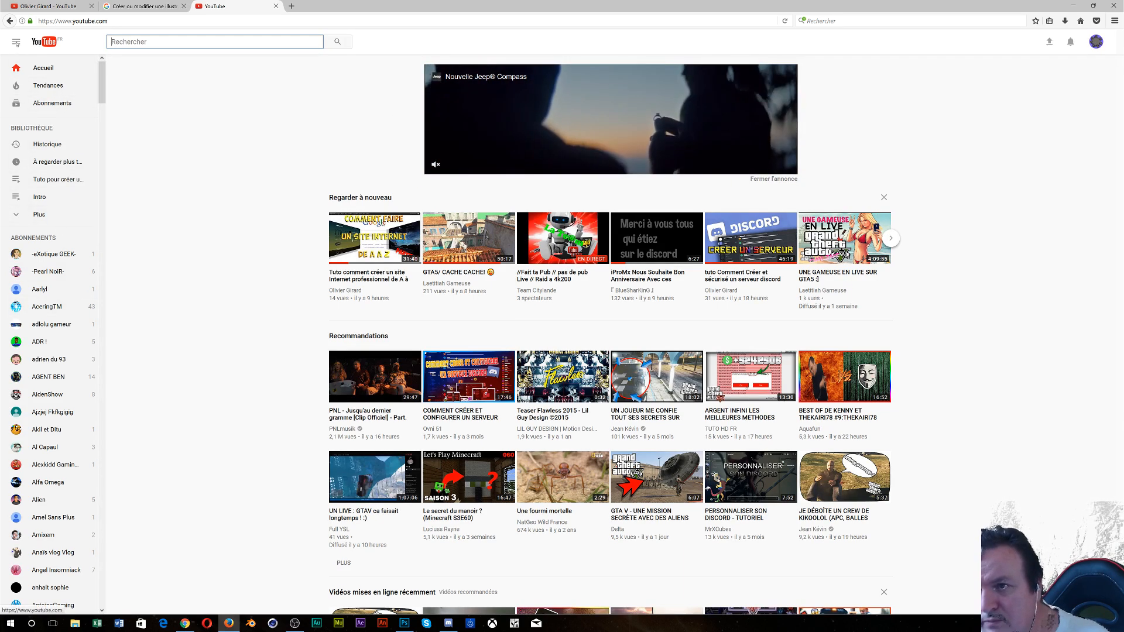
click(39, 68)
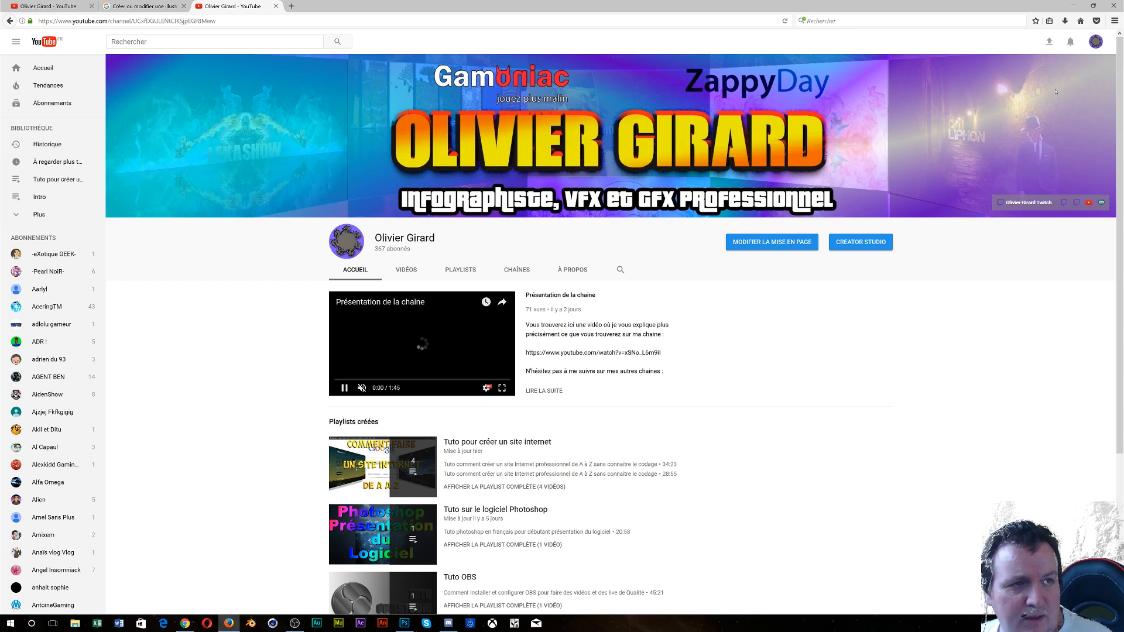
Enter the channel's layout editing, start modifying its illustration and open the guide on creating channel art
click(773, 242)
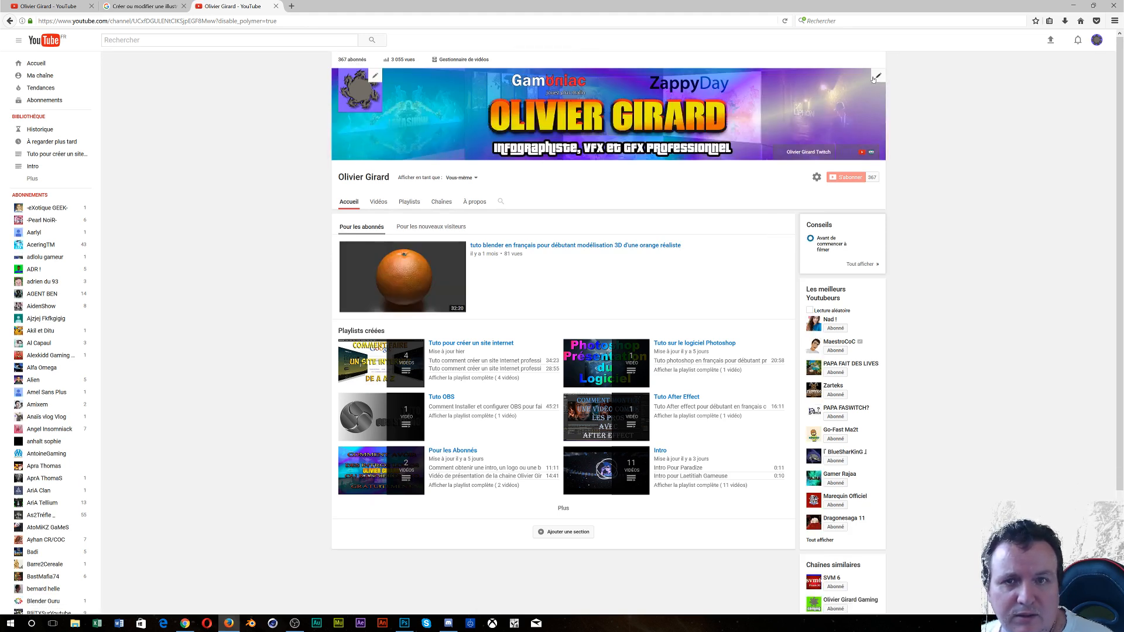
click(877, 76)
click(827, 101)
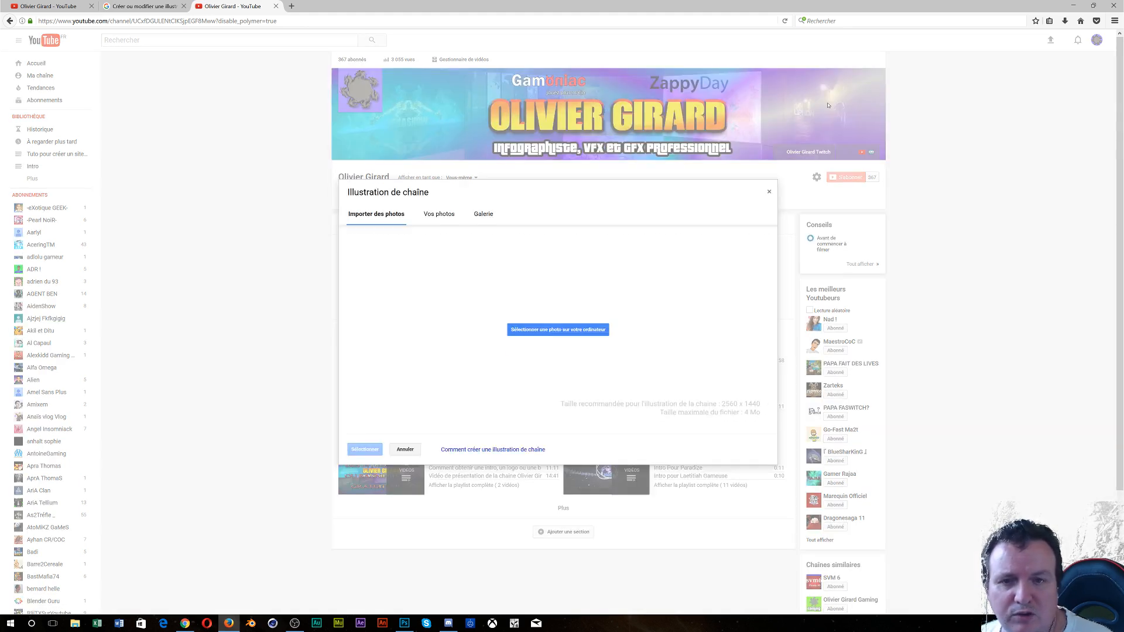
click(498, 449)
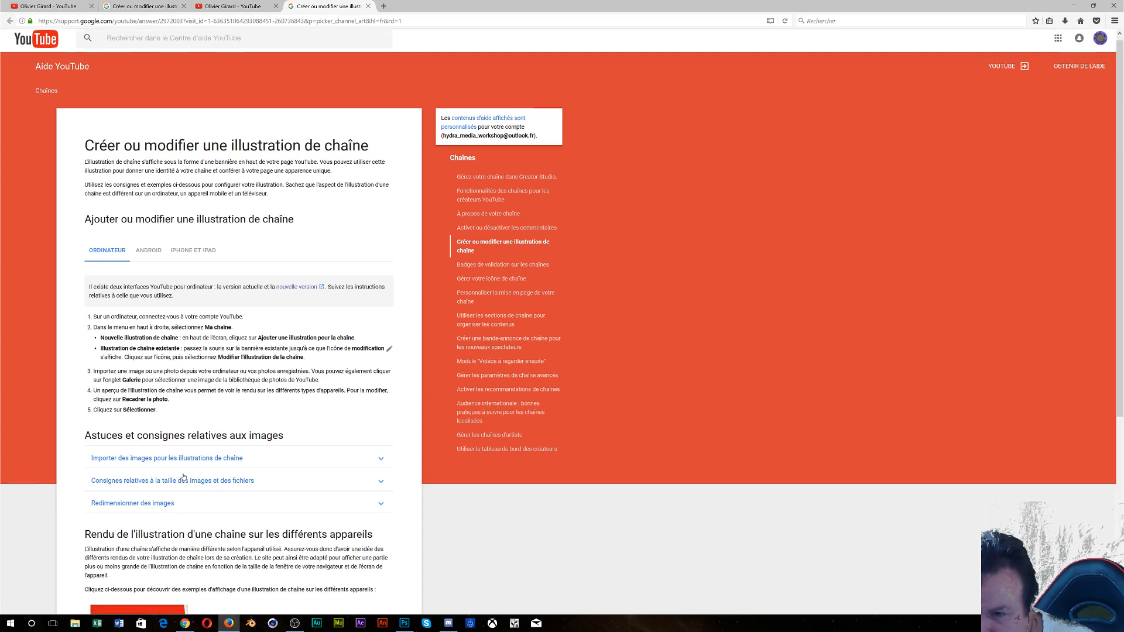
Expand the guidelines on image and file sizes and download the Channel Art Templates archive
scroll(183, 476, down, 3)
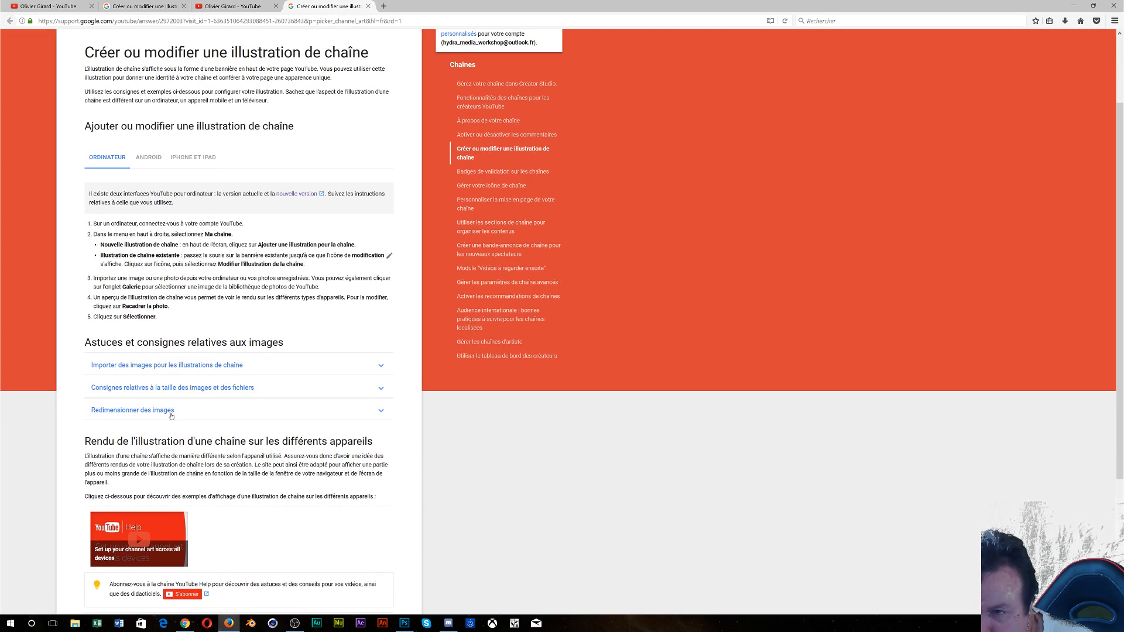
click(157, 387)
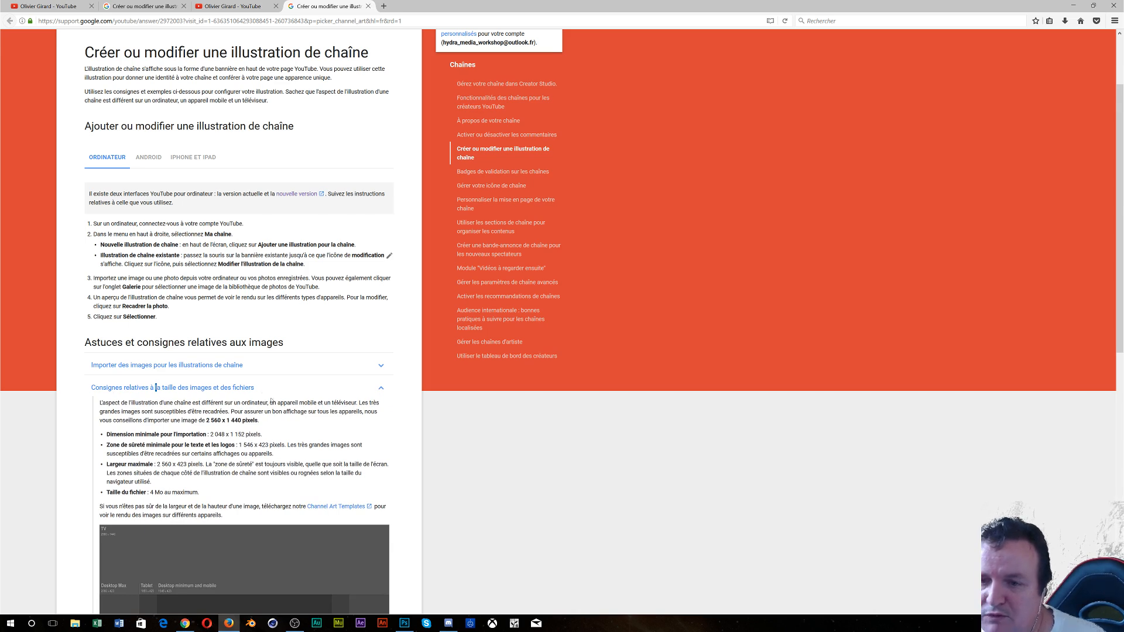
right_click(329, 508)
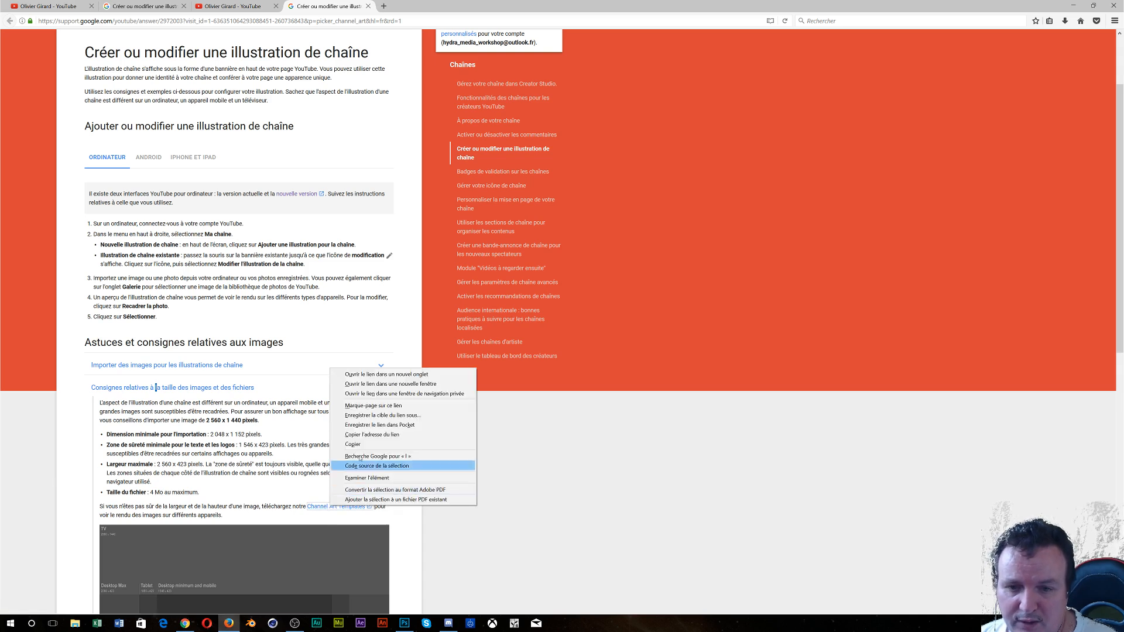
click(315, 510)
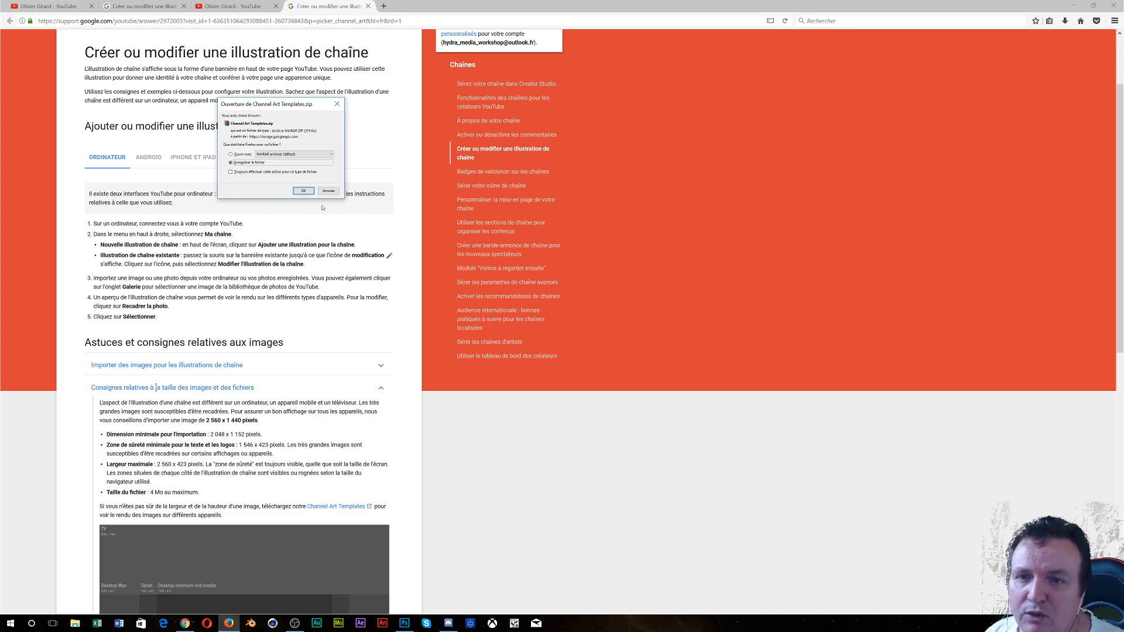
click(301, 191)
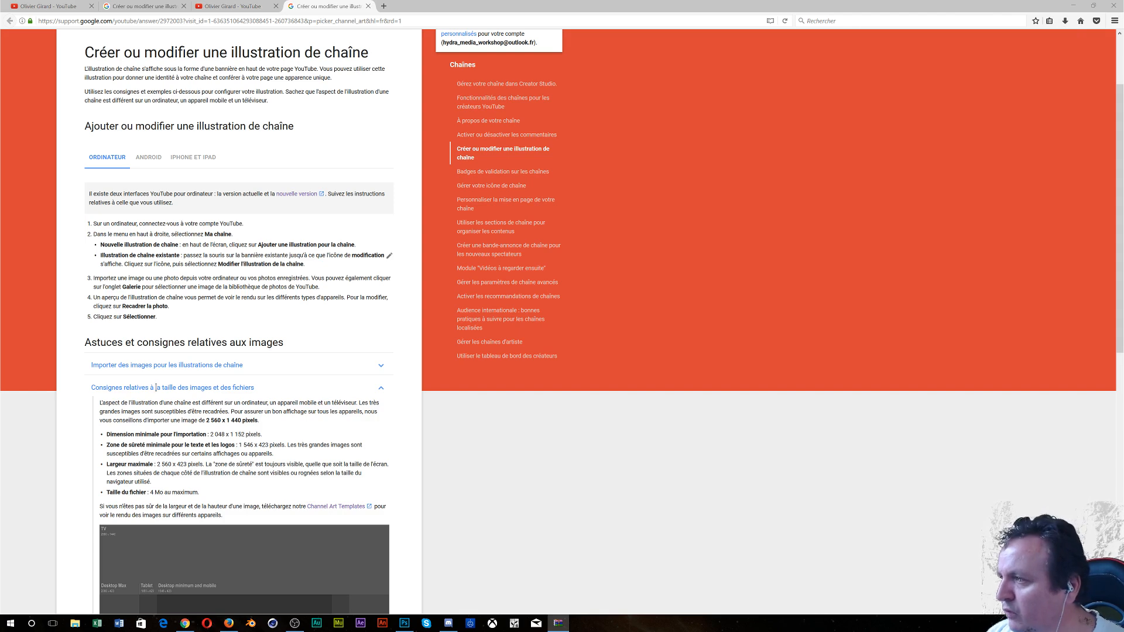
Open the Photoshop template from the Channel Art Templates archive, discarding its embedded colour profile, and create a new library from the document
drag(0, 387, 446, 50)
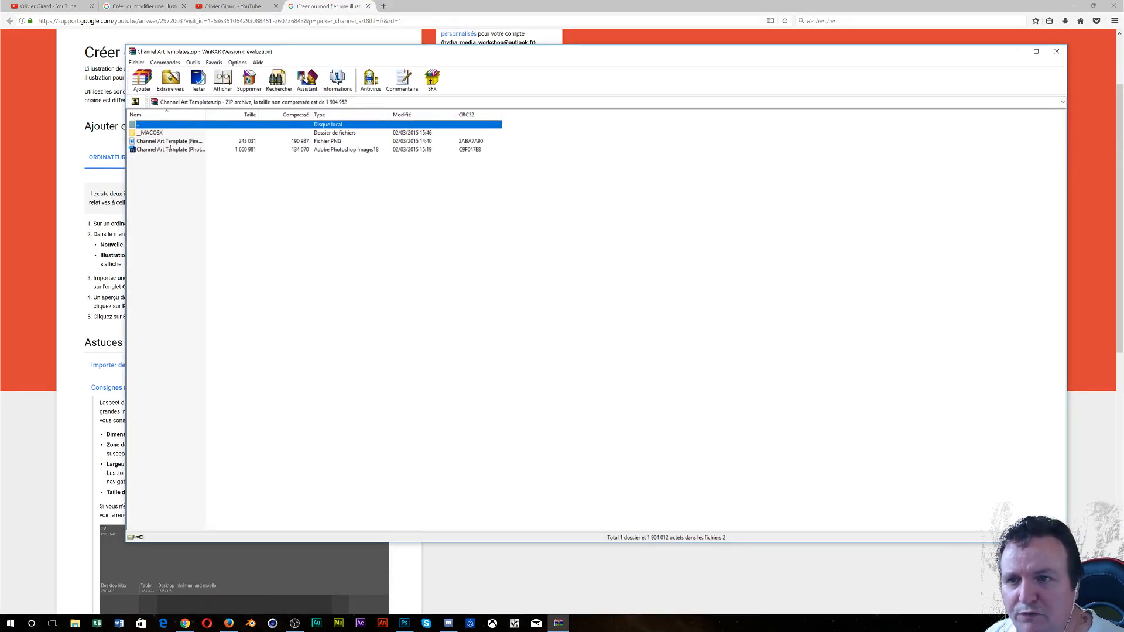
click(154, 141)
click(158, 149)
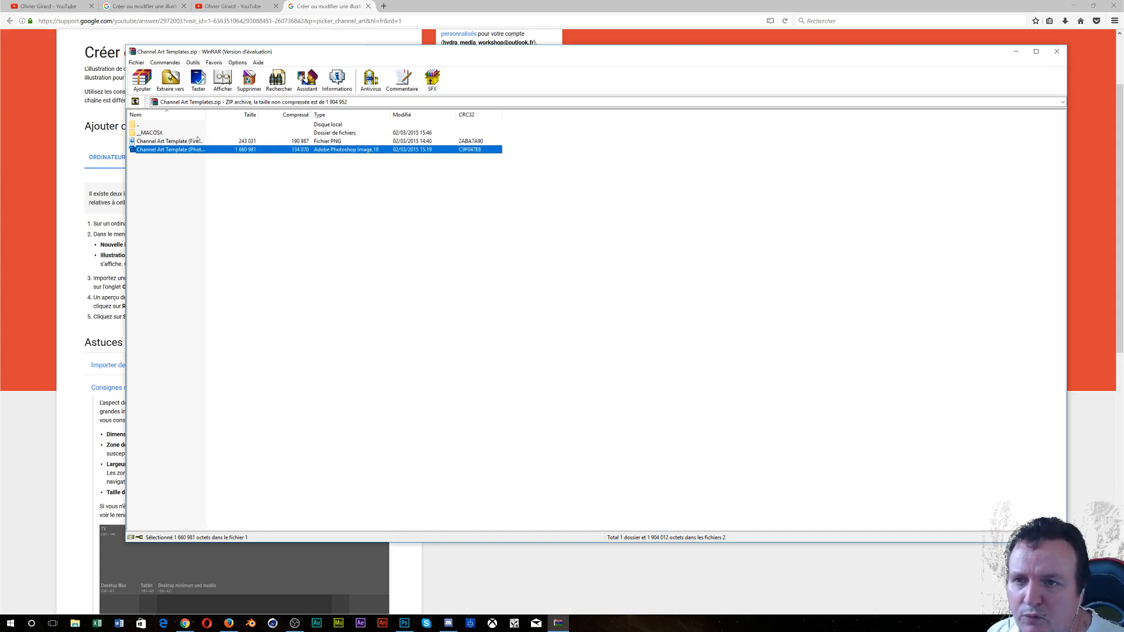
double_click(184, 150)
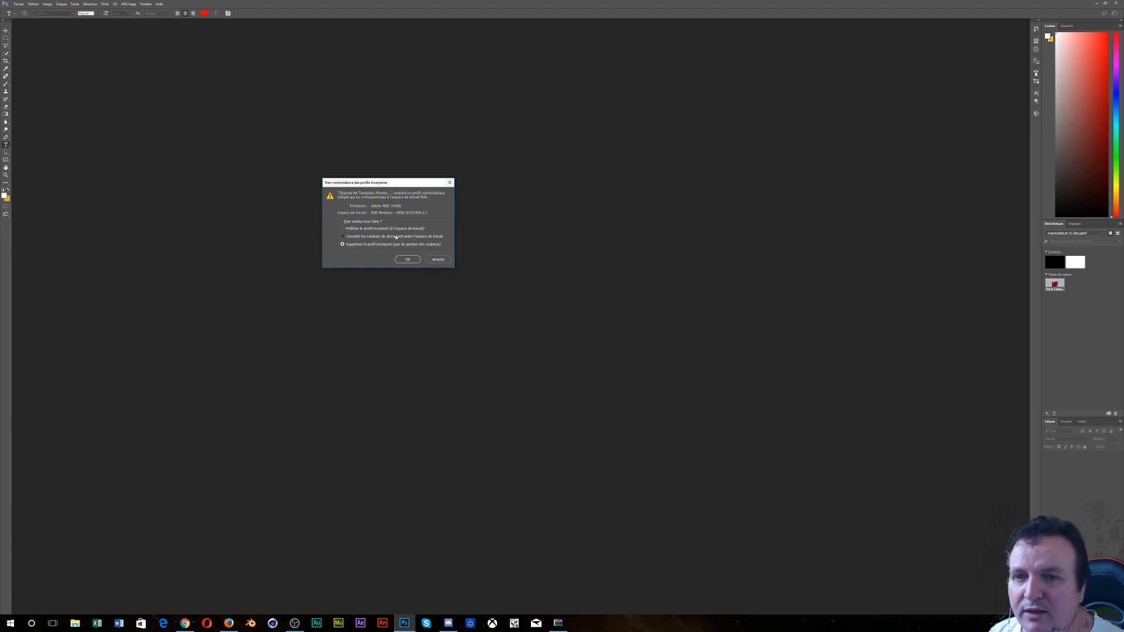
click(408, 260)
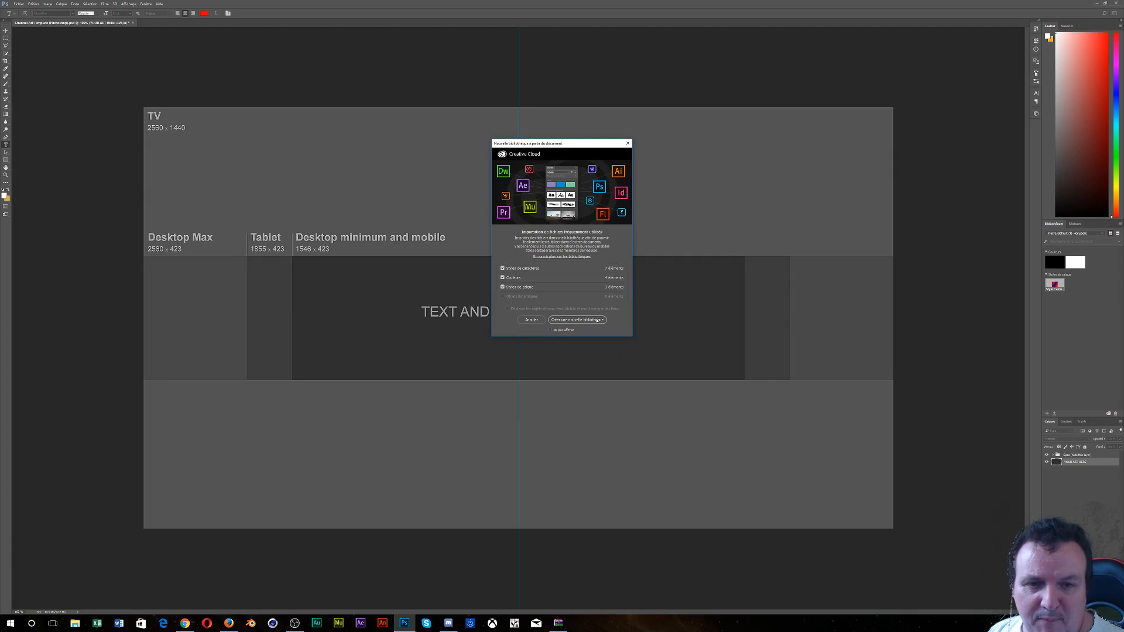
click(596, 320)
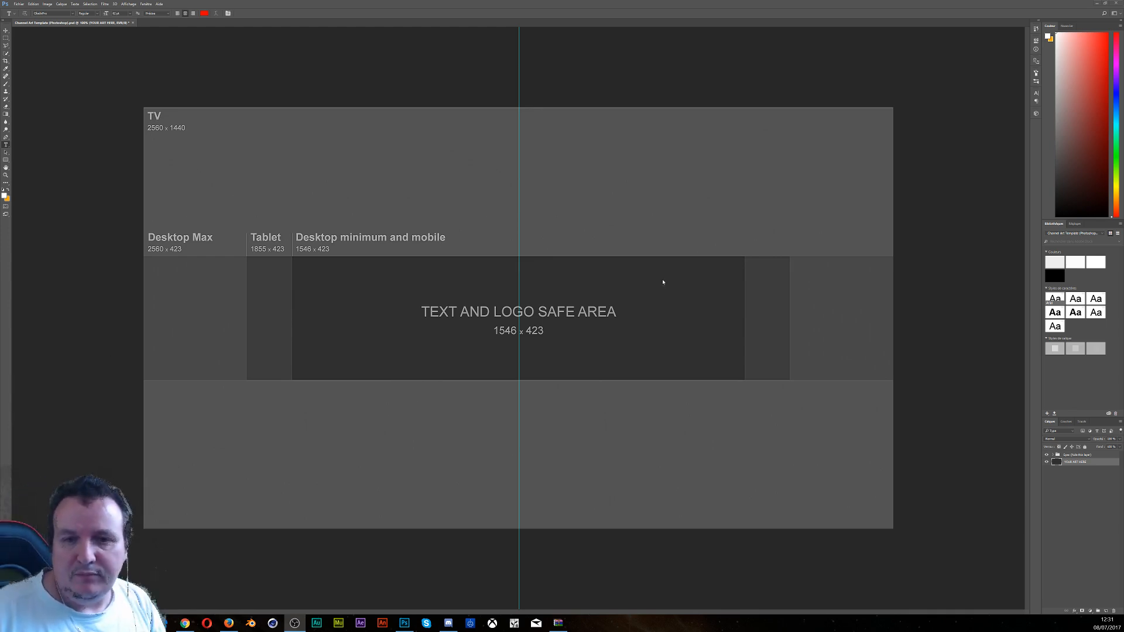
double_click(1089, 463)
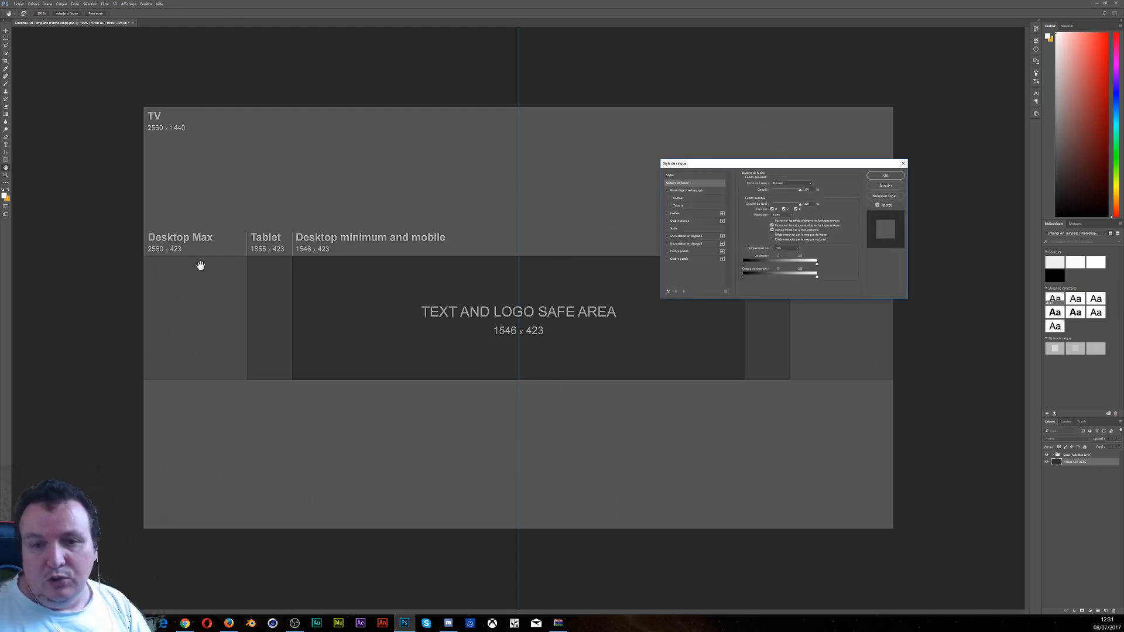
click(894, 185)
key(t)
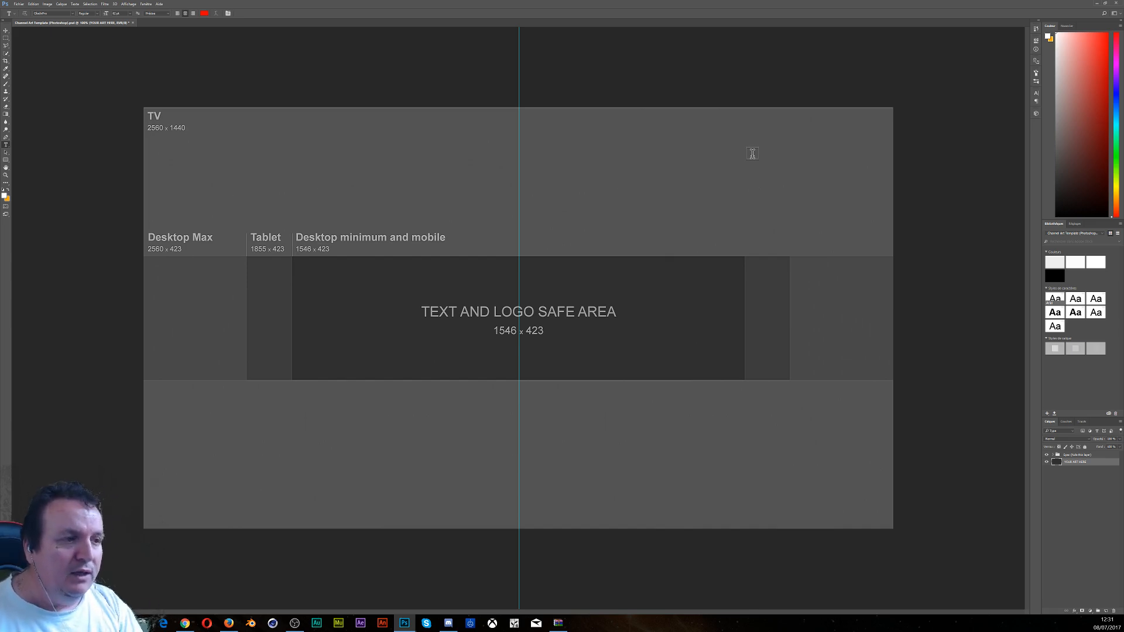
Fill the art layer below the template's guide group with black in Normal mode
key(i)
key(shift+F5)
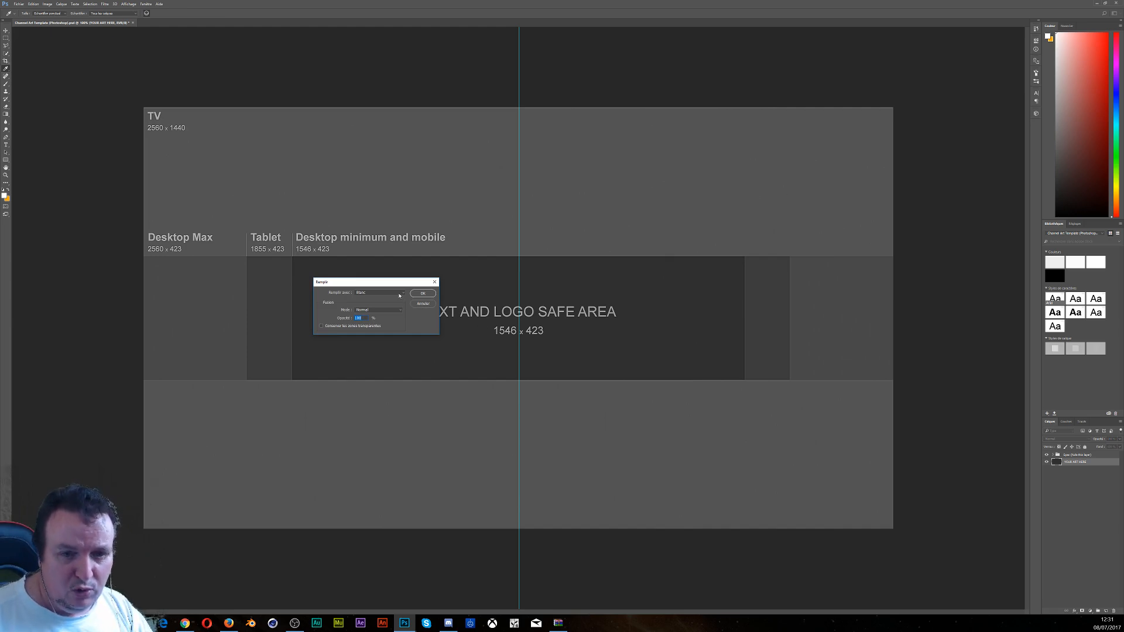
click(380, 293)
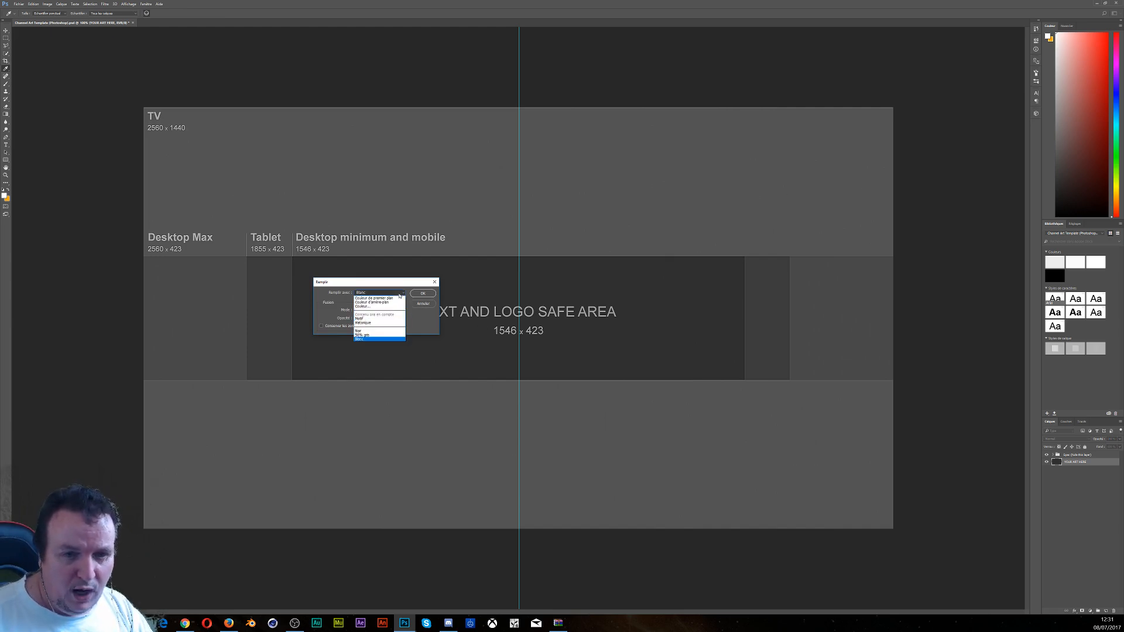
click(387, 331)
click(423, 293)
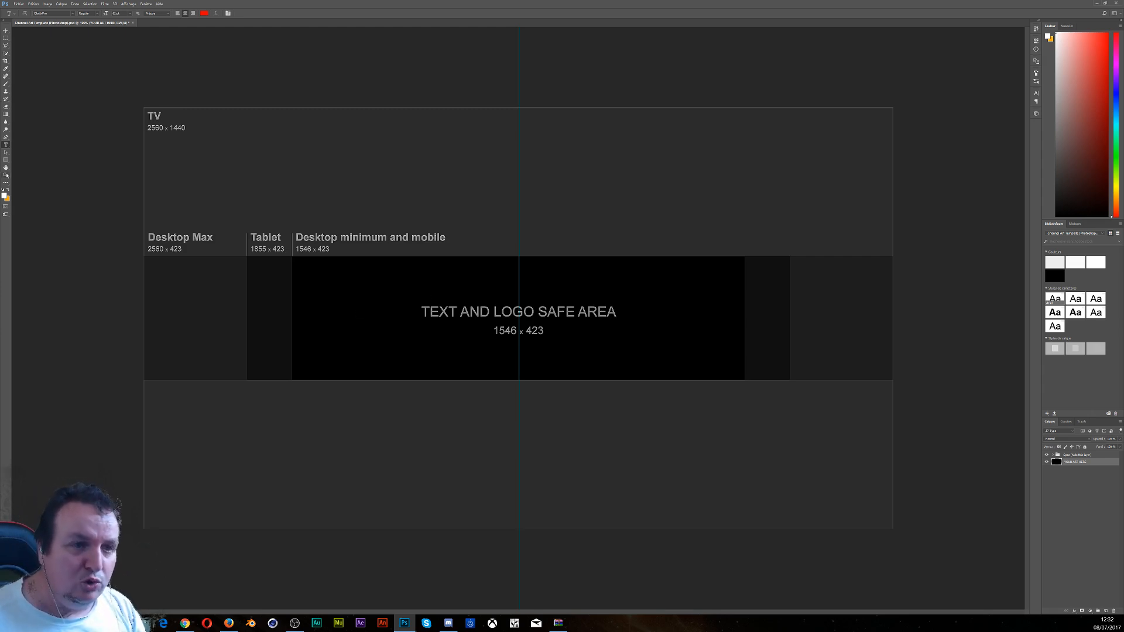
Set up the Gradient tool with a black-to-orange gradient by changing the end stop's colour to orange
click(5, 114)
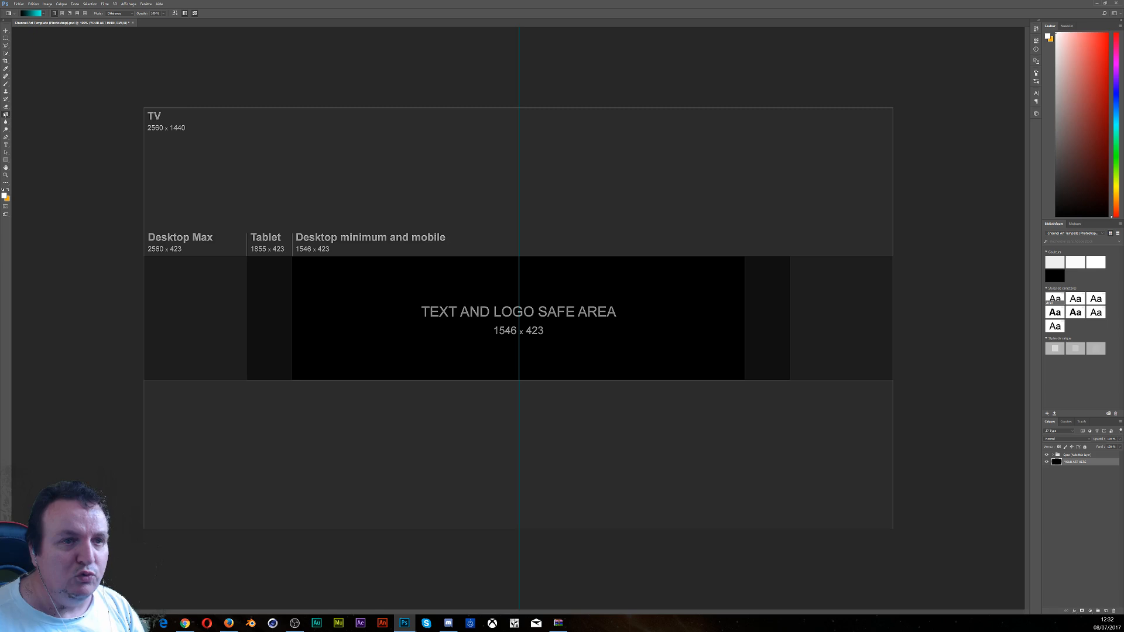
click(32, 13)
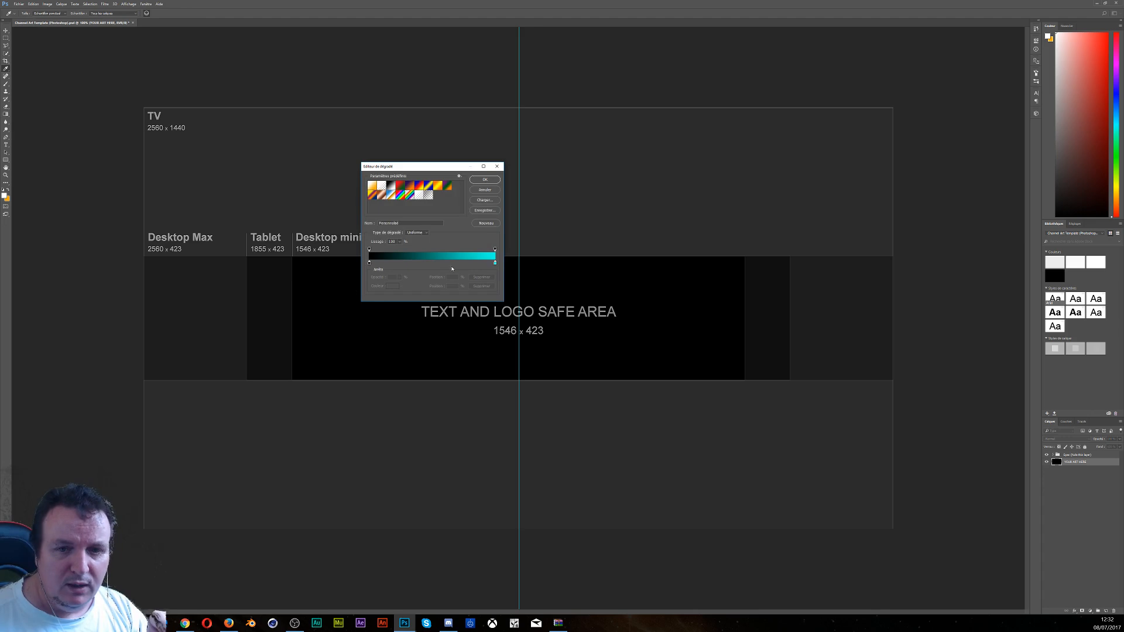
click(494, 264)
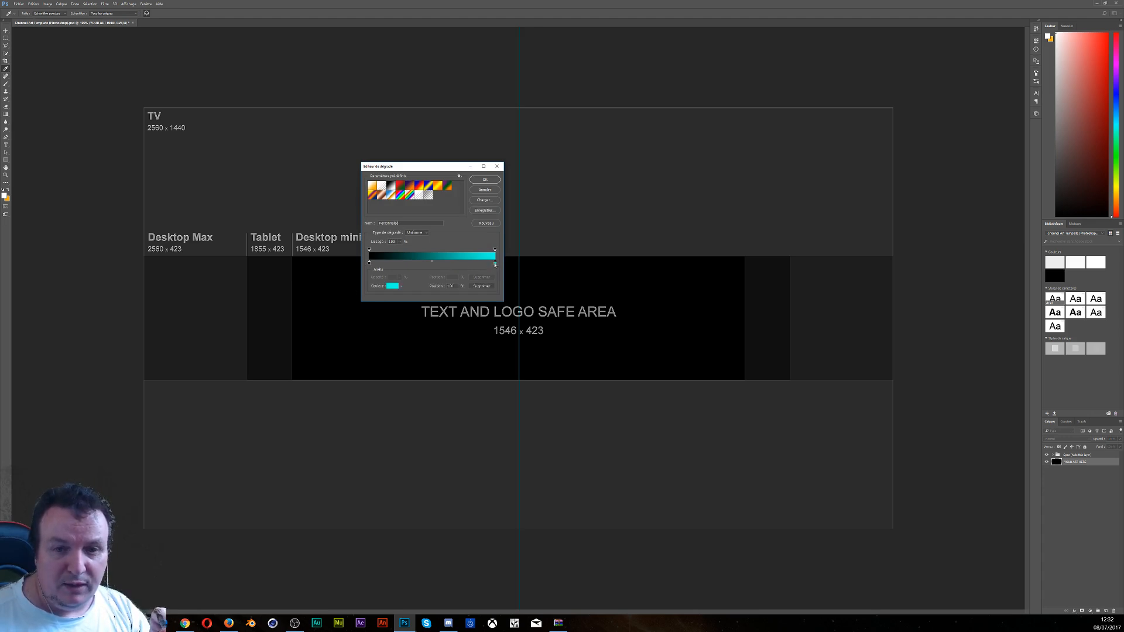
click(391, 286)
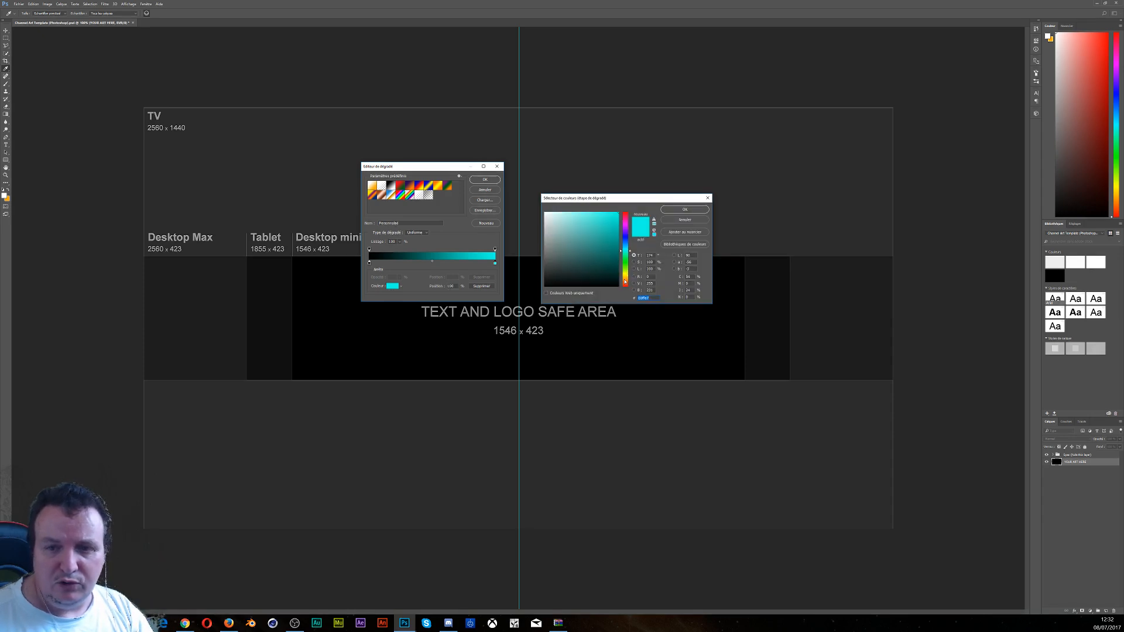
click(625, 282)
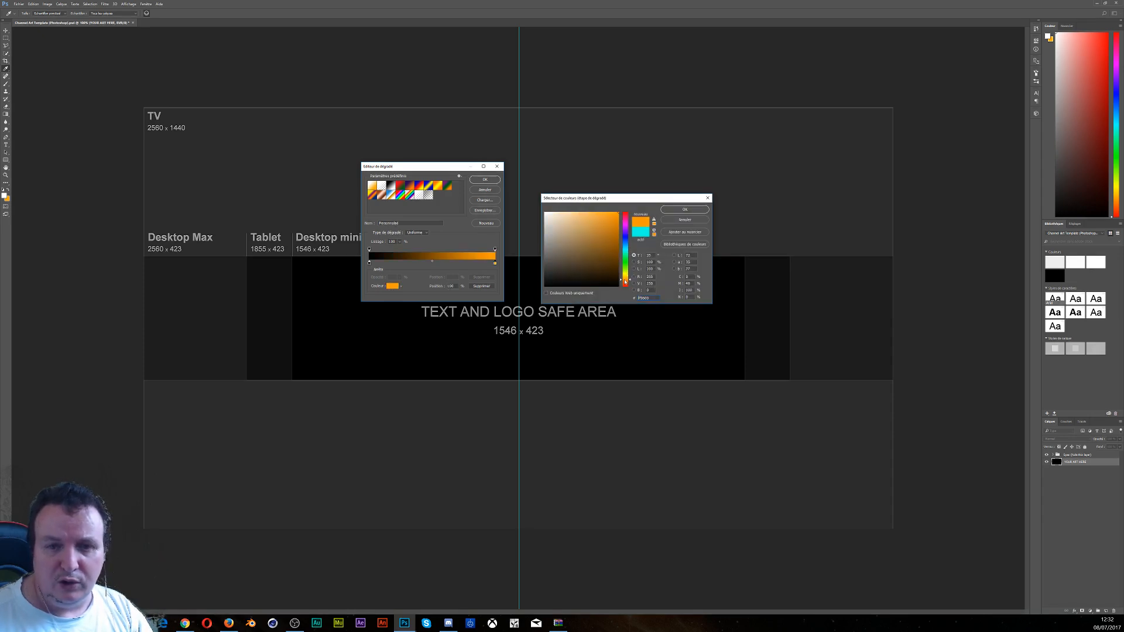
click(689, 211)
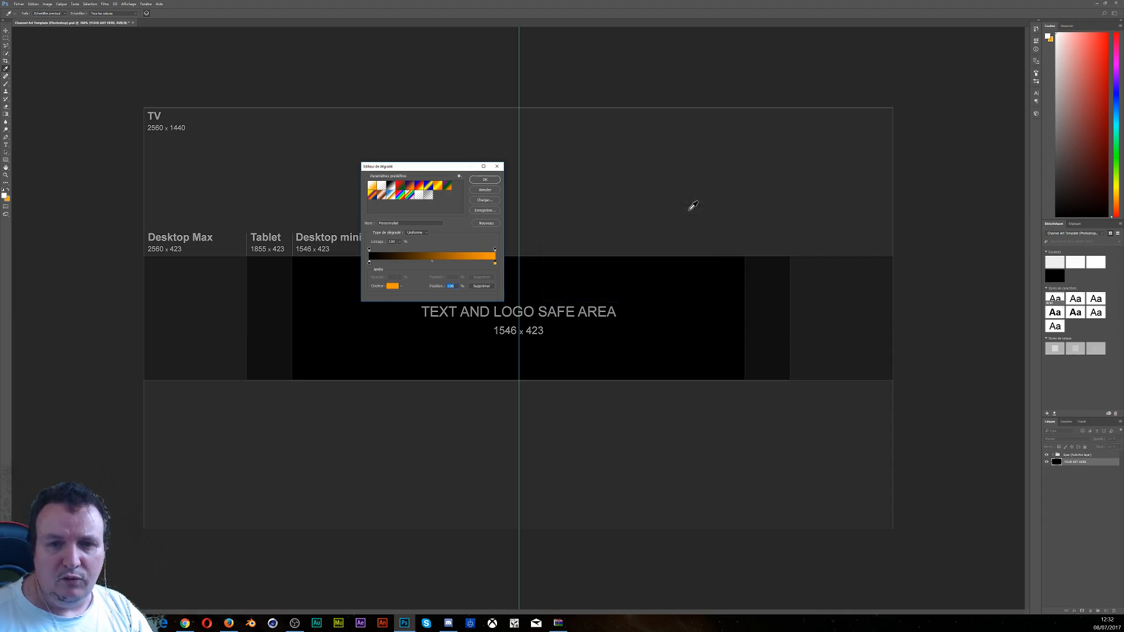
click(478, 179)
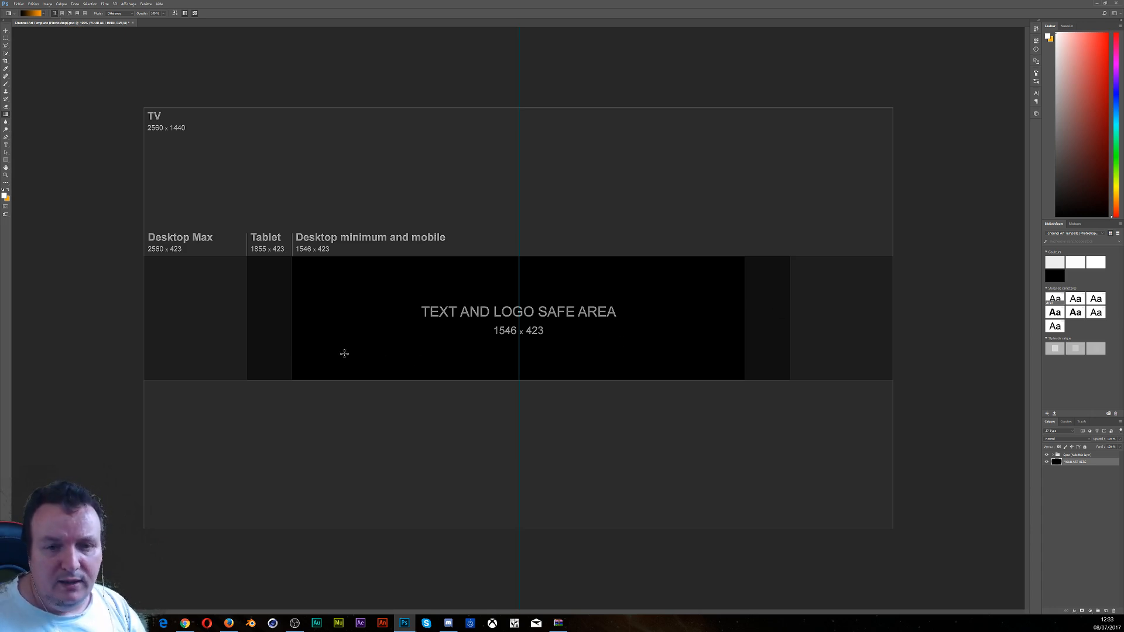
Layer several crossing diagonal linear gradients in Difference mode over the whole canvas to build an abstract orange and black background
drag(234, 376, 747, 172)
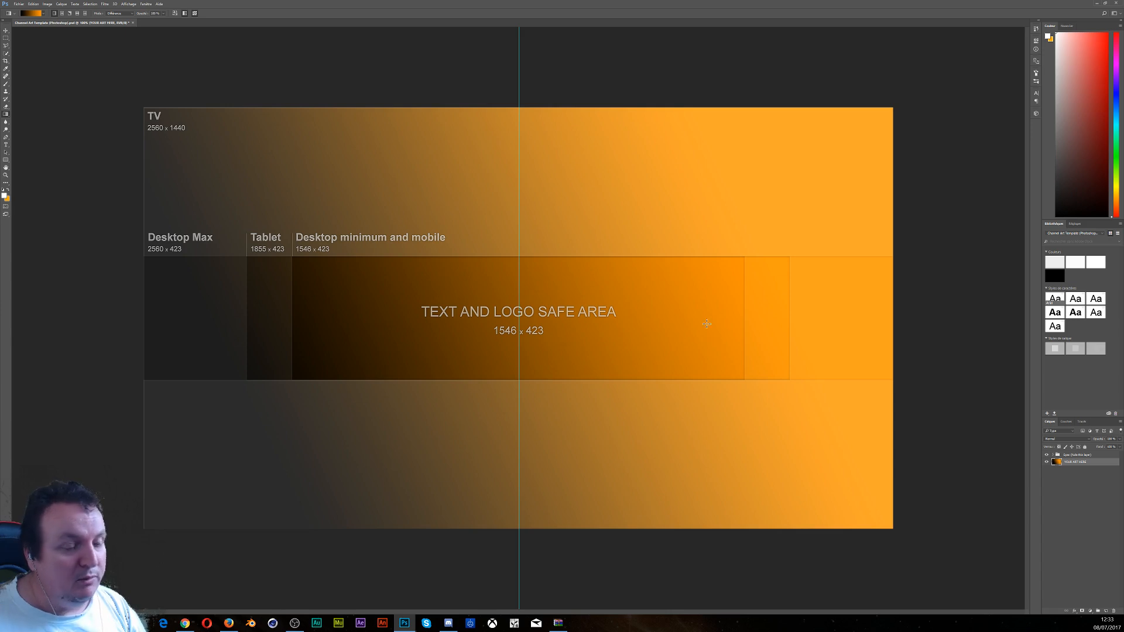
drag(201, 154, 714, 343)
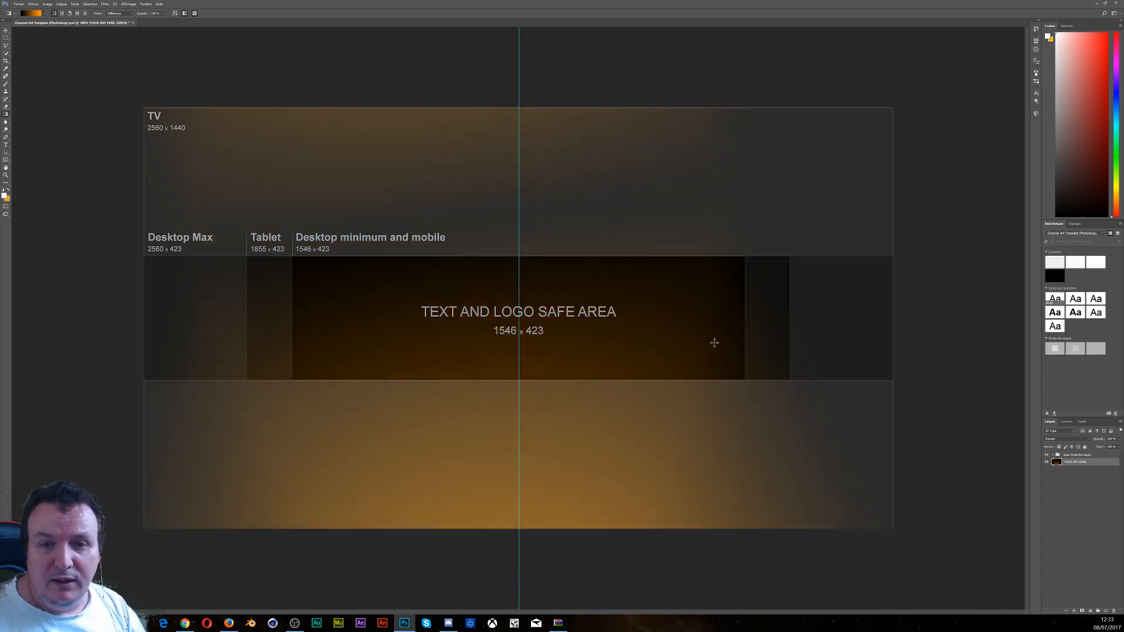
drag(764, 216, 306, 404)
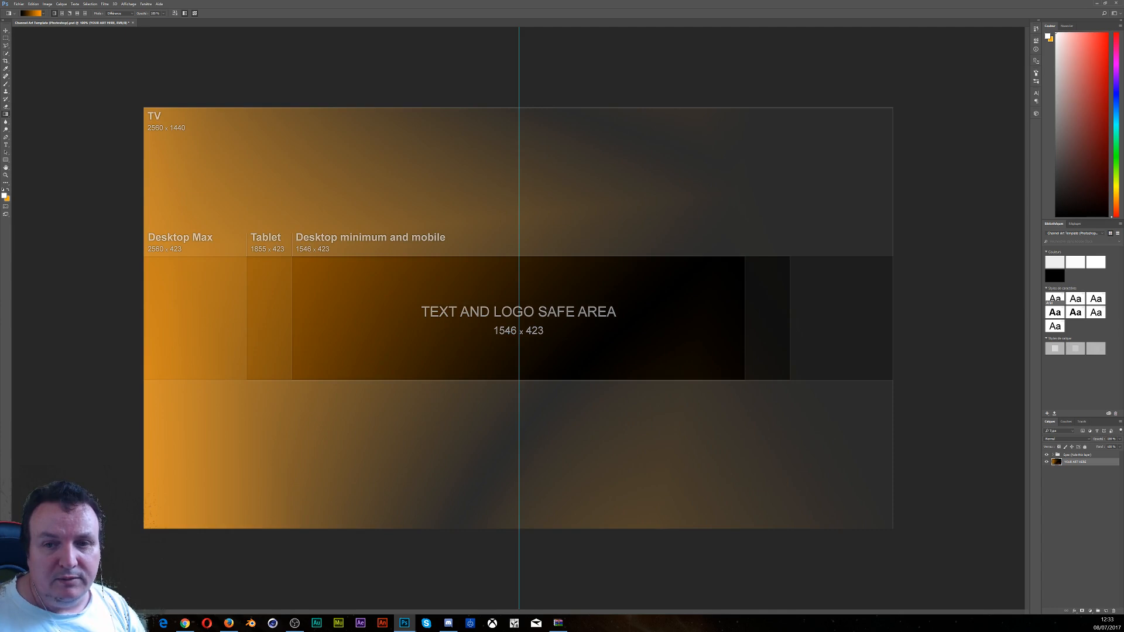
drag(470, 272, 1024, 480)
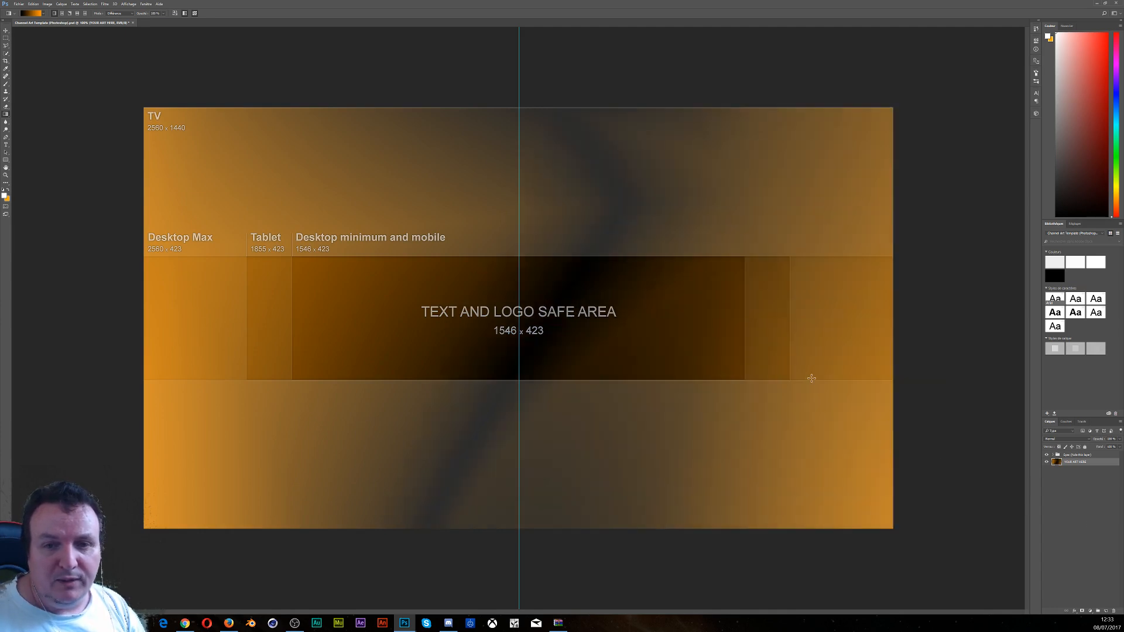
drag(712, 200, 100, 298)
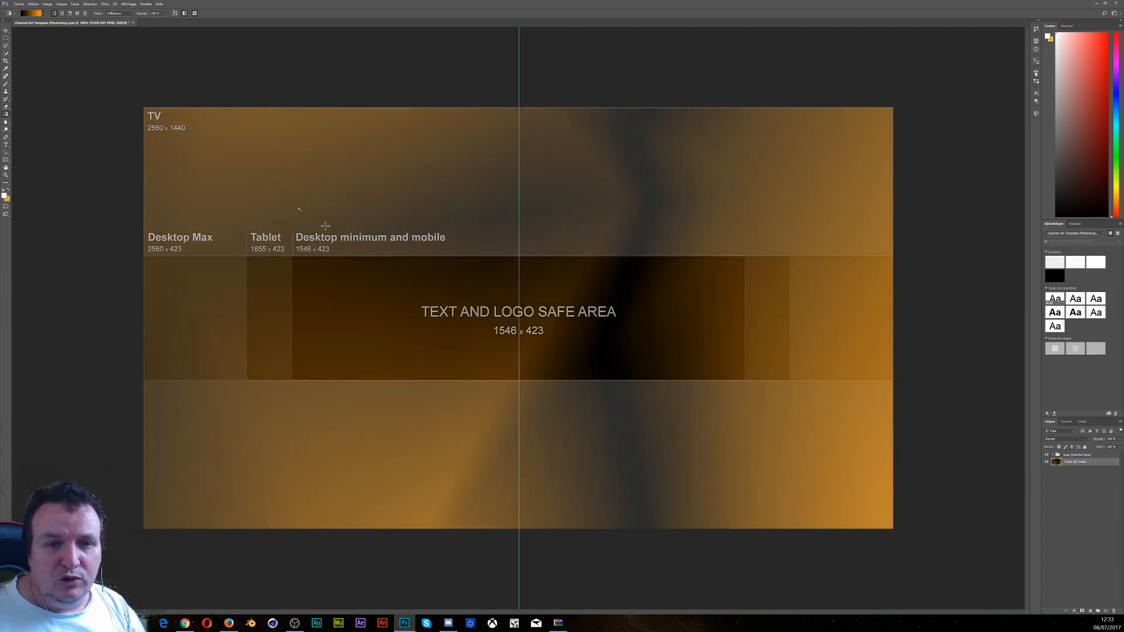
drag(325, 225, 884, 413)
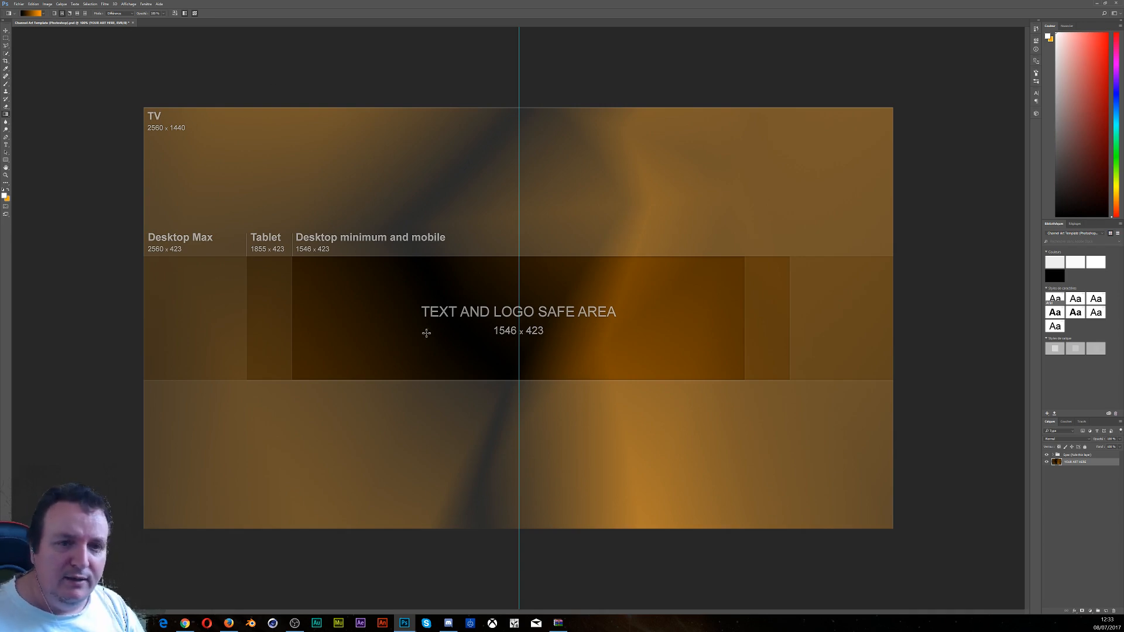
Build concentric rings around a point above the Tablet label with small and large radial gradients in Difference mode
drag(242, 197, 246, 199)
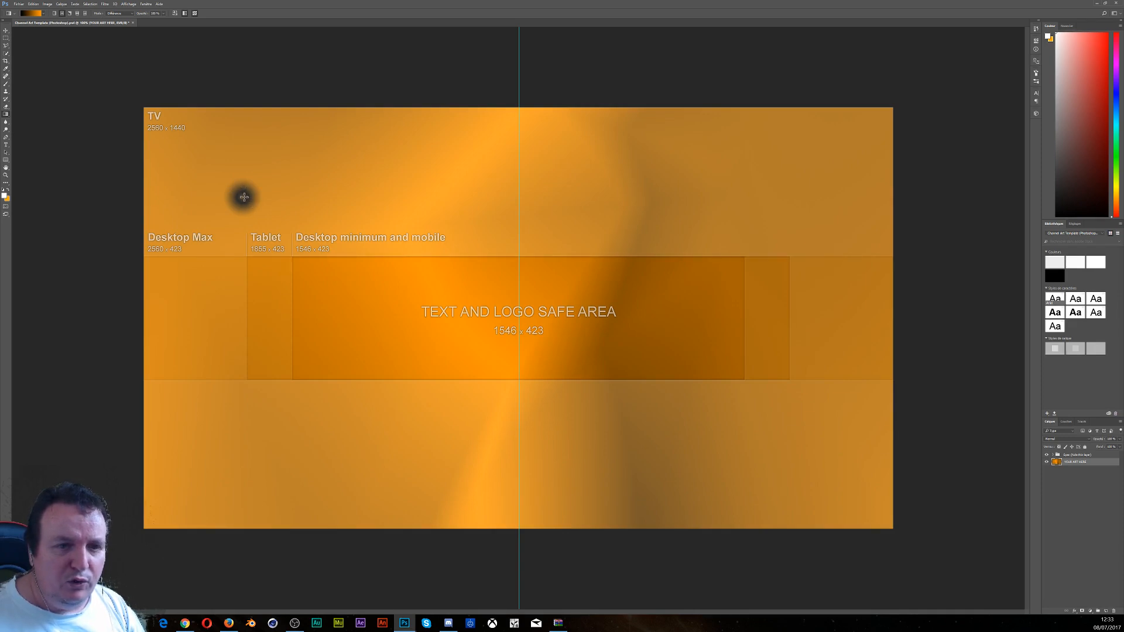
drag(253, 203, 507, 394)
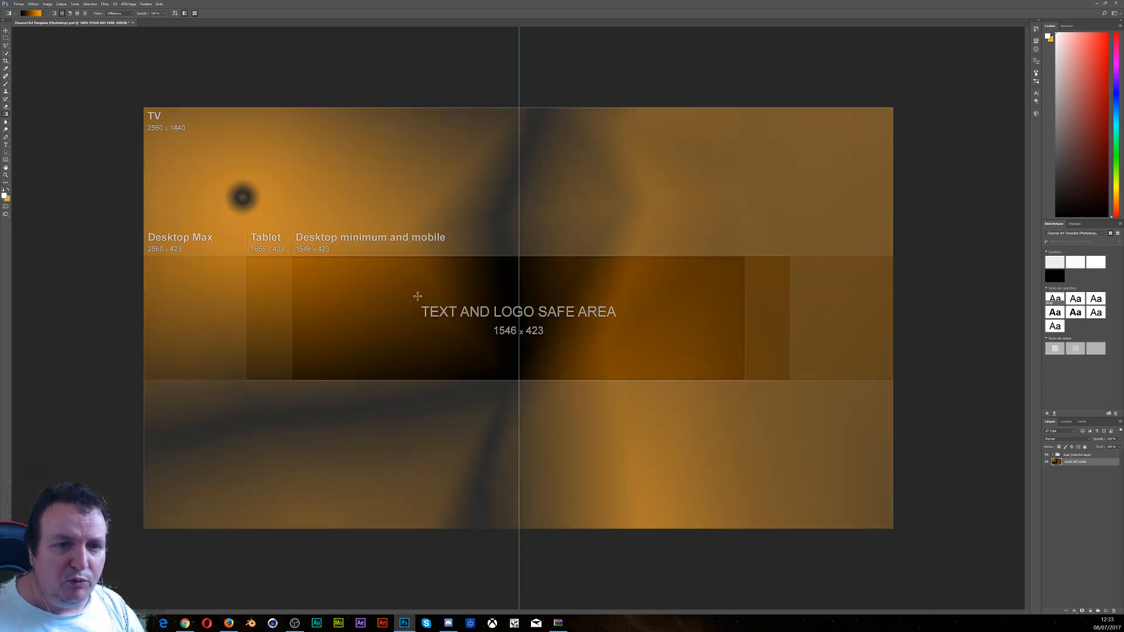
drag(245, 198, 263, 211)
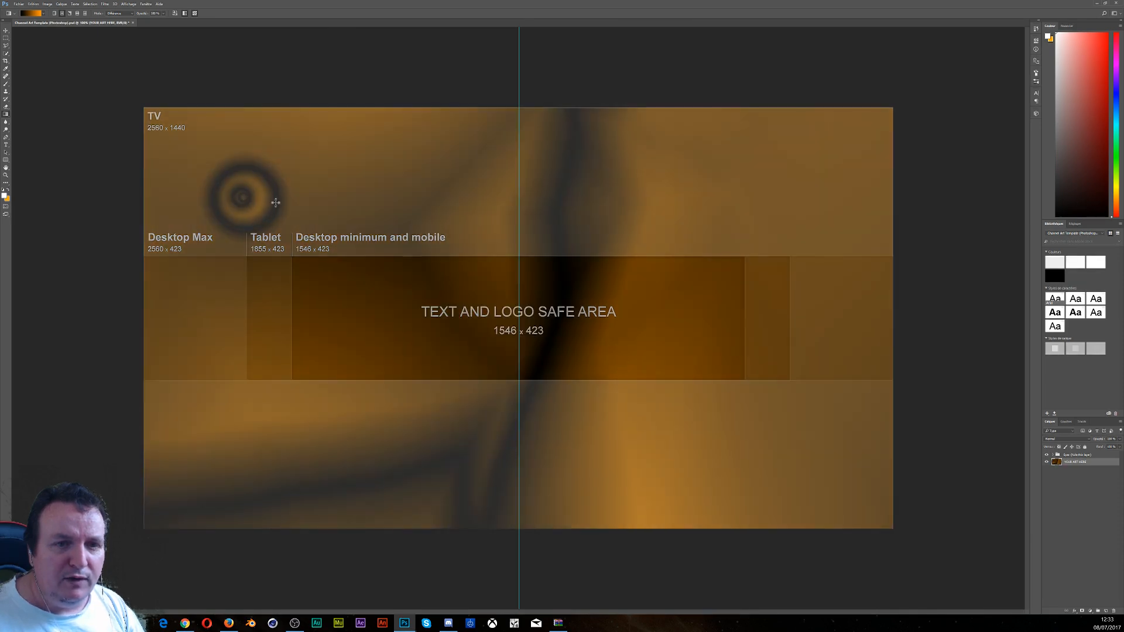
drag(243, 195, 697, 328)
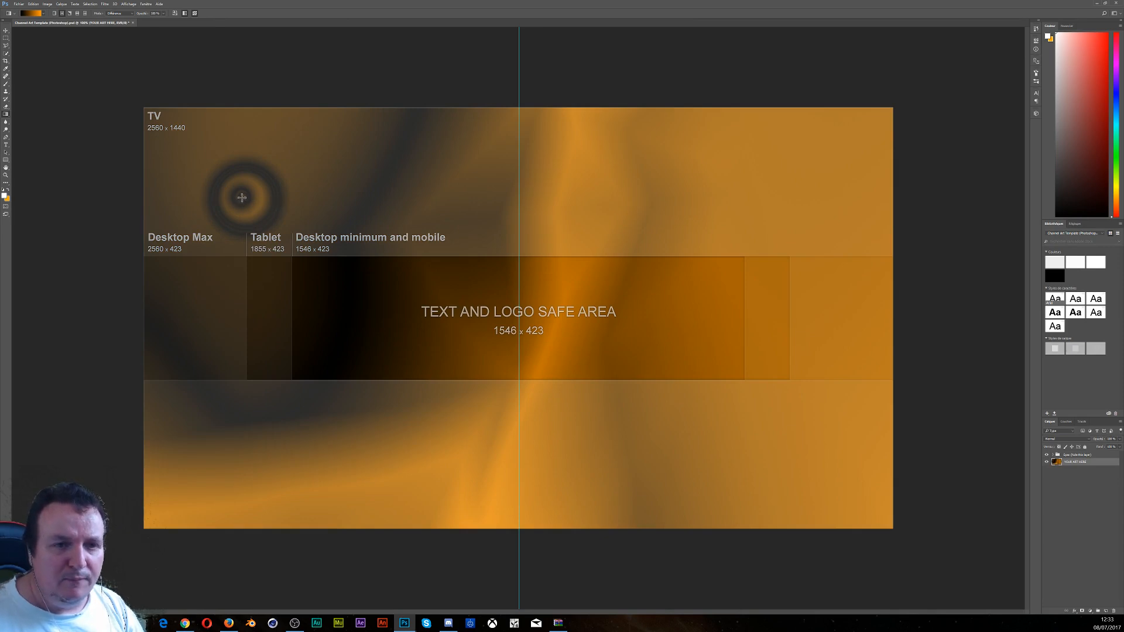
drag(242, 198, 485, 252)
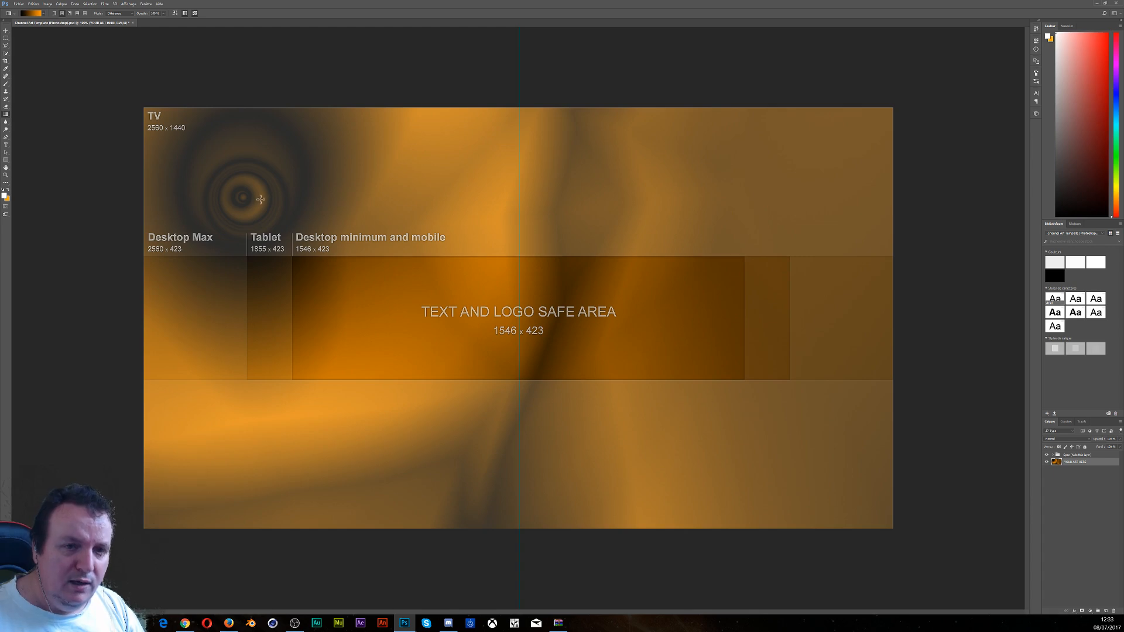
key(ctrl+z)
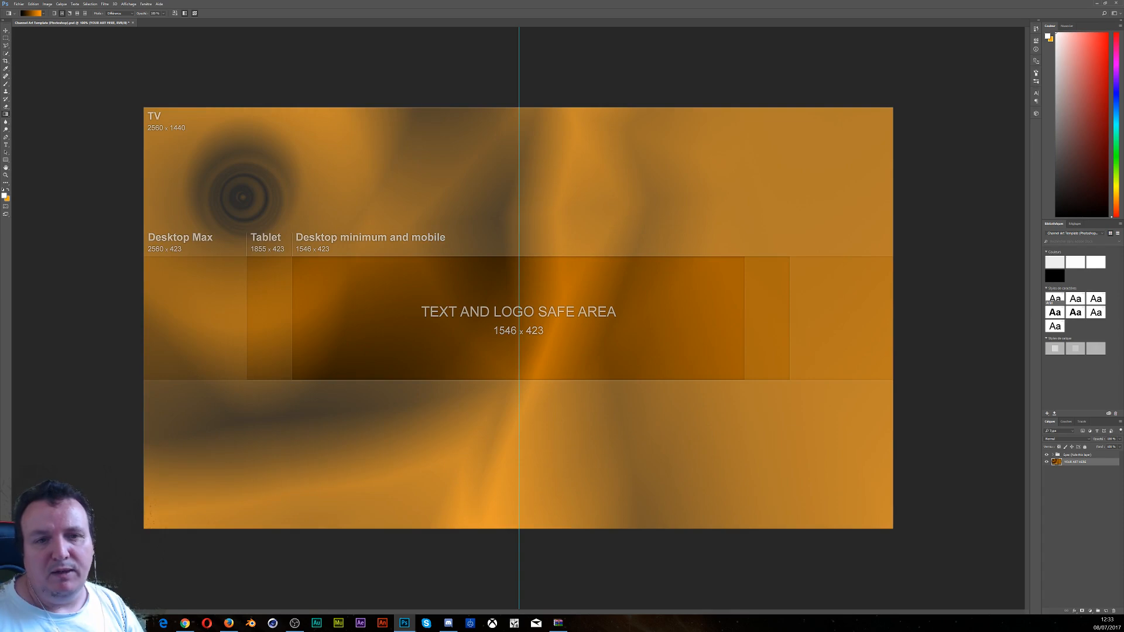
Add more radial gradients in the canvas's upper-right area, above the safe area's centre and beside the existing concentric rings
drag(816, 173, 600, 262)
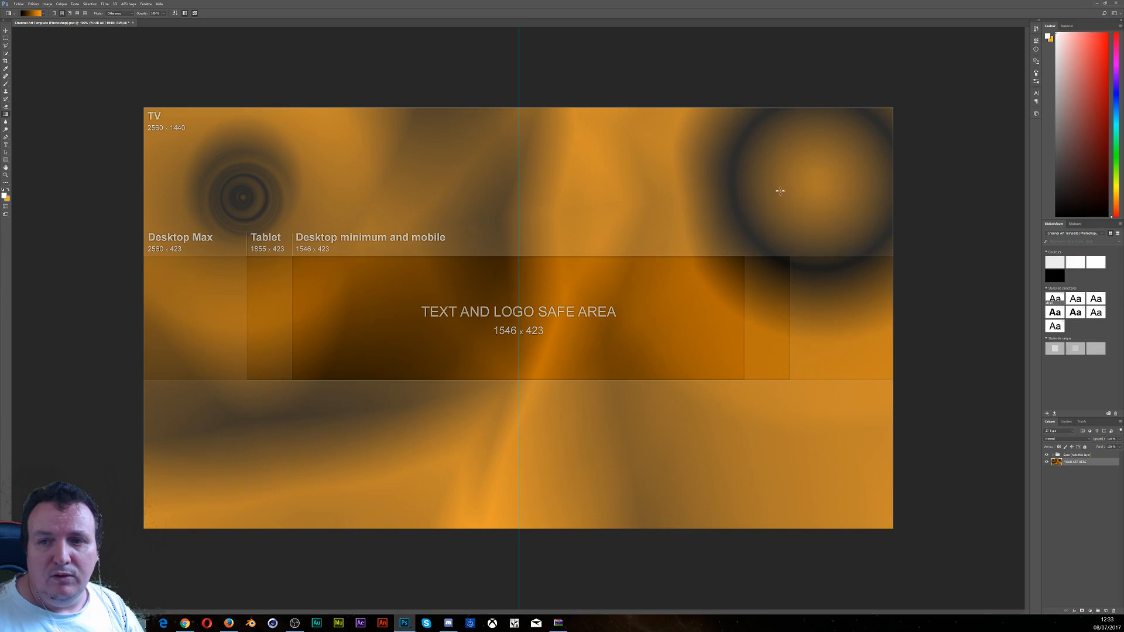
drag(797, 185, 431, 368)
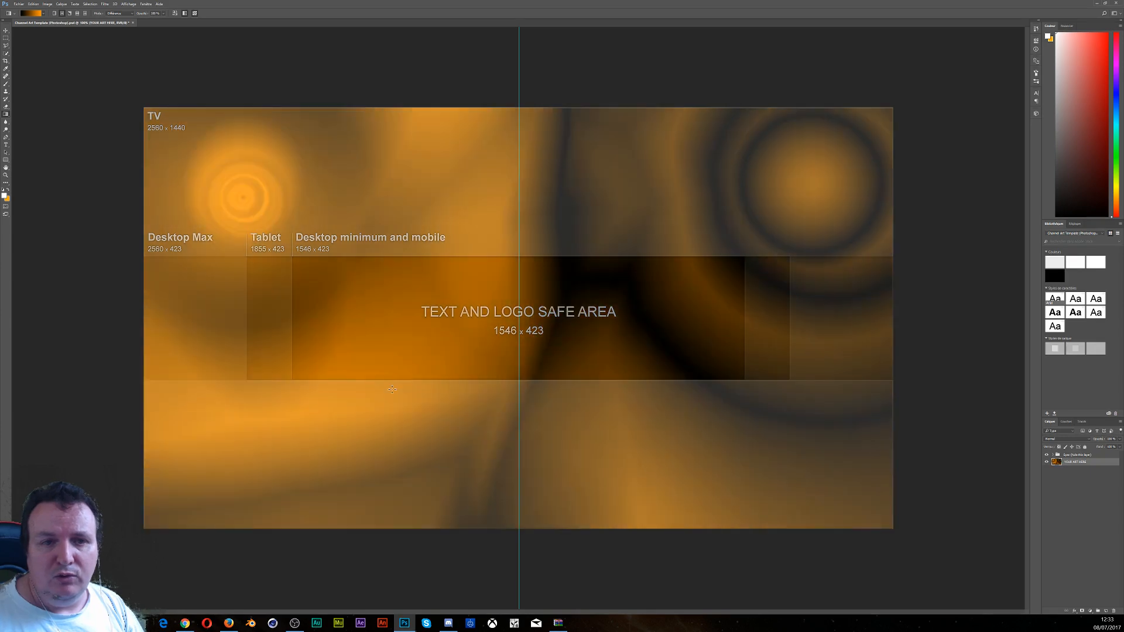
drag(437, 182, 760, 390)
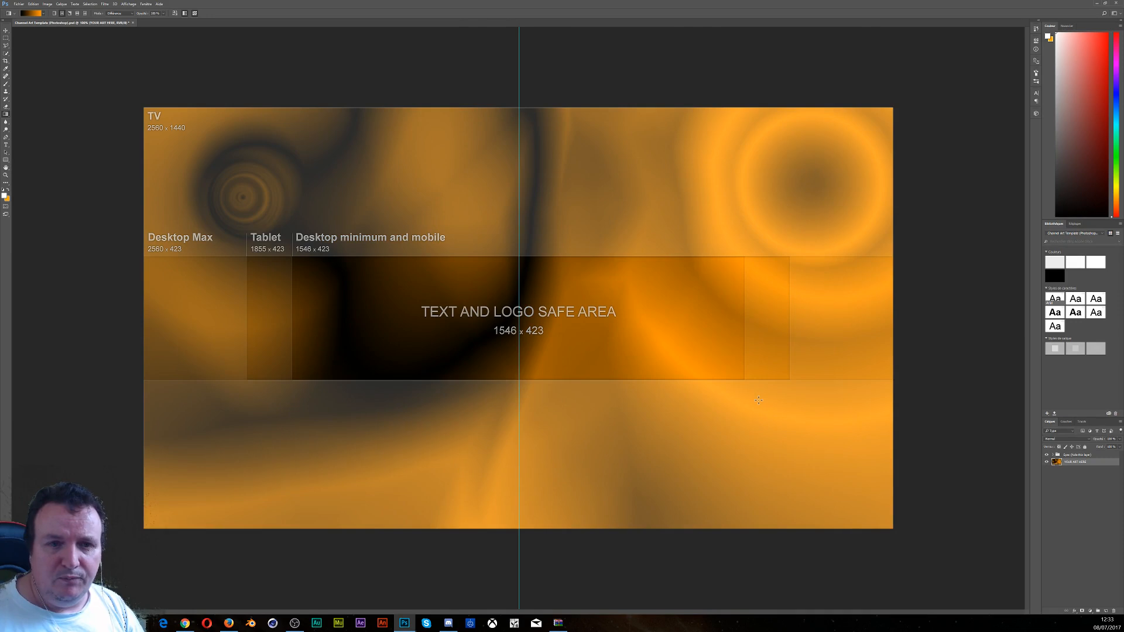
drag(278, 202, 143, 307)
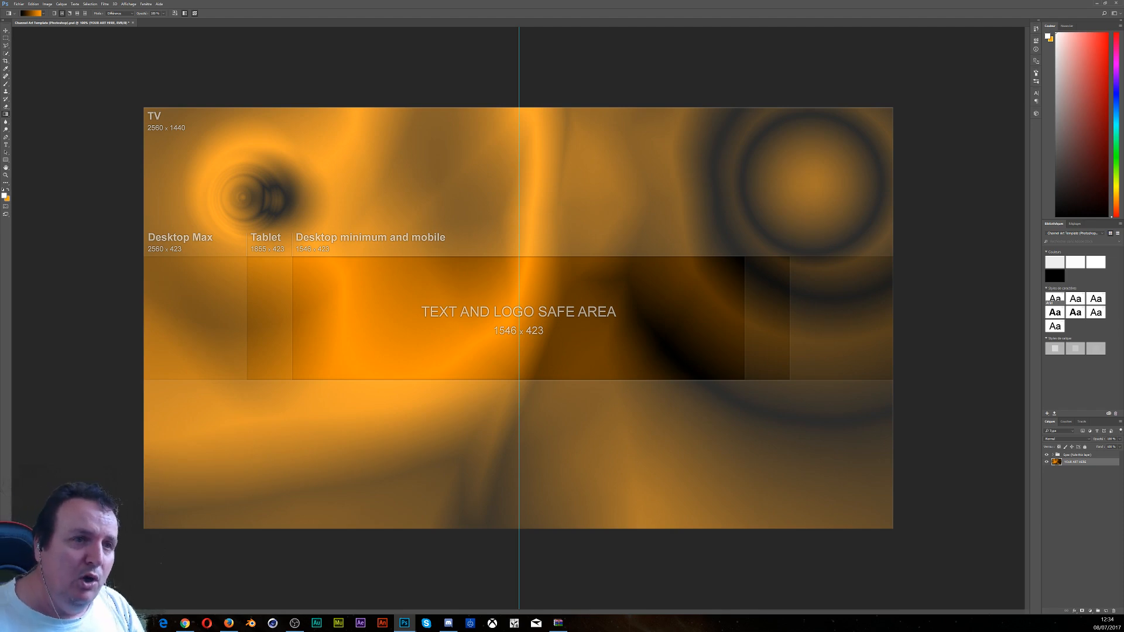
Select the full-width area from the canvas's top edge to the safe area's lower edge and copy it onto two new layers
click(5, 40)
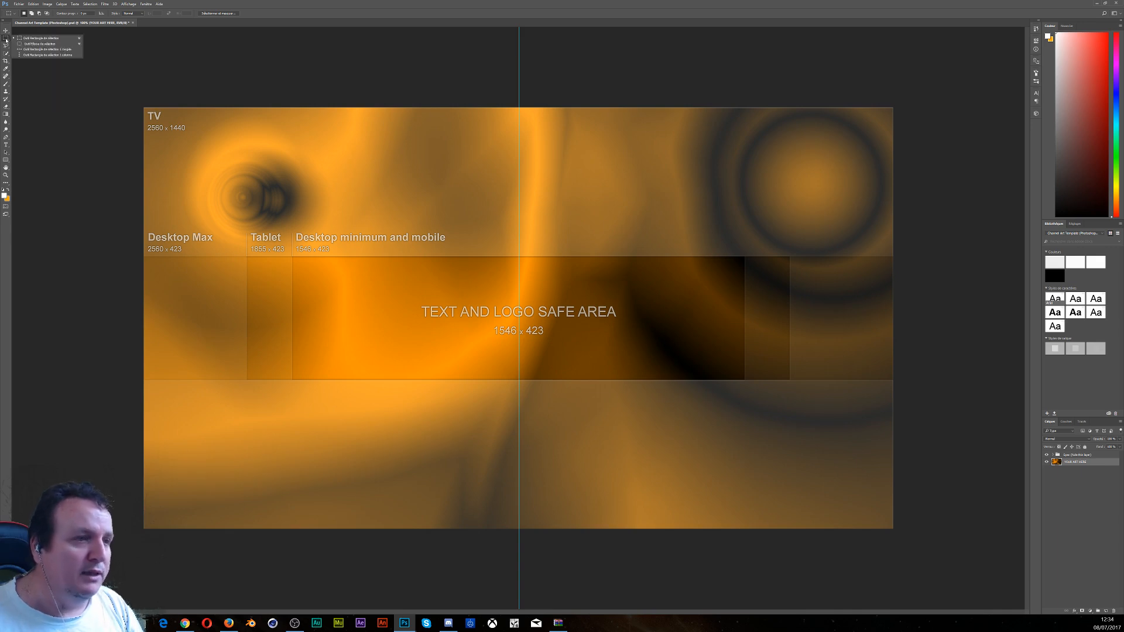
click(6, 39)
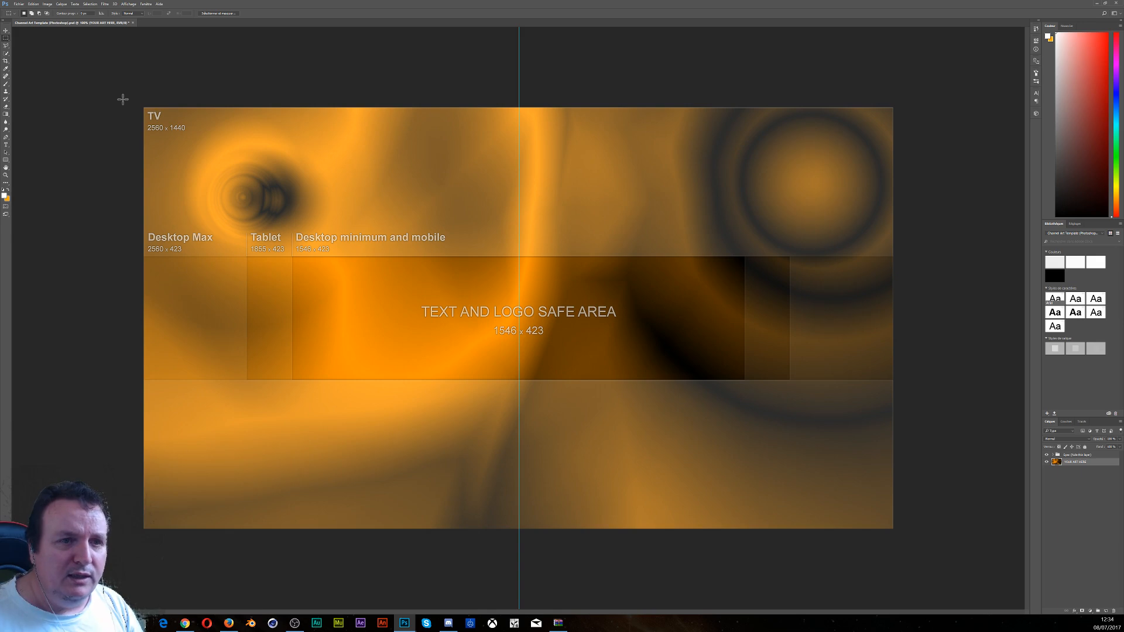
drag(99, 65, 965, 380)
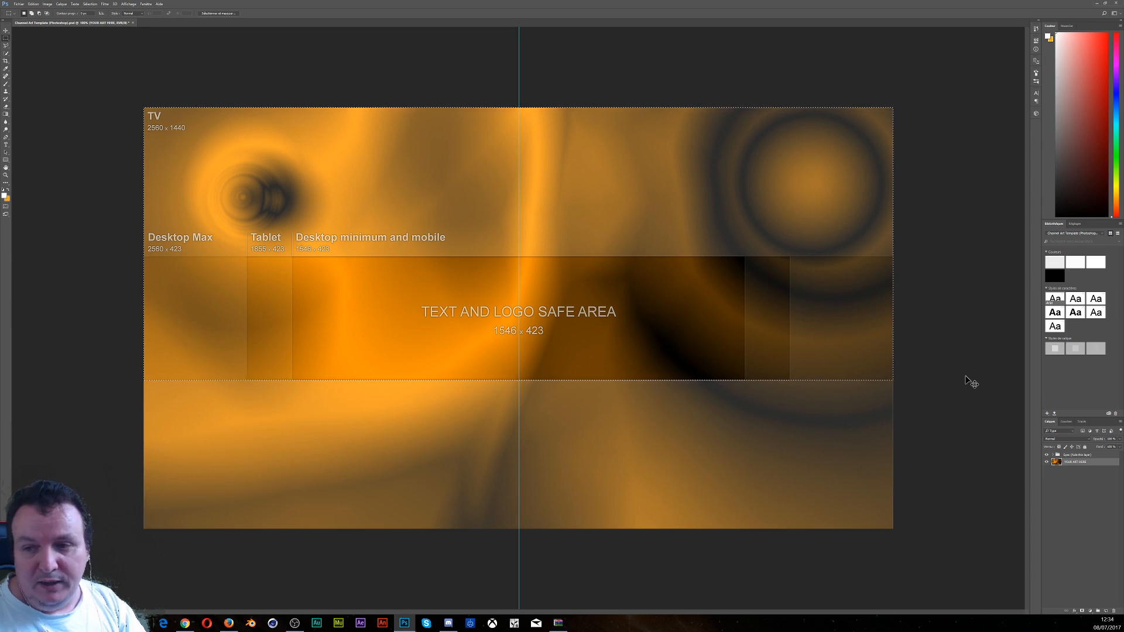
key(ctrl+j)
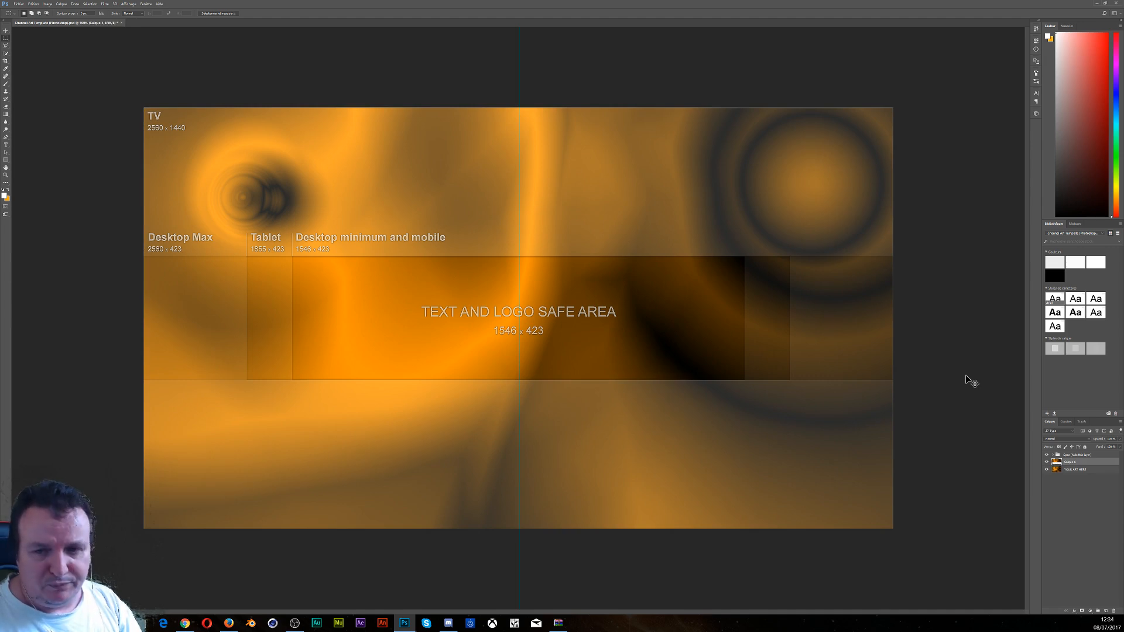
key(ctrl+j)
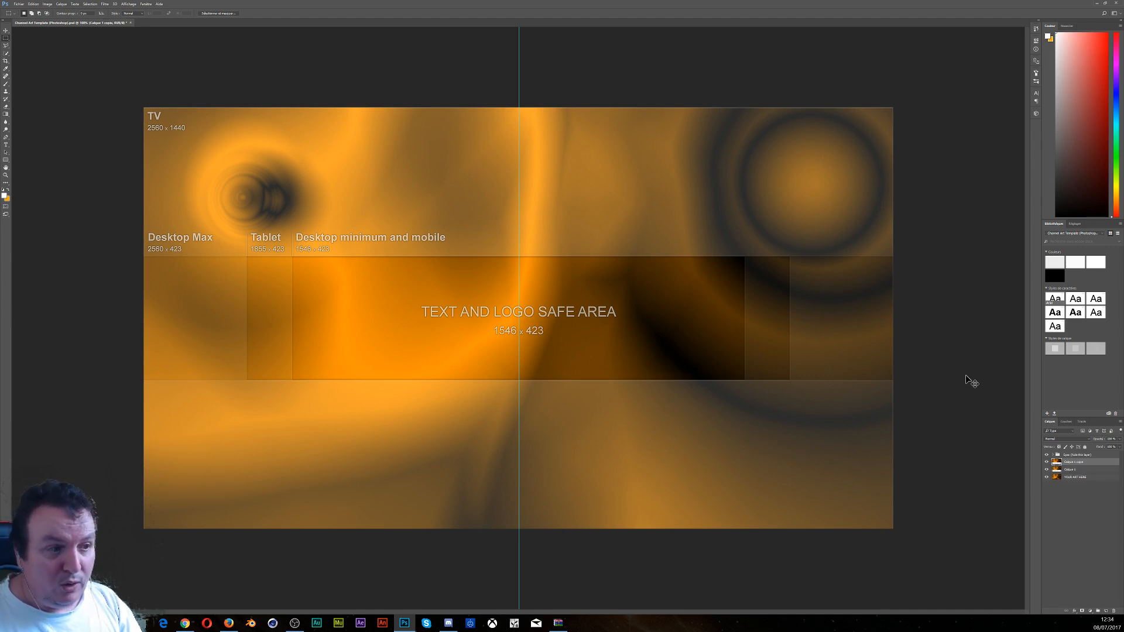
Fill the original background art layer beneath the two copies with black
click(1071, 478)
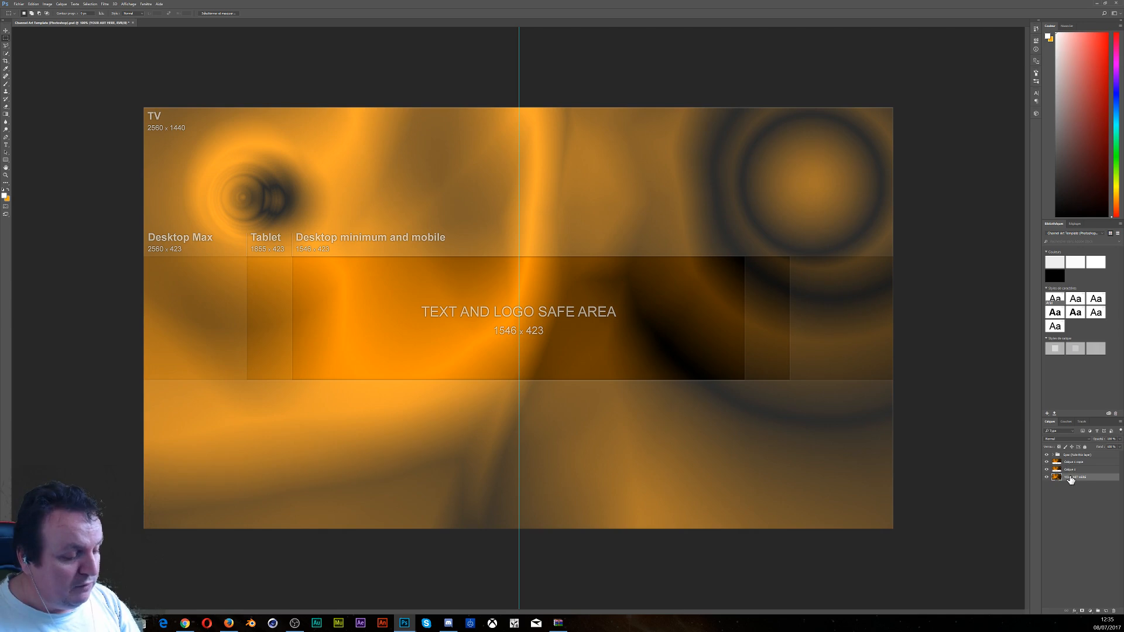
key(shift+F5)
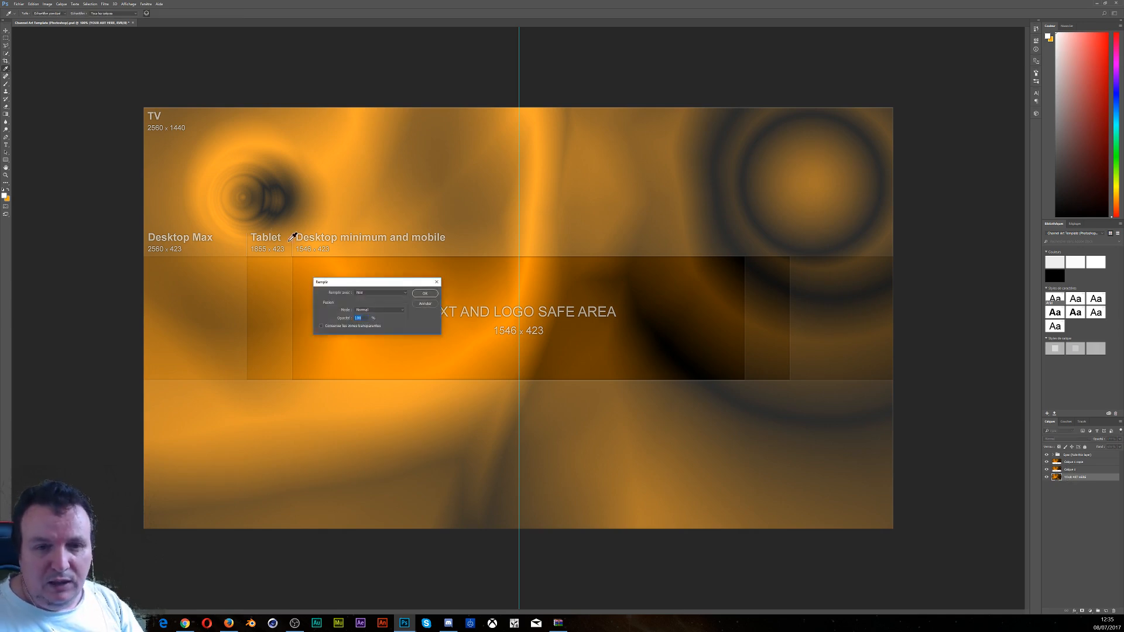
click(432, 293)
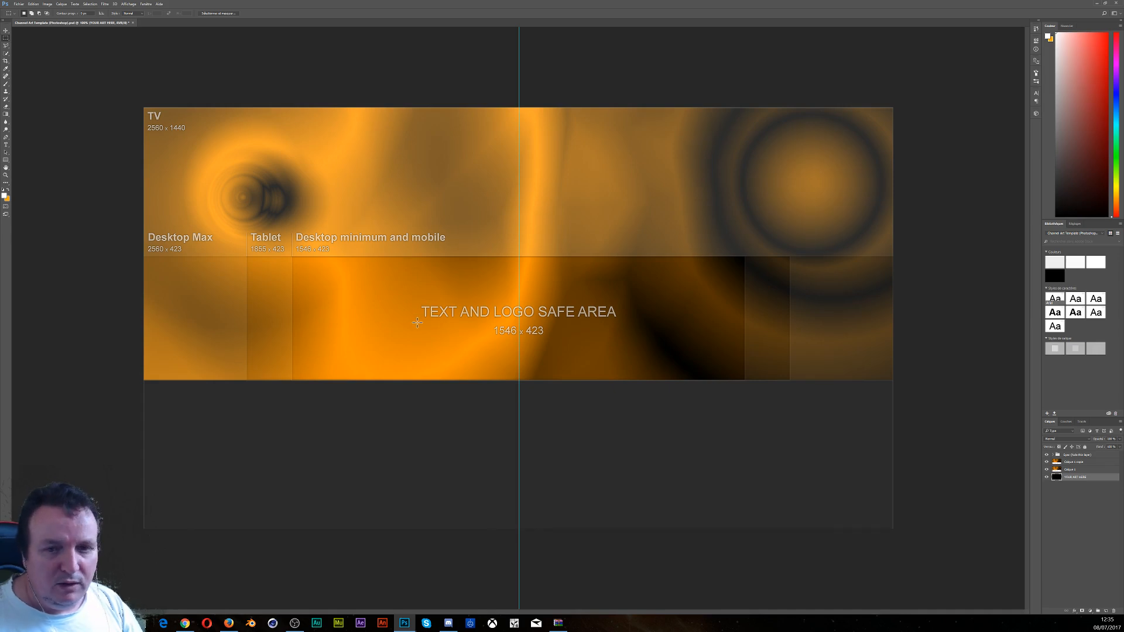
Flip the lower copy vertically, position it directly below the safe area as a reflection, and reduce its opacity
click(1083, 470)
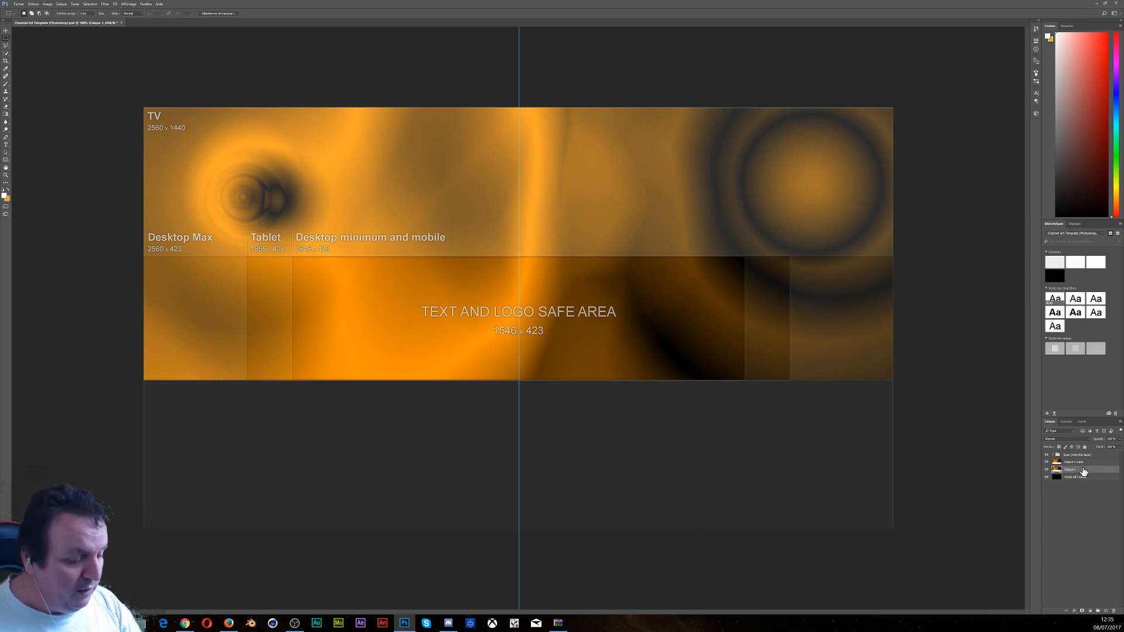
key(ctrl+t)
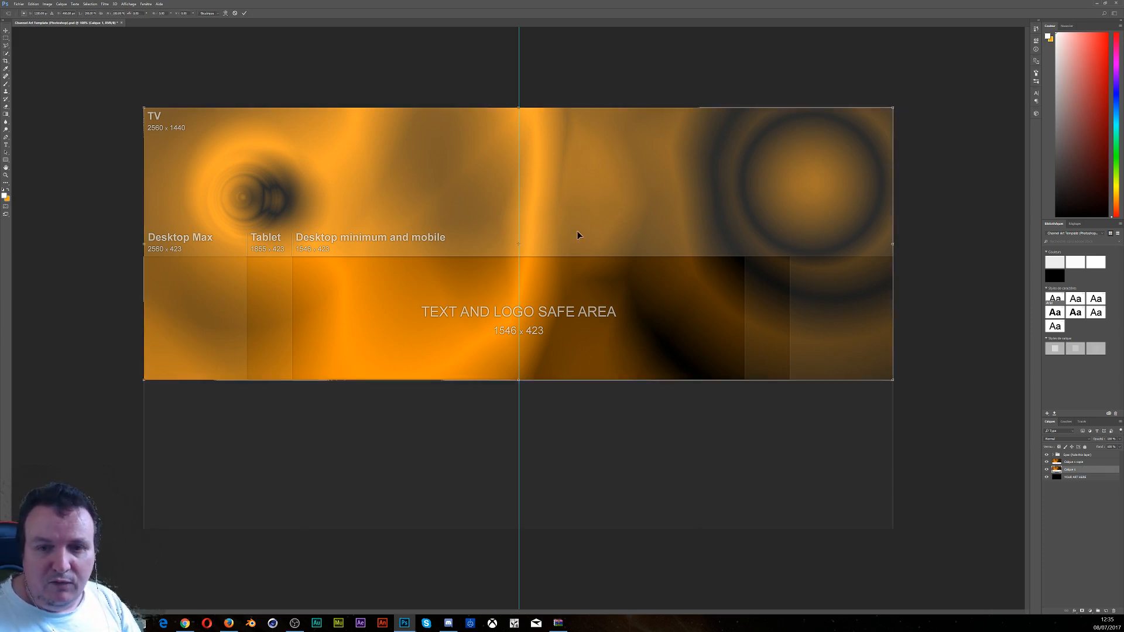
right_click(580, 253)
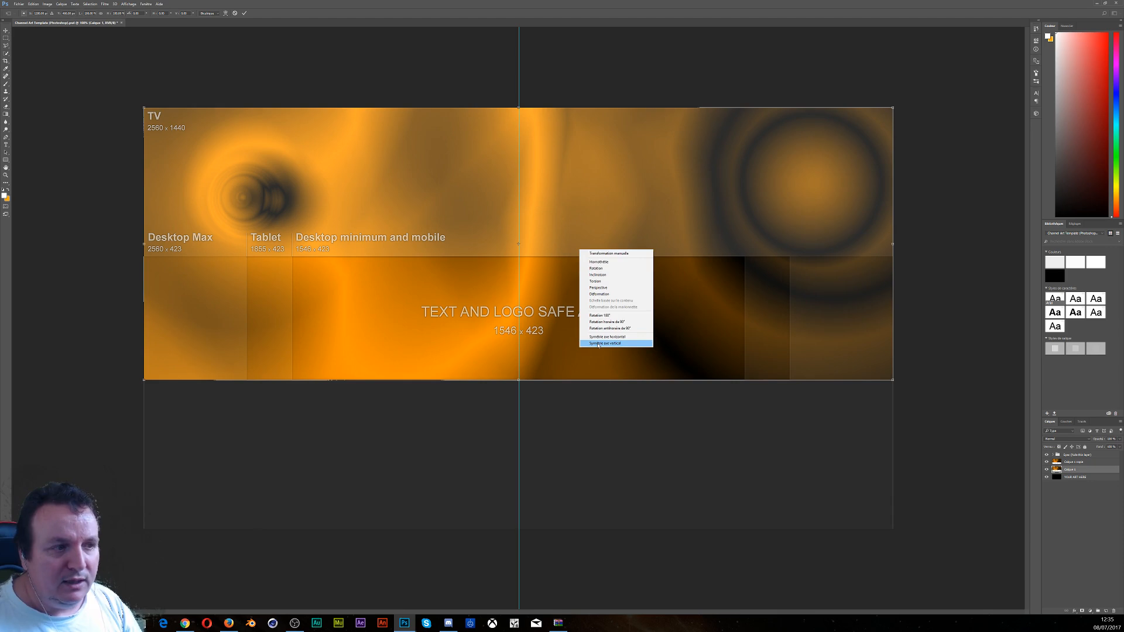
click(598, 344)
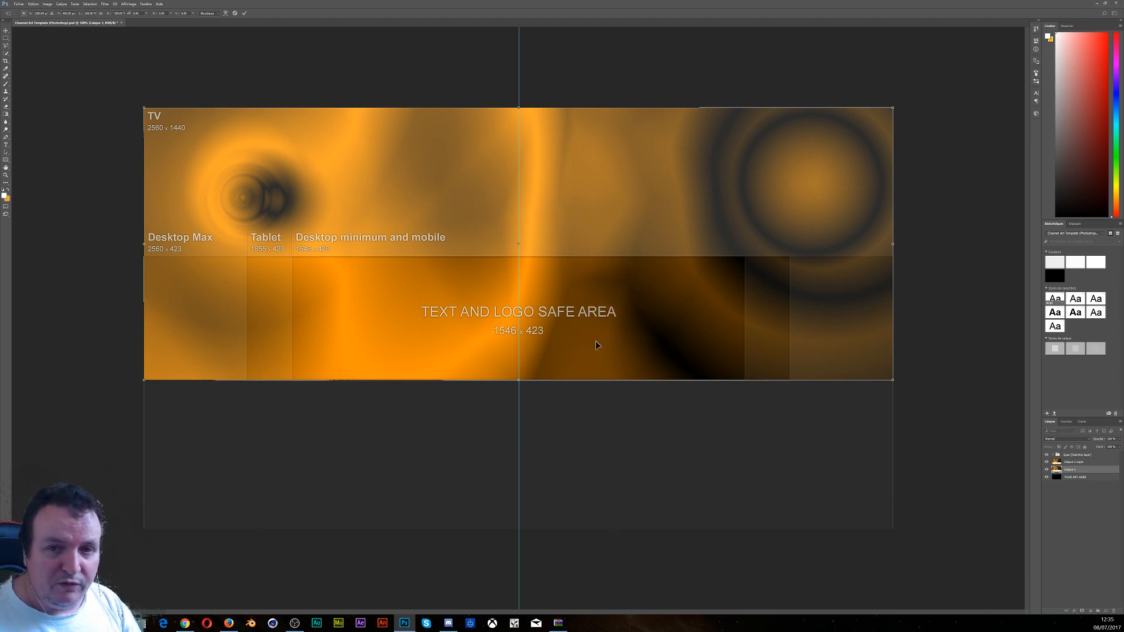
drag(572, 191, 561, 445)
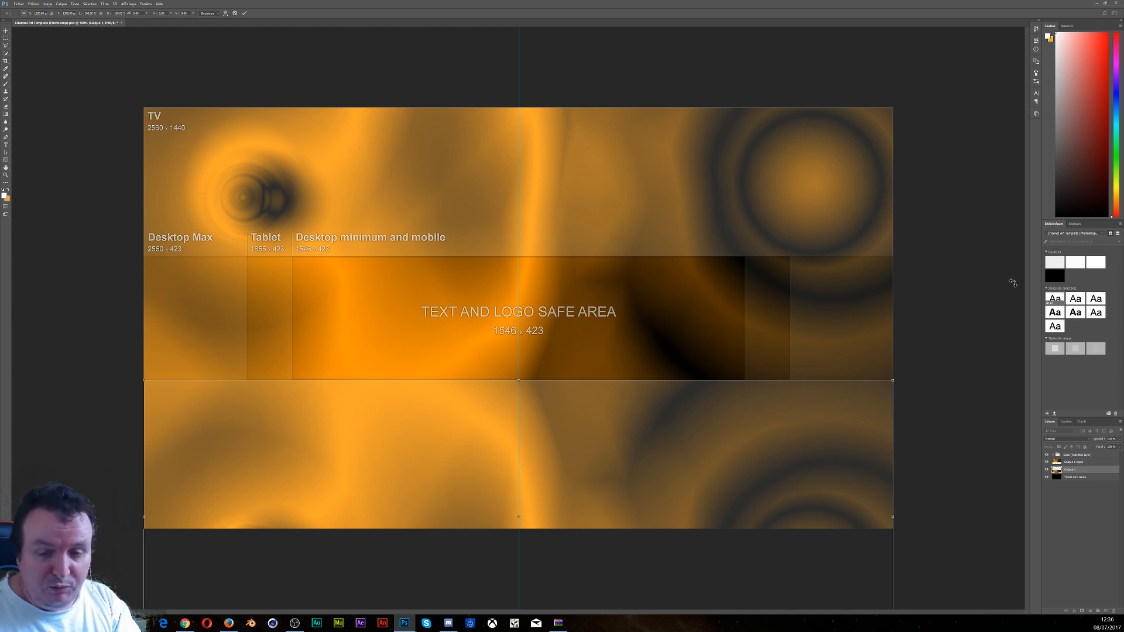
key(Return)
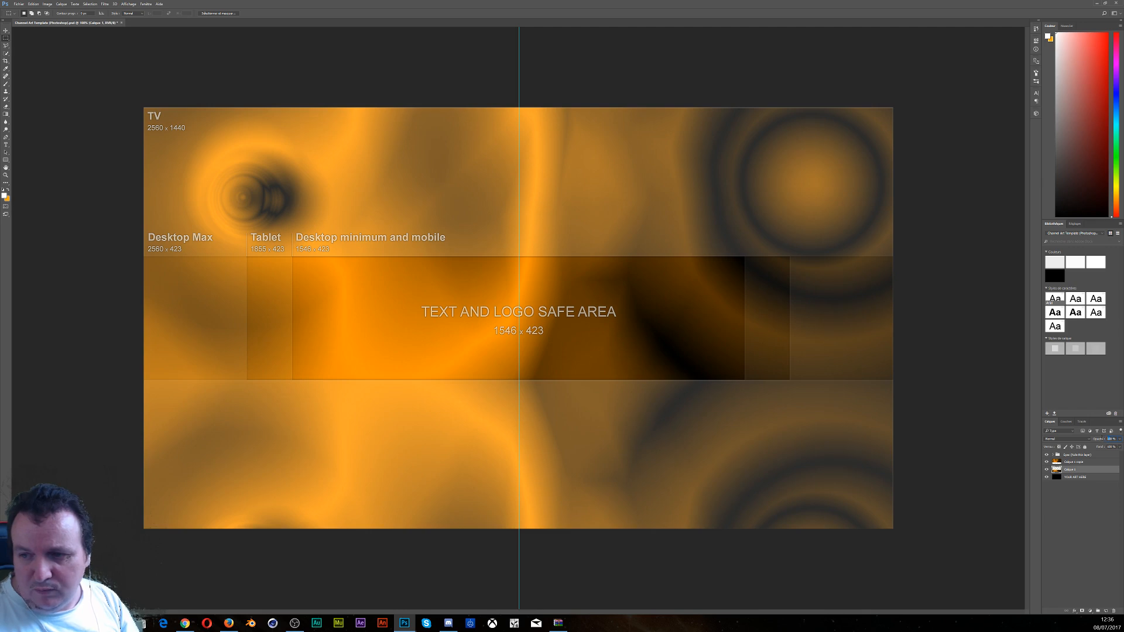
key(Return)
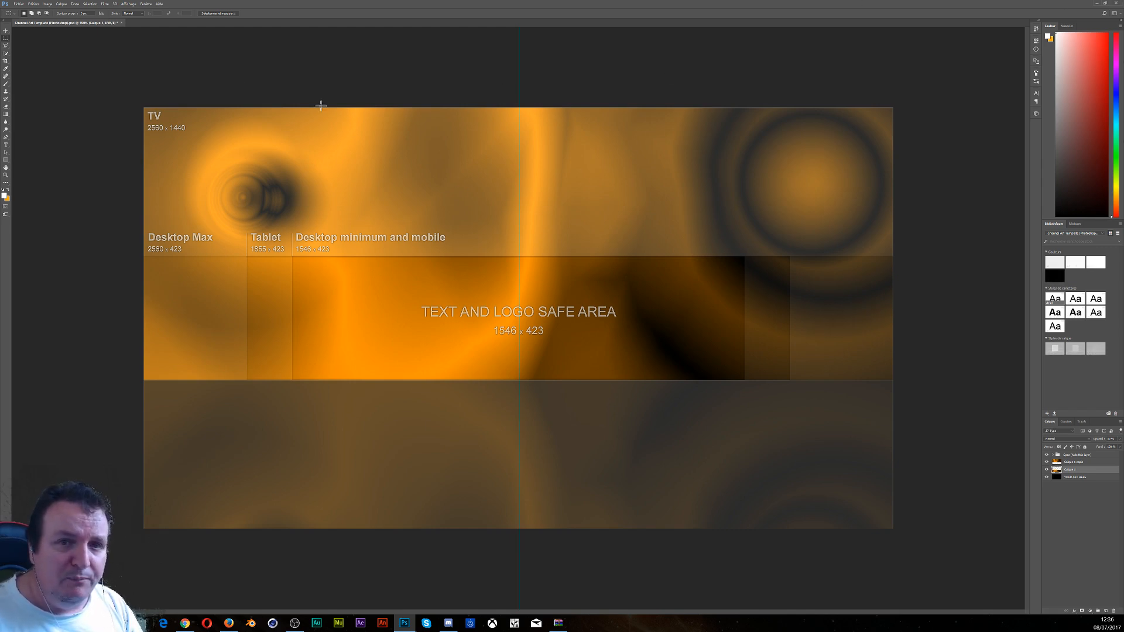
Place the standing hooded assassin image from the Assassin creed folder as an embedded layer, and move it above the copied background layers
click(18, 4)
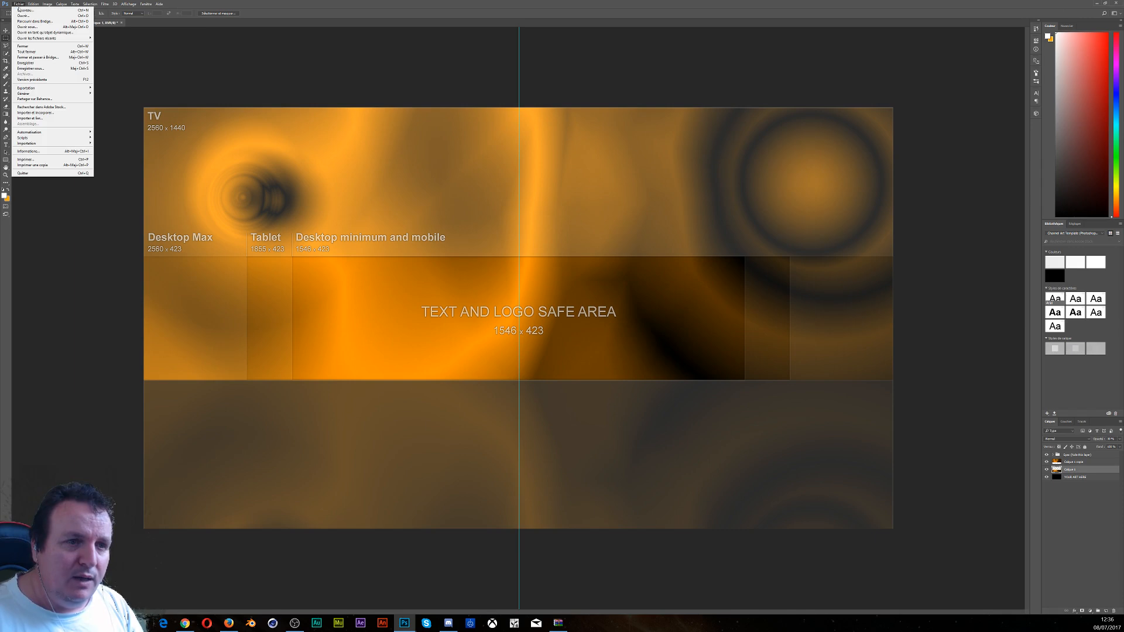
click(37, 113)
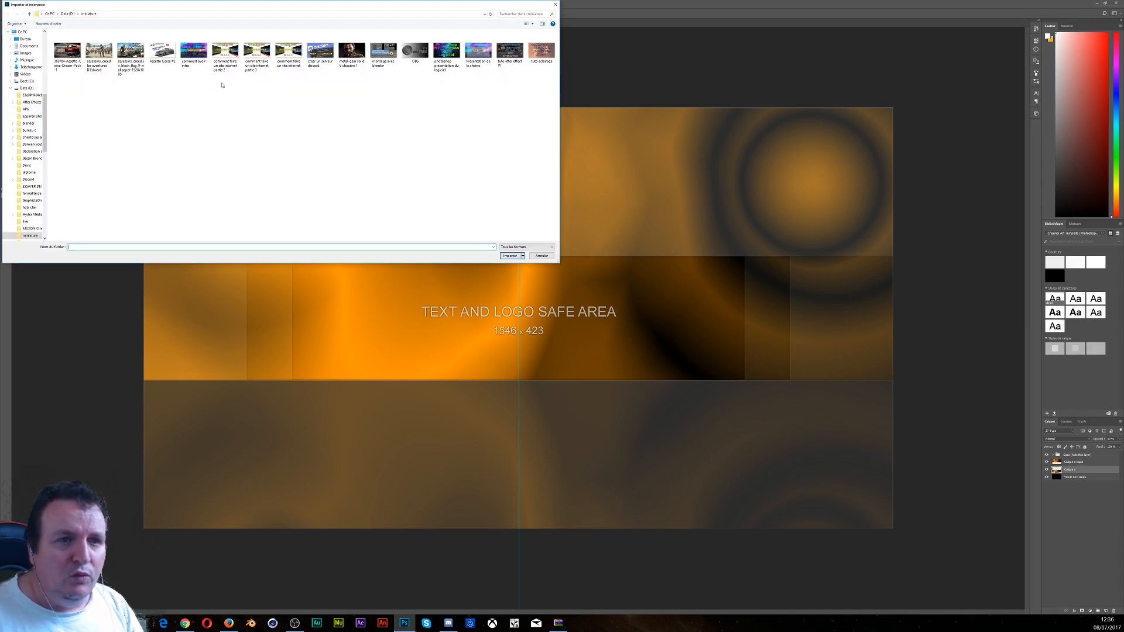
click(78, 12)
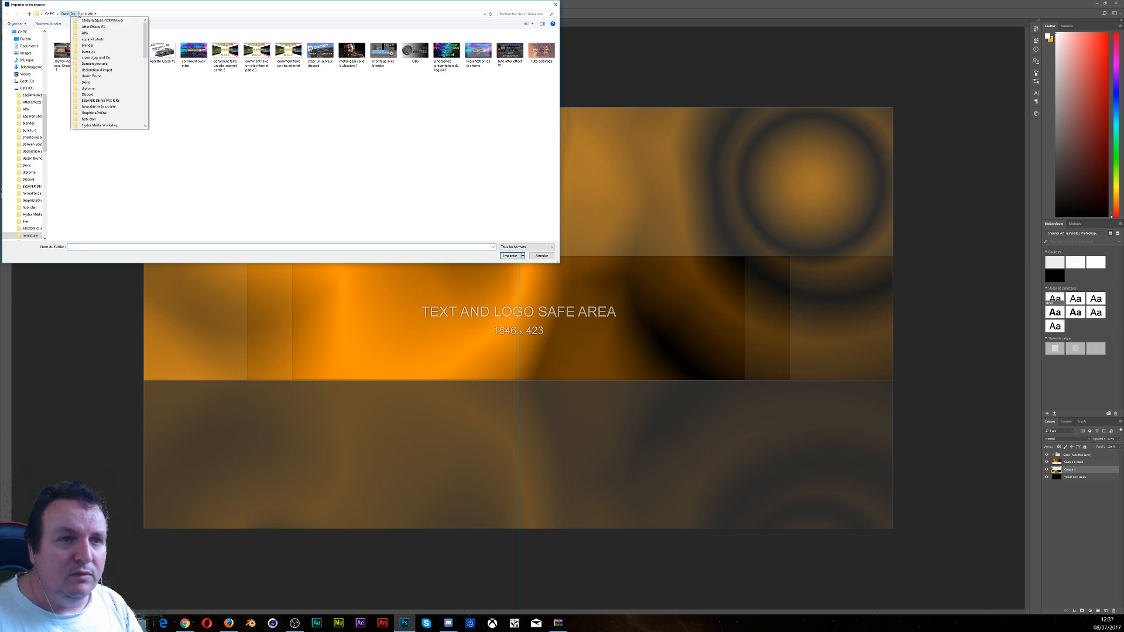
mouse_move(63, 11)
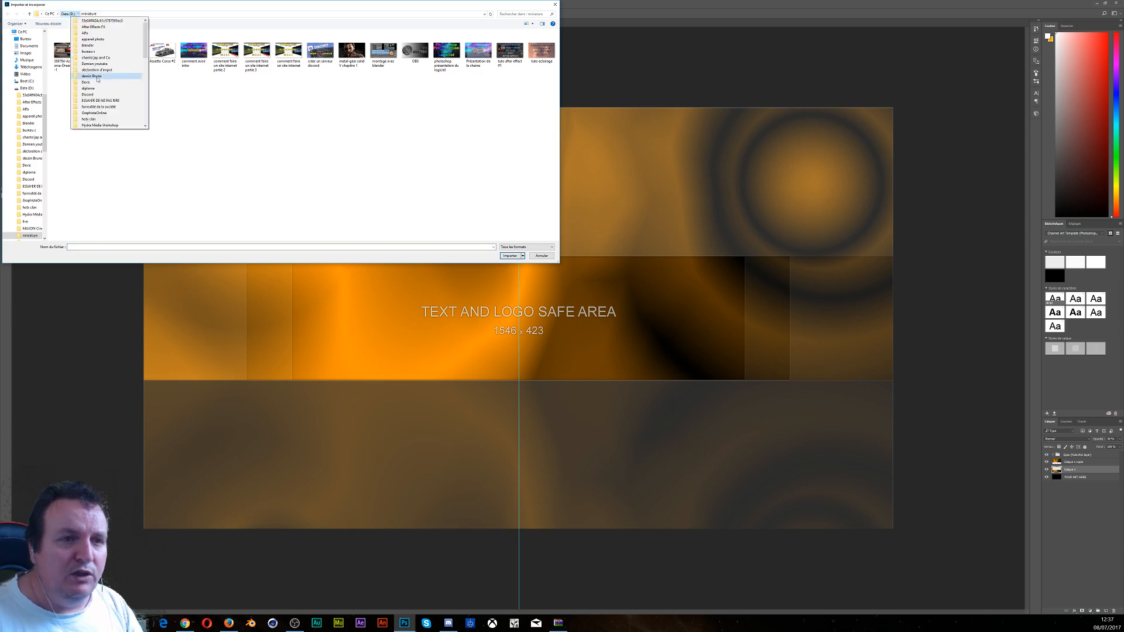
scroll(98, 81, down, 4)
scroll(97, 82, down, 6)
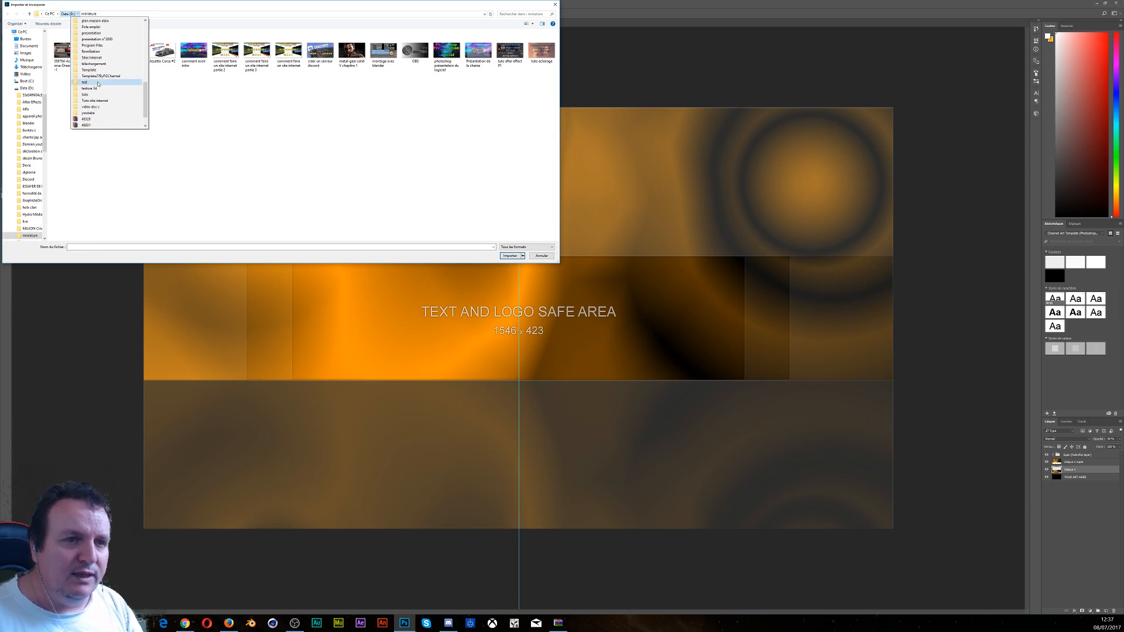
click(97, 82)
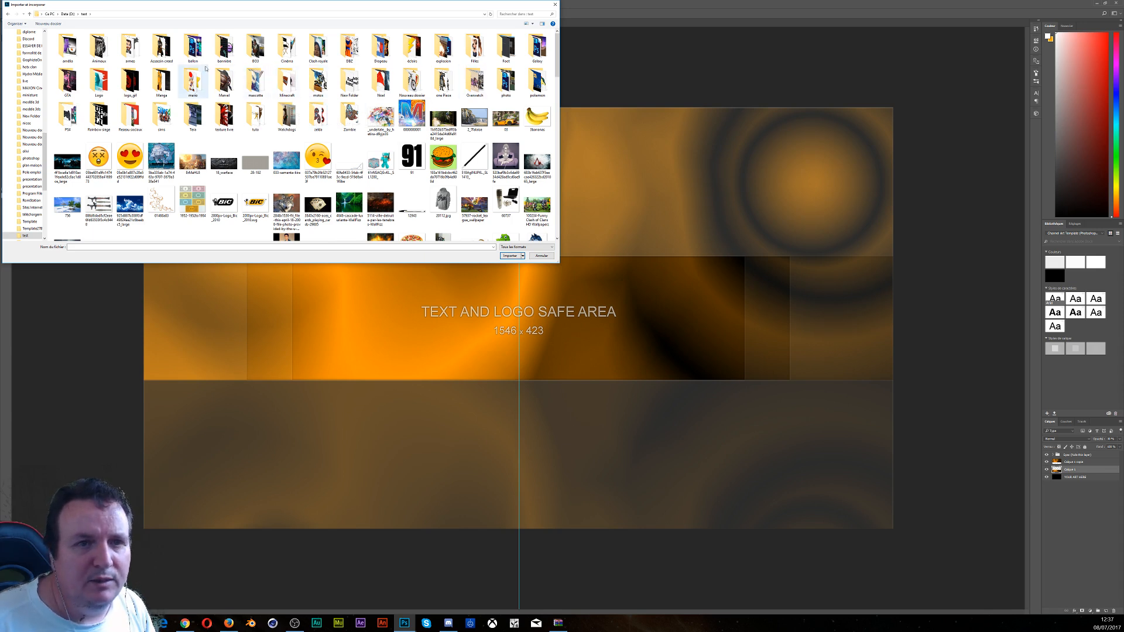
double_click(161, 46)
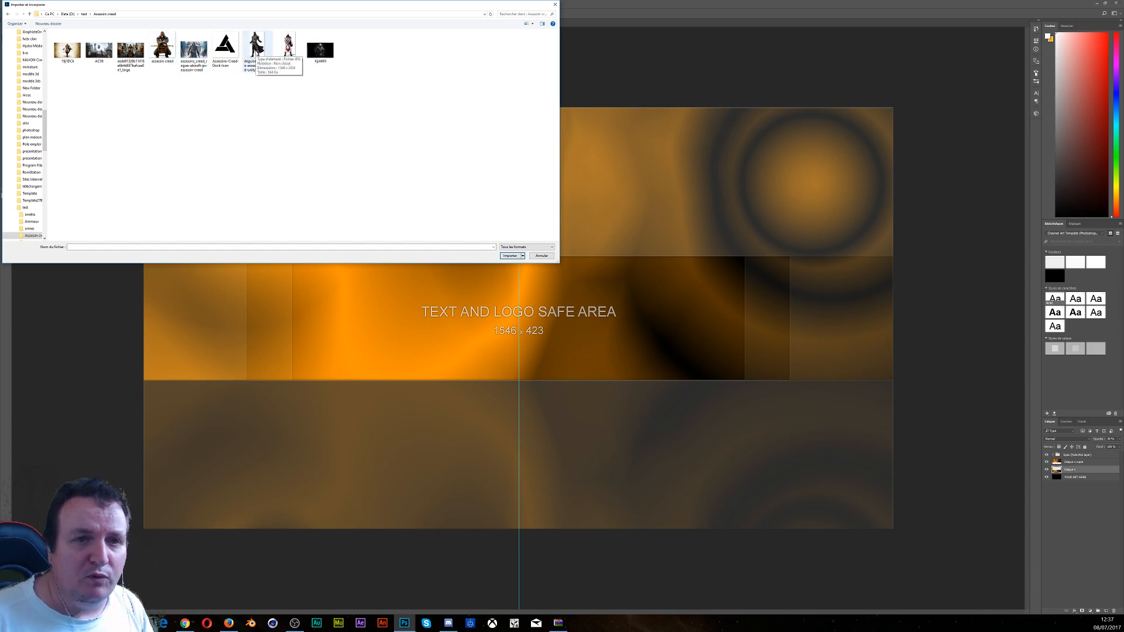
click(257, 53)
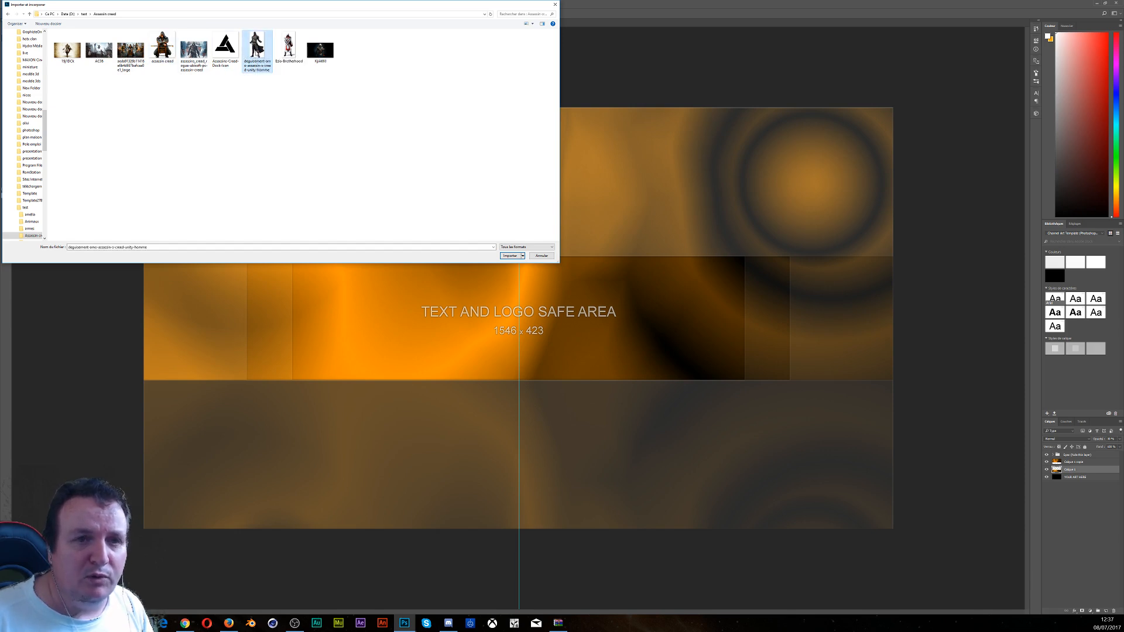
click(509, 255)
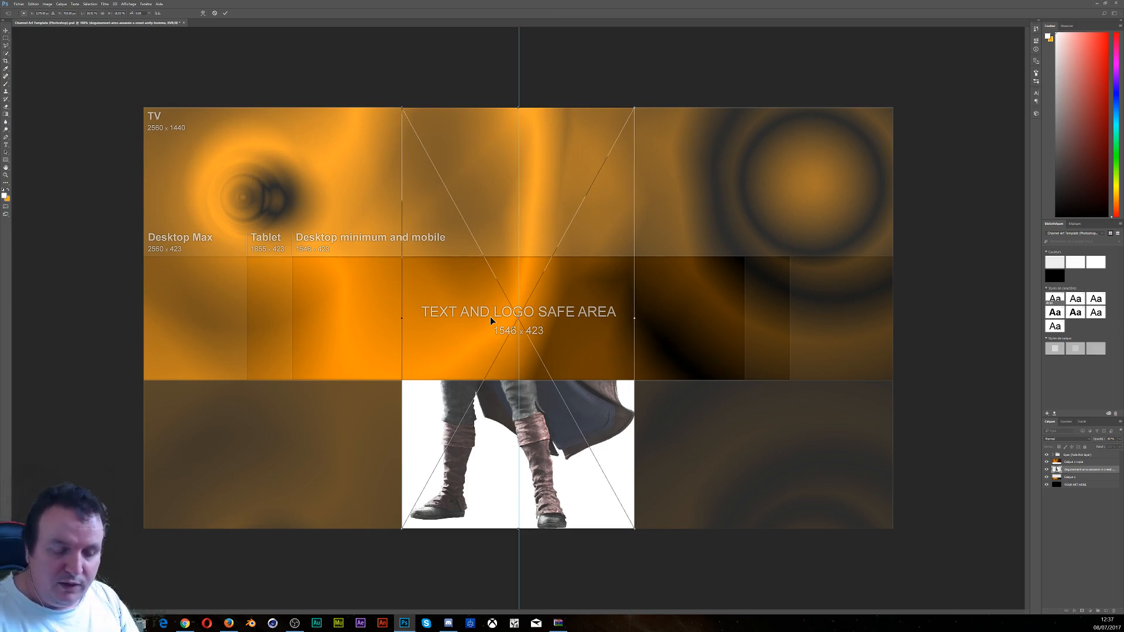
key(Return)
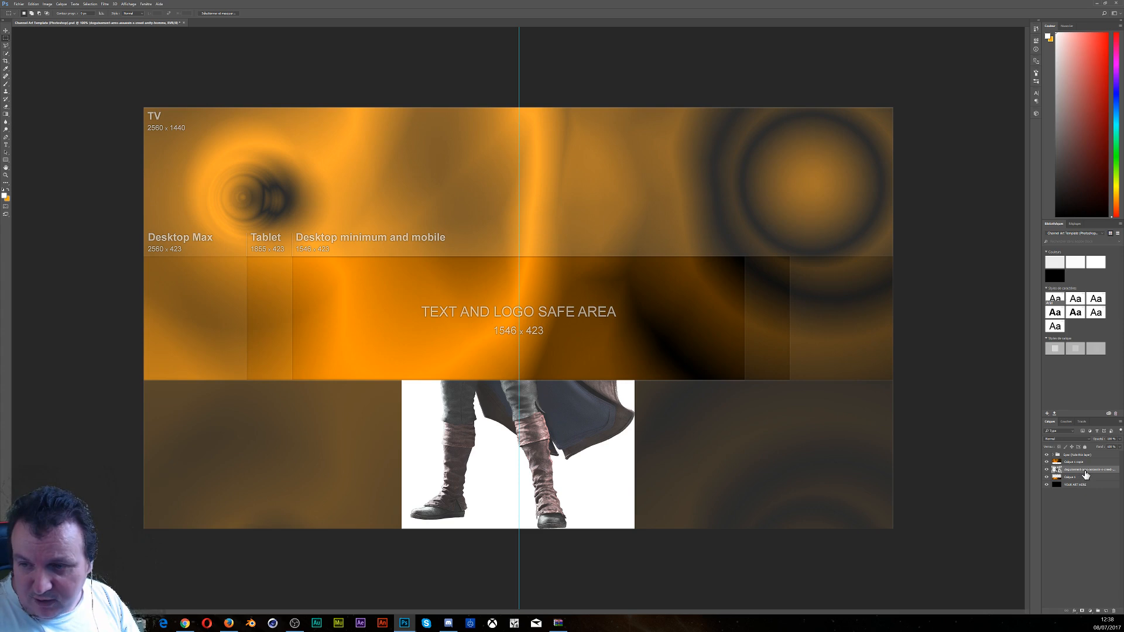
drag(1085, 473, 1083, 458)
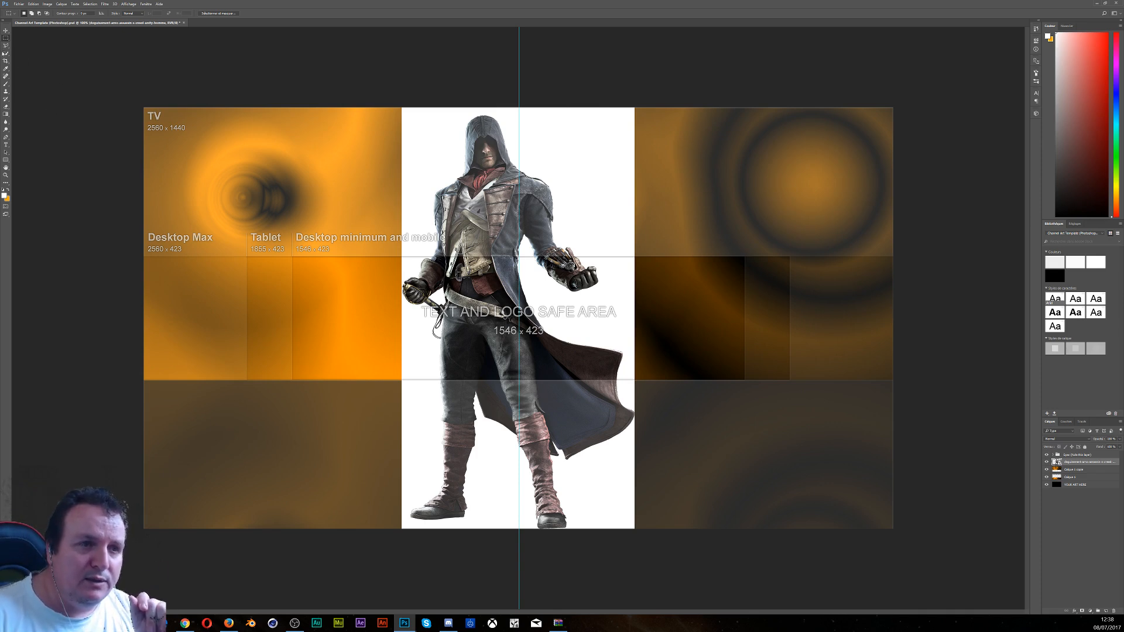
Select the white background around the assassin's upper body with the Magic Wand, rasterize the layer, and delete the selected area
click(6, 53)
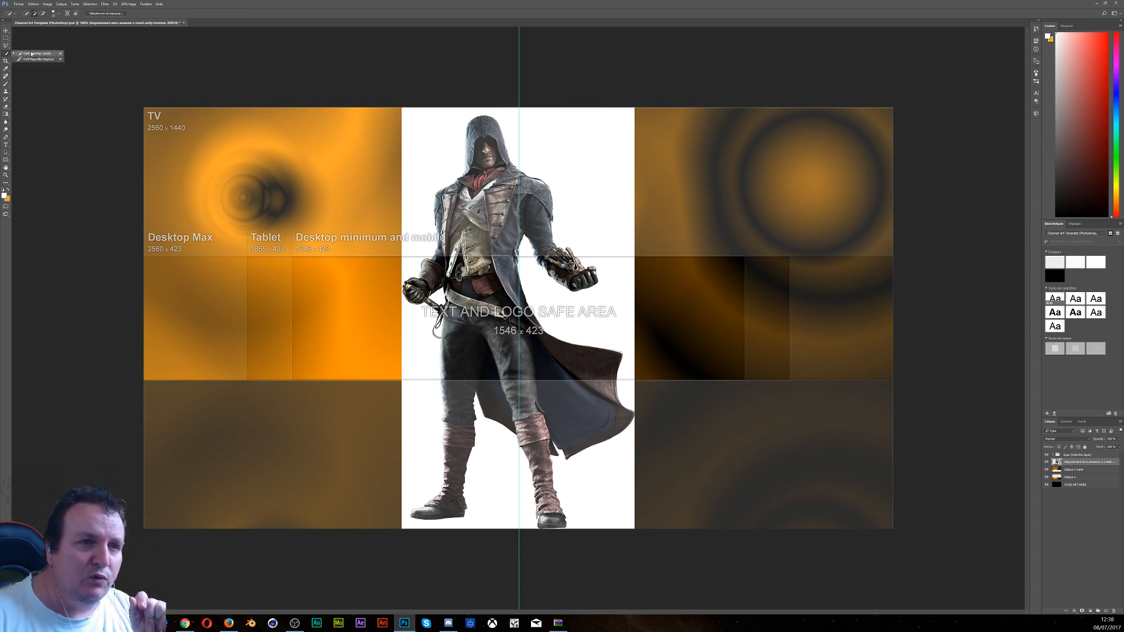
click(37, 58)
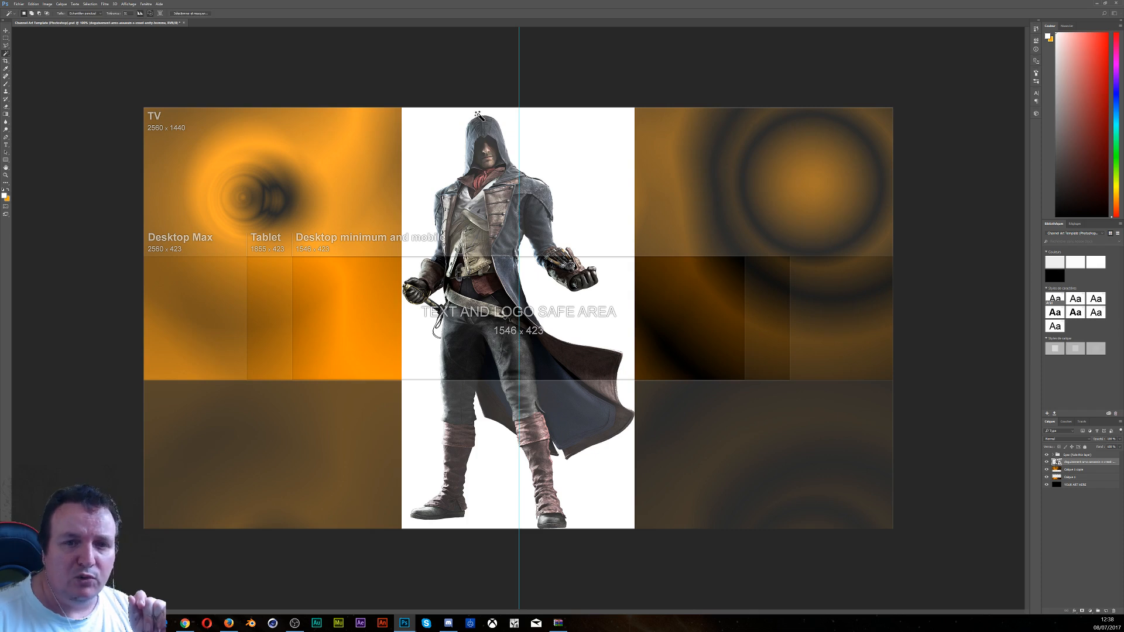
click(438, 140)
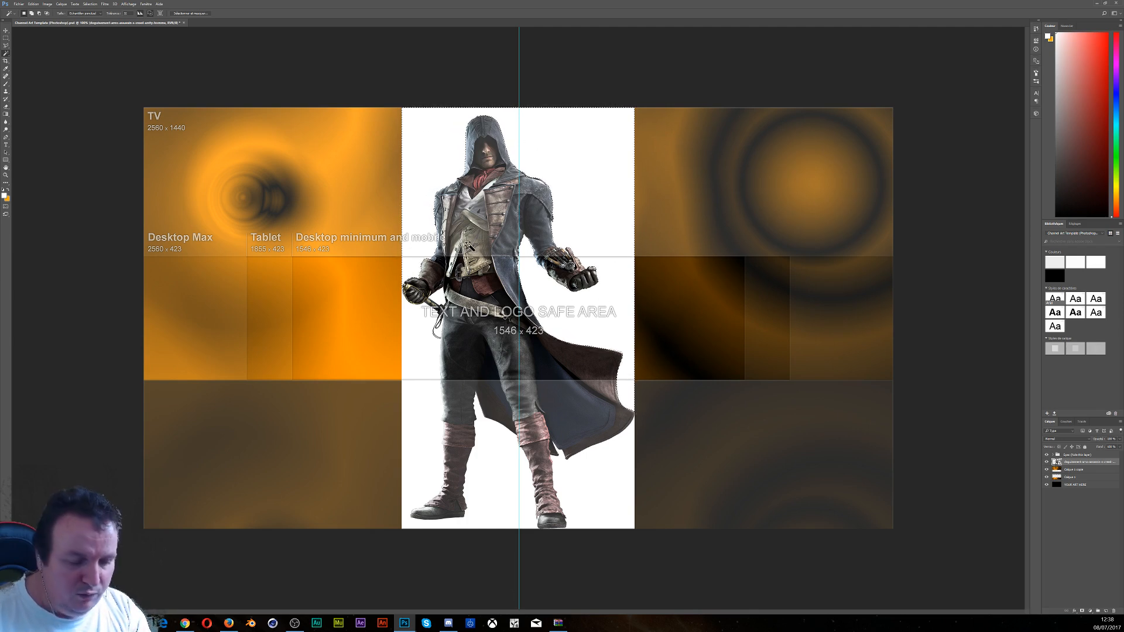
right_click(1070, 467)
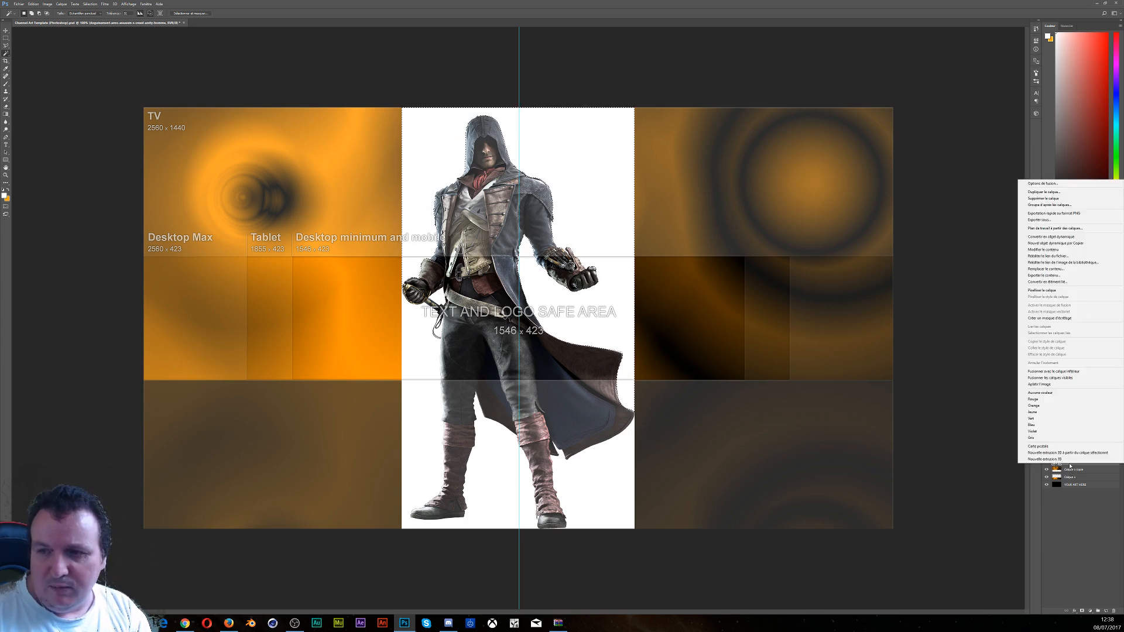
click(1048, 291)
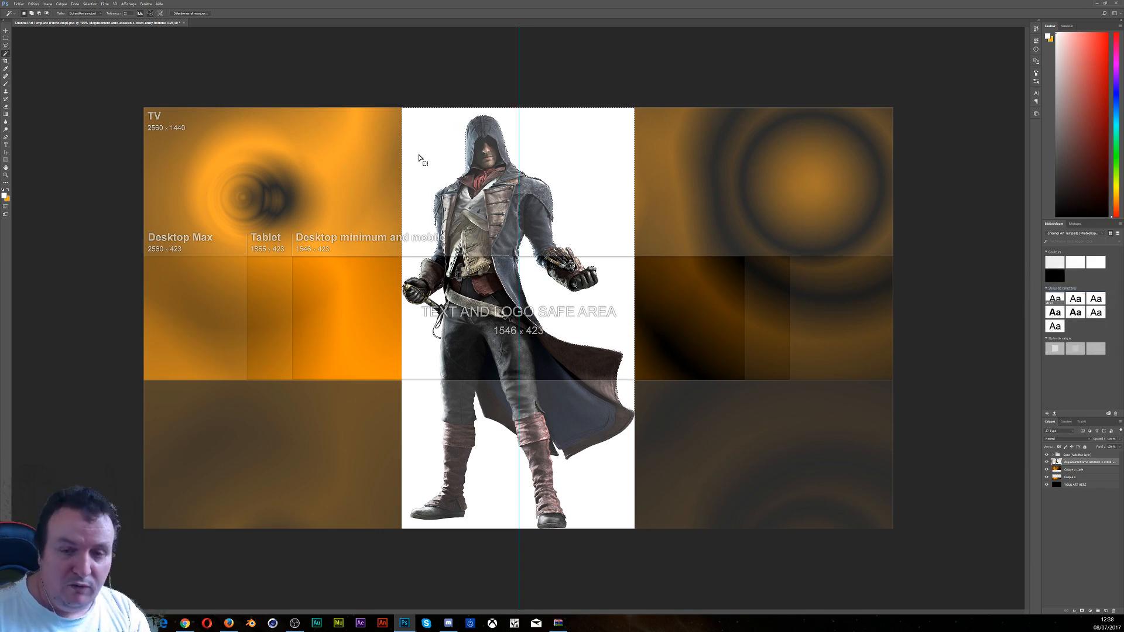
key(Delete)
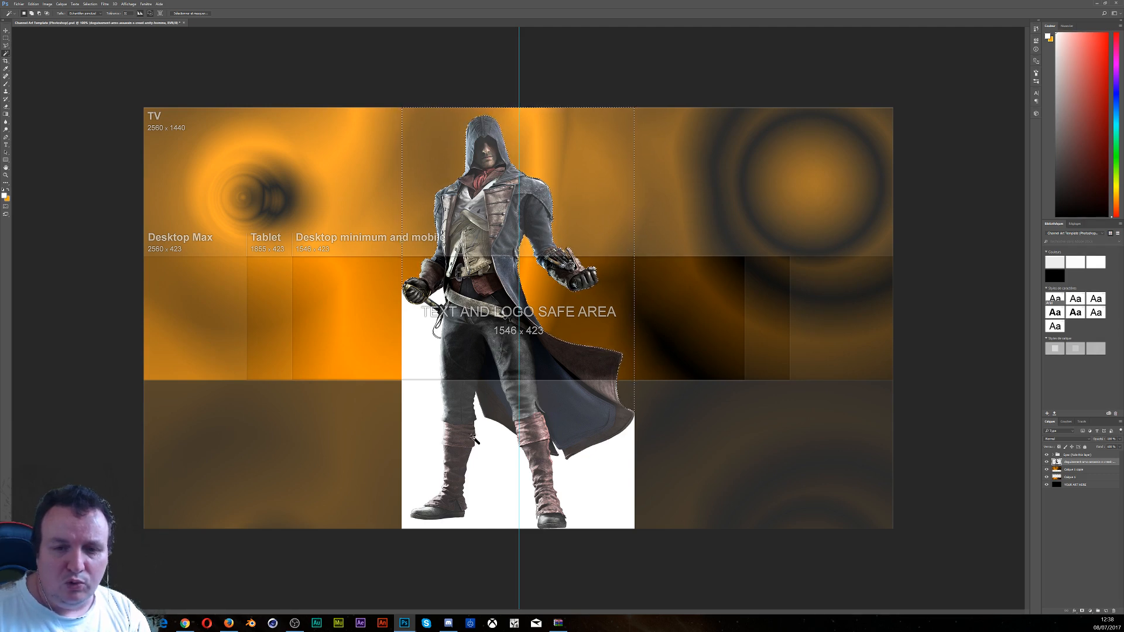
Delete the remaining white background on both sides of the assassin's legs and beneath the cape
click(433, 433)
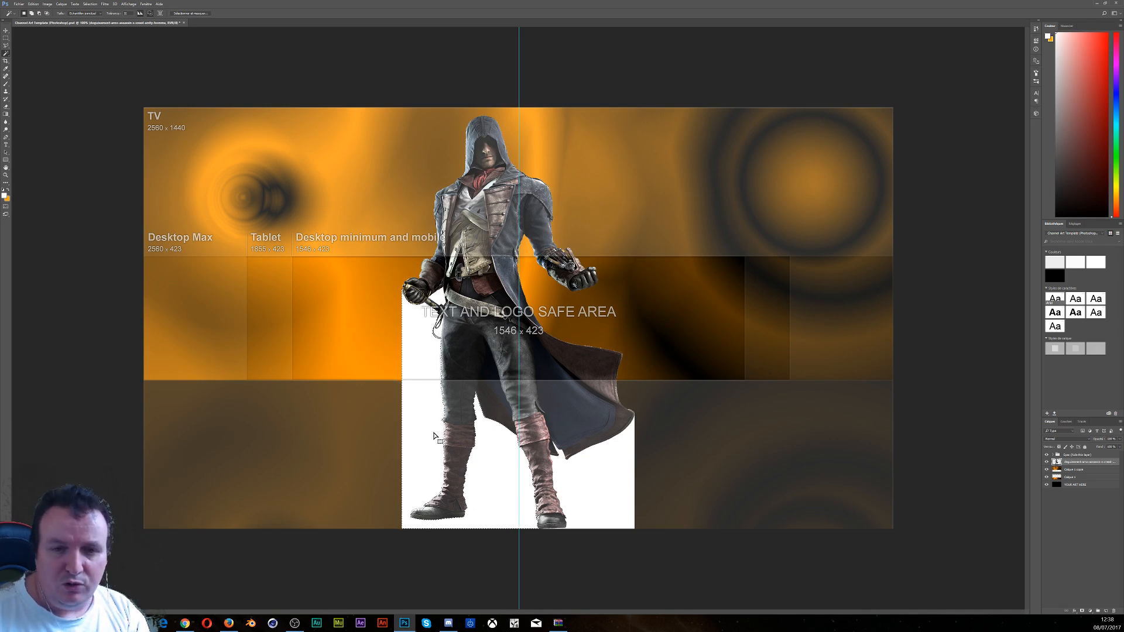
key(Delete)
click(596, 464)
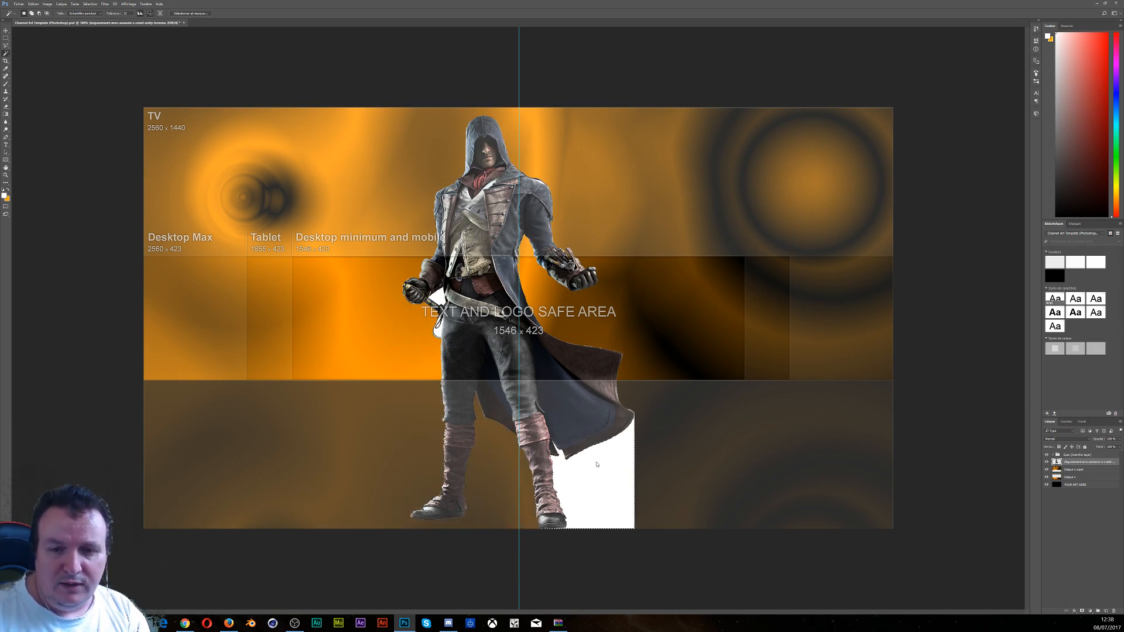
key(Delete)
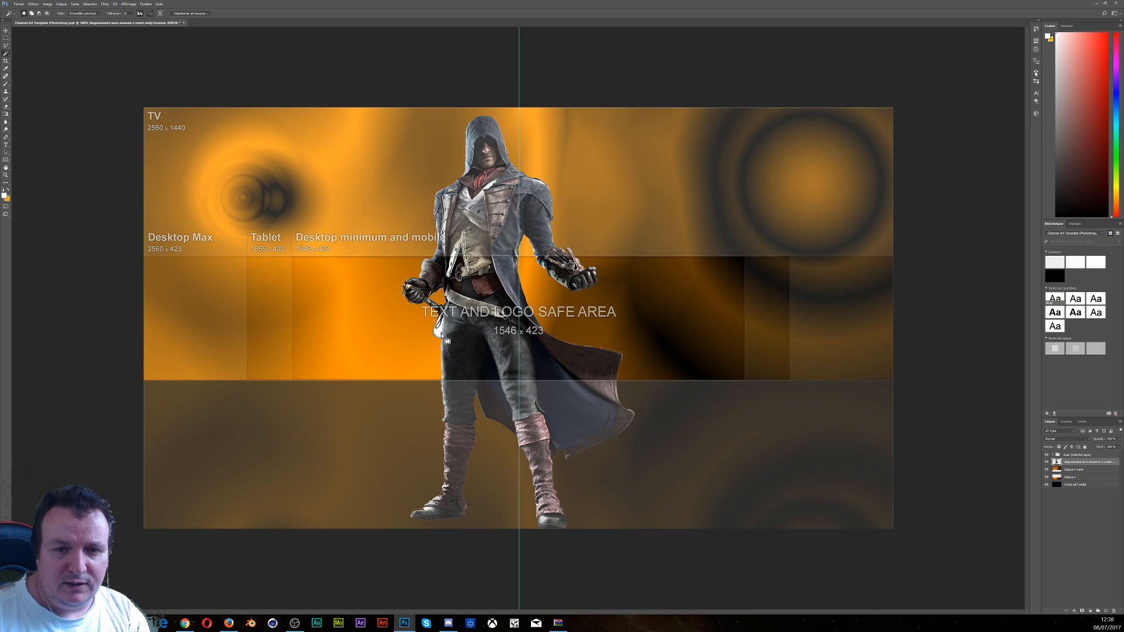
Delete the leftover white areas inside the dangling strap loops beside the assassin's hip
scroll(441, 332, up, 5)
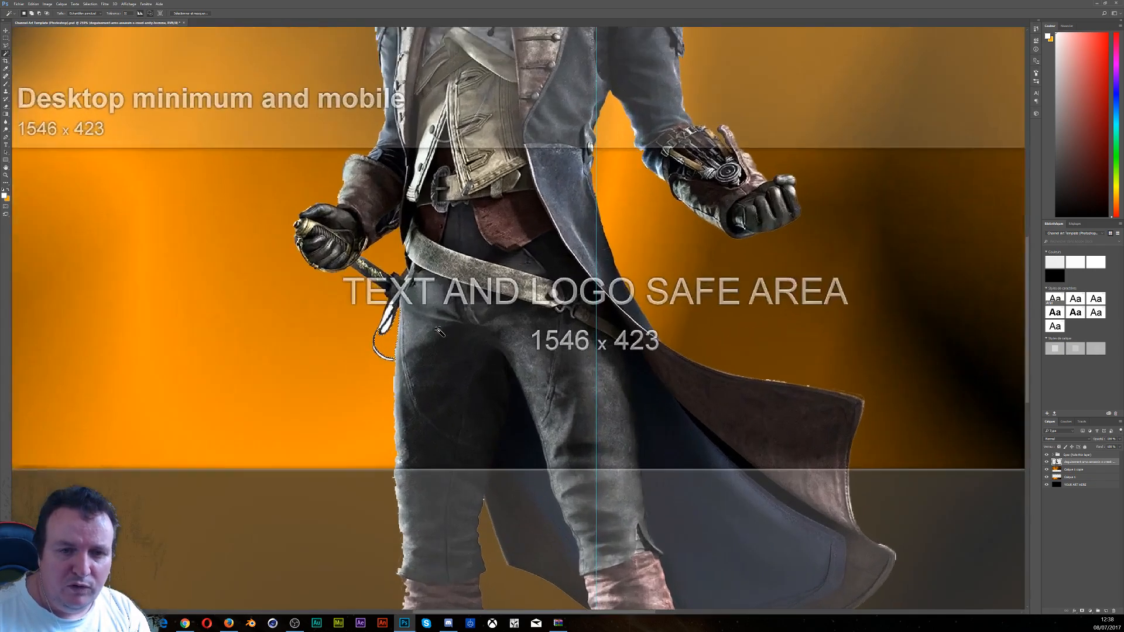
scroll(440, 332, up, 3)
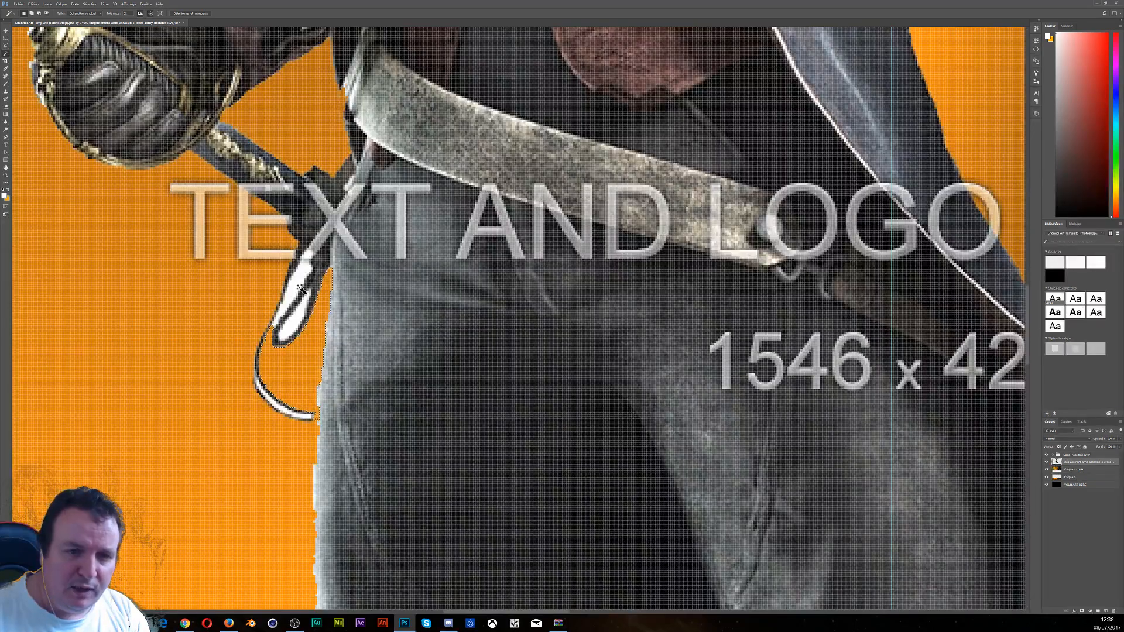
key(Delete)
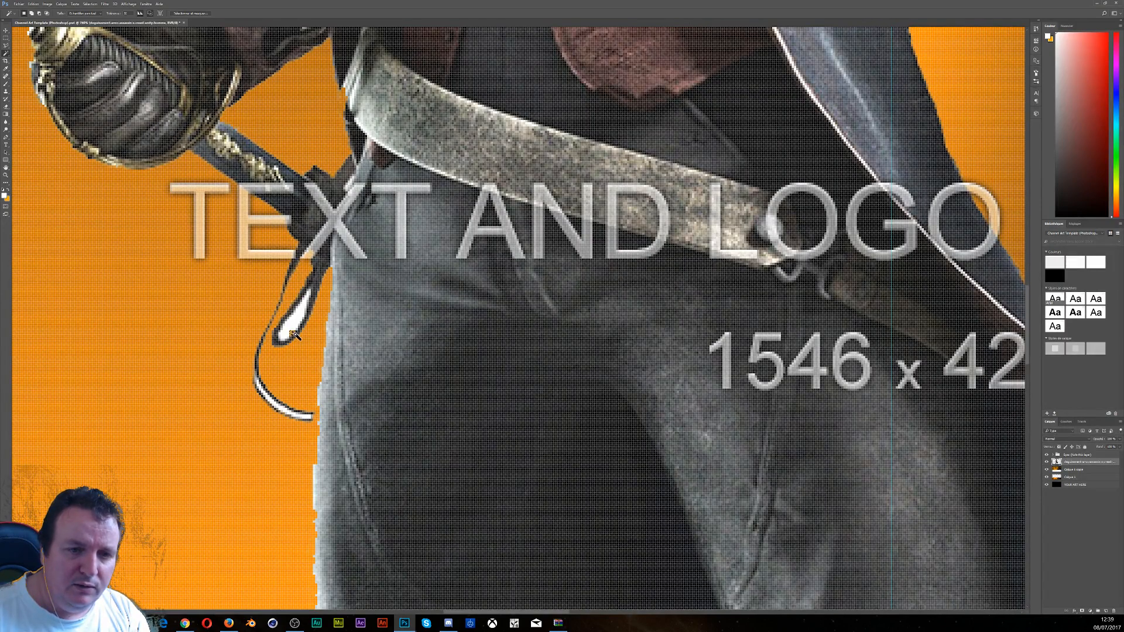
click(298, 329)
key(Delete)
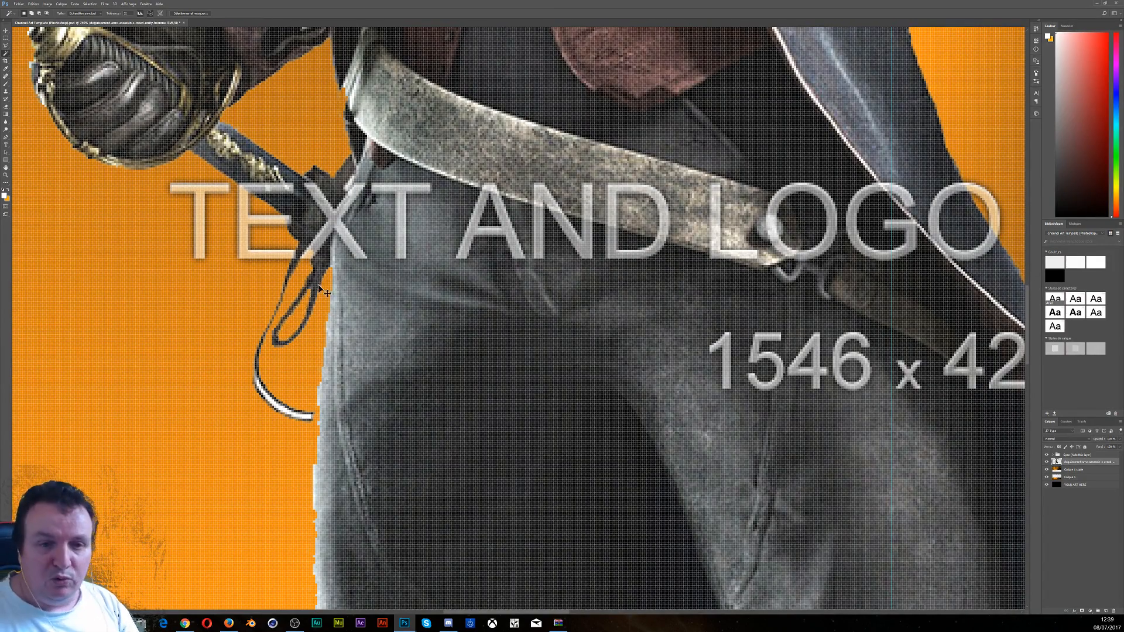
scroll(318, 284, down, 10)
scroll(318, 285, down, 1)
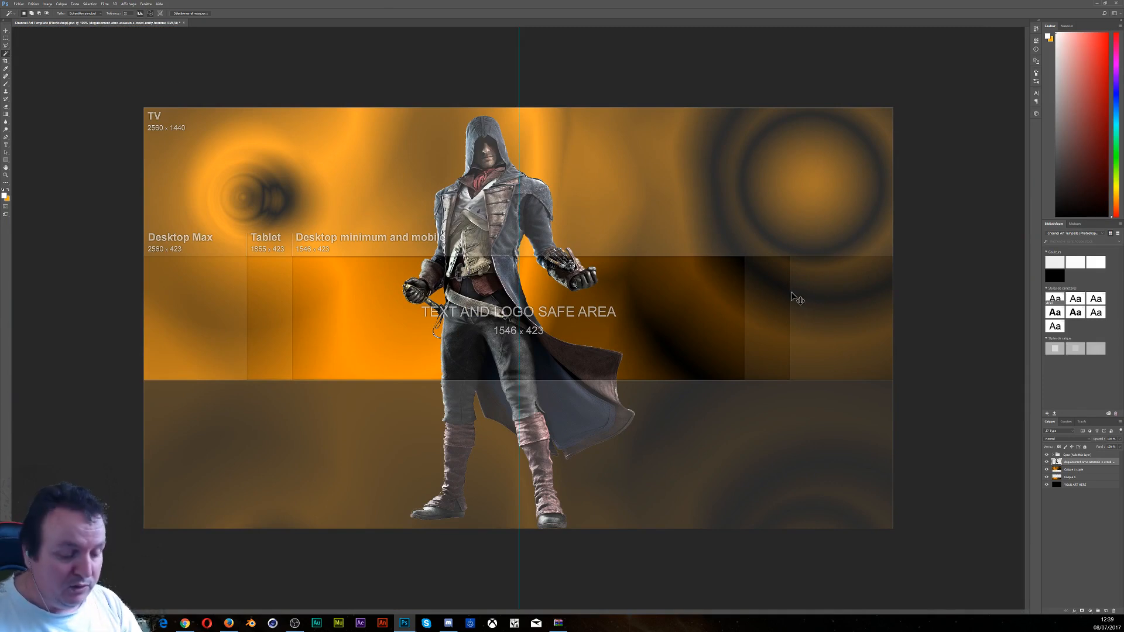
Scale down the assassin with Free Transform and link its width and height to restore its proportions
key(ctrl+t)
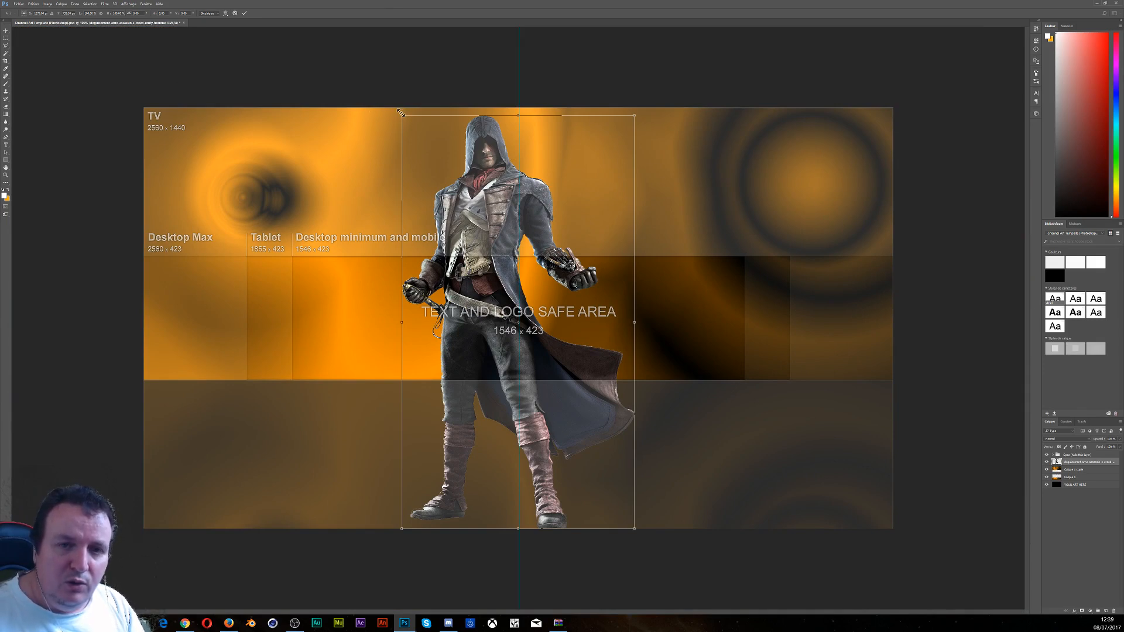
drag(402, 114, 398, 247)
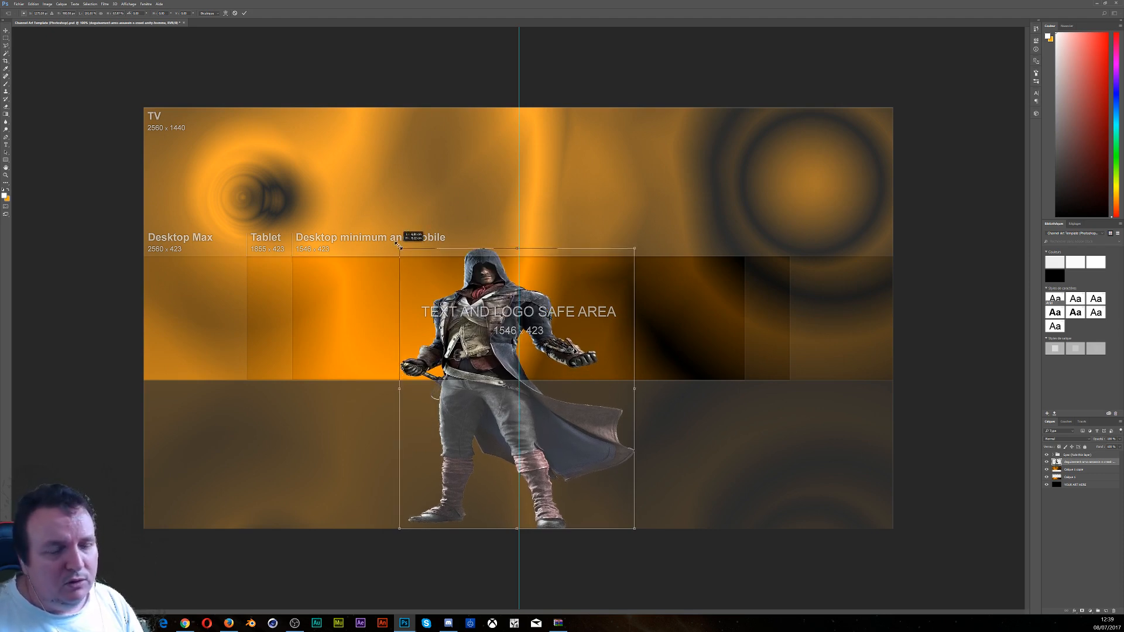
key(shift)
drag(398, 246, 398, 246)
key(shift)
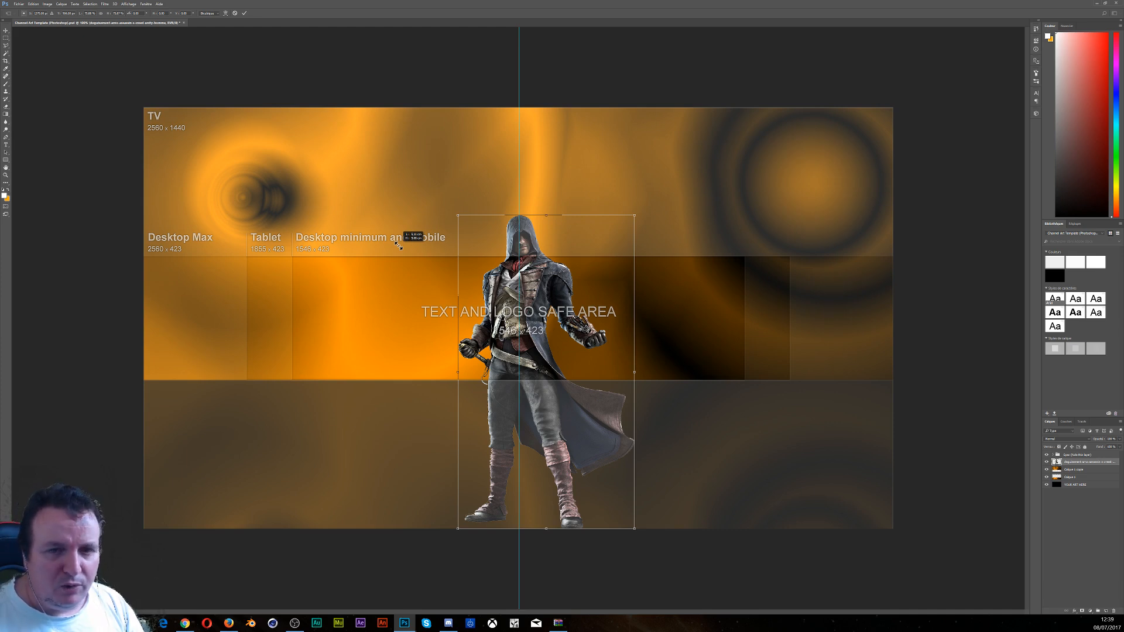
drag(398, 245, 467, 317)
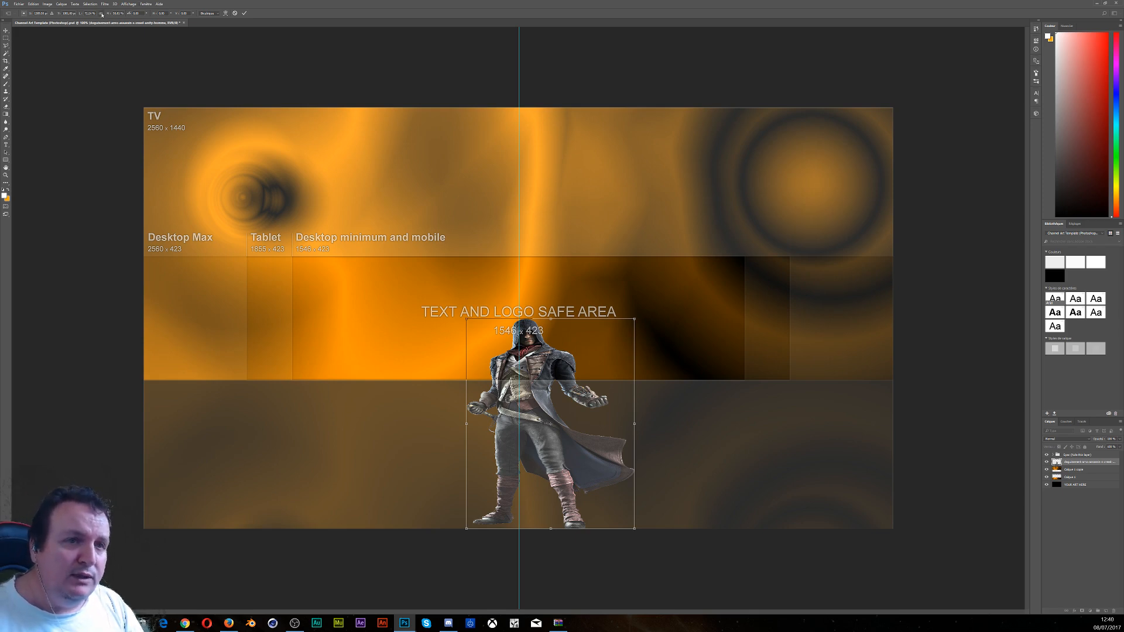
click(101, 14)
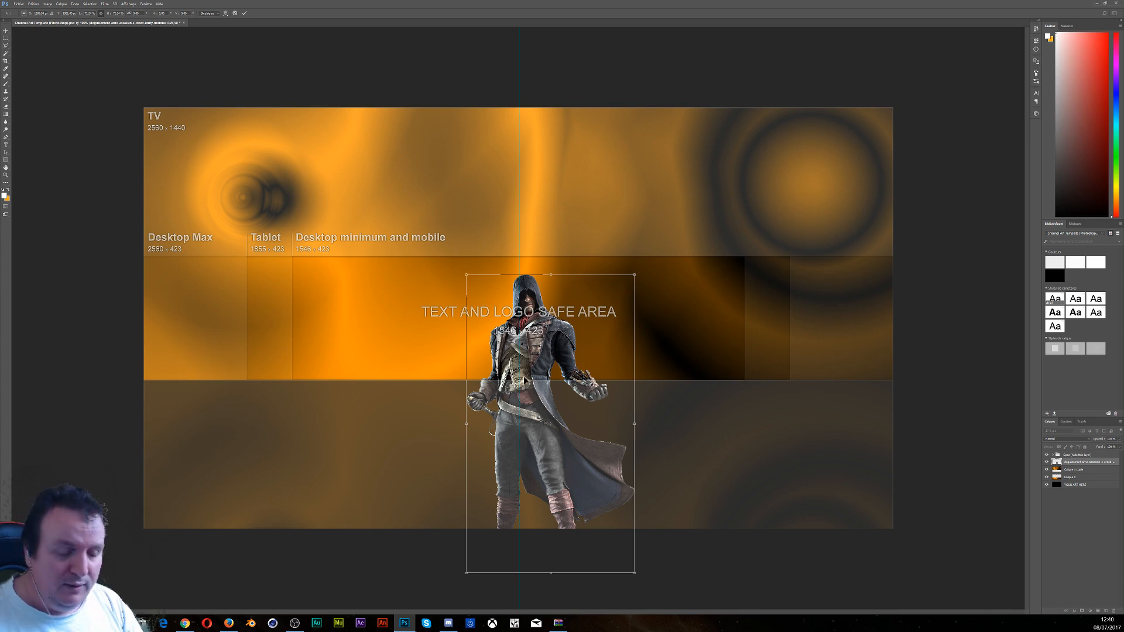
Shrink the assassin proportionally to the safe area's height and stand it on the area's lower edge at the vertical guide
drag(466, 275, 510, 257)
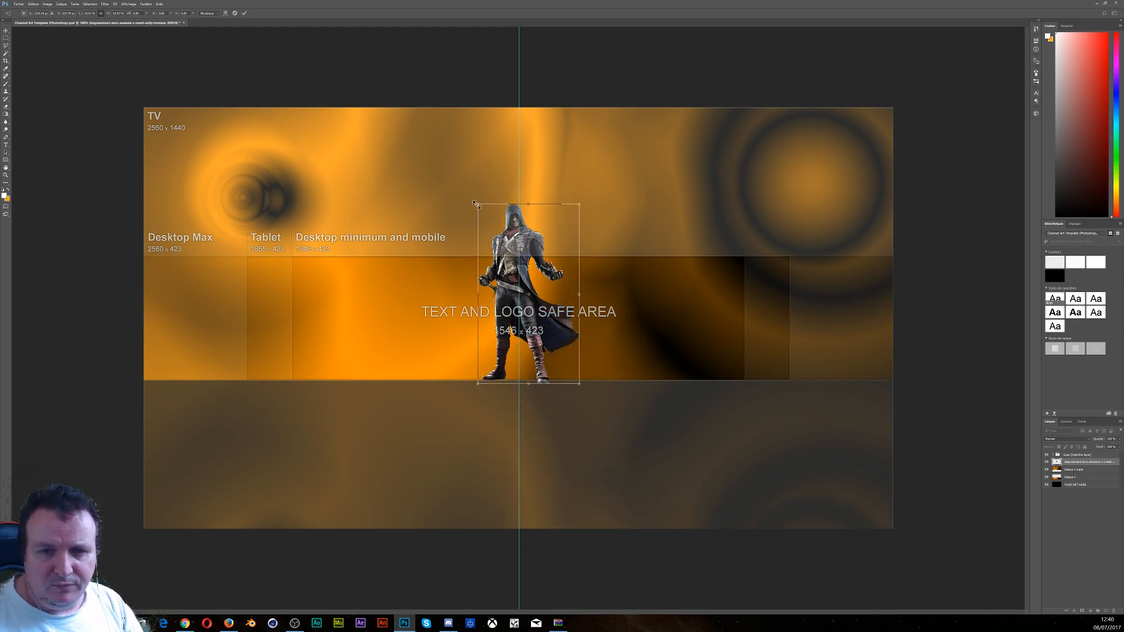
drag(475, 204, 518, 246)
drag(521, 249, 522, 250)
drag(541, 292, 524, 293)
key(Return)
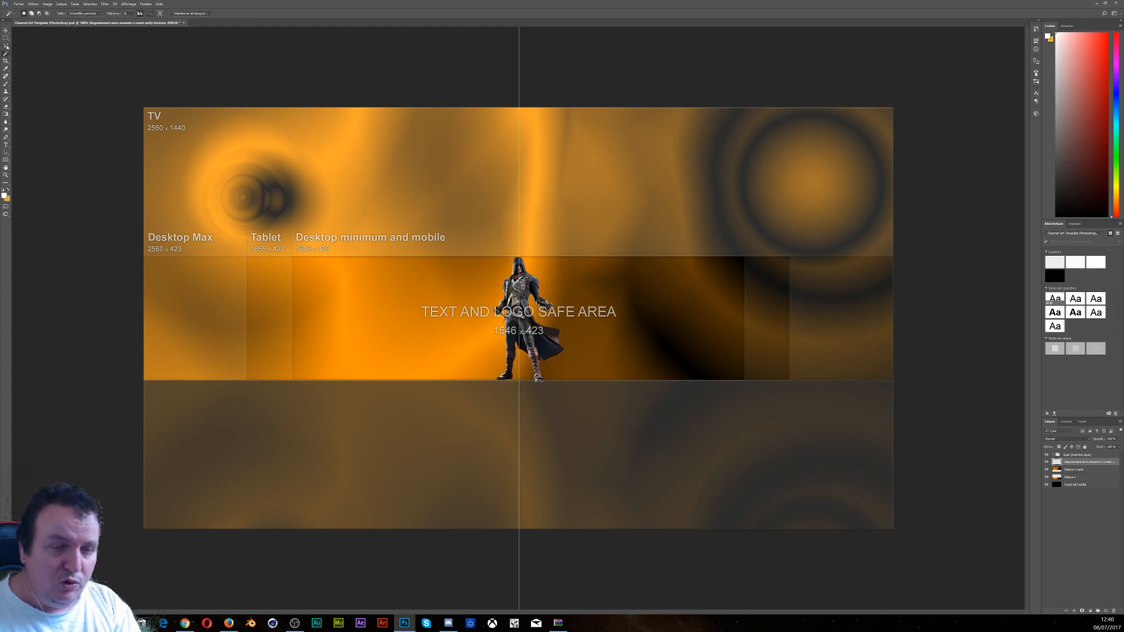
Duplicate the assassin layer, flip the copy vertically, and position it directly beneath the original's feet as a reflection
key(v)
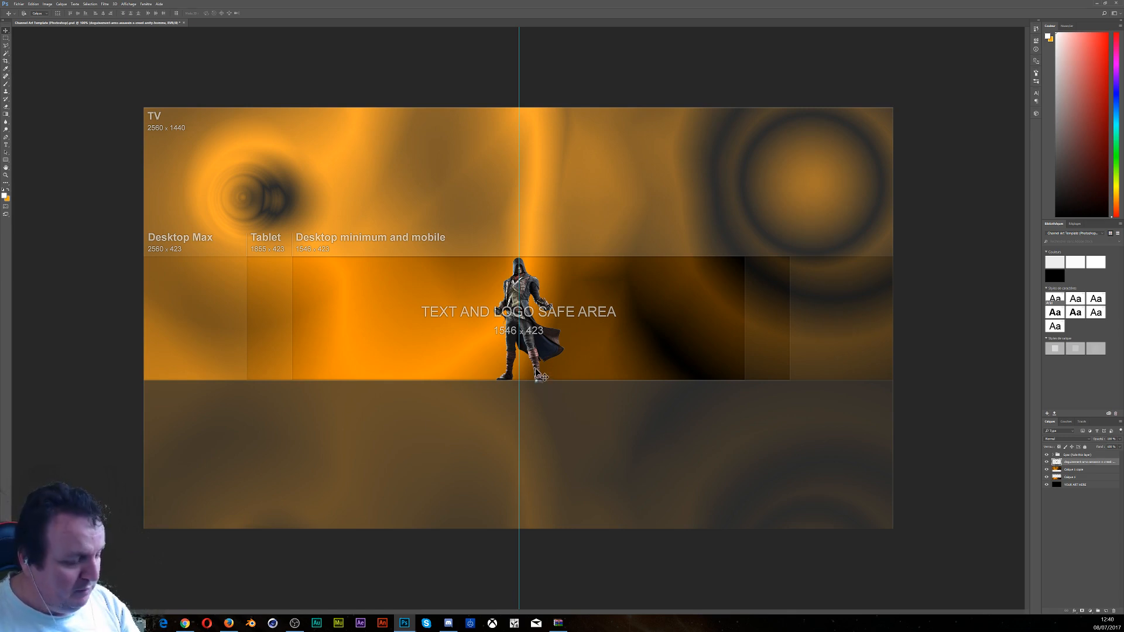
key(ctrl+j)
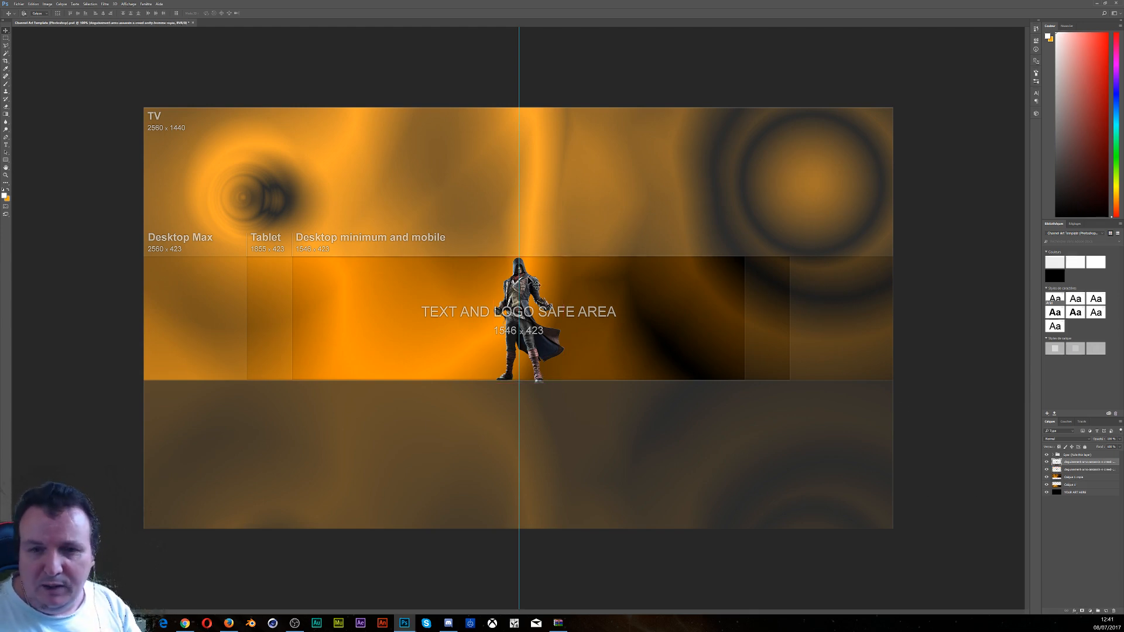
drag(519, 282, 583, 296)
key(ctrl+z)
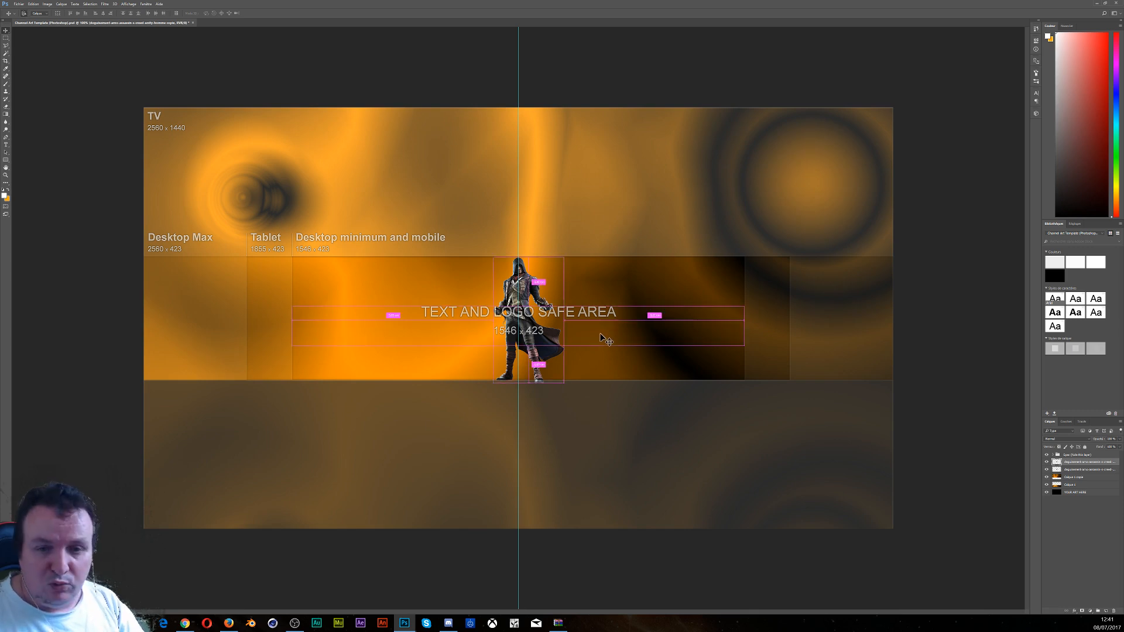
key(ctrl+t)
right_click(529, 339)
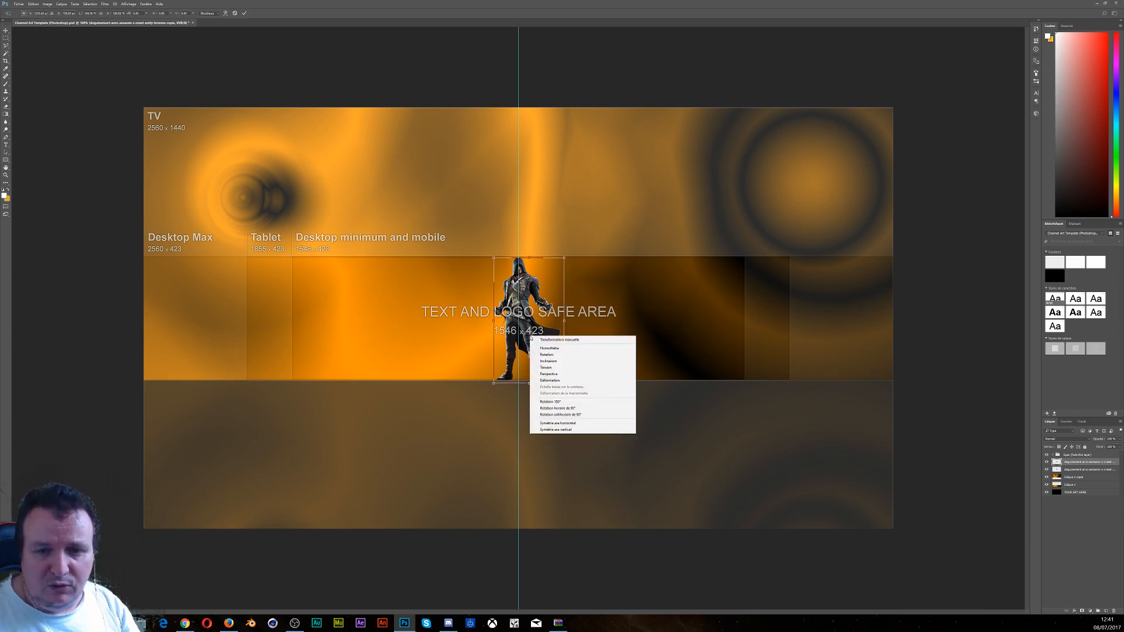
click(567, 431)
drag(520, 308, 524, 420)
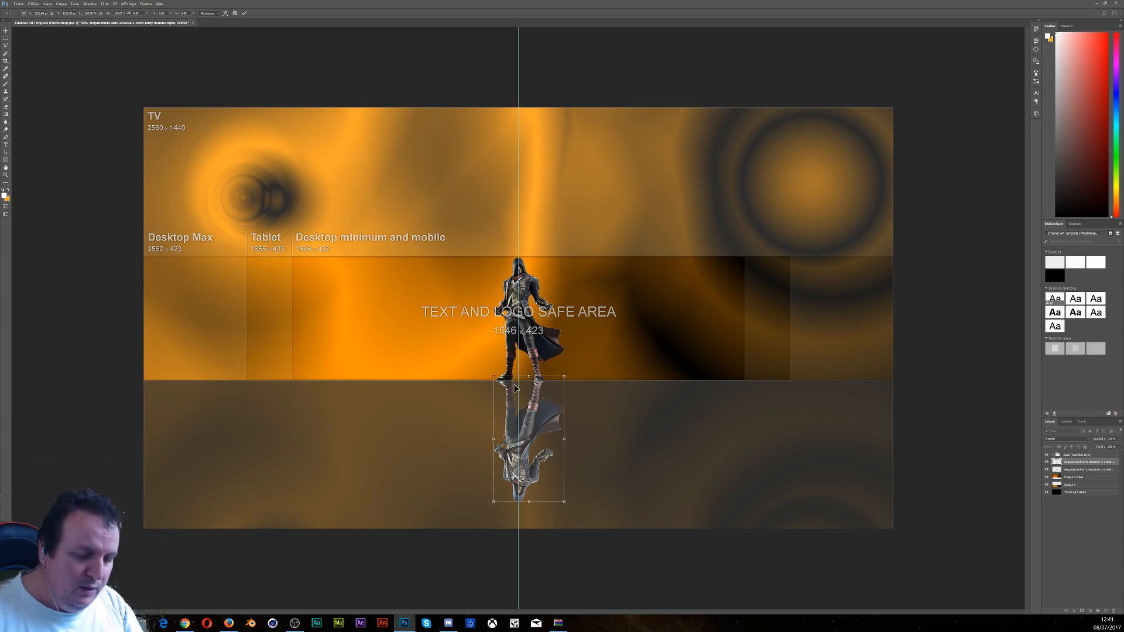
key(Return)
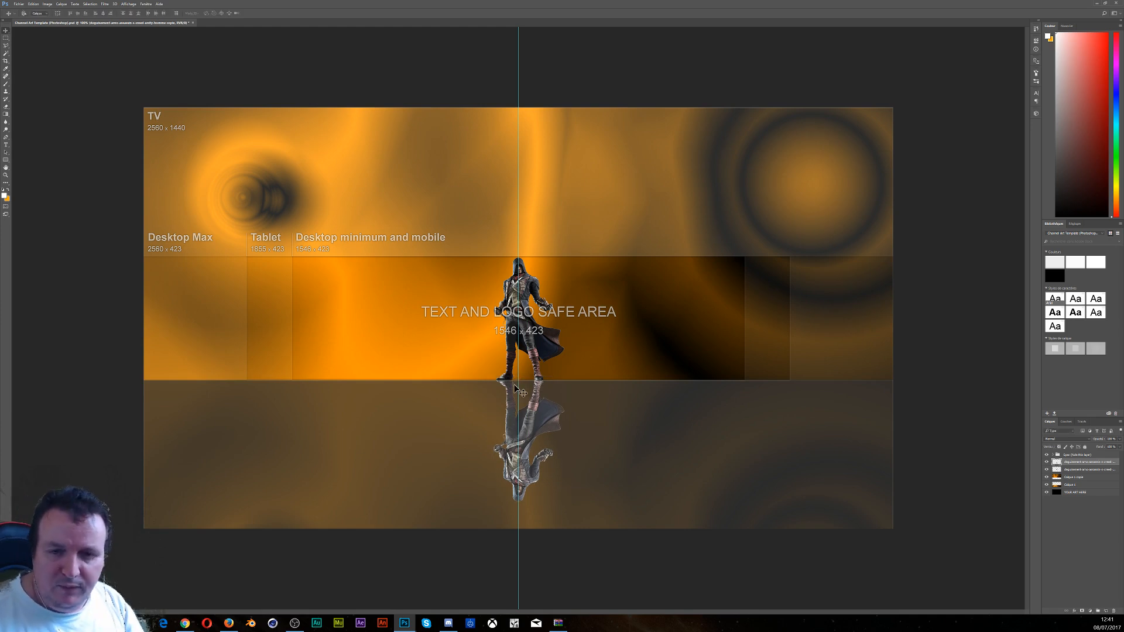
Move the reflected assassin layer below the original, and add its outline as a layer mask on the lower background reflection layer
click(1069, 469)
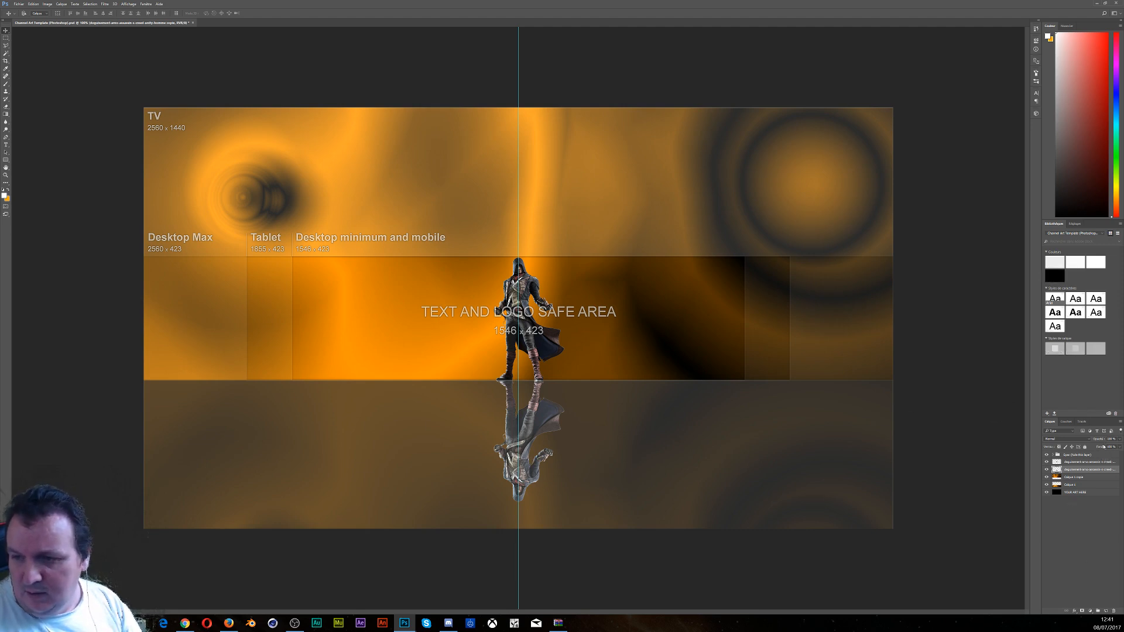
ctrl+click(1057, 470)
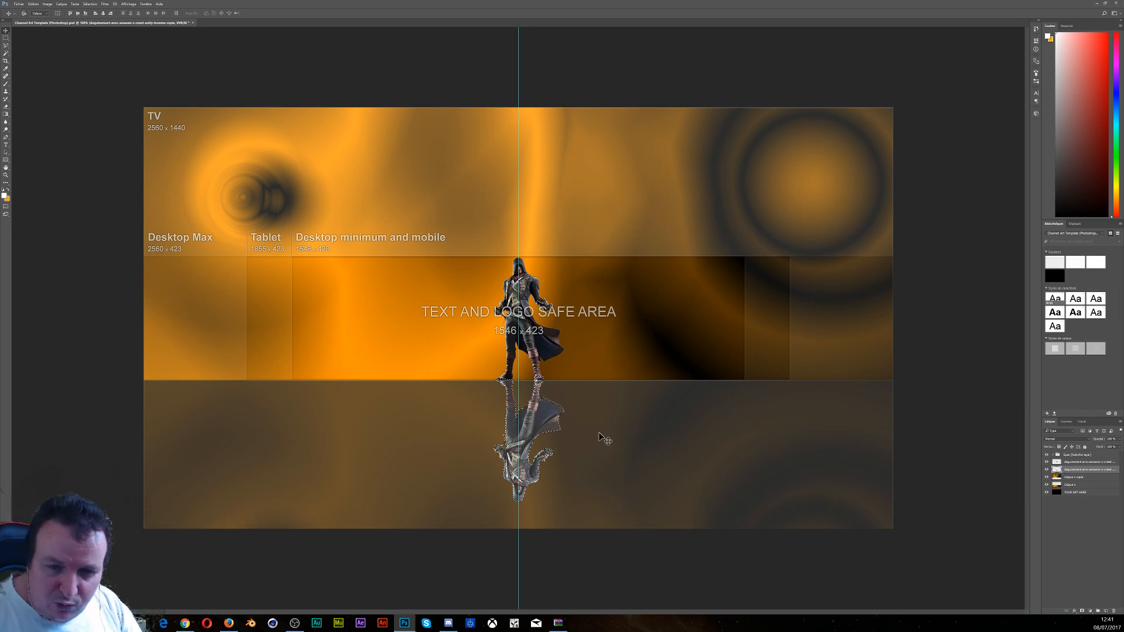
click(1082, 486)
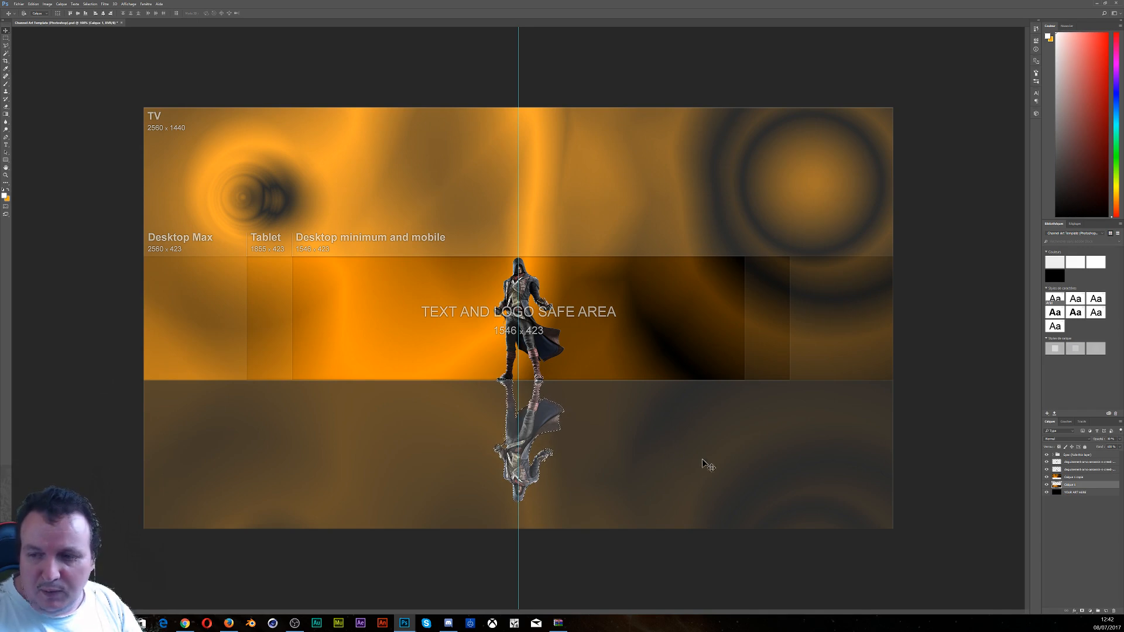
click(1082, 612)
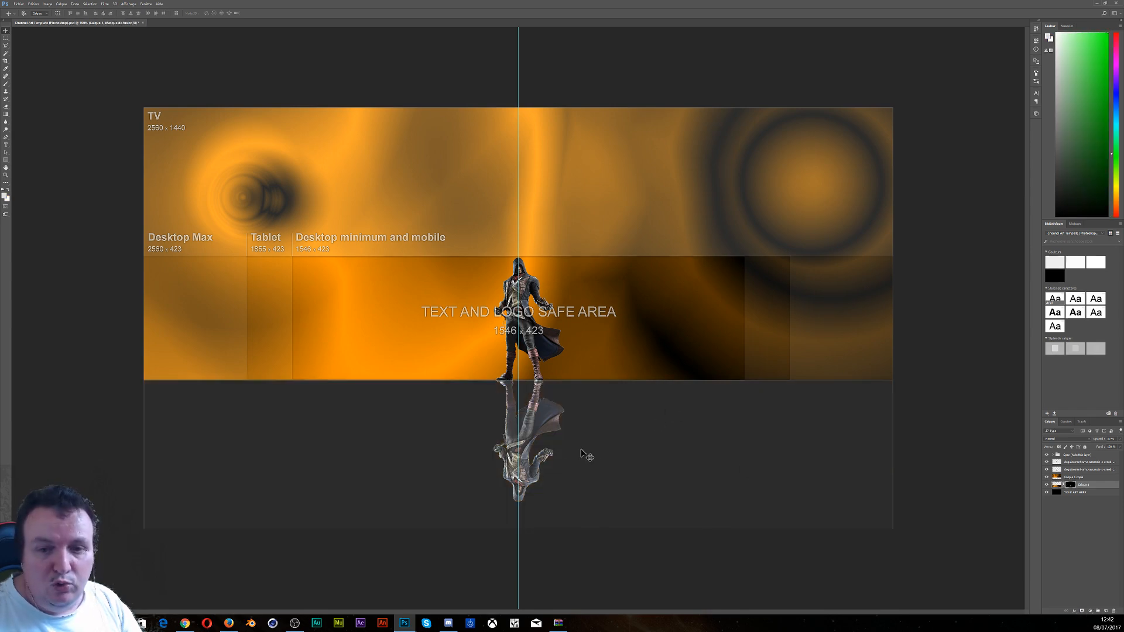
Invert the background reflection's layer mask, hiding the reflected assassin while checking the cut-out and showing it again
click(1047, 471)
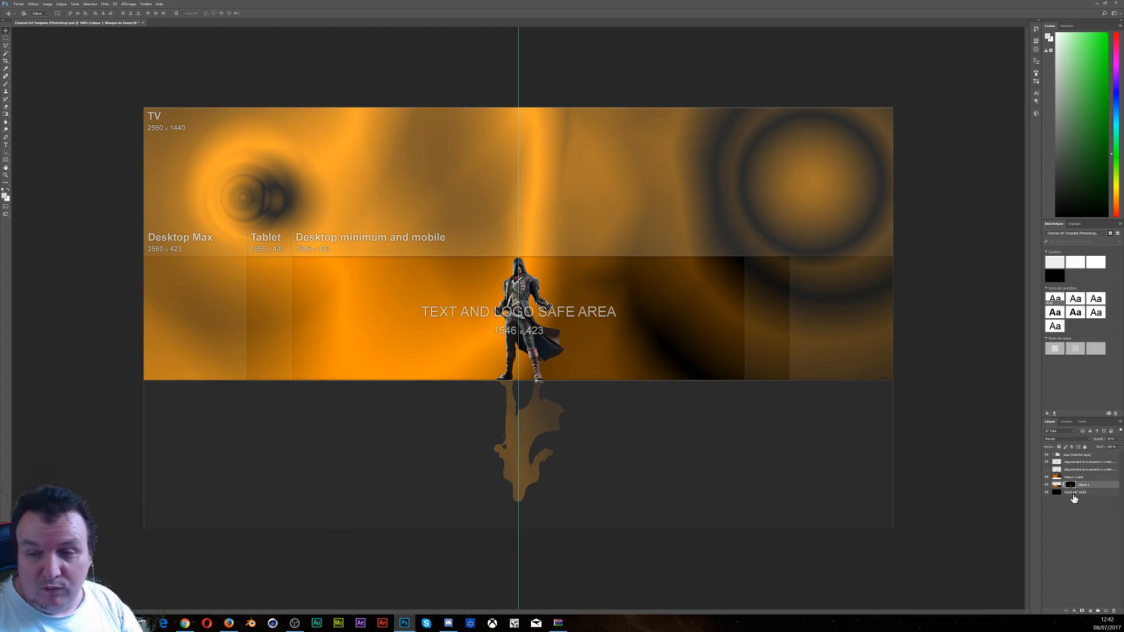
click(47, 4)
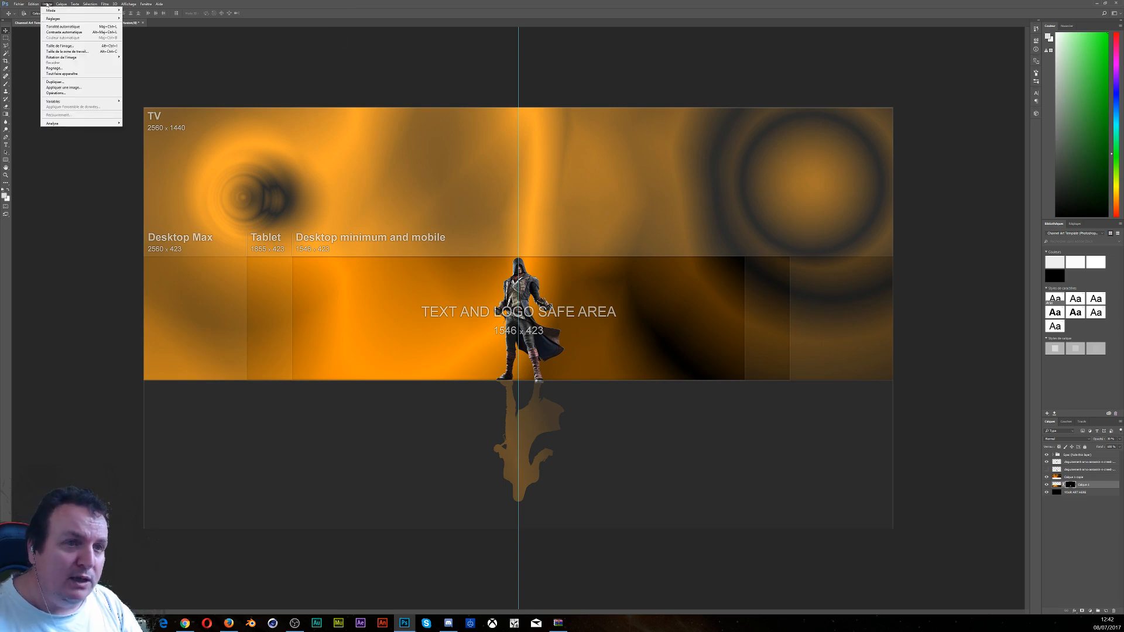
mouse_move(117, 22)
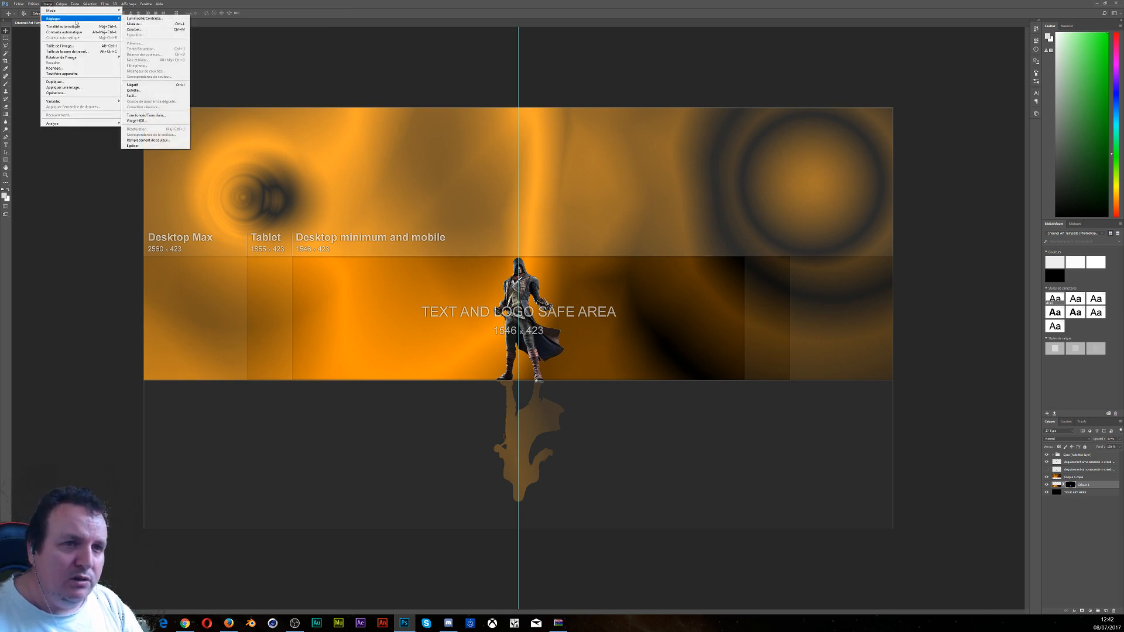
click(140, 85)
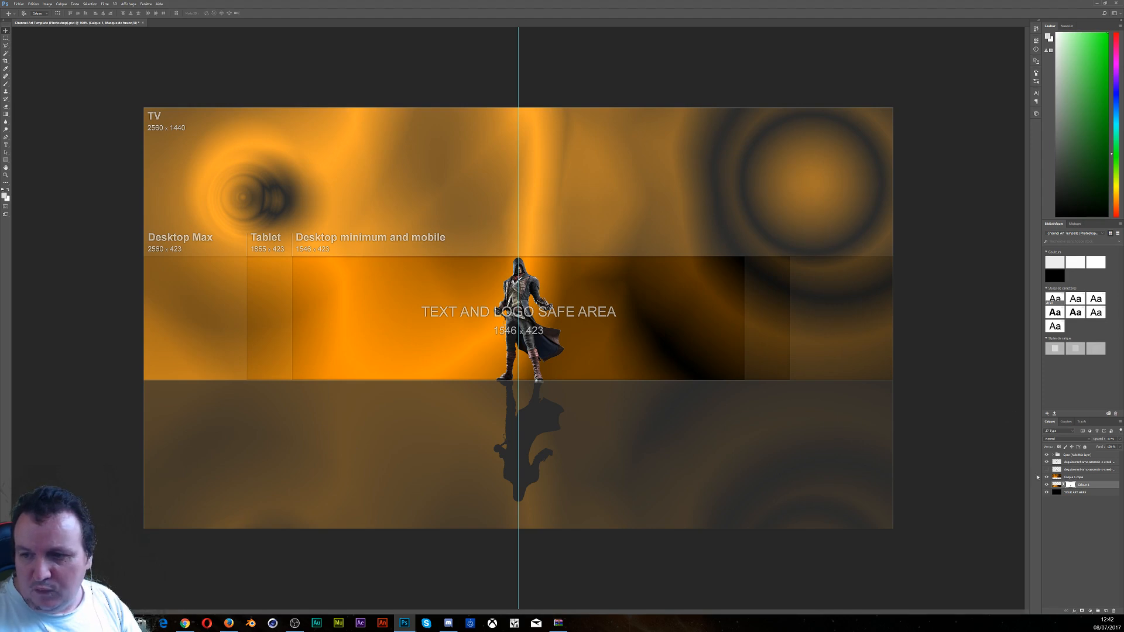
click(1047, 472)
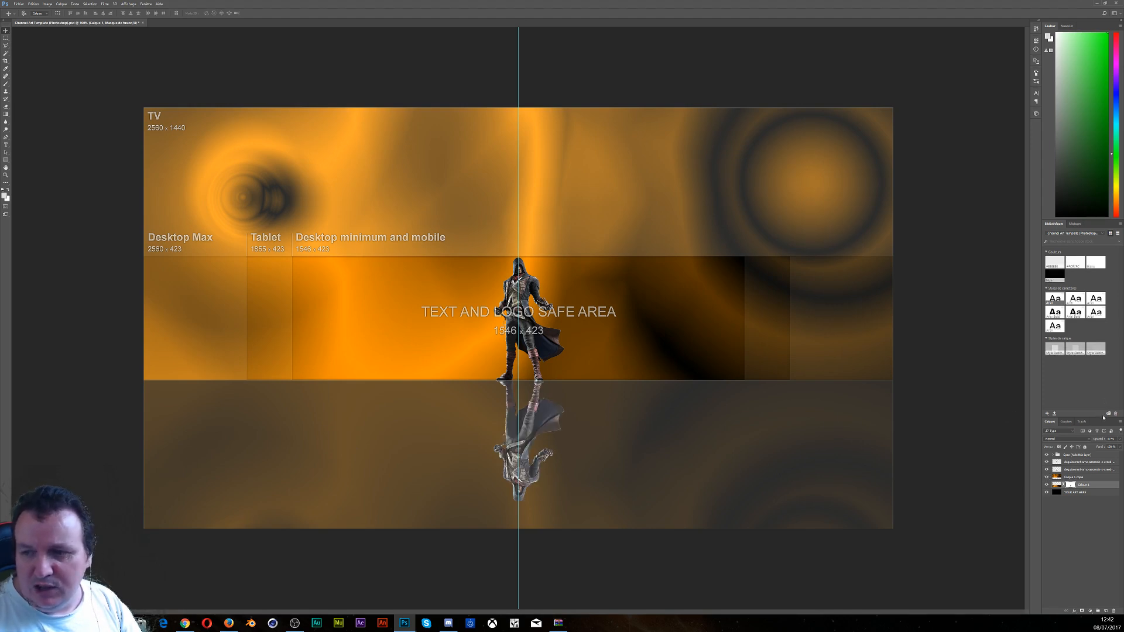
Set the reflected assassin layer's opacity to 30% and hide the template's guide overlay group
click(1080, 472)
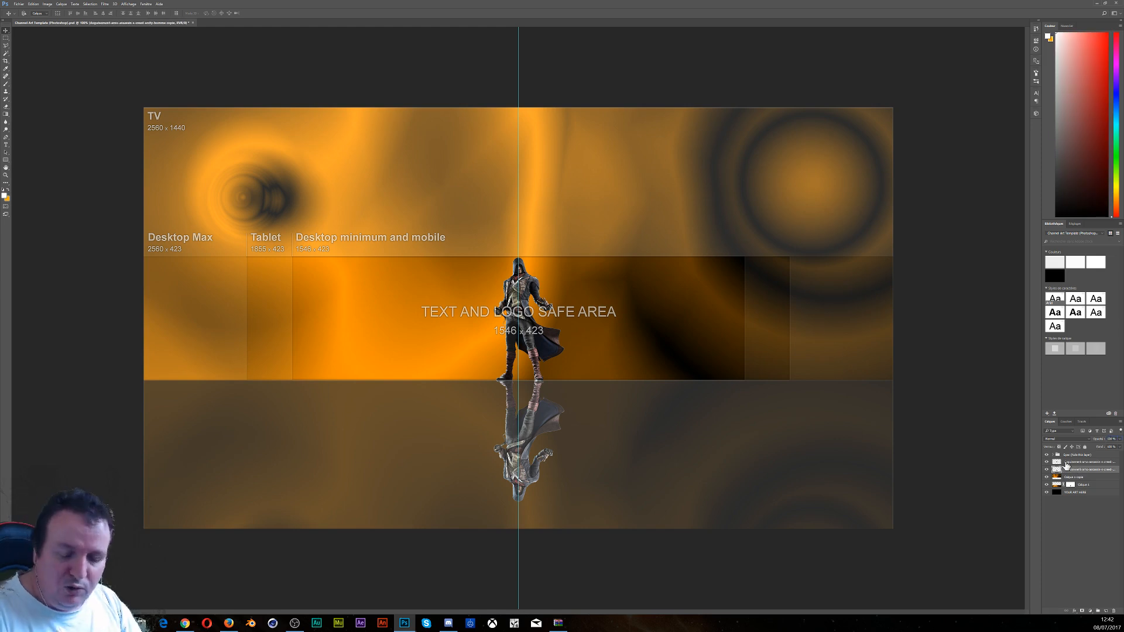
text(3)
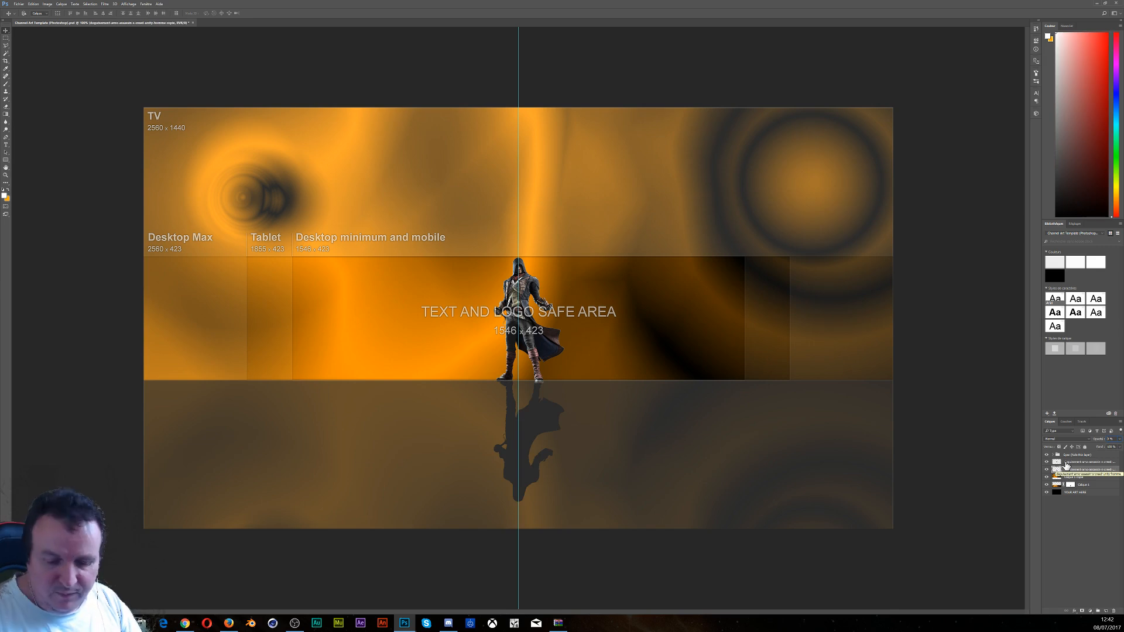
text(0)
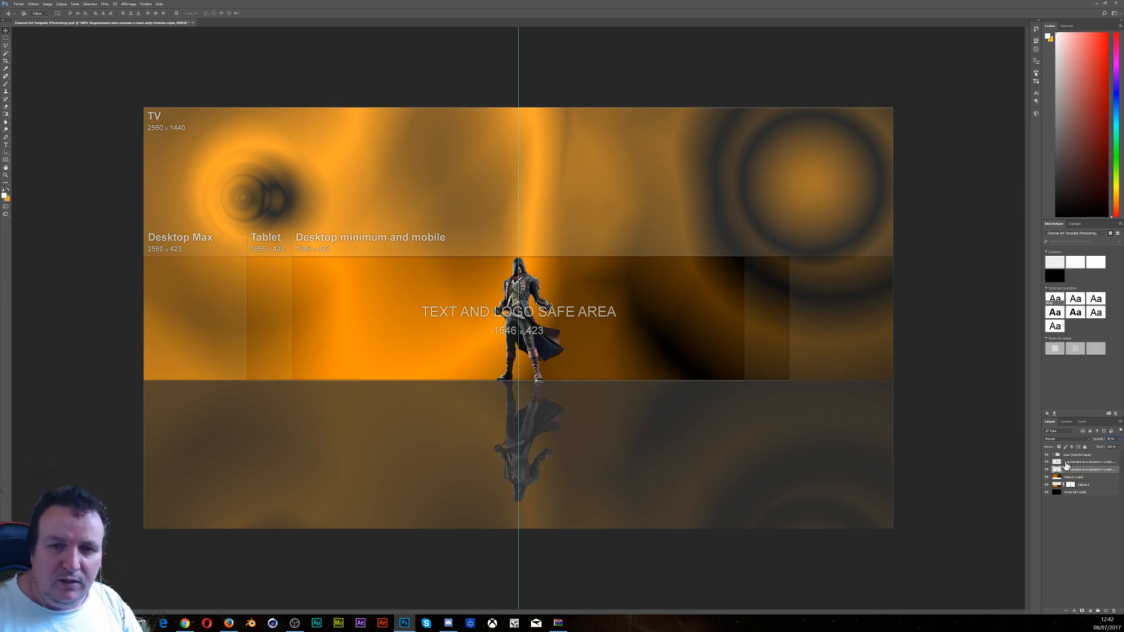
click(1046, 455)
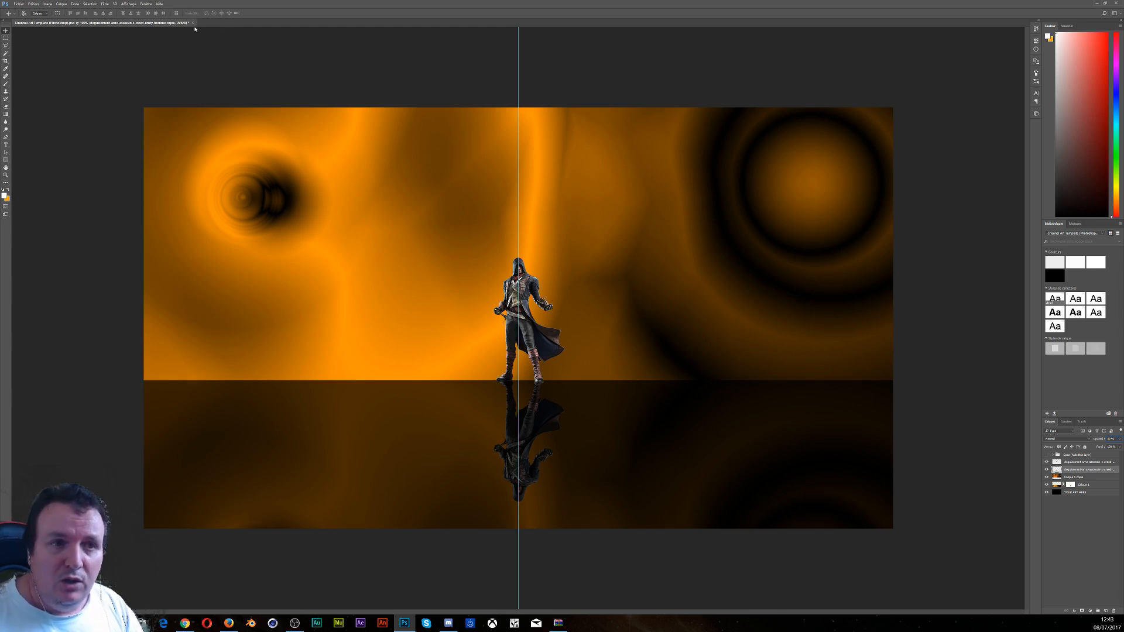
Place the Marcus_Holloway image from the Watchdogs folder as an embedded object in the banner
click(19, 3)
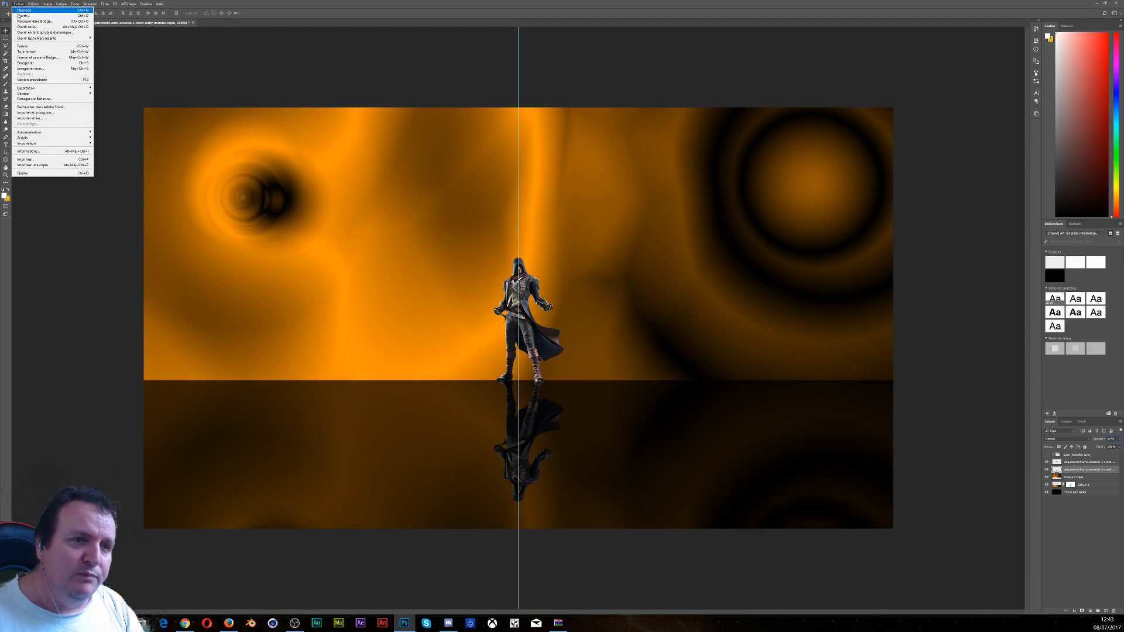
click(34, 114)
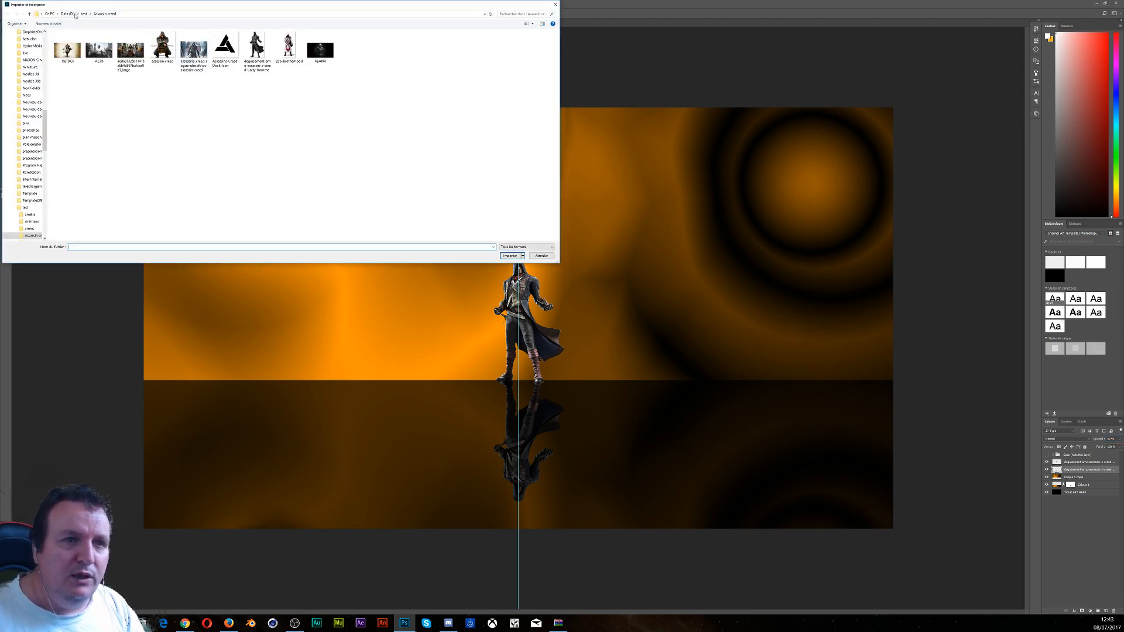
click(83, 13)
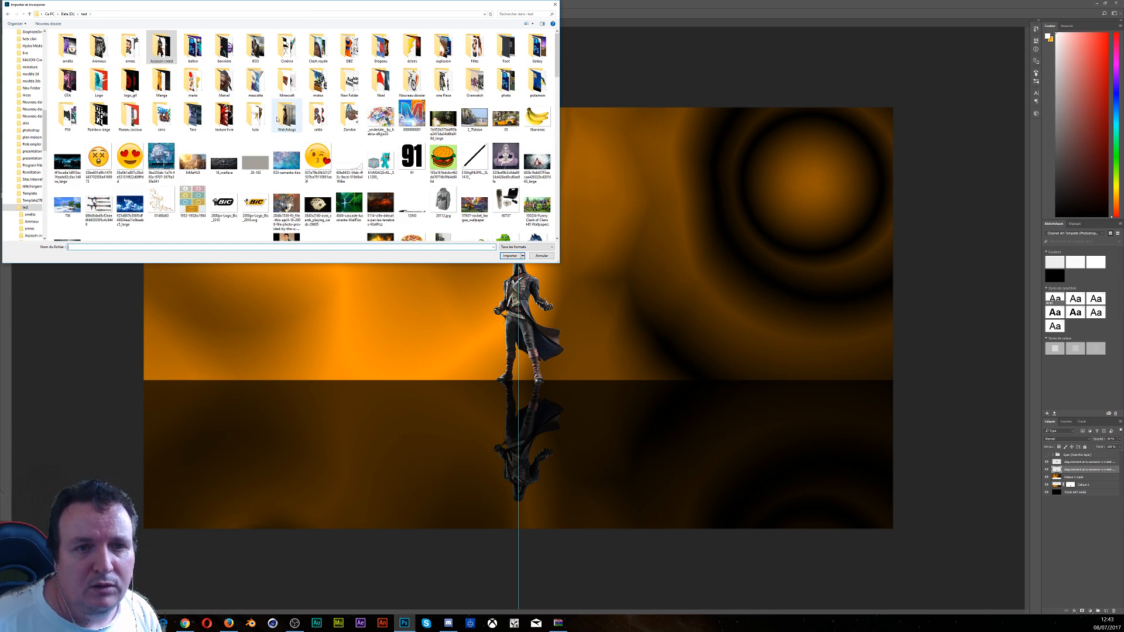
click(279, 120)
double_click(279, 120)
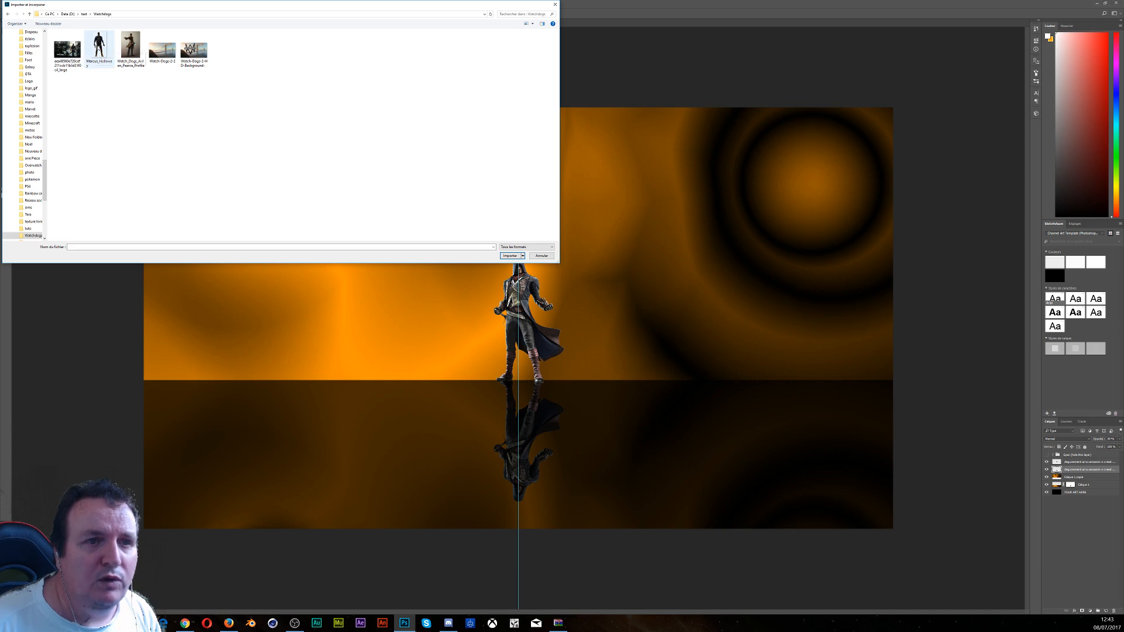
click(99, 49)
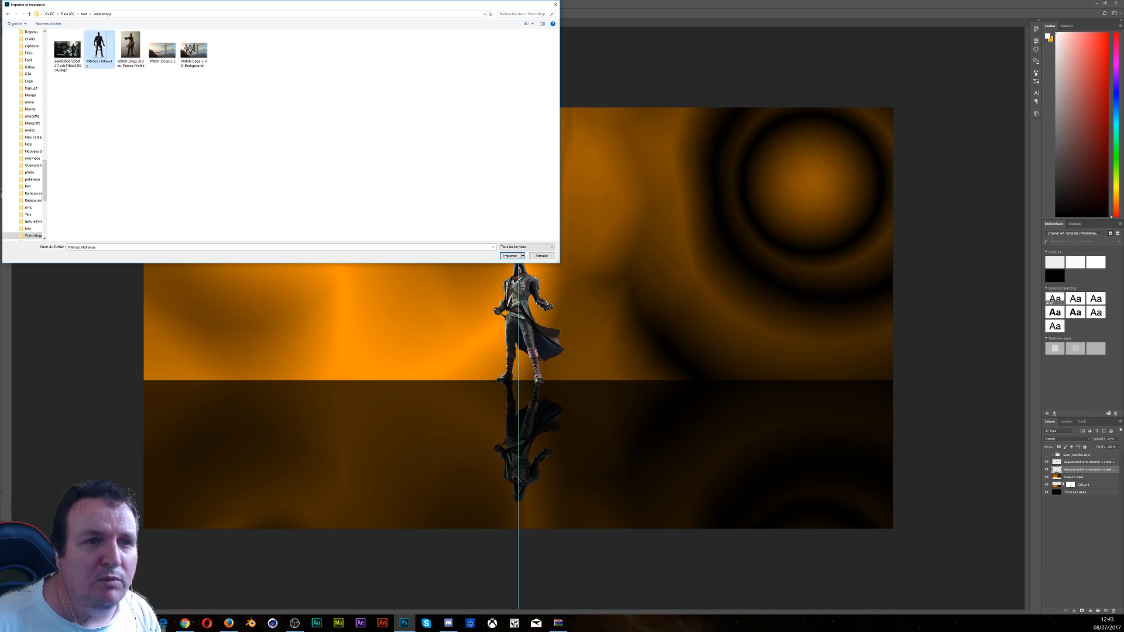
click(510, 256)
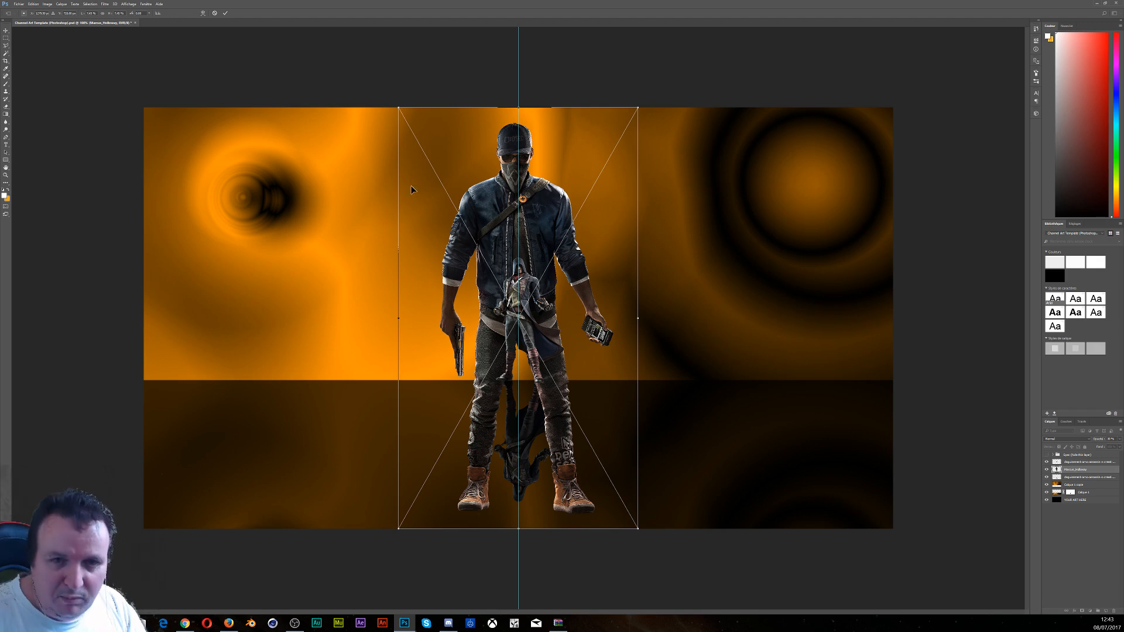
Scale the placed Marcus figure down to about the assassin's height and stand it on the horizon line left of him
drag(404, 118, 407, 122)
drag(504, 266, 559, 389)
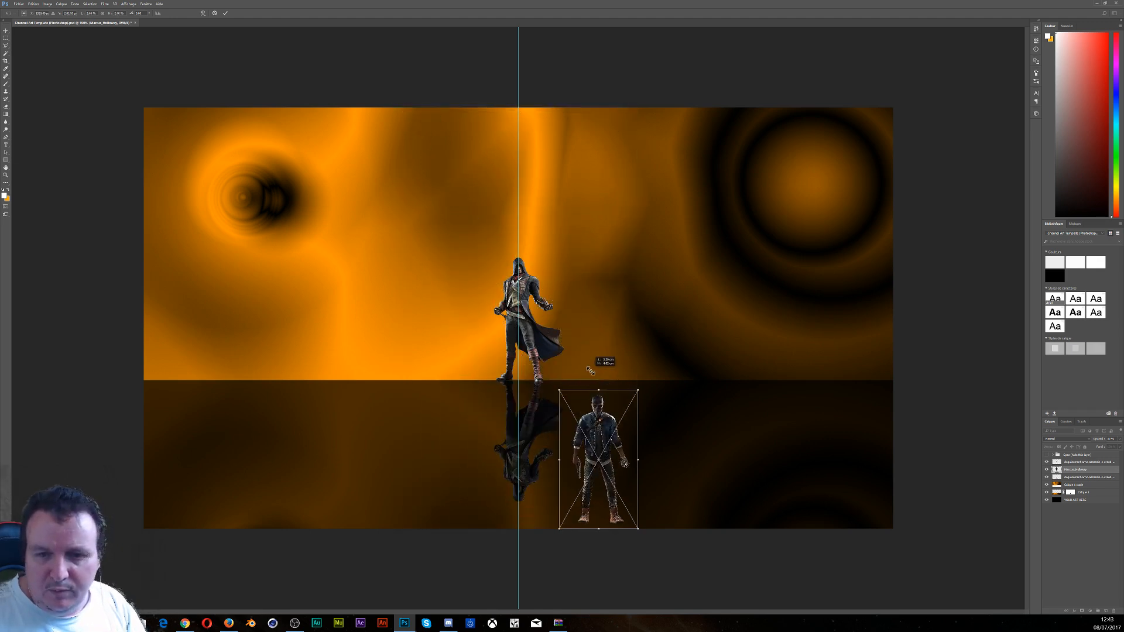
drag(619, 413, 423, 271)
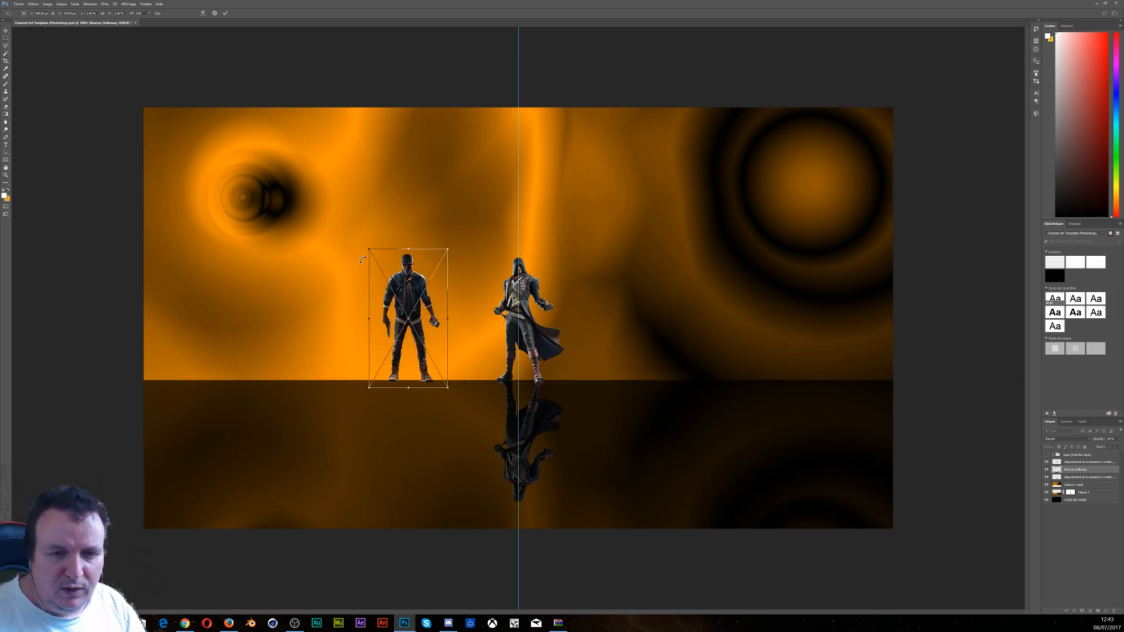
drag(367, 248, 370, 253)
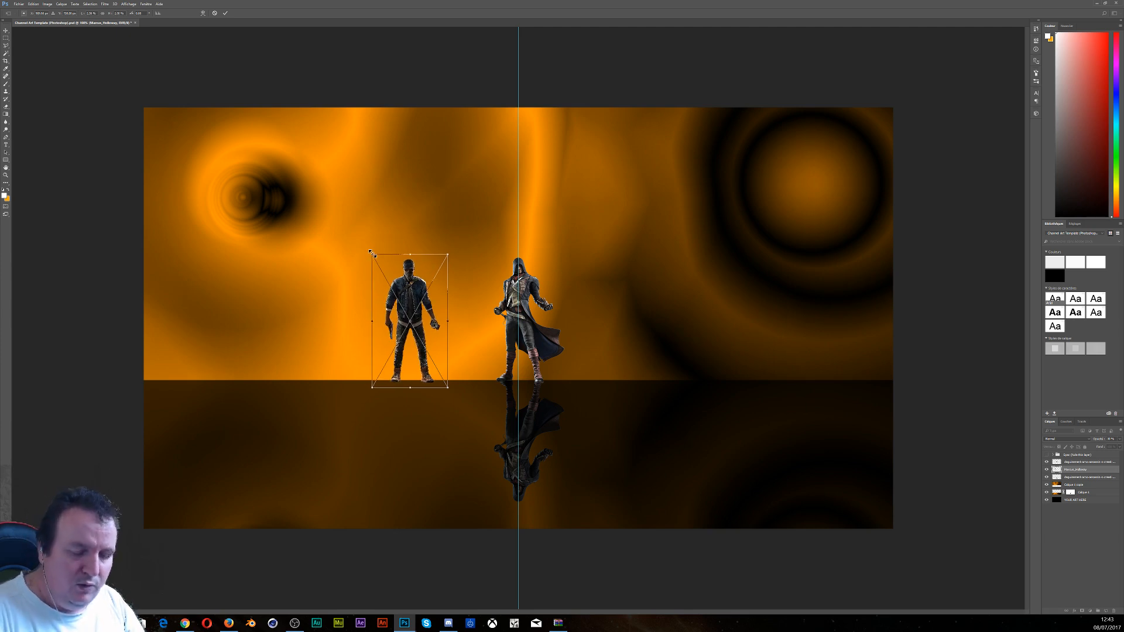
key(Return)
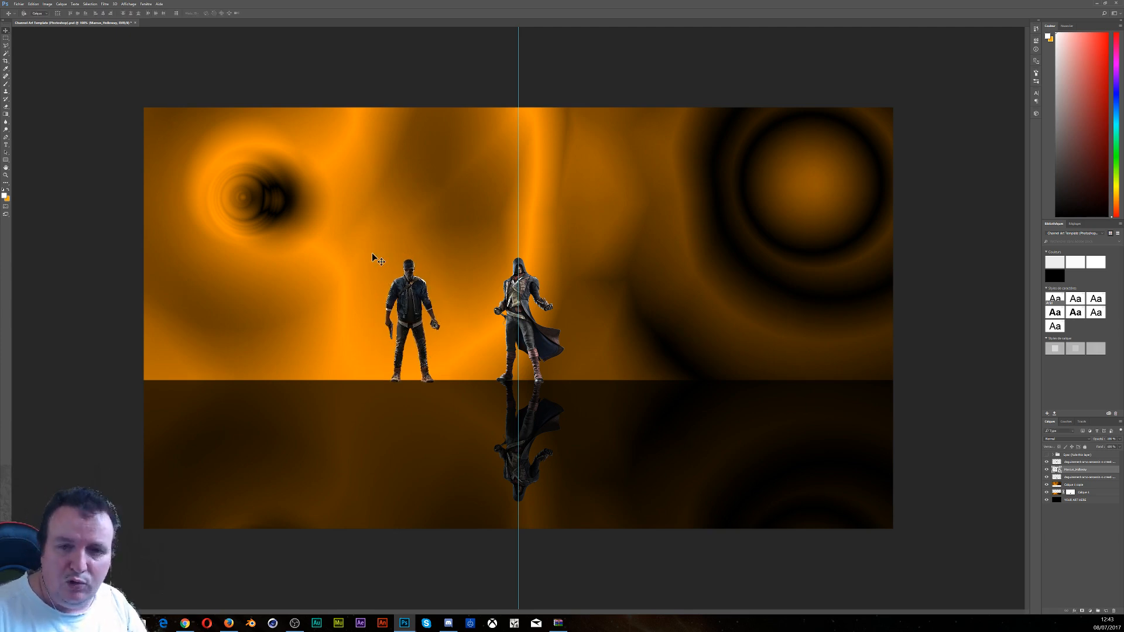
Show the template's guide overlay group and move the Marcus figure to the left edge of the text and logo safe area
click(1047, 455)
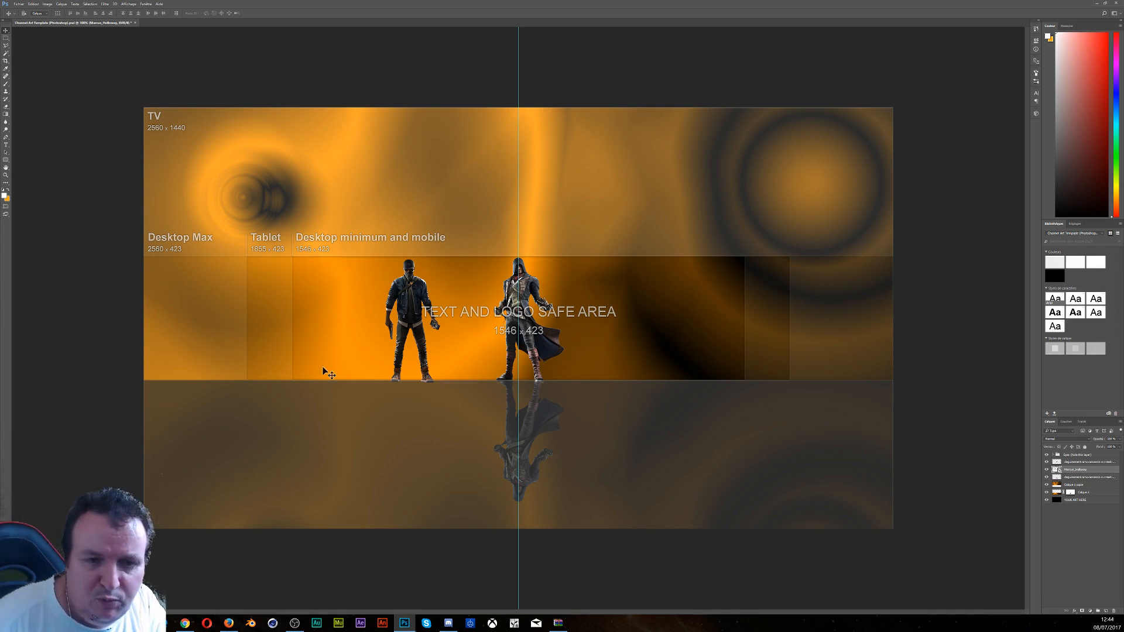
key(shift+Down)
key(shift+Down)
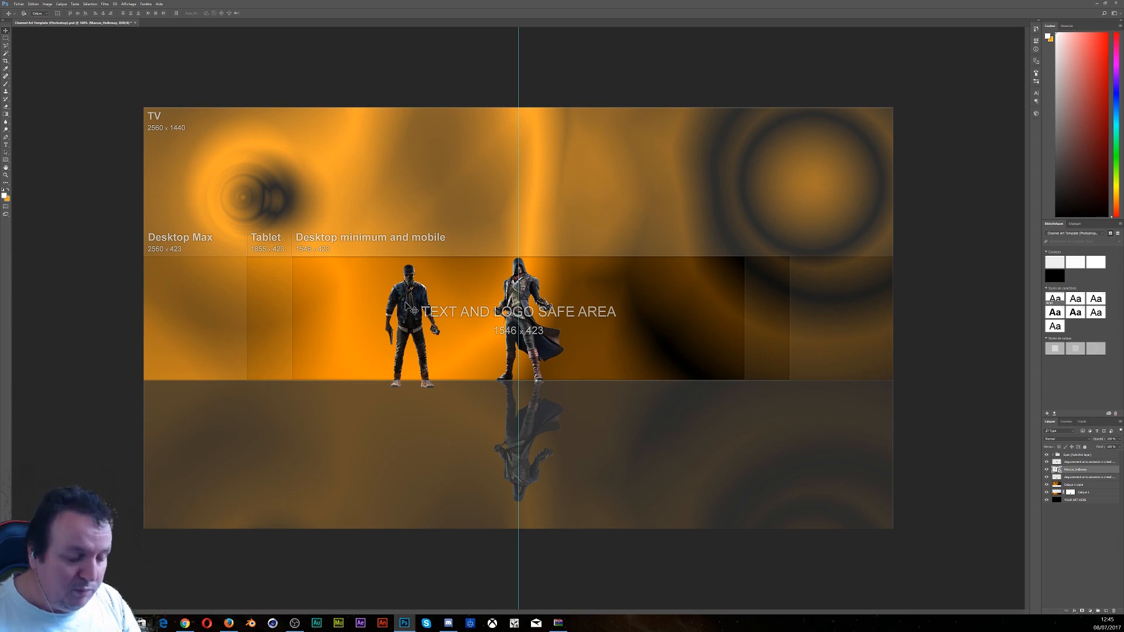
drag(413, 310, 313, 298)
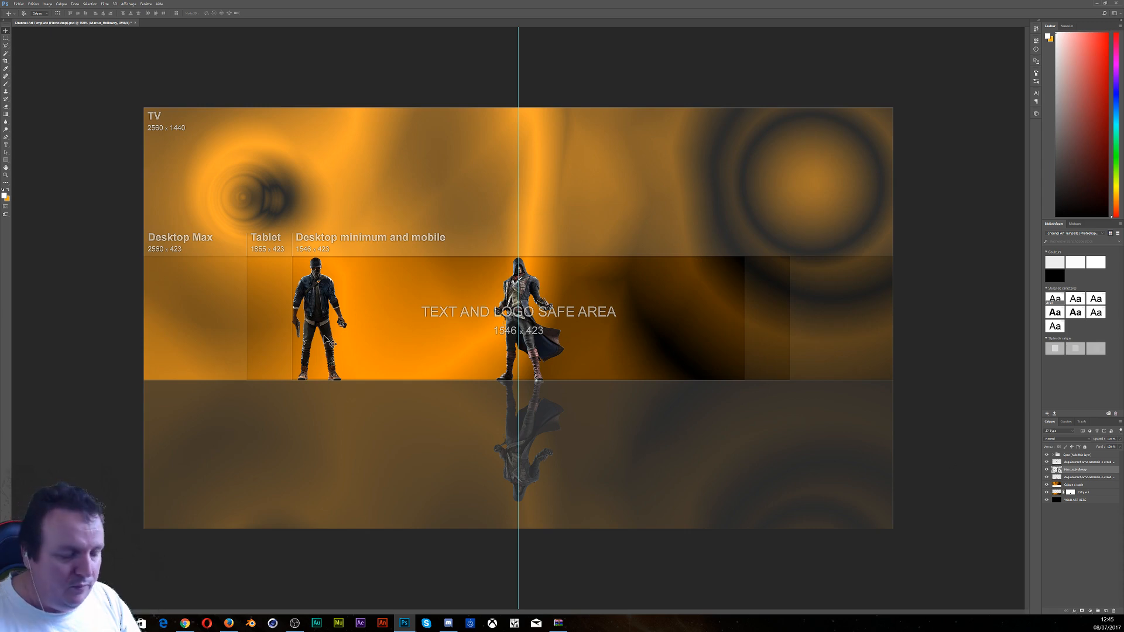
Duplicate the Marcus layer, flip the copy vertically, and position it directly beneath the original's feet as a reflection
key(ctrl+j)
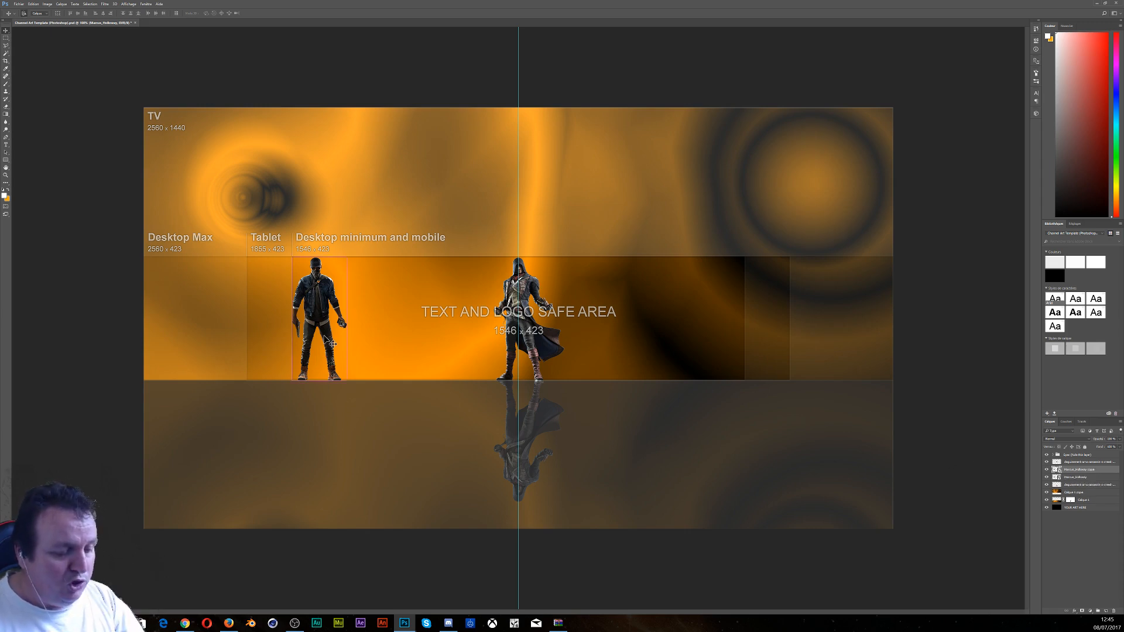
key(ctrl+t)
right_click(325, 337)
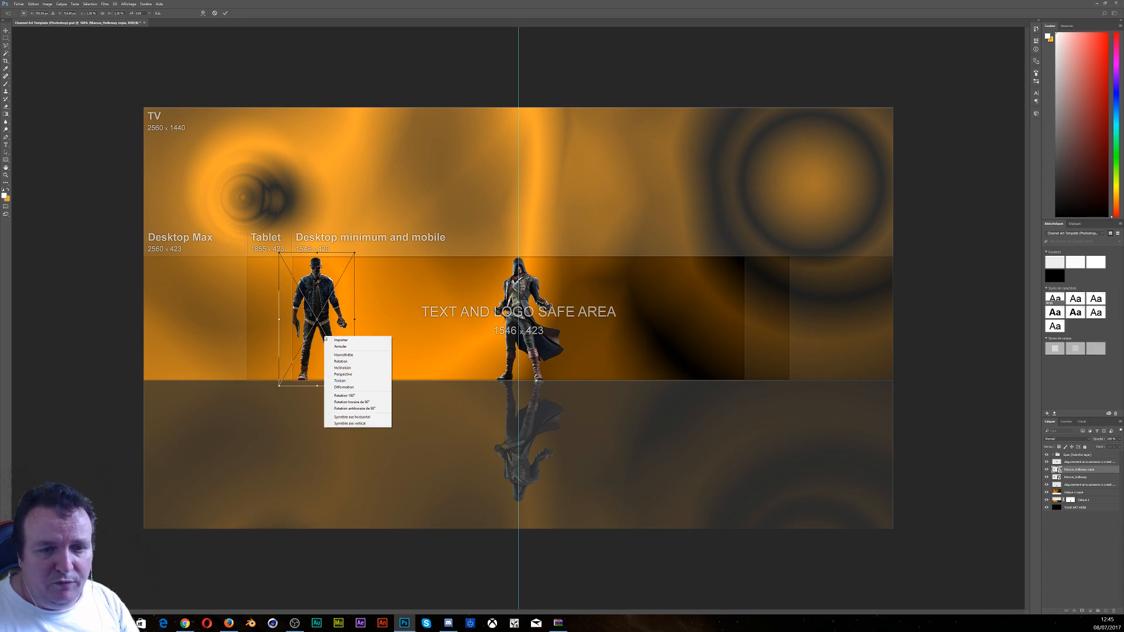
click(374, 423)
drag(319, 314, 323, 434)
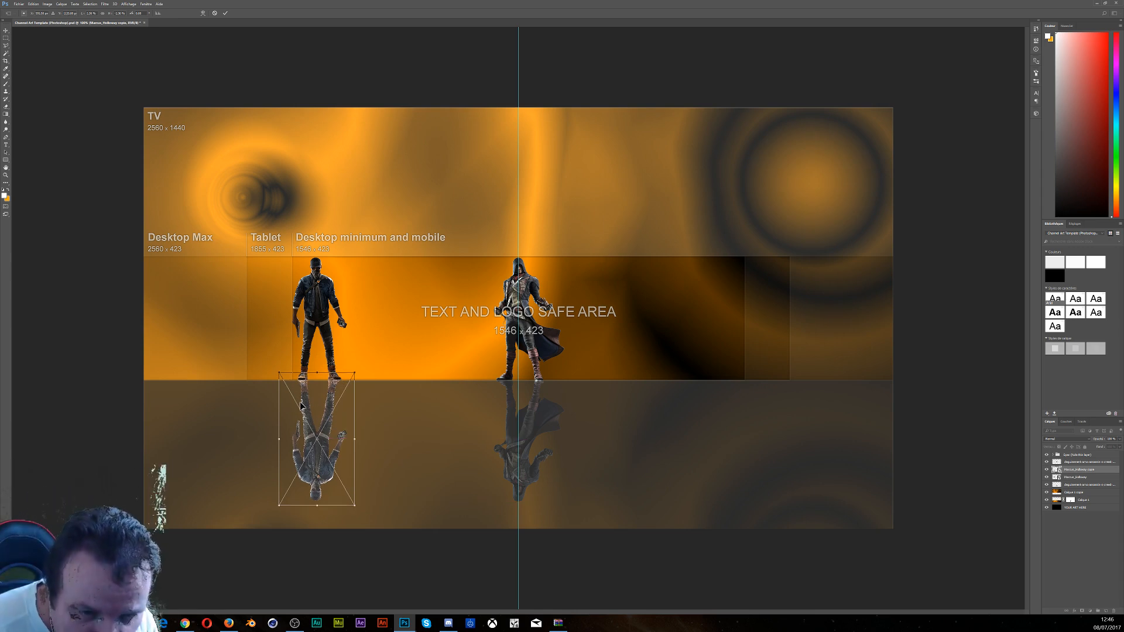
key(Return)
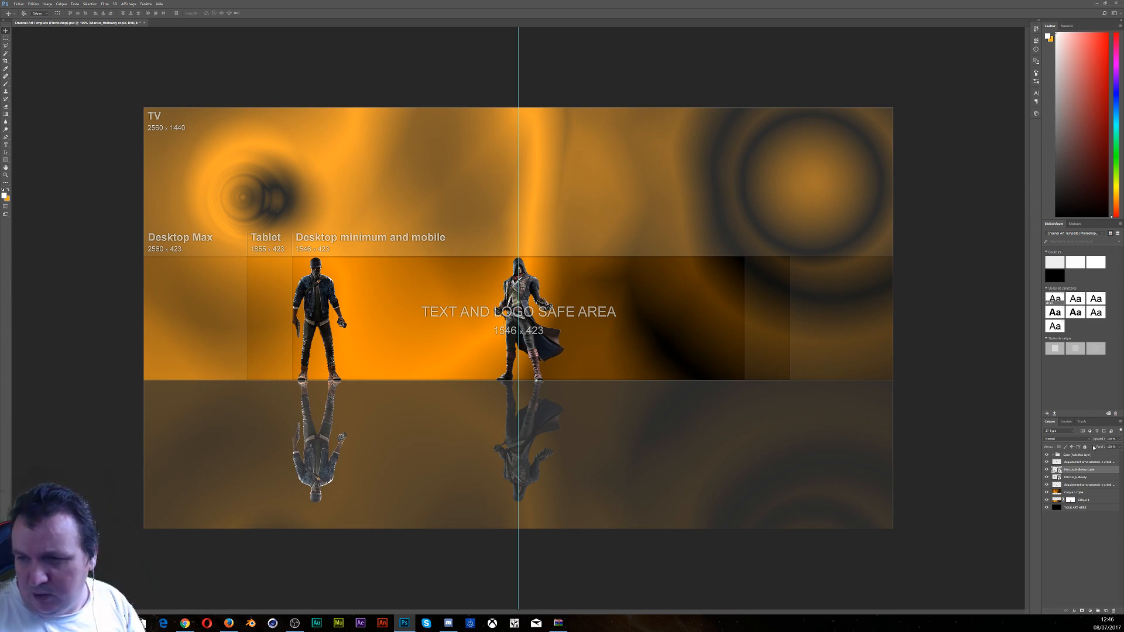
Load the reflected Marcus layer's outline as a selection and paint it black on the lower background layer's mask, with the reflected layer hidden
ctrl+click(1055, 473)
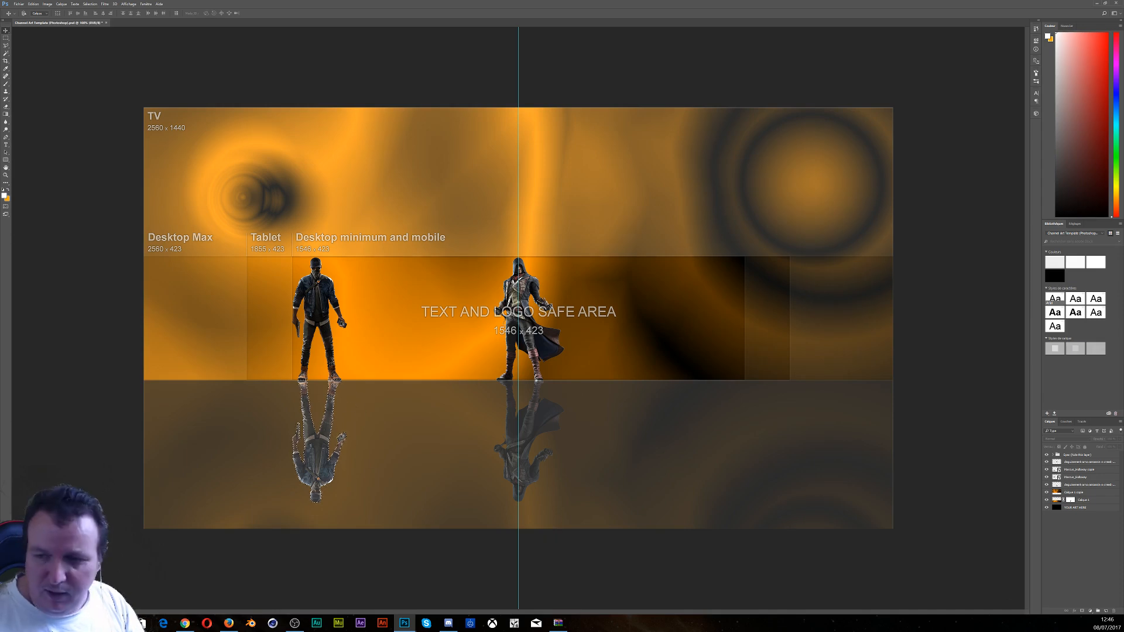
click(1071, 500)
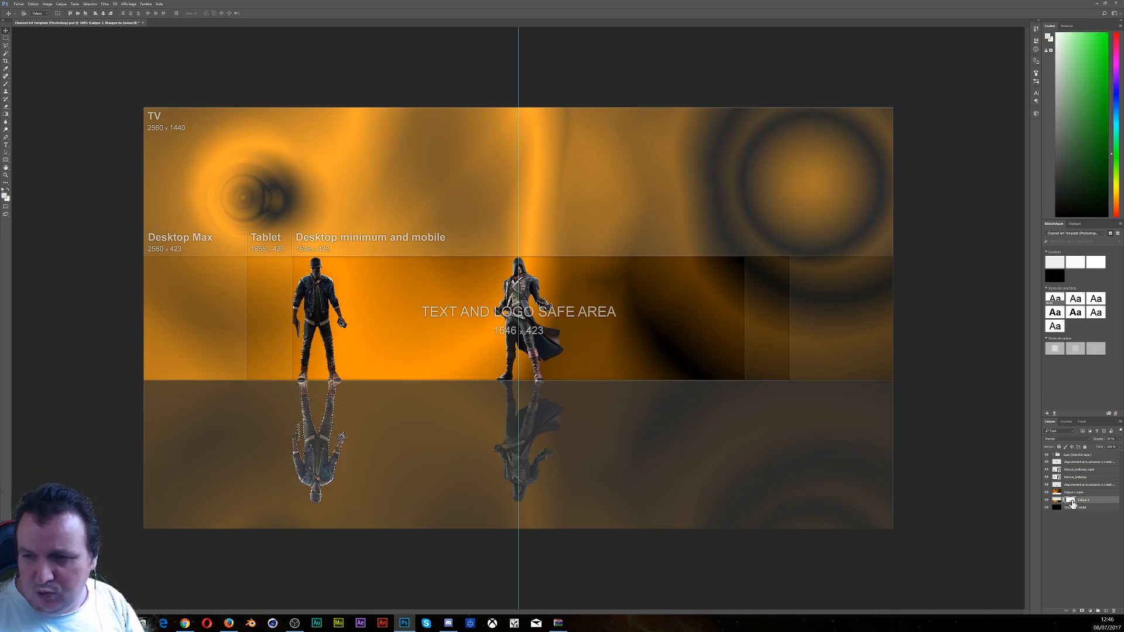
click(7, 87)
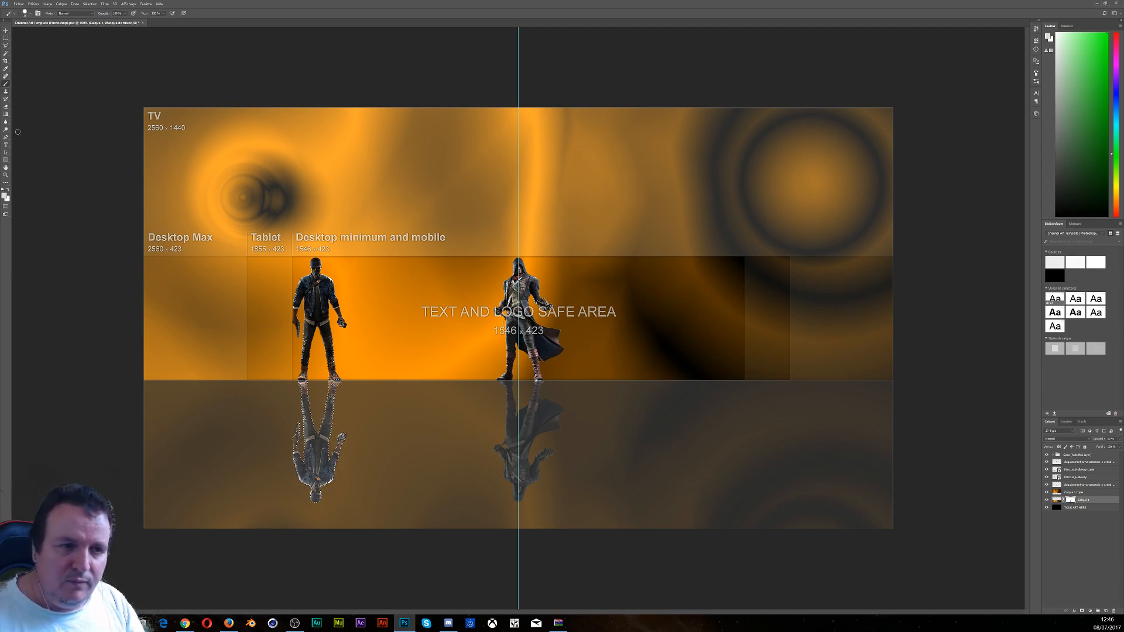
click(5, 195)
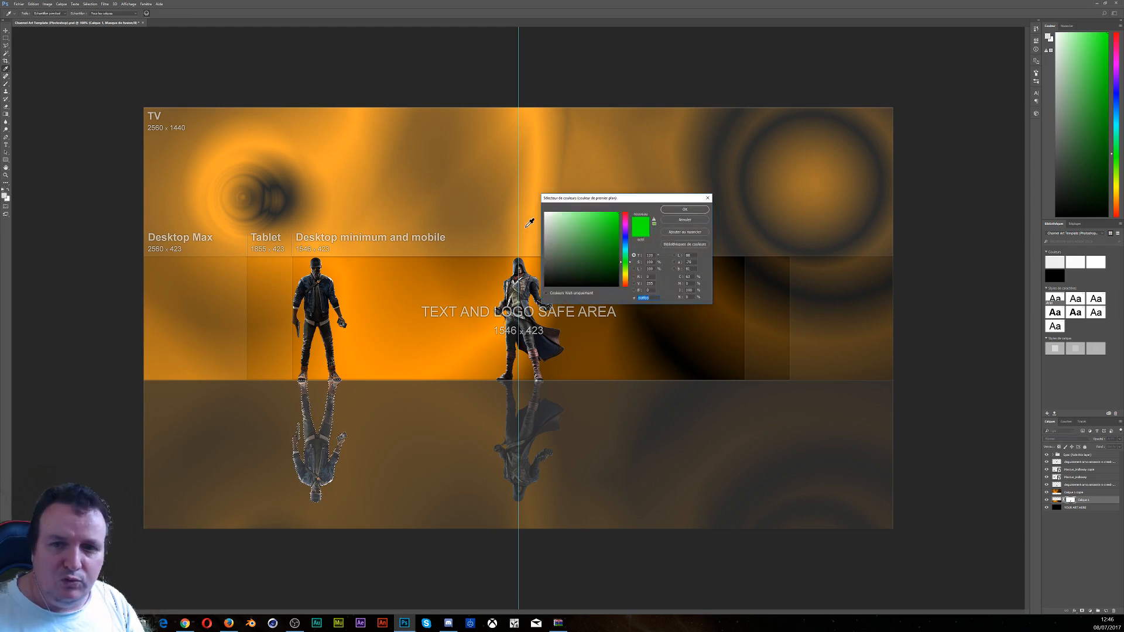
click(545, 287)
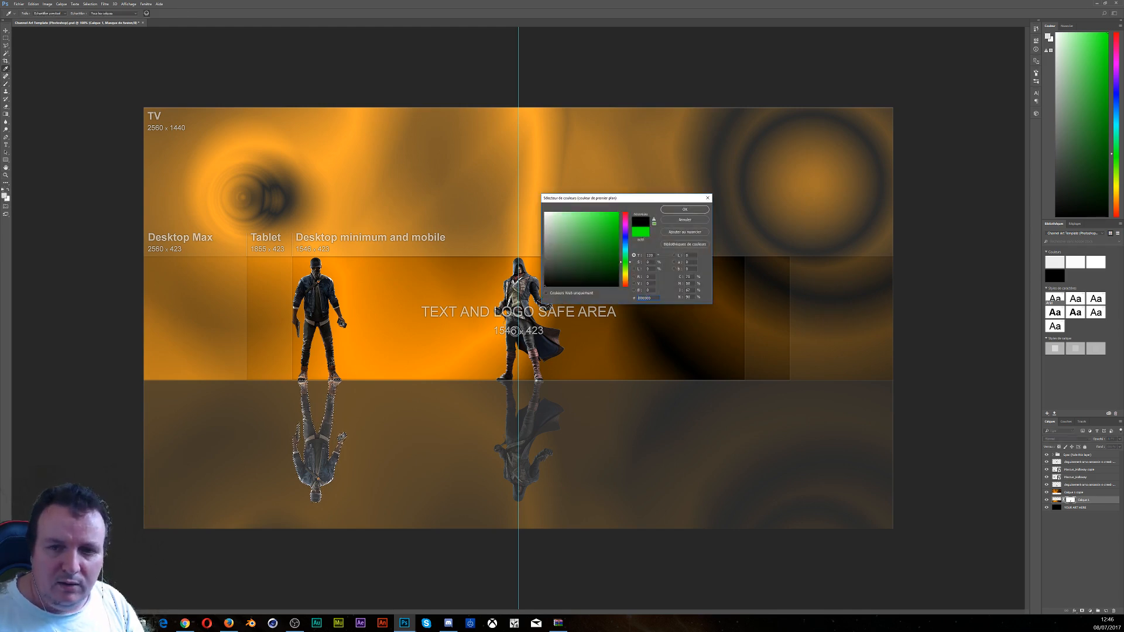
click(684, 209)
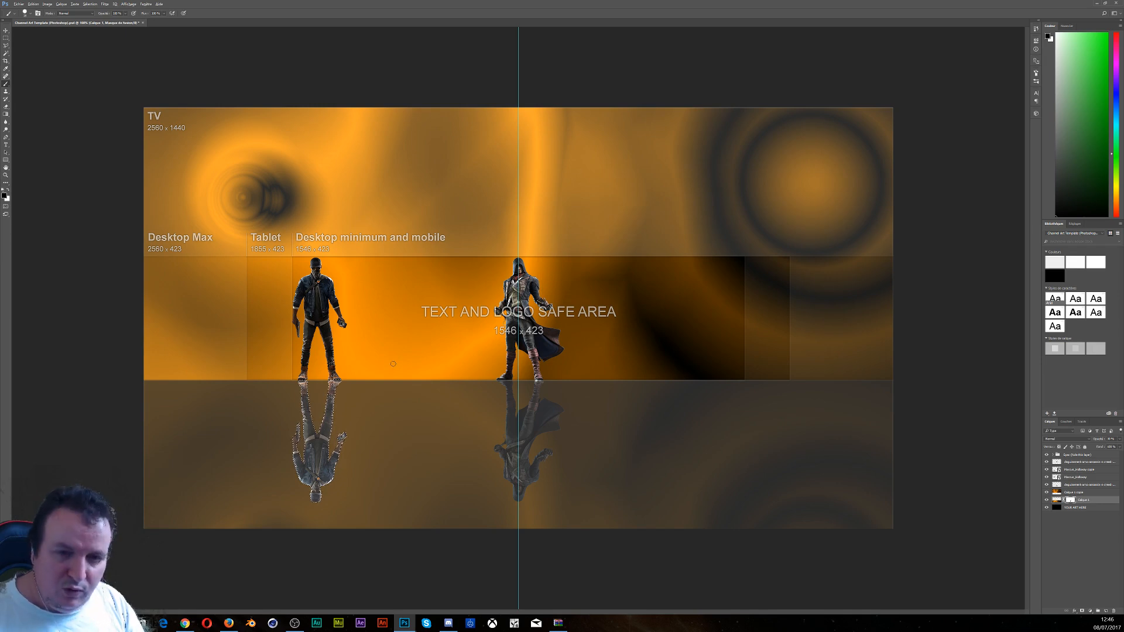
drag(393, 363, 450, 363)
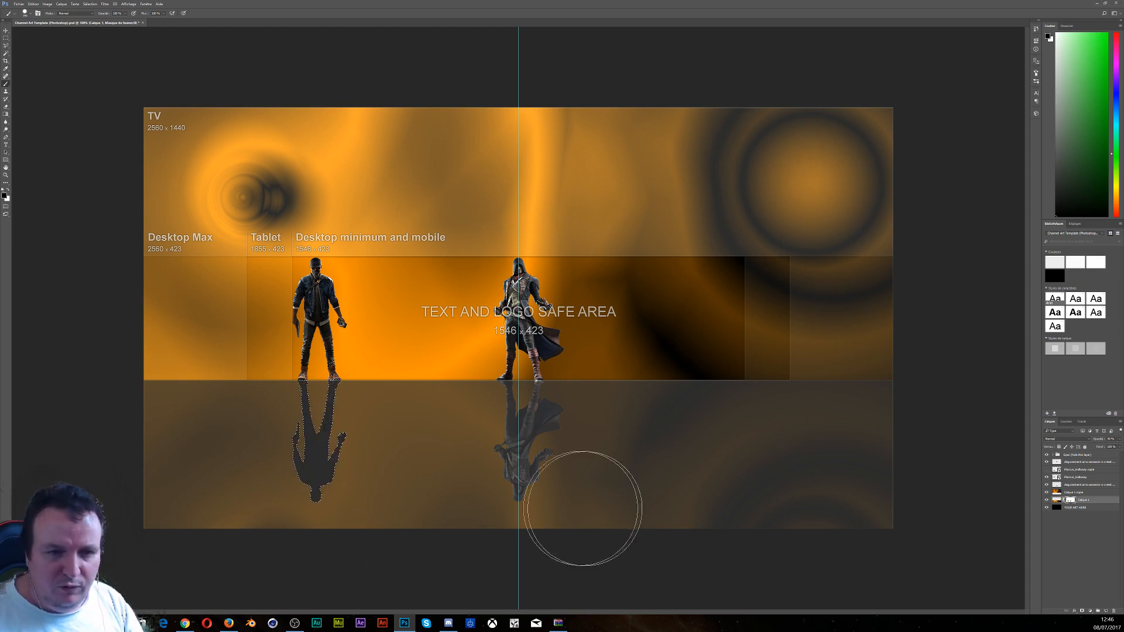
Show the reflected Marcus layer again and set its opacity to 30%
click(1048, 470)
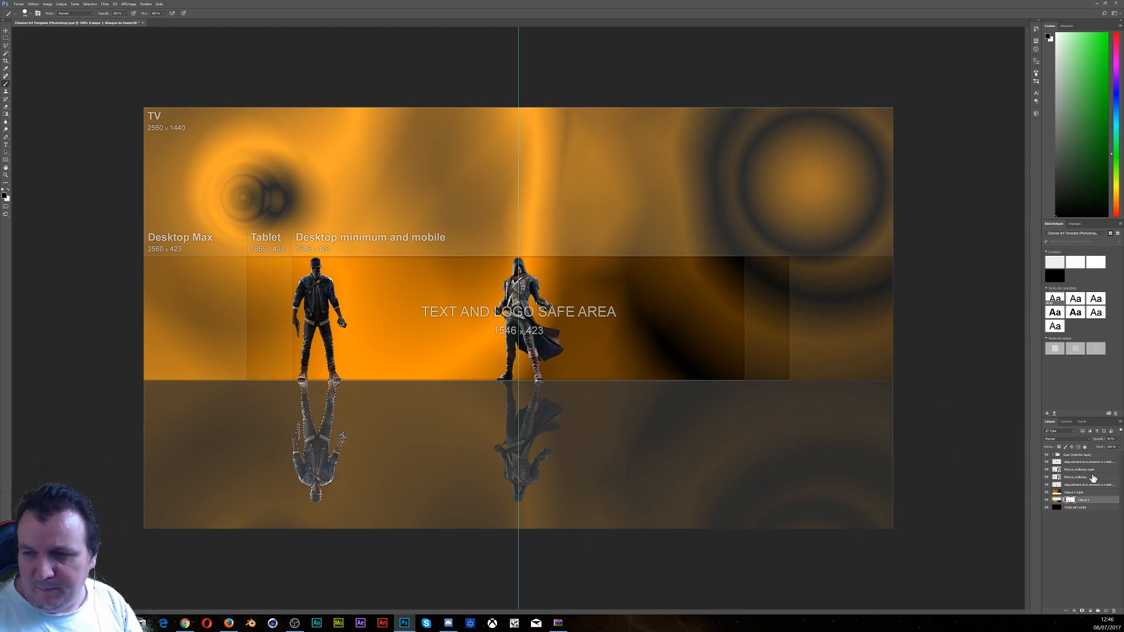
click(1093, 471)
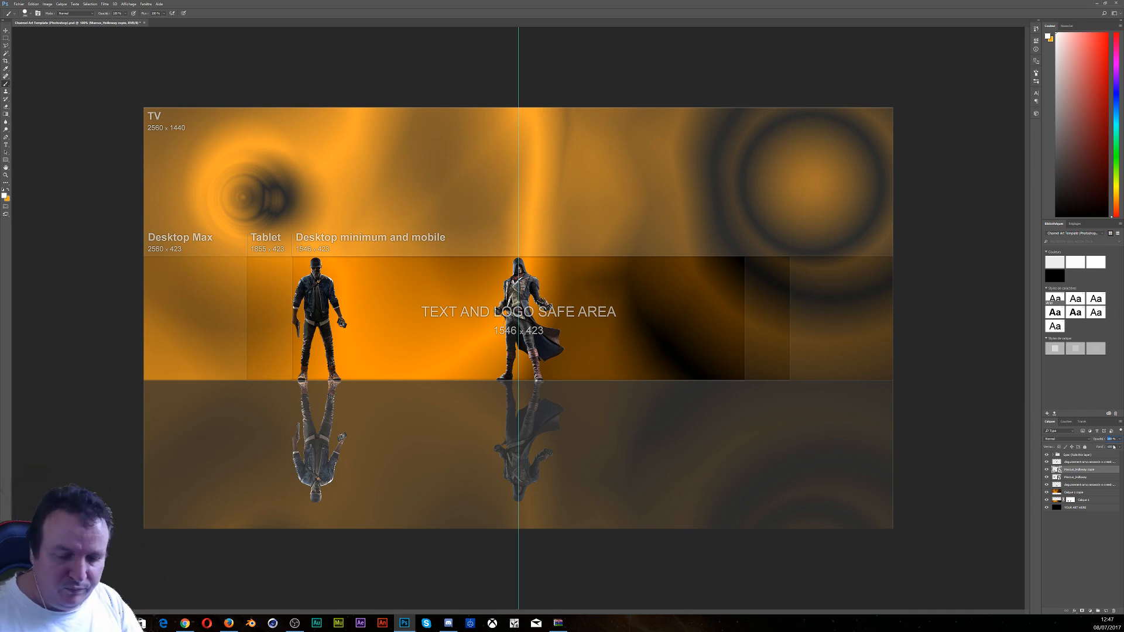
text(30)
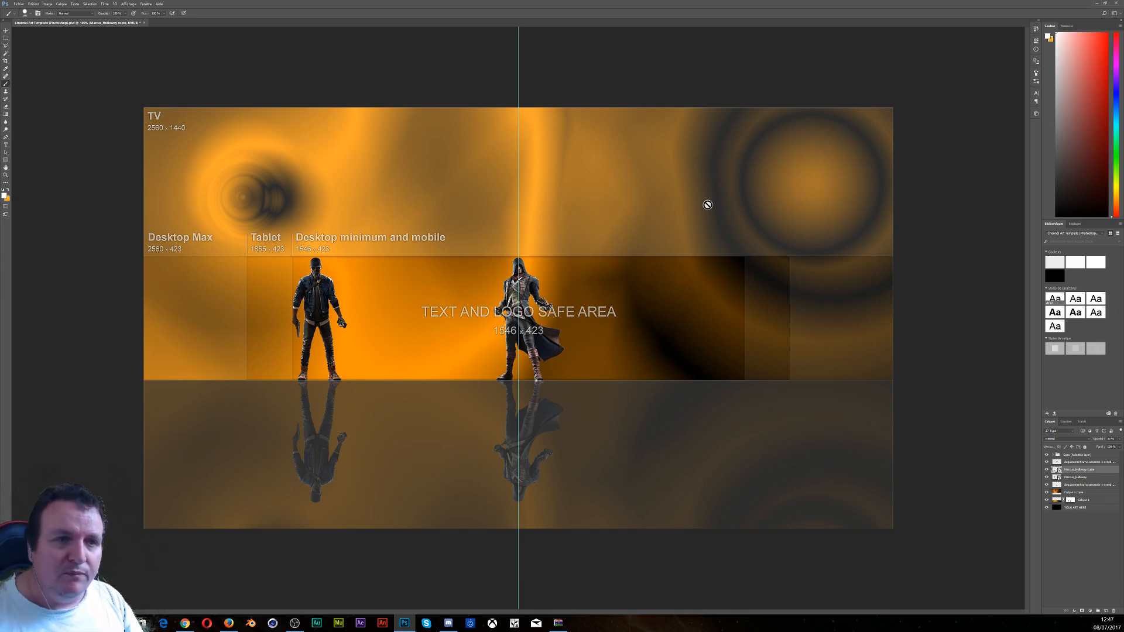
Place the image of the black-haired manga girl aiming a gun, from the Manga folder, into the banner as an embedded layer
click(16, 4)
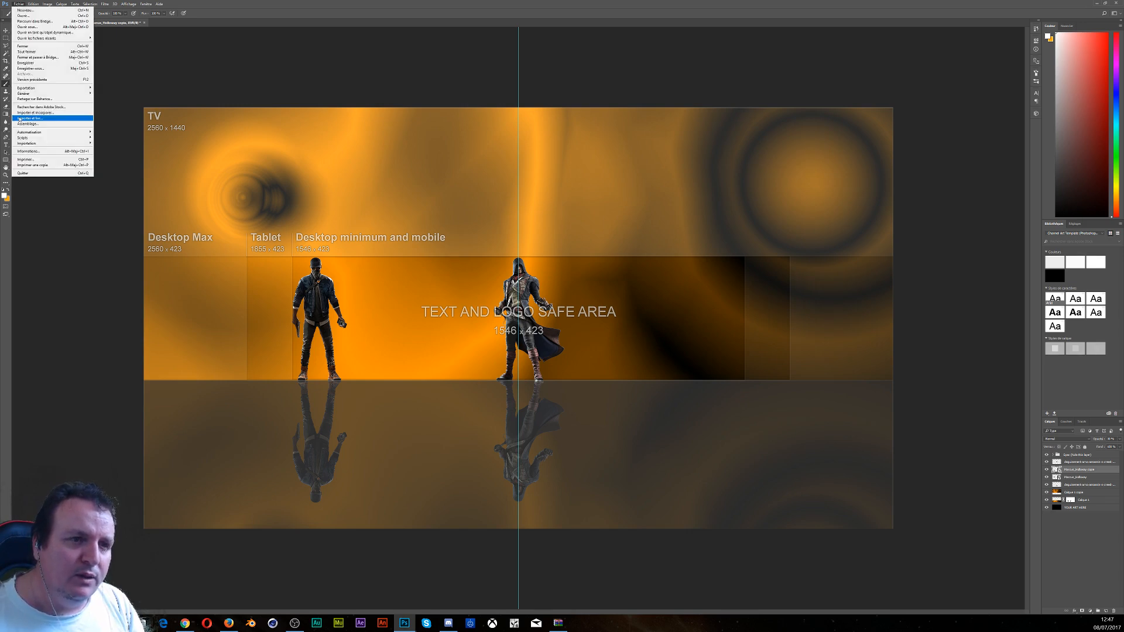
click(28, 113)
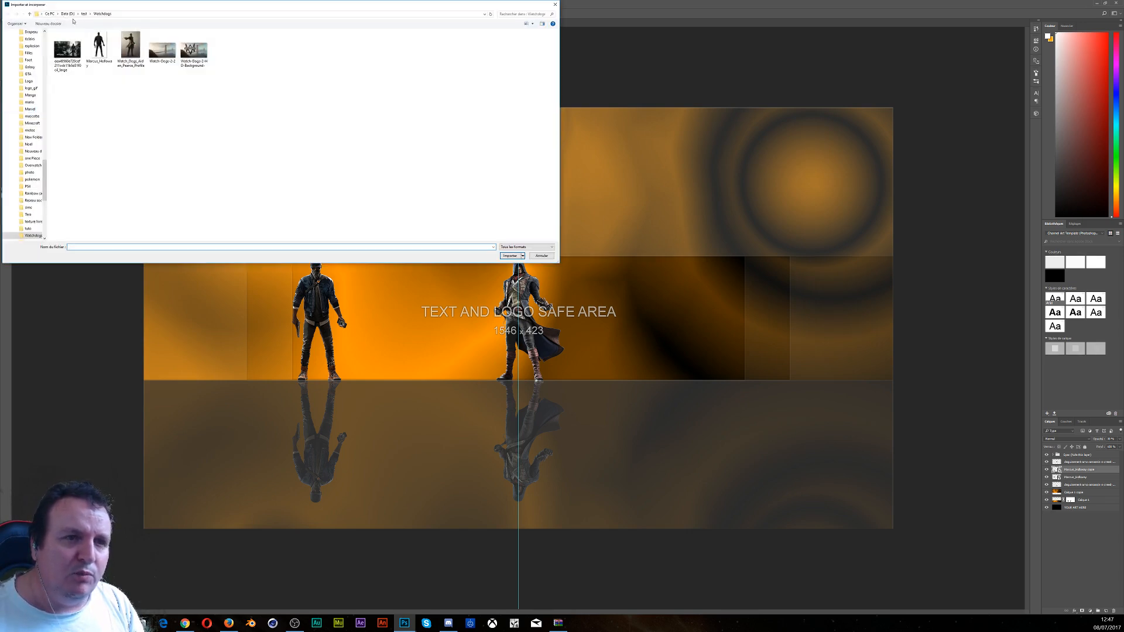
click(84, 13)
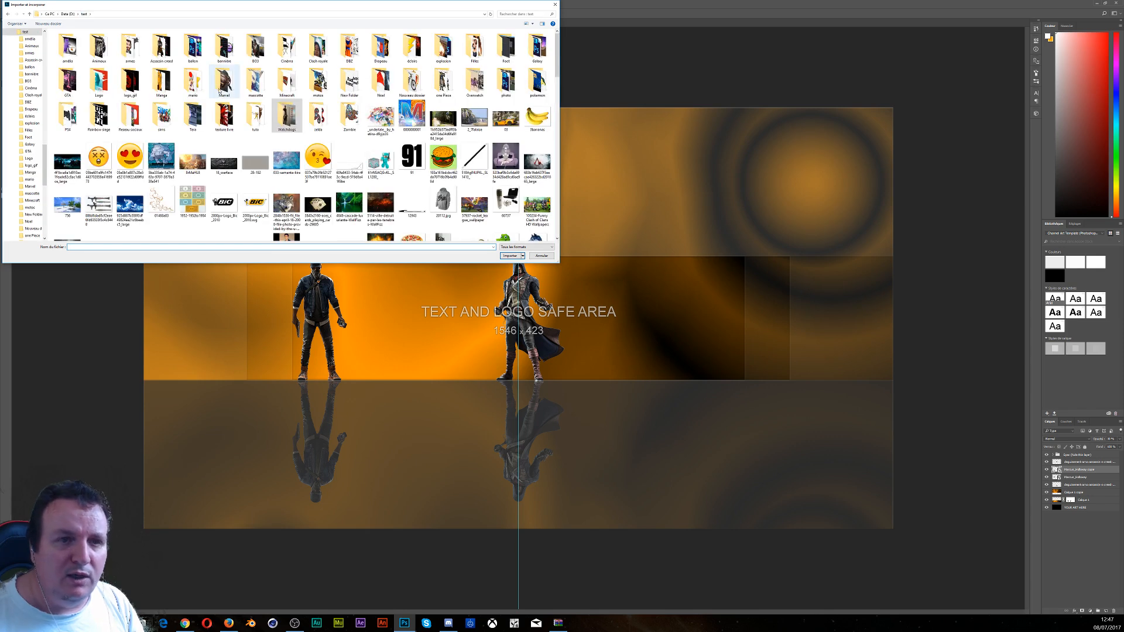
double_click(161, 82)
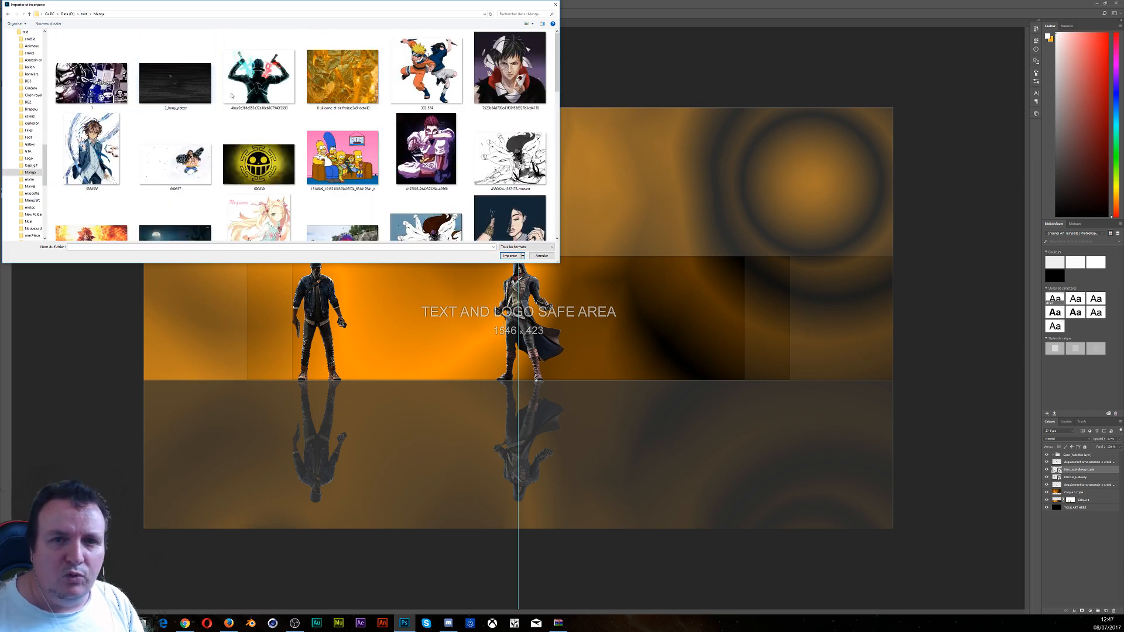
scroll(231, 95, down, 1)
scroll(231, 95, down, 5)
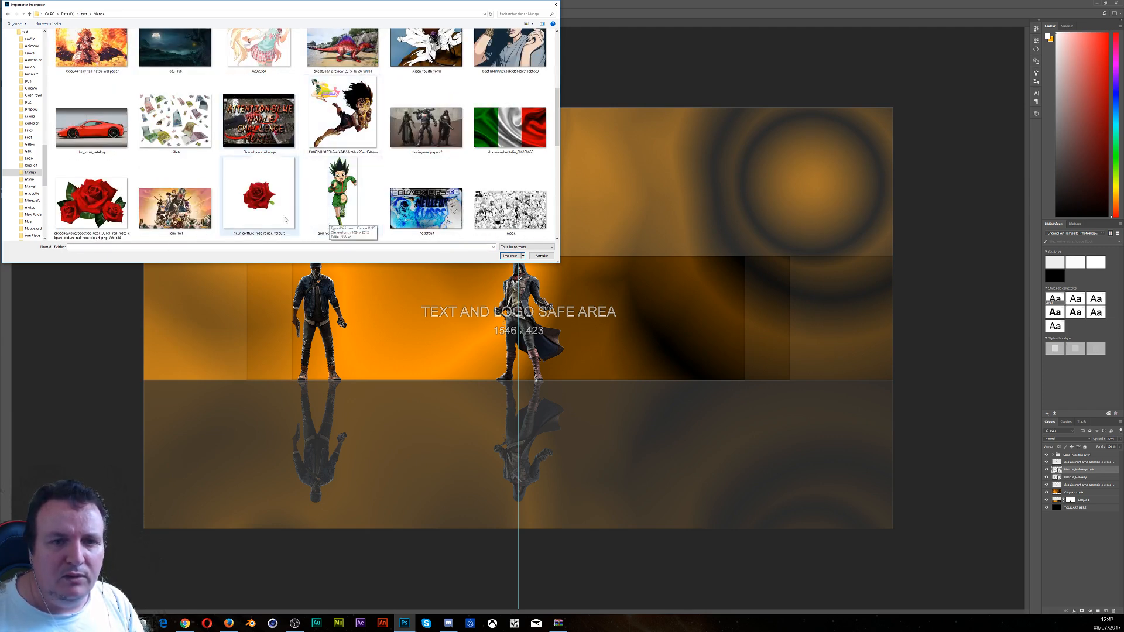
scroll(298, 224, down, 8)
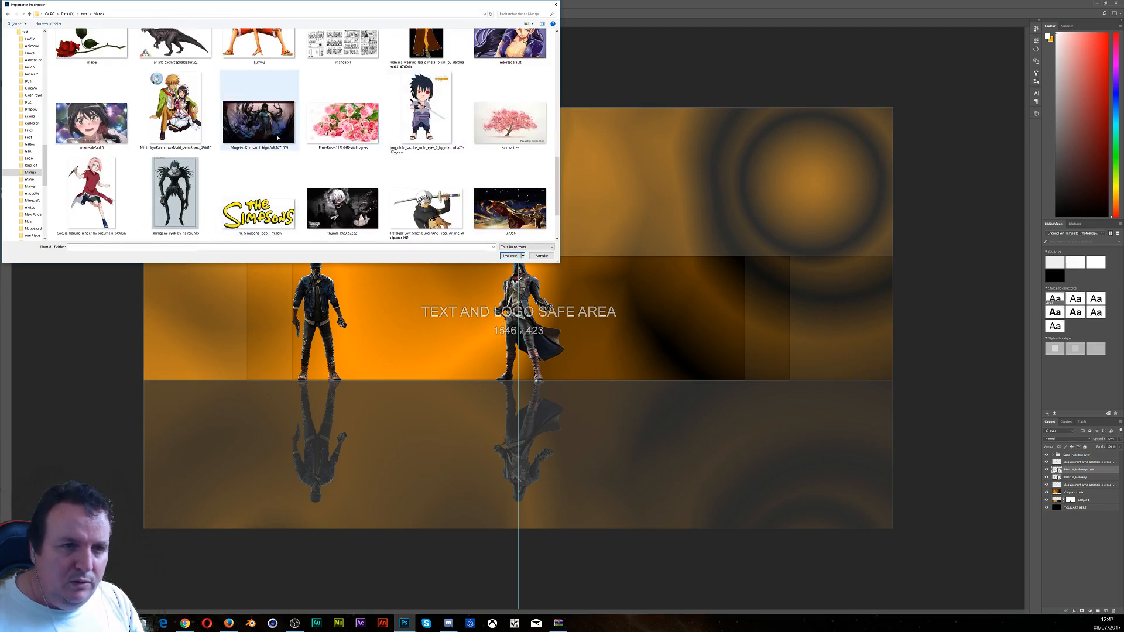
scroll(278, 138, down, 1)
scroll(278, 138, up, 3)
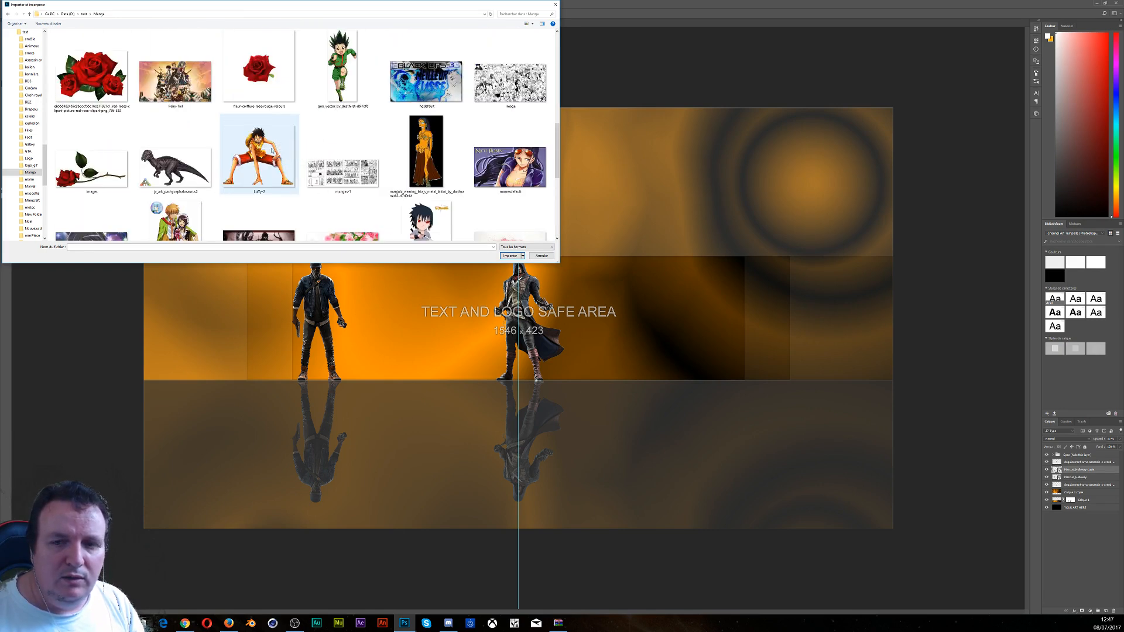
scroll(272, 151, up, 1)
click(343, 67)
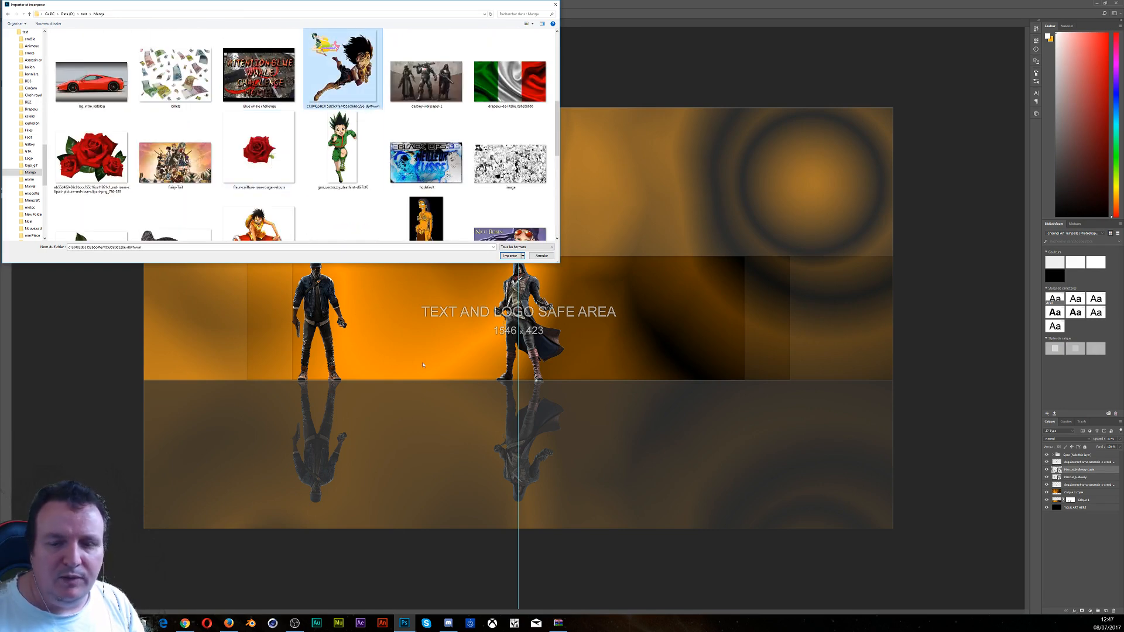
click(508, 256)
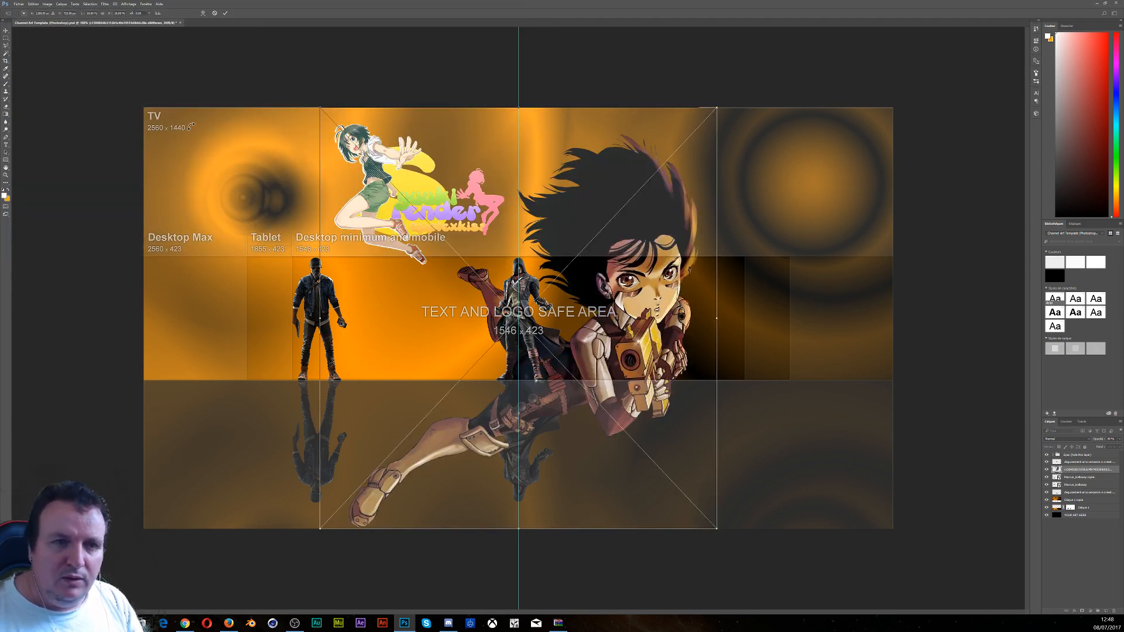
key(Return)
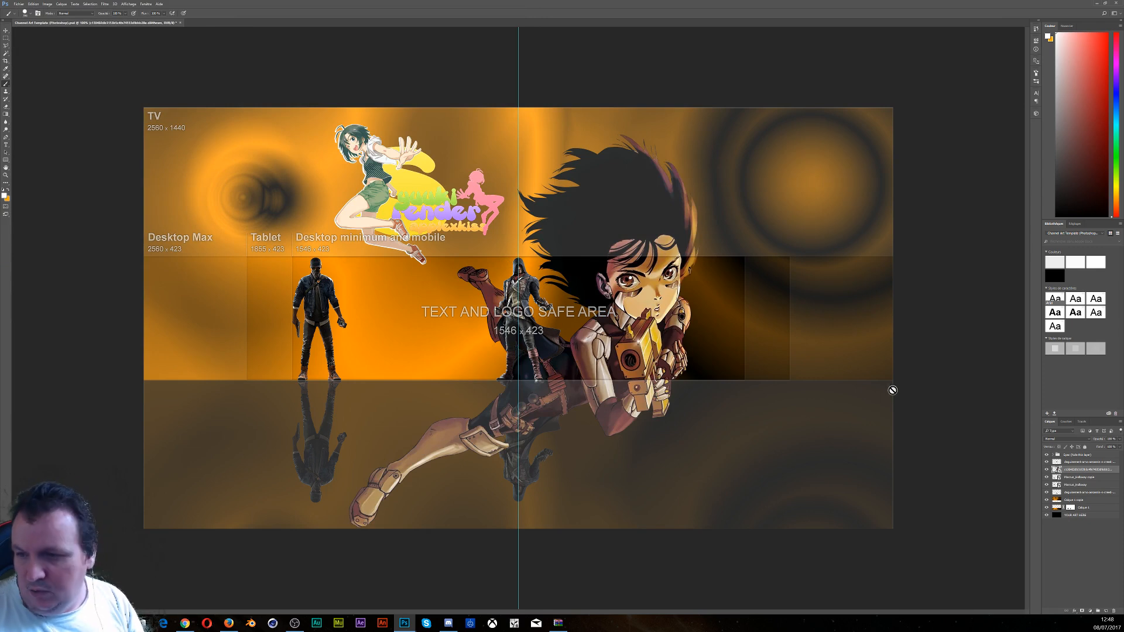
Rasterize the manga girl layer and erase the small green-clad character and the coloured logo beside her
right_click(1092, 470)
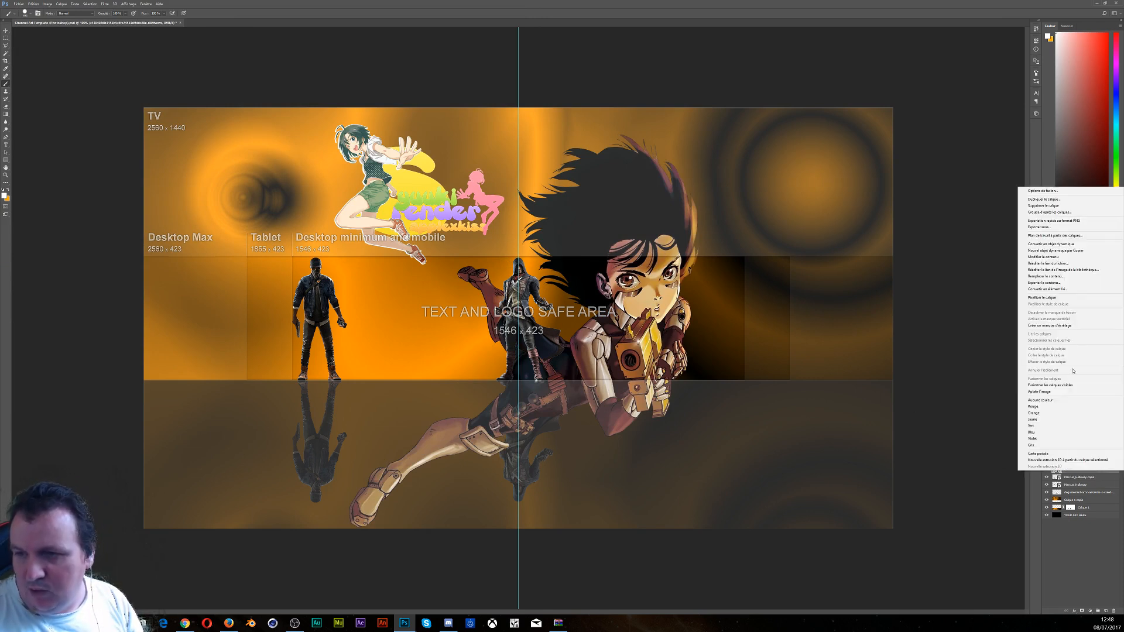
click(1043, 297)
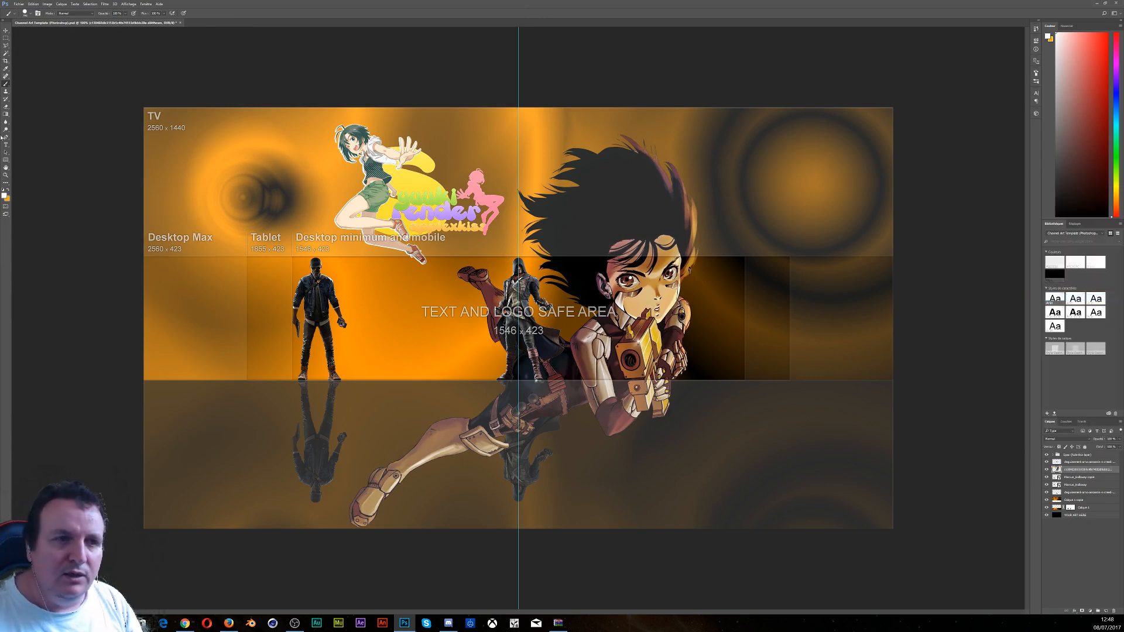
click(6, 107)
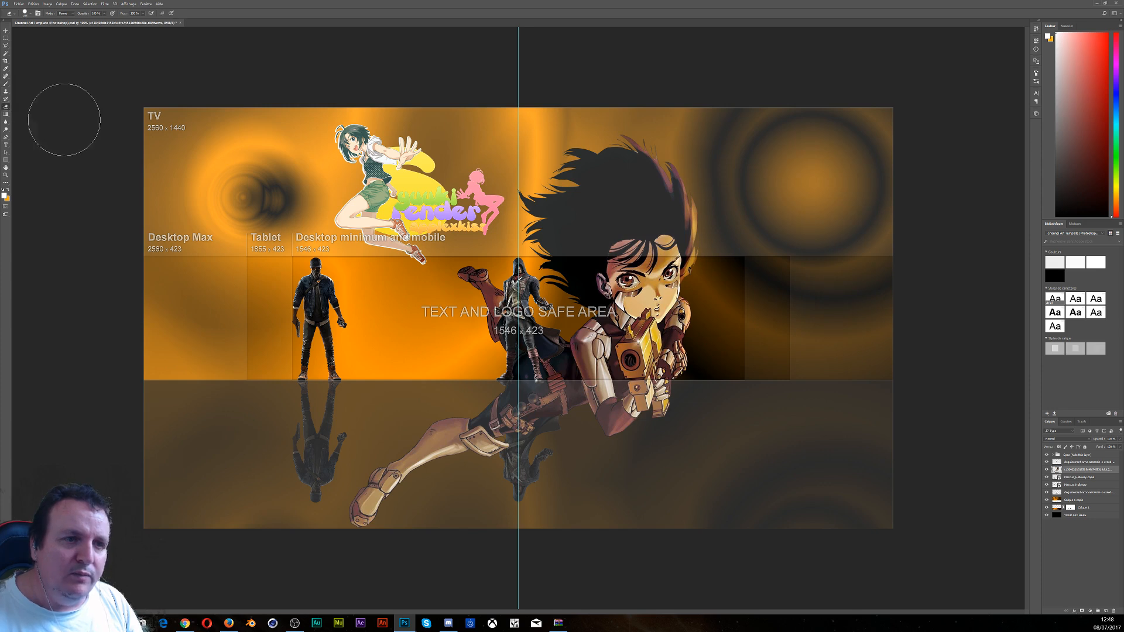
mouse_move(399, 171)
mouse_down()
mouse_move(370, 152)
mouse_move(438, 177)
mouse_move(470, 217)
mouse_move(462, 204)
mouse_move(470, 206)
mouse_move(429, 221)
mouse_move(389, 216)
mouse_move(432, 264)
mouse_move(342, 213)
mouse_up()
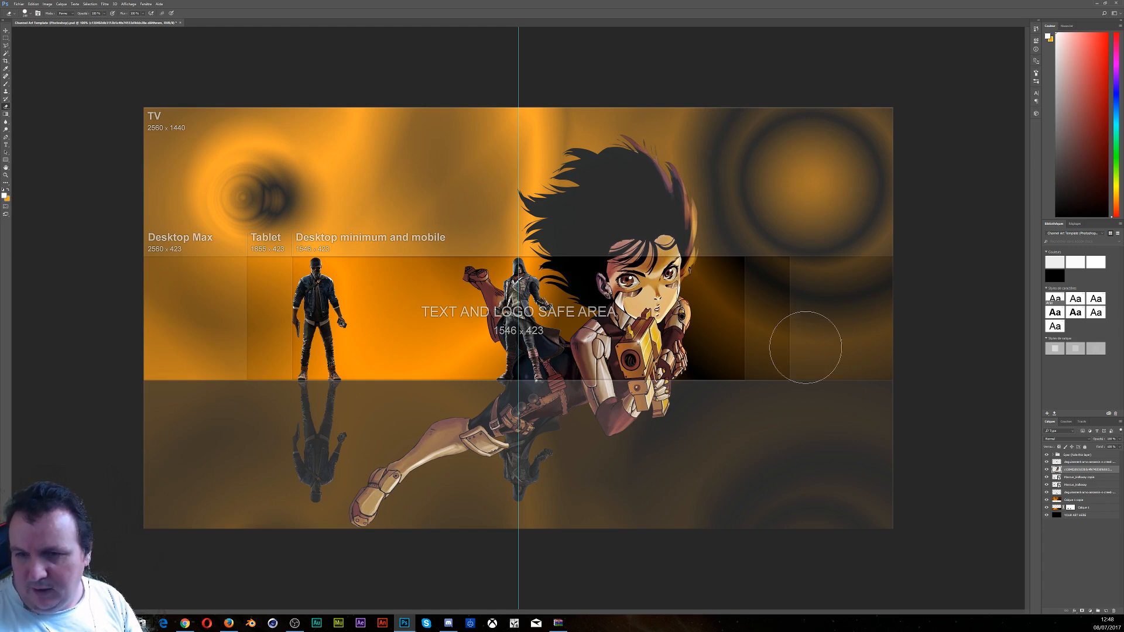
Scale the manga girl down and position her at the right edge of the text and logo safe area
key(ctrl+t)
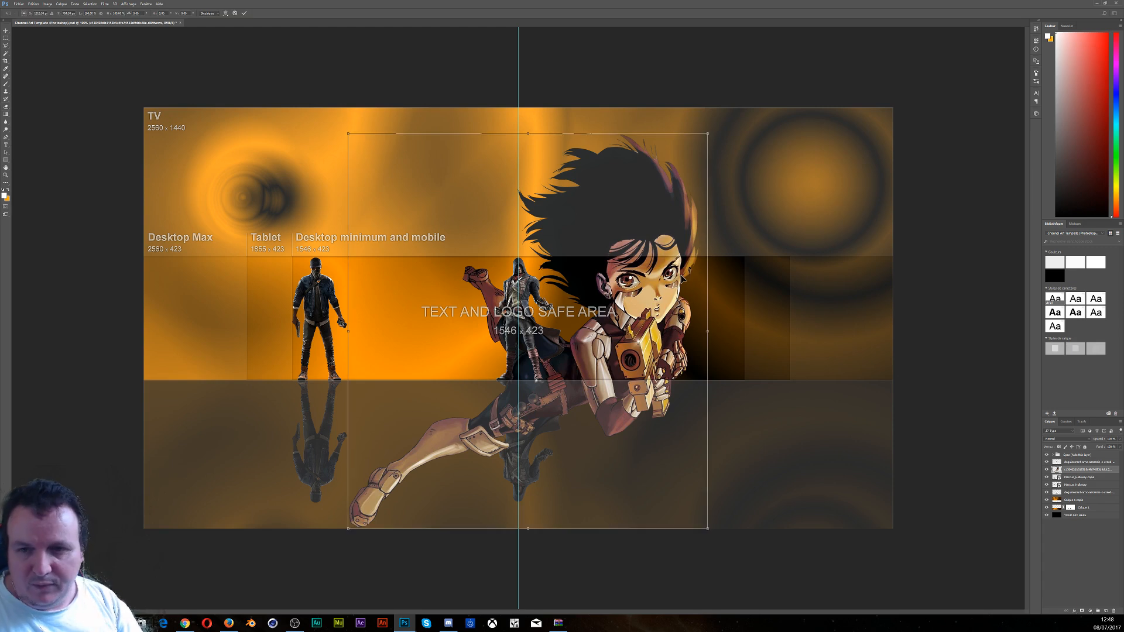
drag(365, 147, 510, 310)
drag(656, 371, 692, 303)
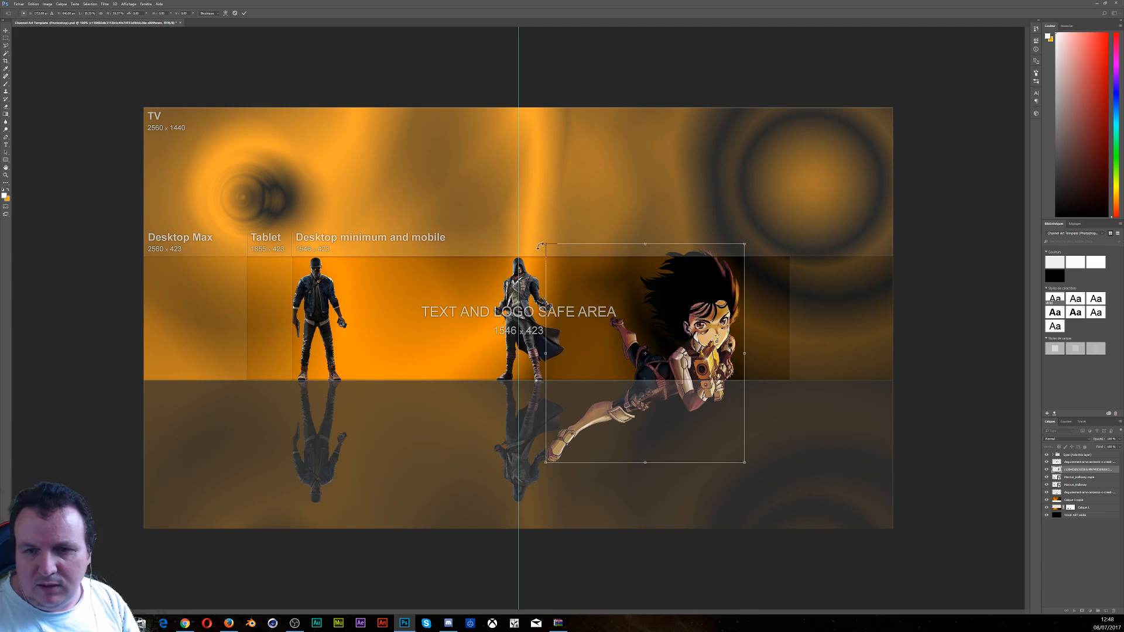
drag(542, 244, 566, 268)
drag(679, 321, 681, 312)
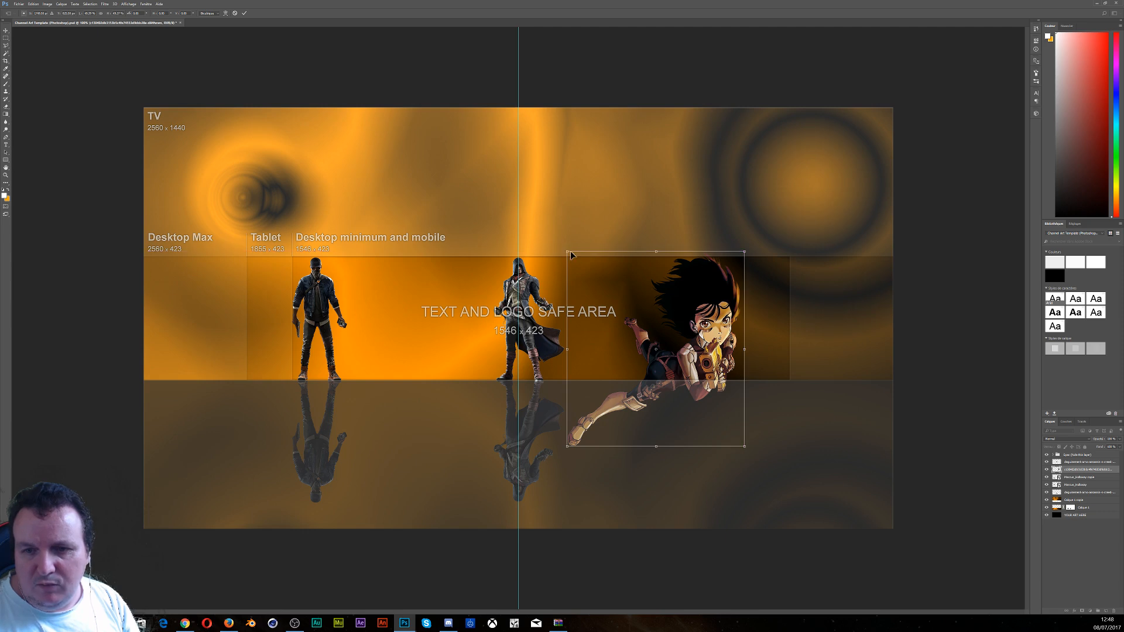
drag(567, 252, 602, 275)
drag(697, 359, 695, 332)
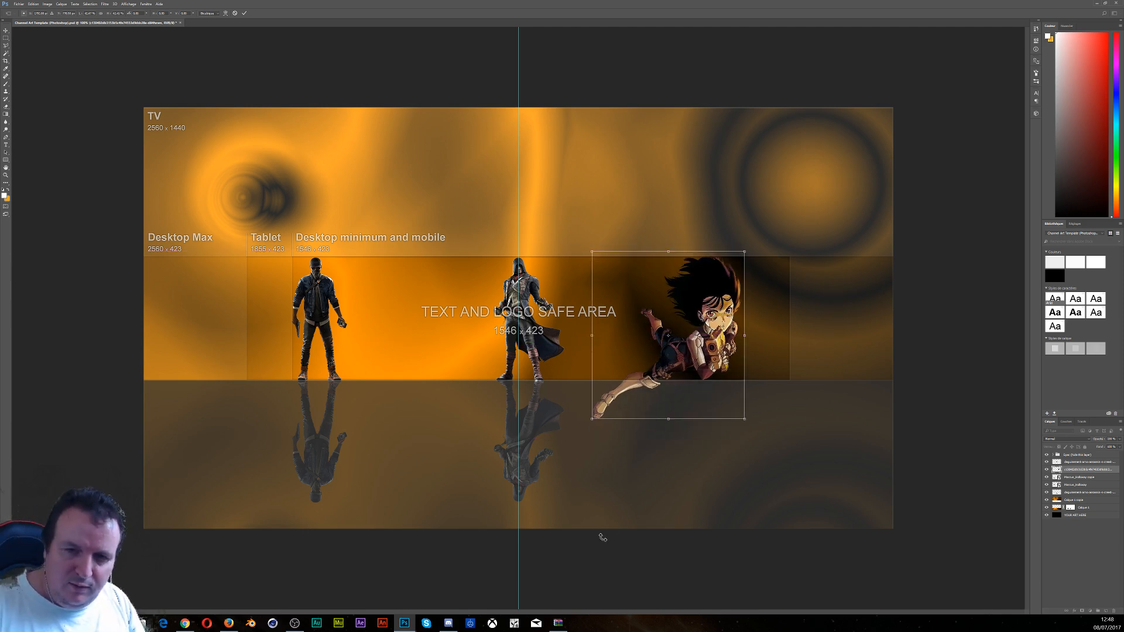
key(Return)
key(b)
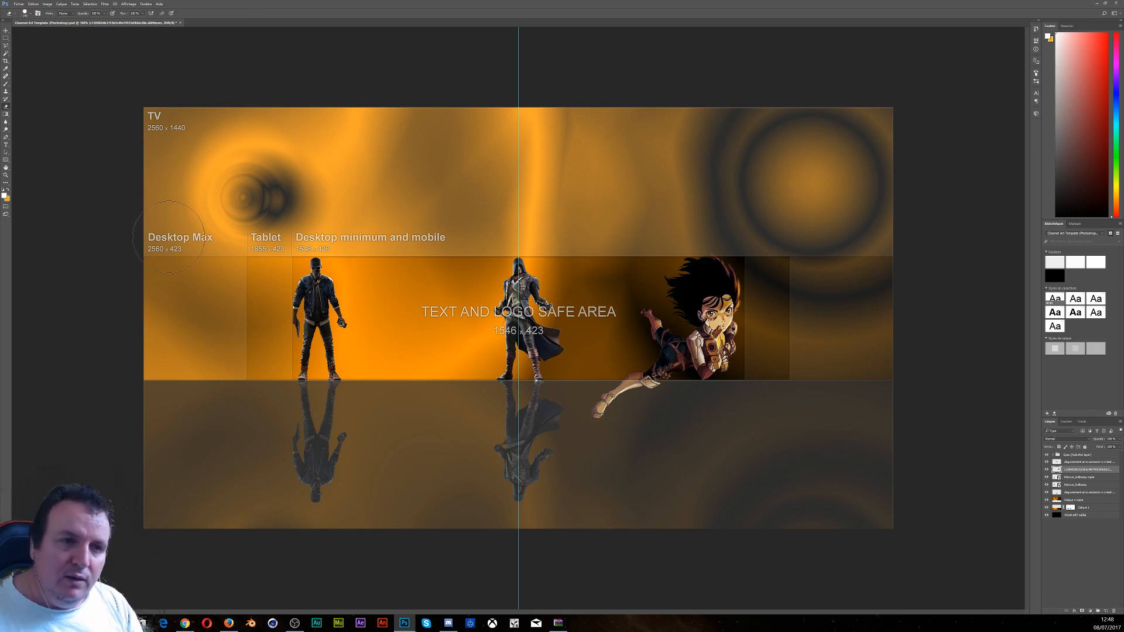
Copy the part of the manga girl above the floor line onto two new layers and hide the original layer
click(6, 39)
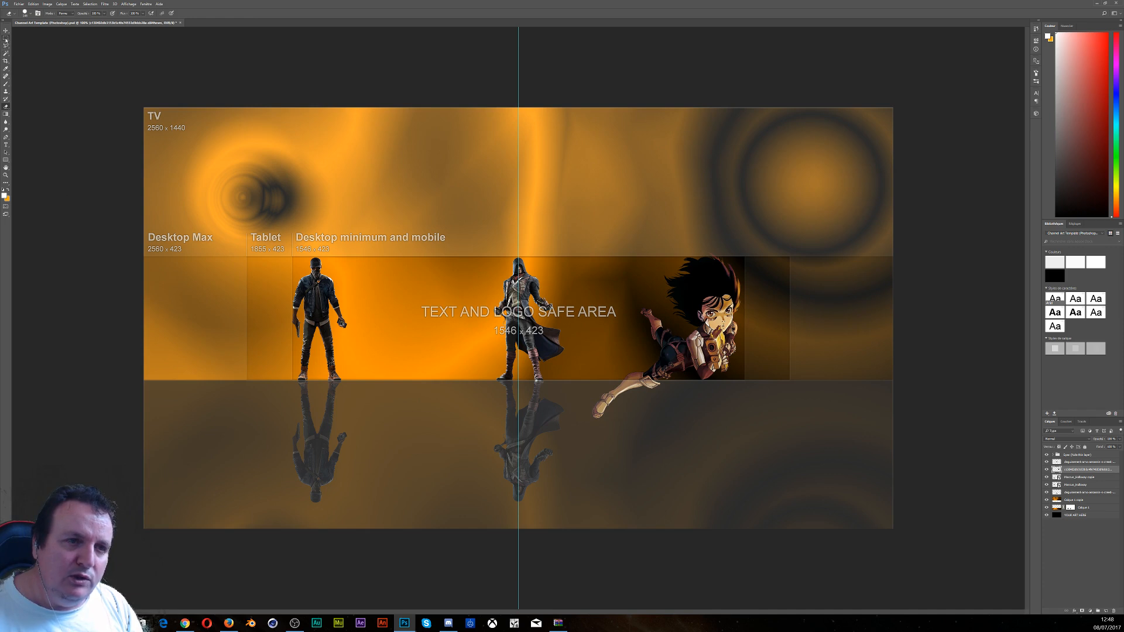
drag(92, 67, 978, 380)
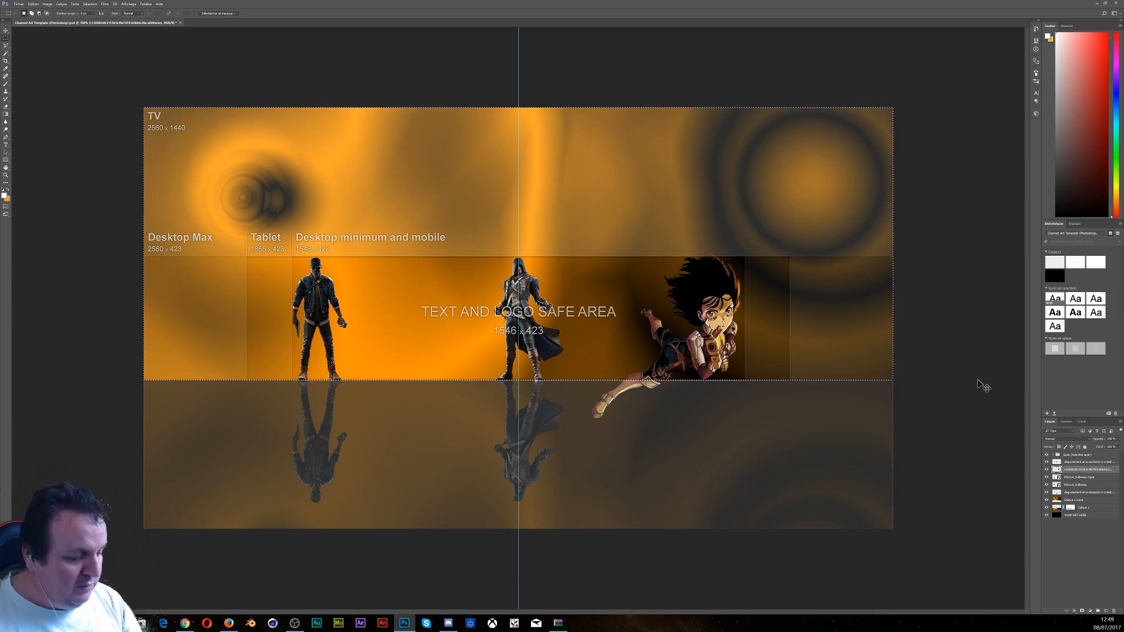
key(ctrl+j)
key(ctrl+j)
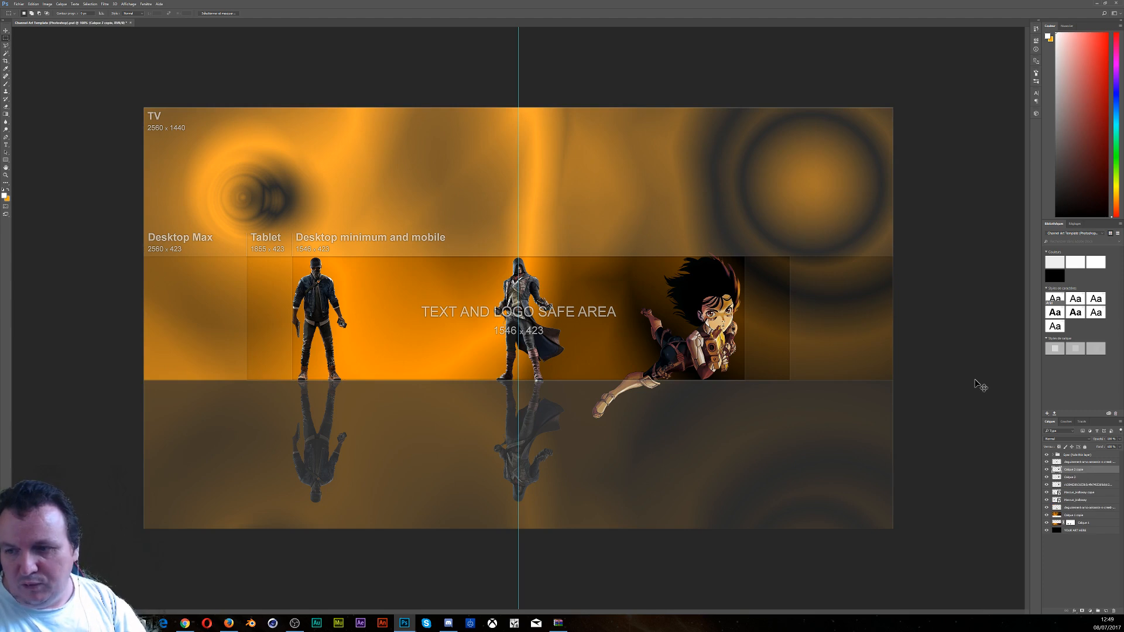
click(1047, 486)
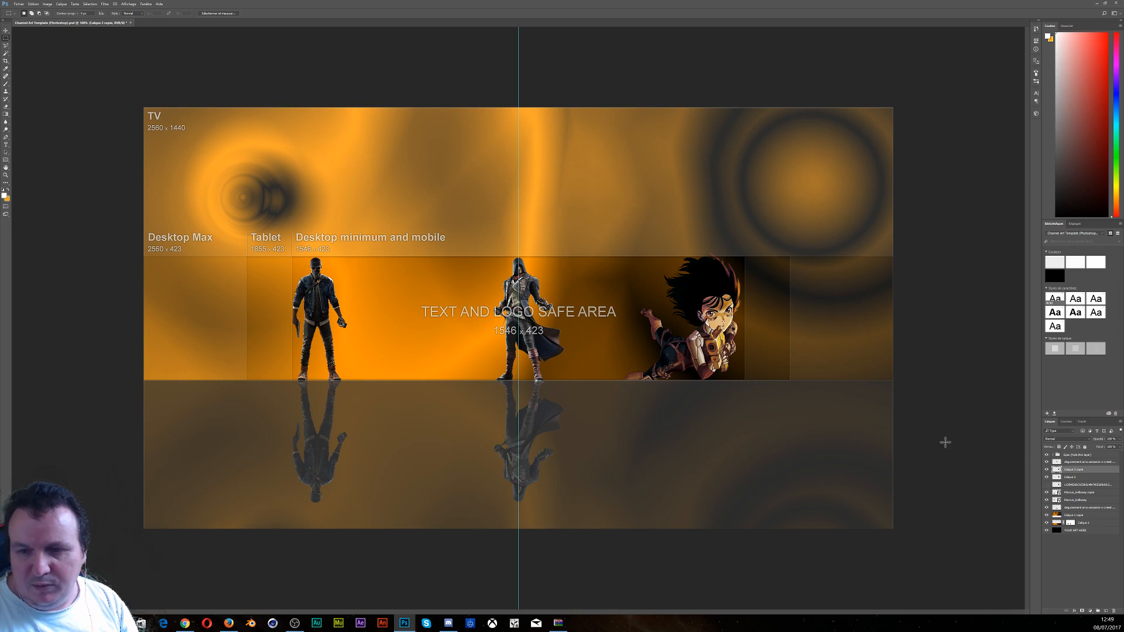
Flip the lower manga girl copy, Calque 2, vertically and position it directly beneath the floor line as a reflection
click(1093, 480)
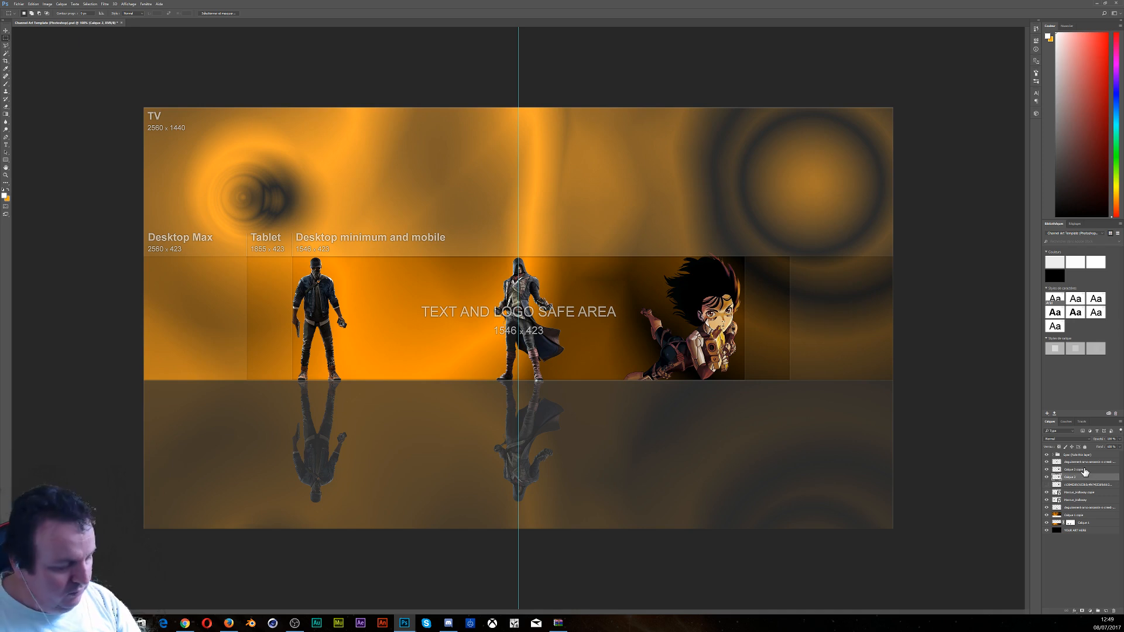
key(ctrl+t)
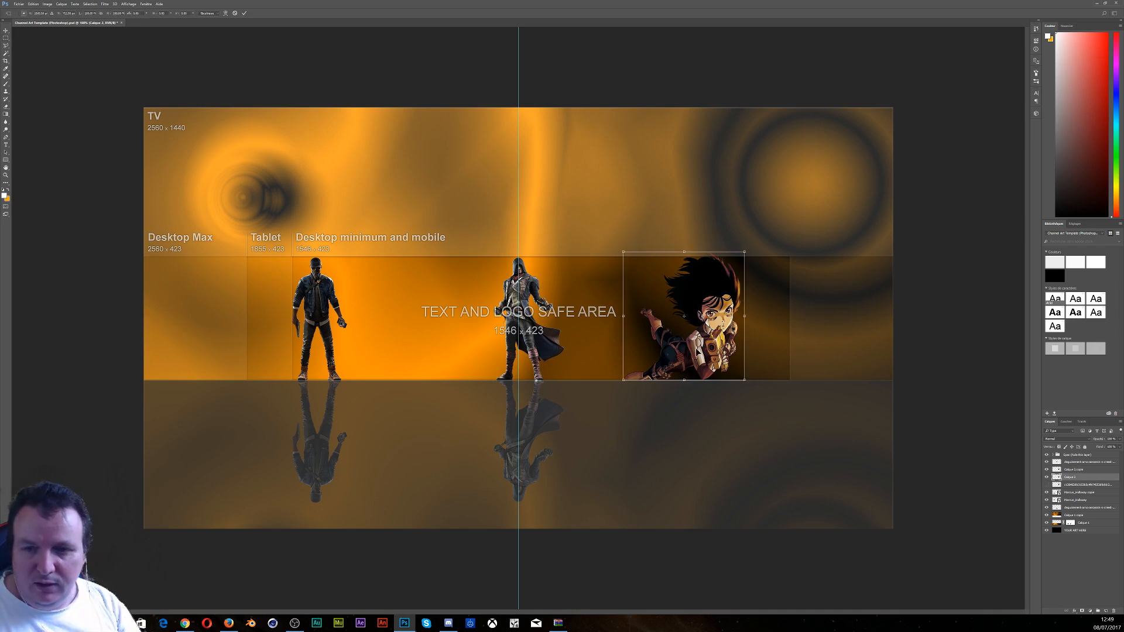
right_click(681, 339)
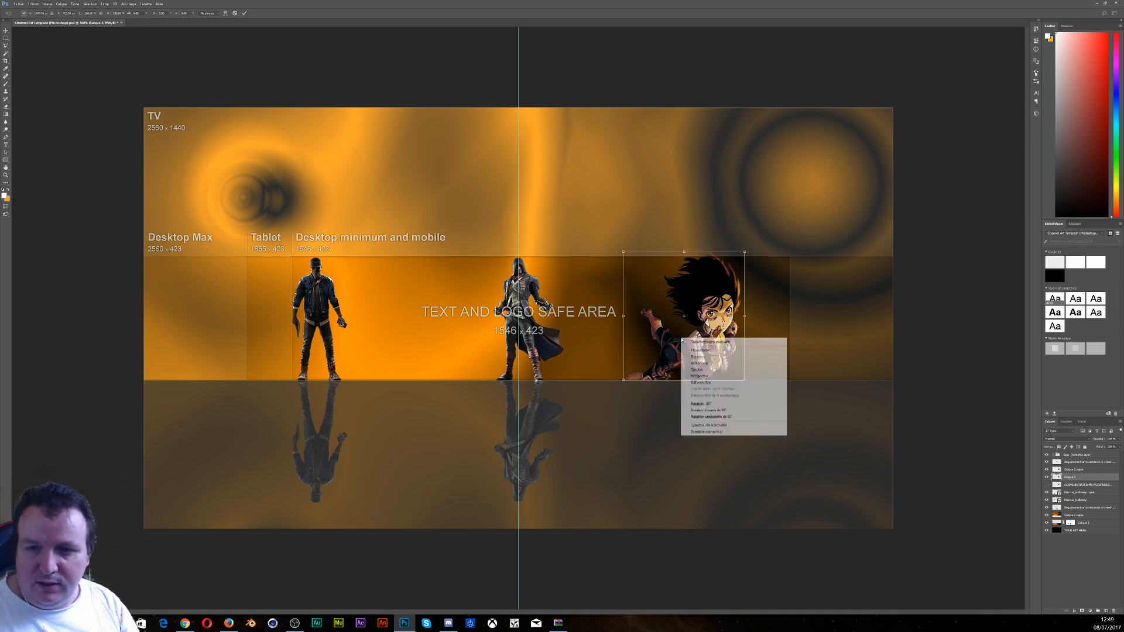
click(719, 432)
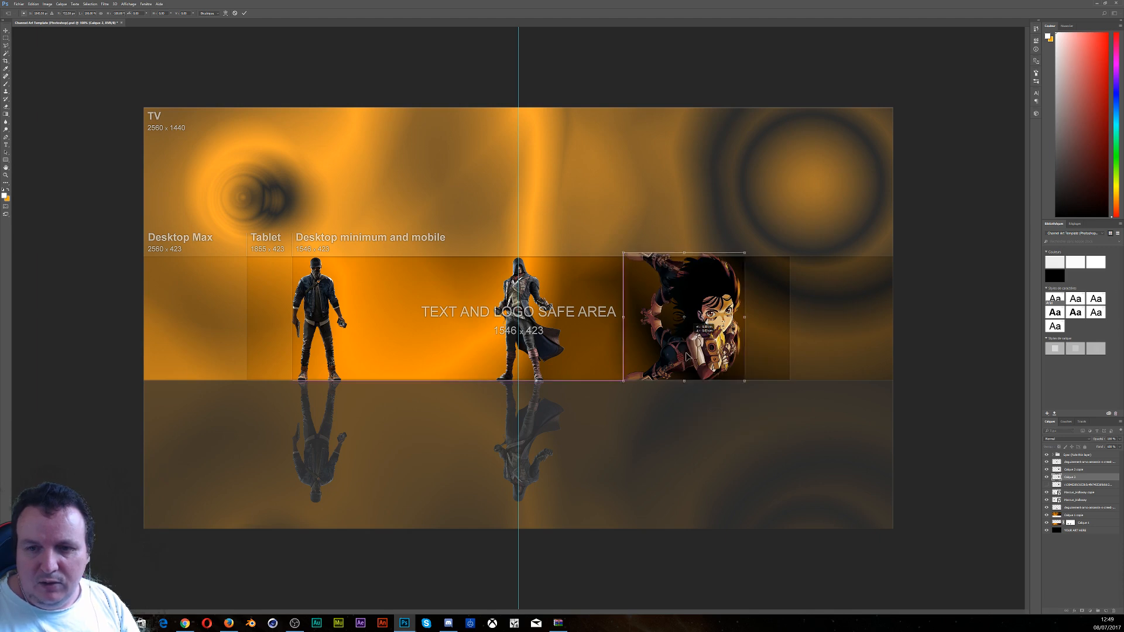
drag(687, 356, 693, 451)
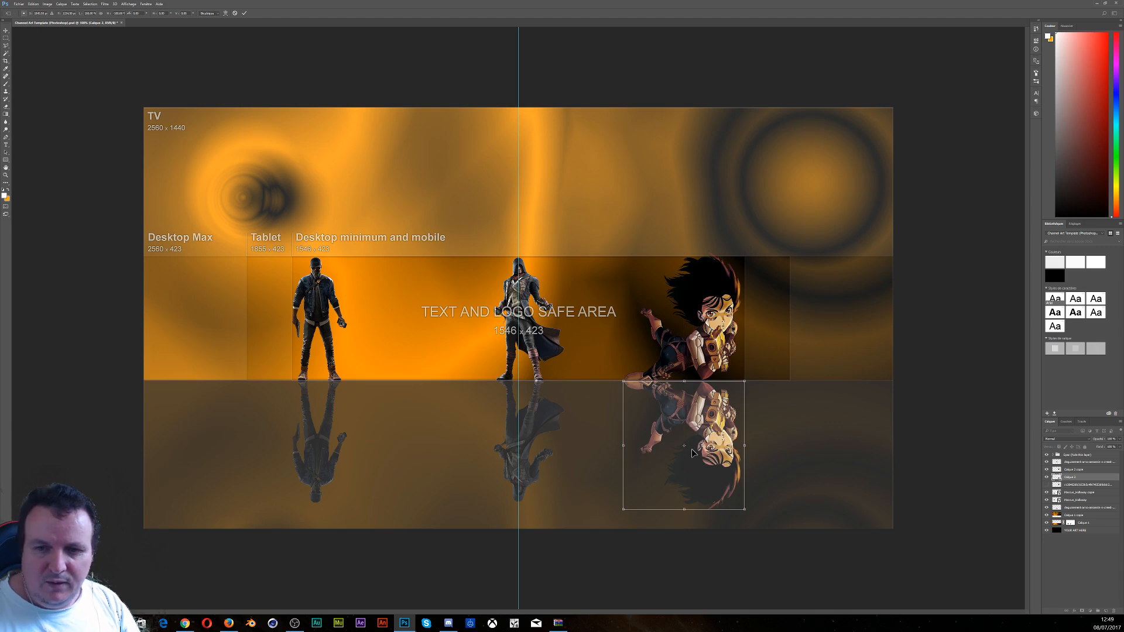
key(Return)
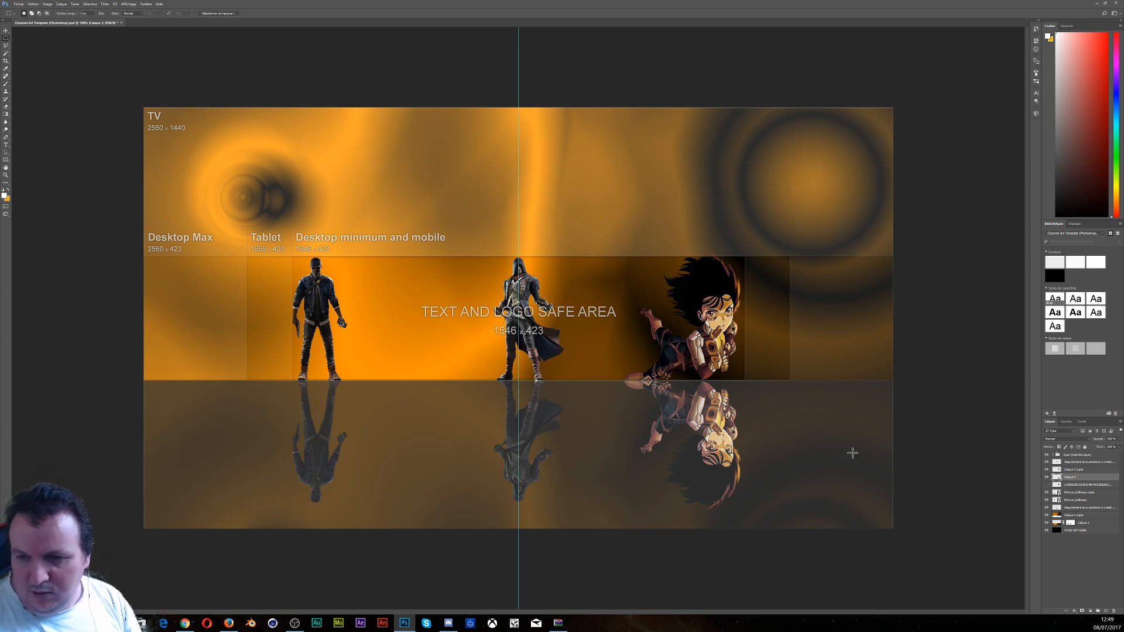
Load the reflected manga girl's outline as a selection and paint it black on the lower background layer's mask
ctrl+click(1057, 477)
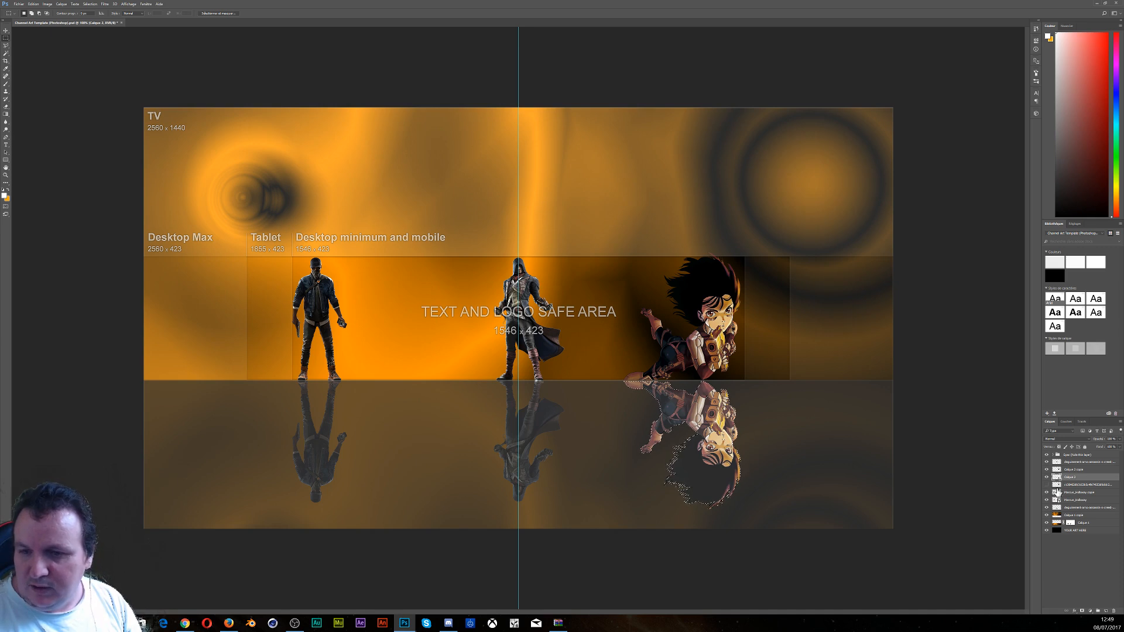
click(1070, 523)
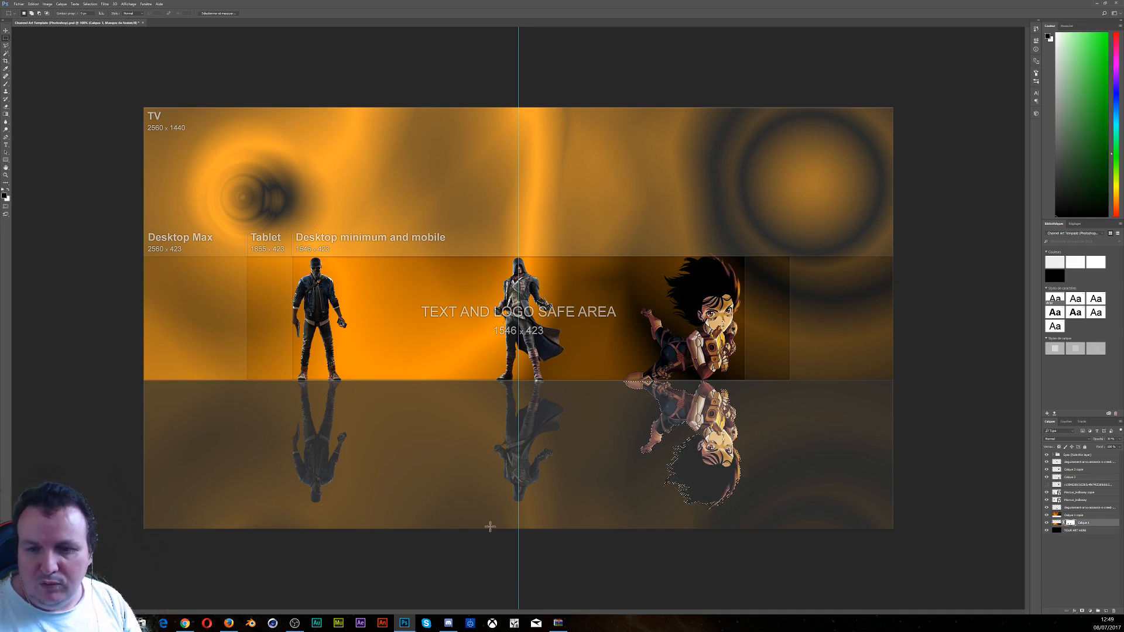
click(6, 84)
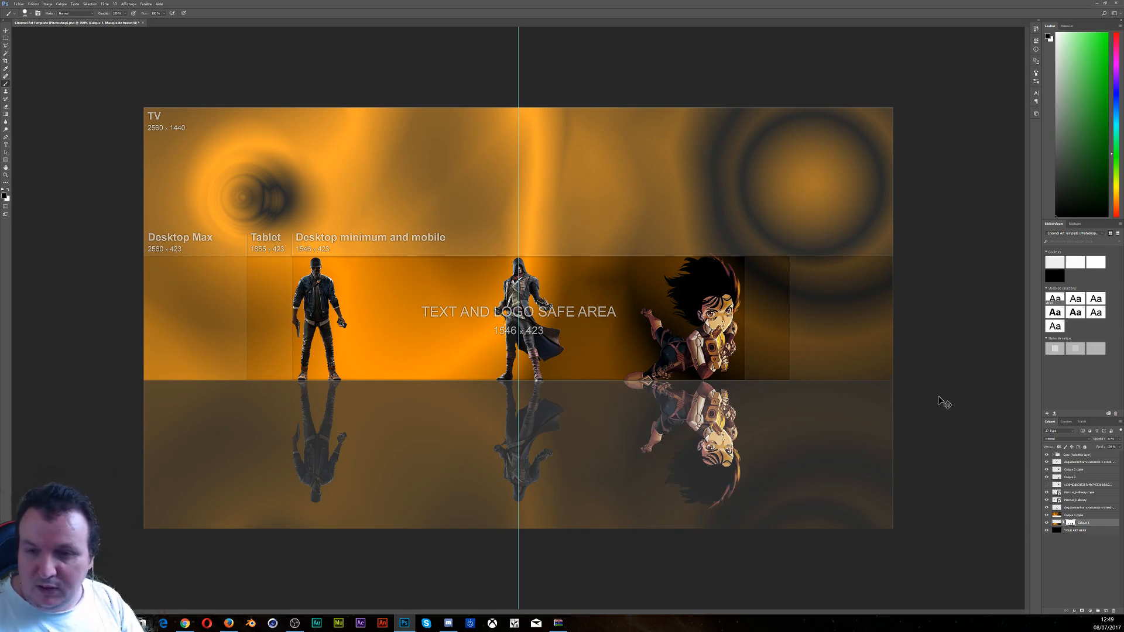
Set the reflected manga girl layer's opacity to 30% and hide the template's guide overlay group
click(1082, 478)
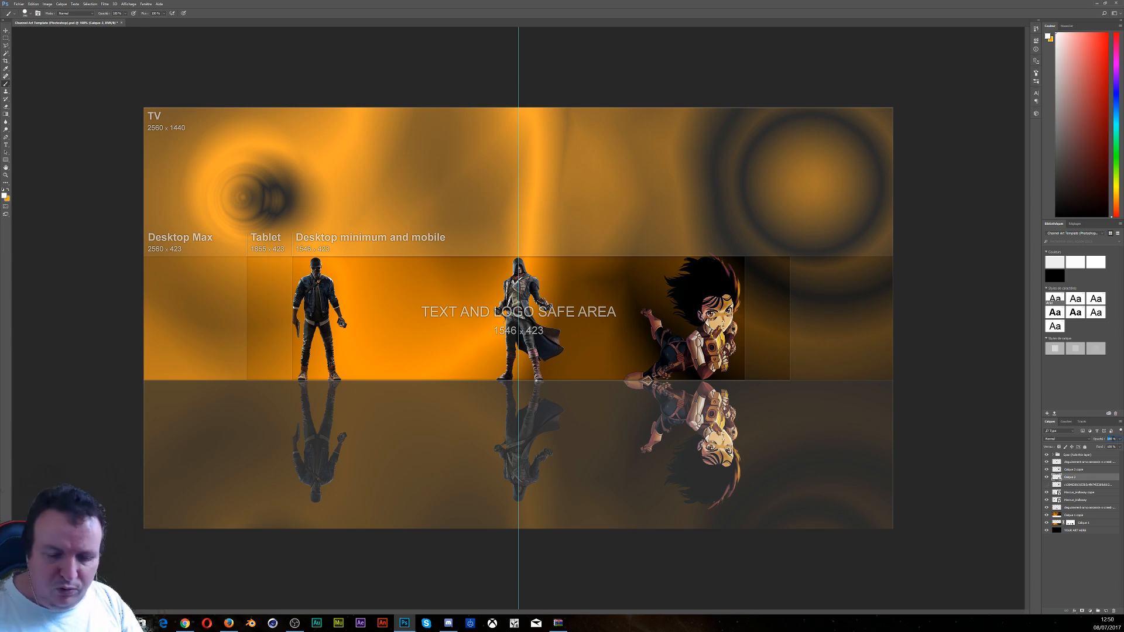
text(30)
key(Return)
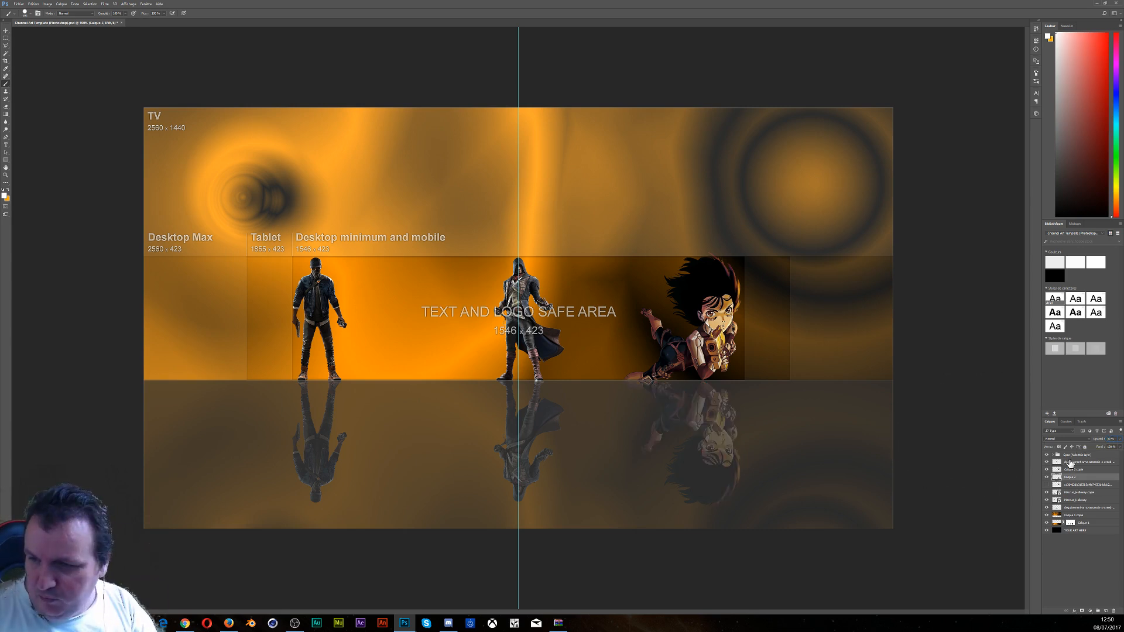
click(1047, 455)
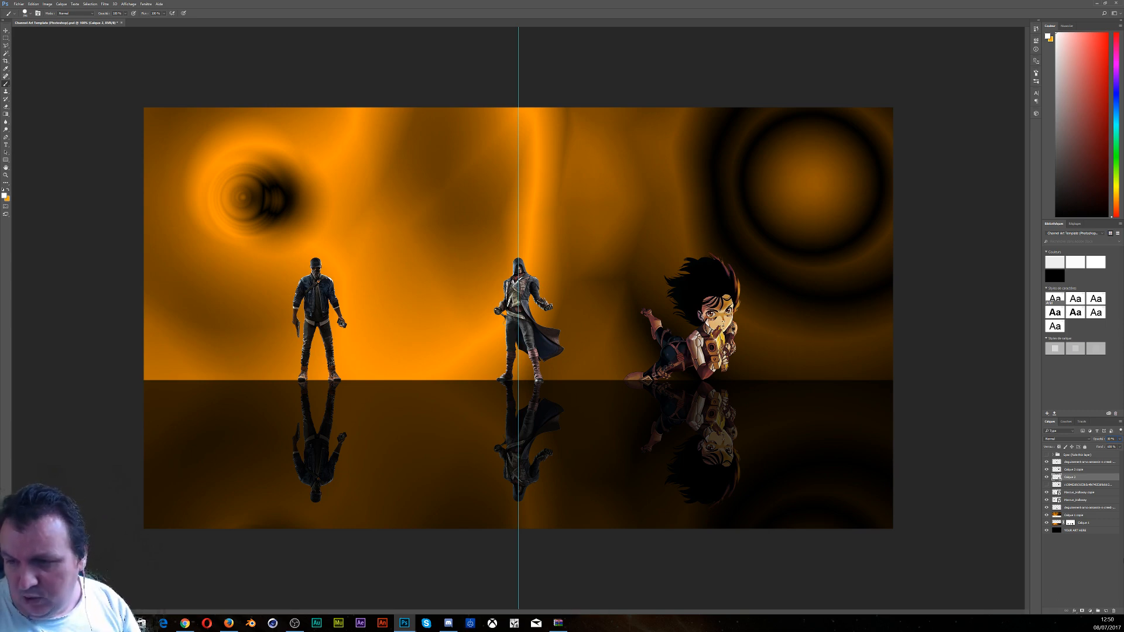
Place the flames-and-smoke image from texture 3d > Texture pour tuto > flamme as an embedded layer above the upper background layer, Calque 1 copie
click(1081, 517)
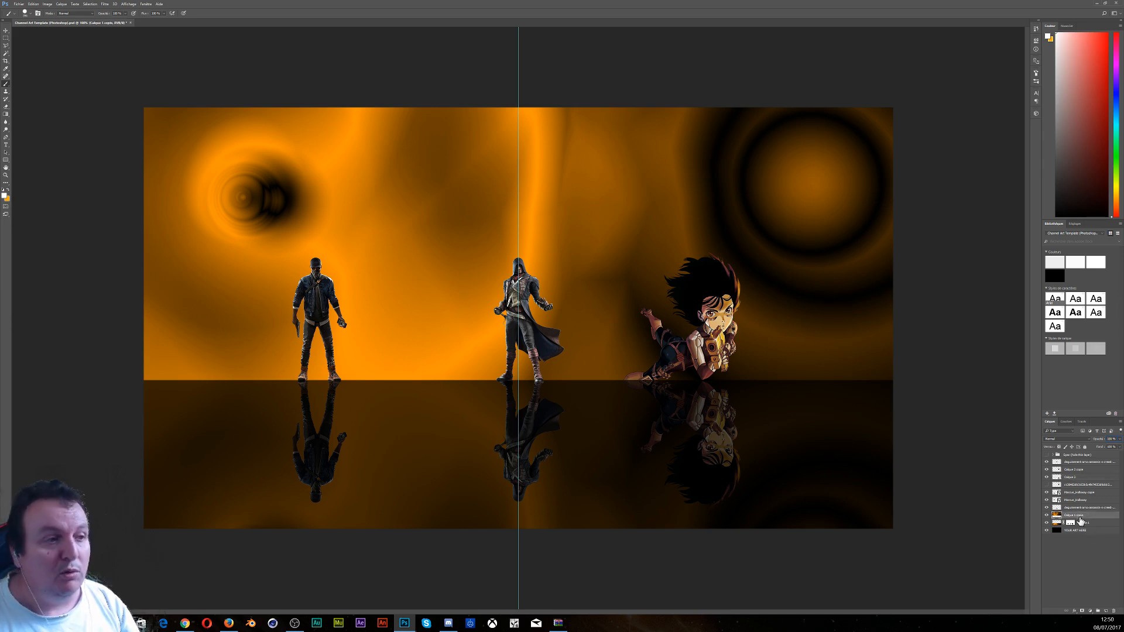
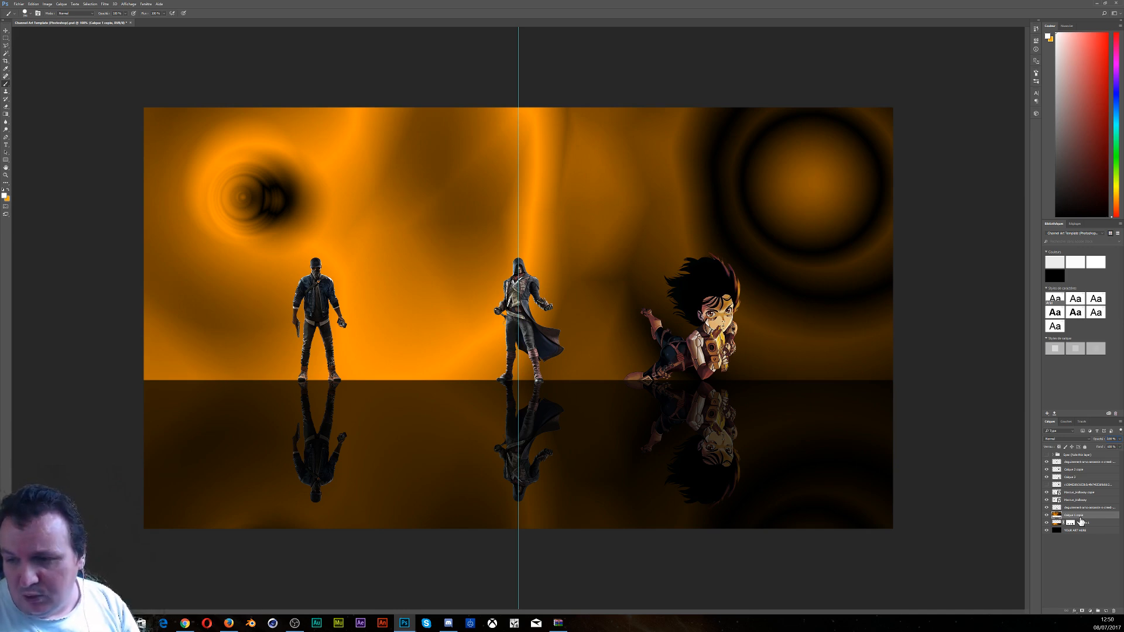
click(17, 3)
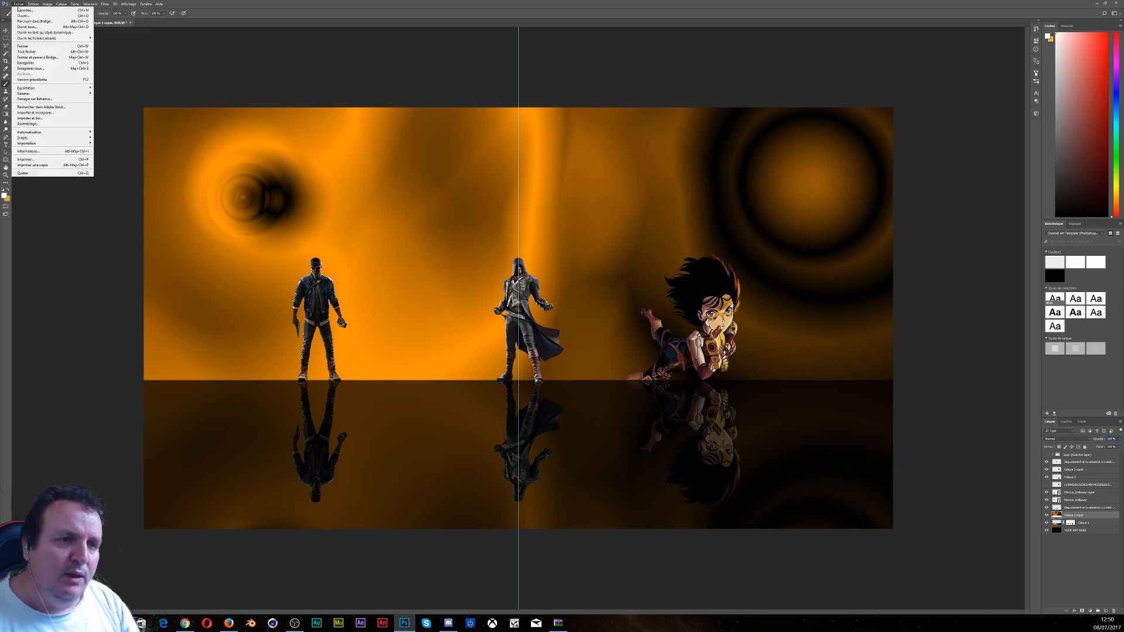
click(40, 113)
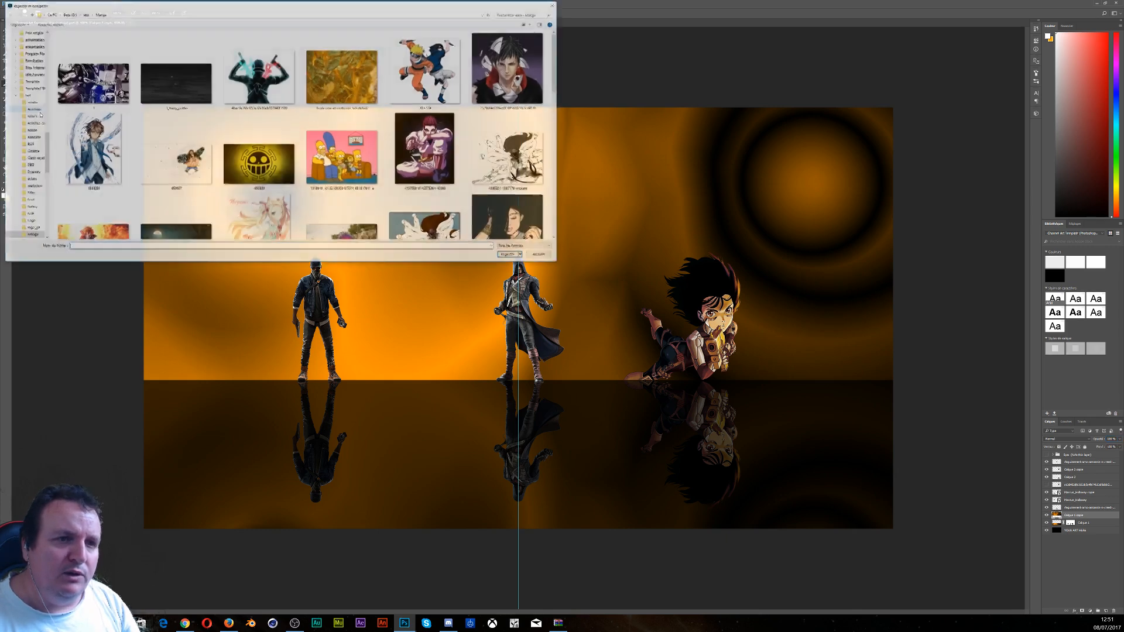
click(77, 13)
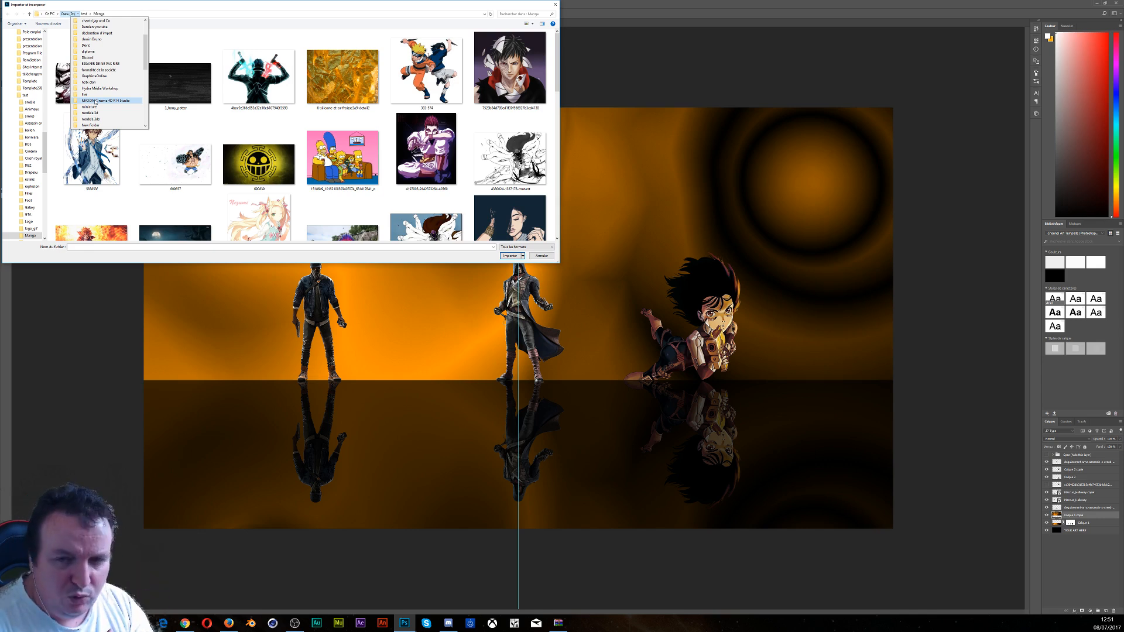
scroll(96, 102, down, 12)
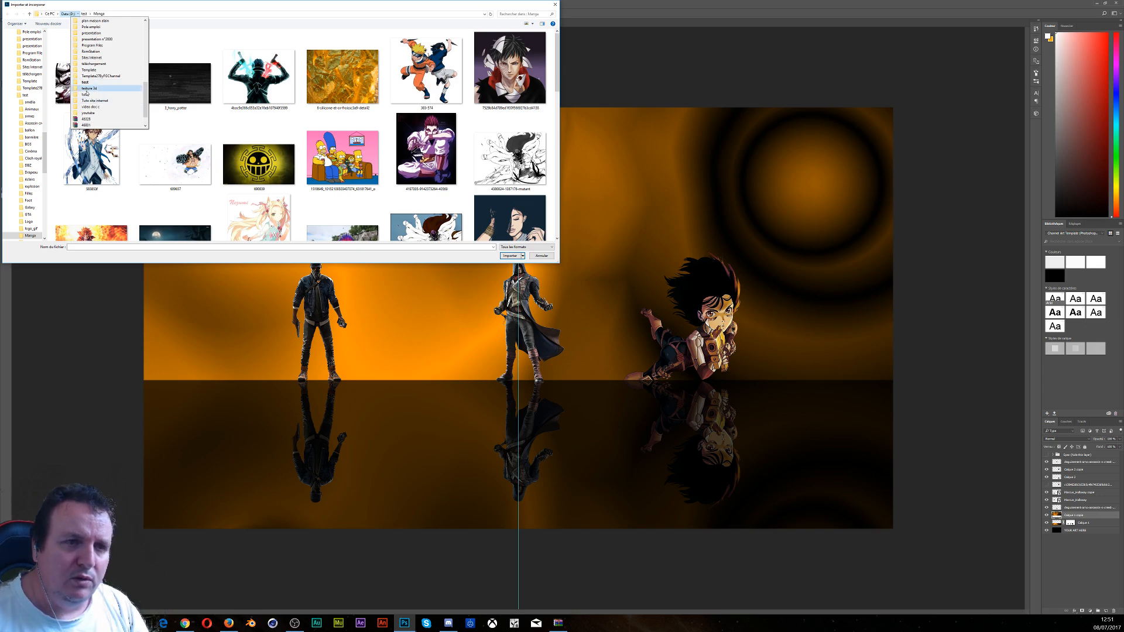
click(87, 89)
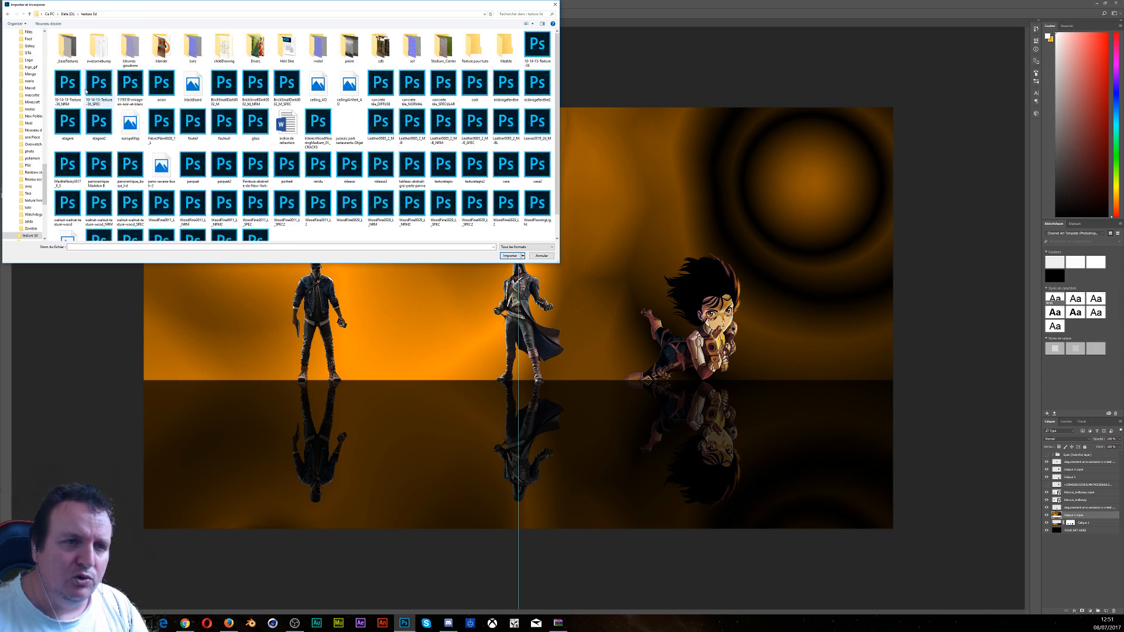
double_click(487, 50)
double_click(83, 56)
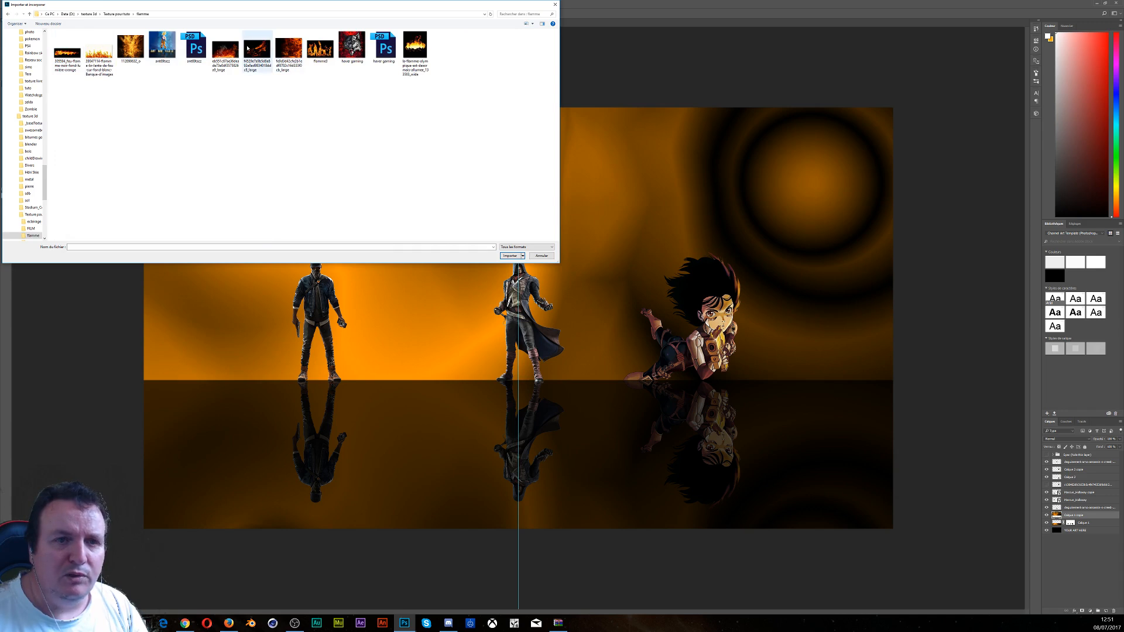
click(227, 56)
click(508, 247)
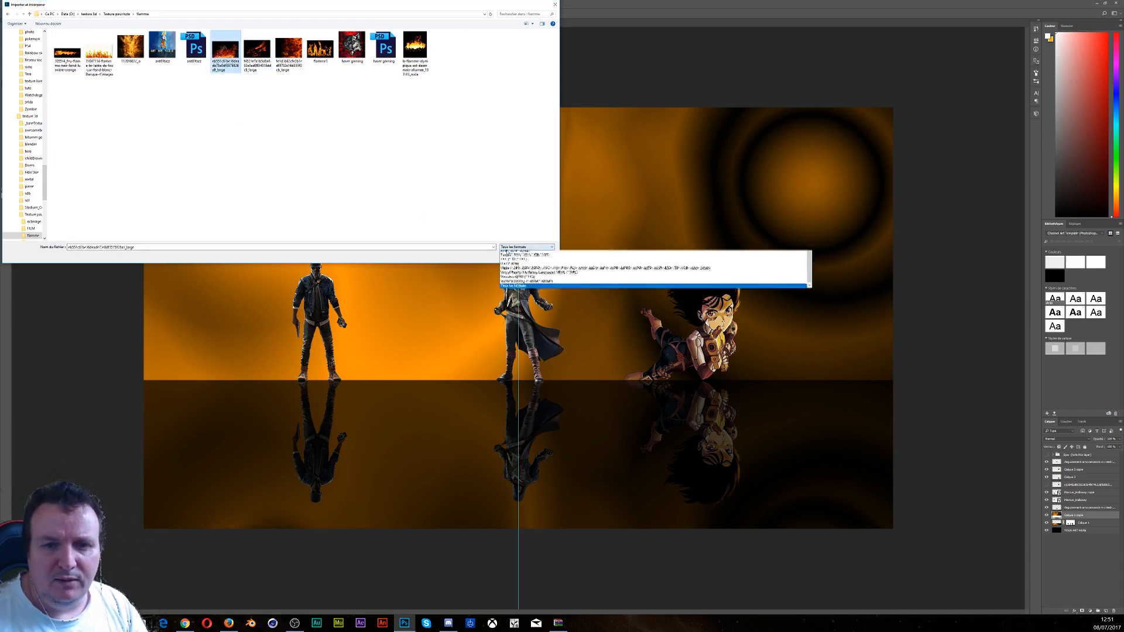
click(460, 216)
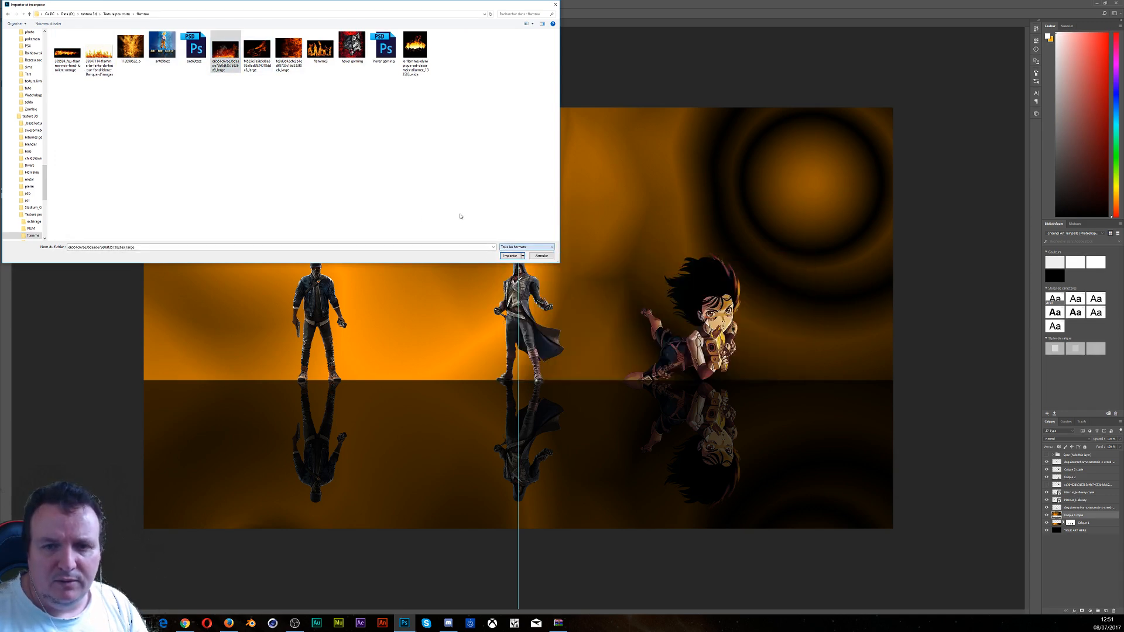
click(509, 257)
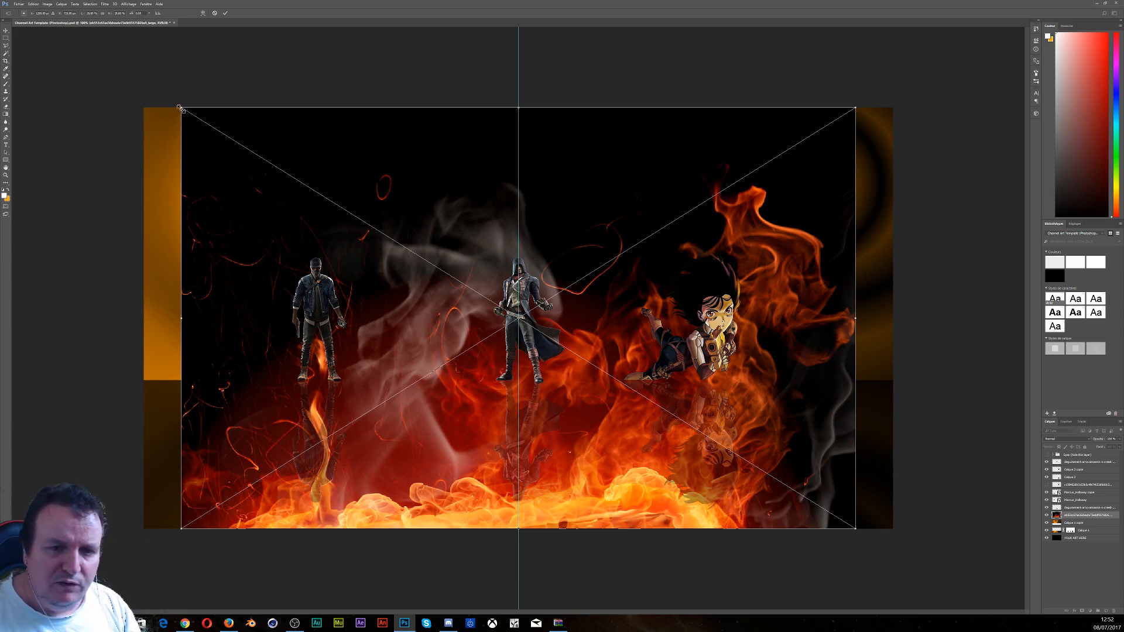
Resize the placed flame image to rest on the floor line, spanning from the hooded figure to the banner's right edge and nearly full height
drag(179, 109, 574, 427)
drag(744, 515, 760, 368)
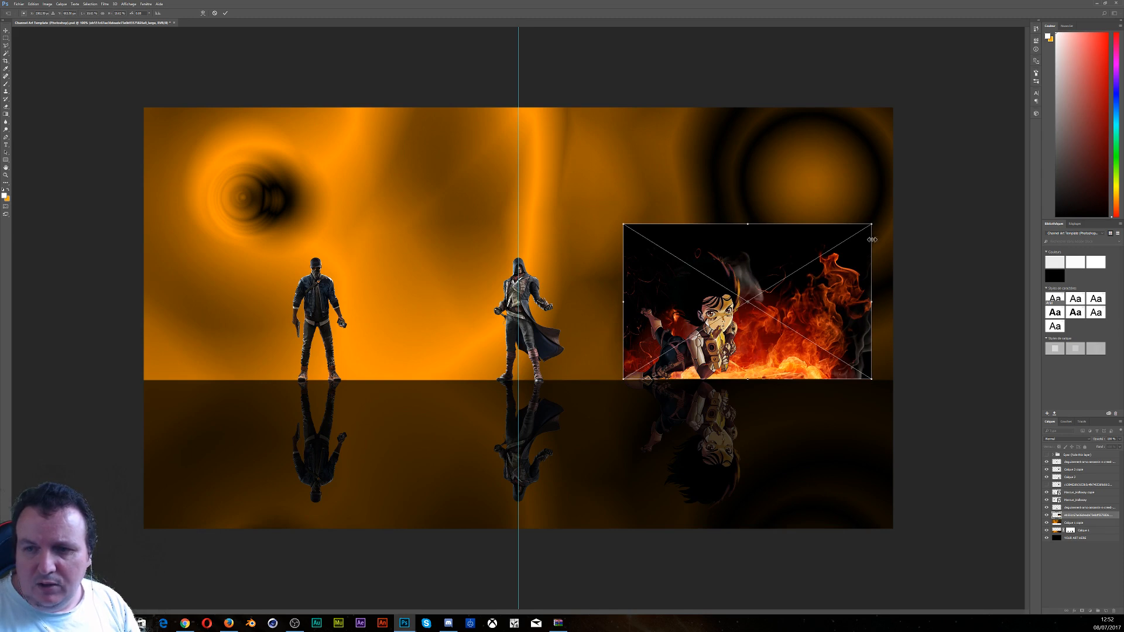
drag(872, 309, 896, 311)
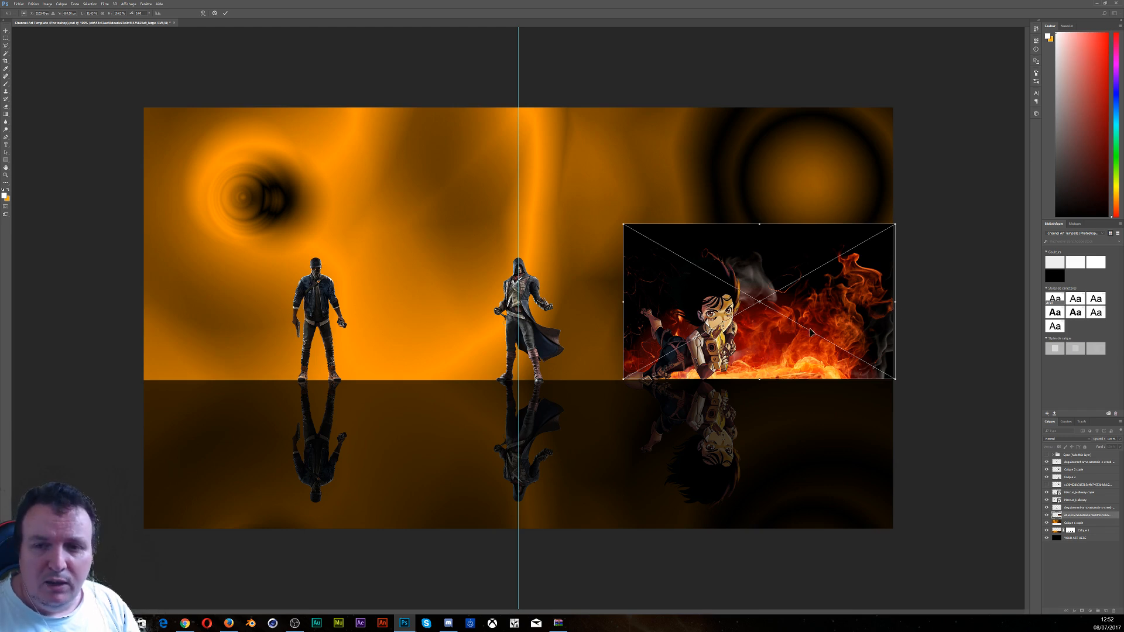
drag(622, 304, 478, 327)
mouse_move(687, 225)
mouse_down()
mouse_move(673, 105)
mouse_move(675, 144)
mouse_move(677, 119)
mouse_up()
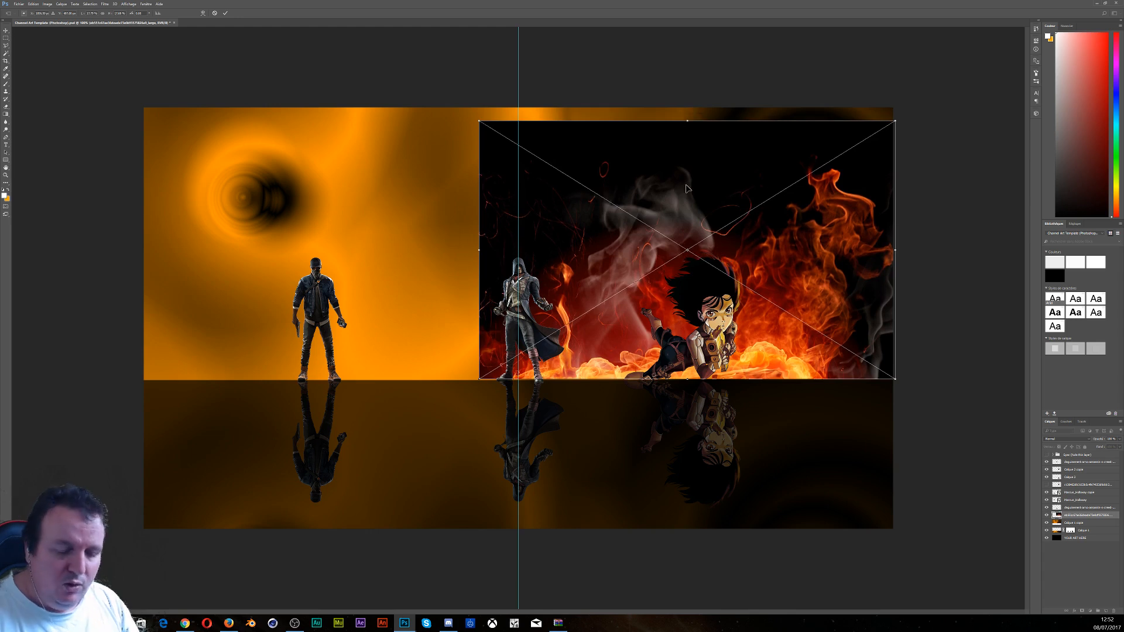
key(Return)
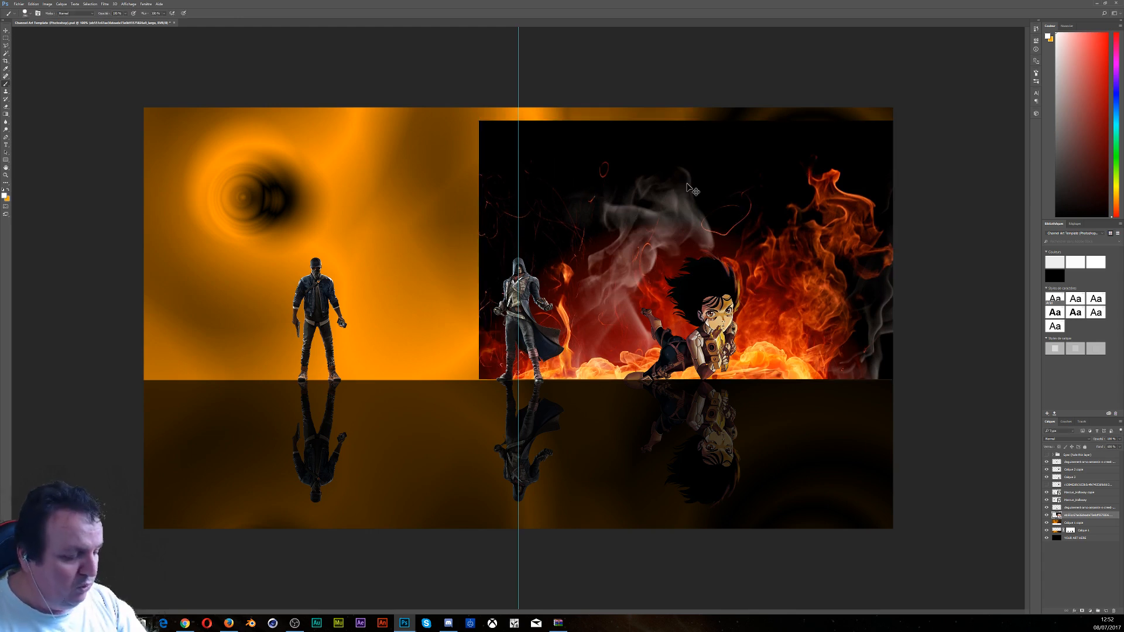
Duplicate the flame layer, flip the copy horizontally and place it against the original's left edge, behind the jacketed man
key(ctrl+j)
key(ctrl+t)
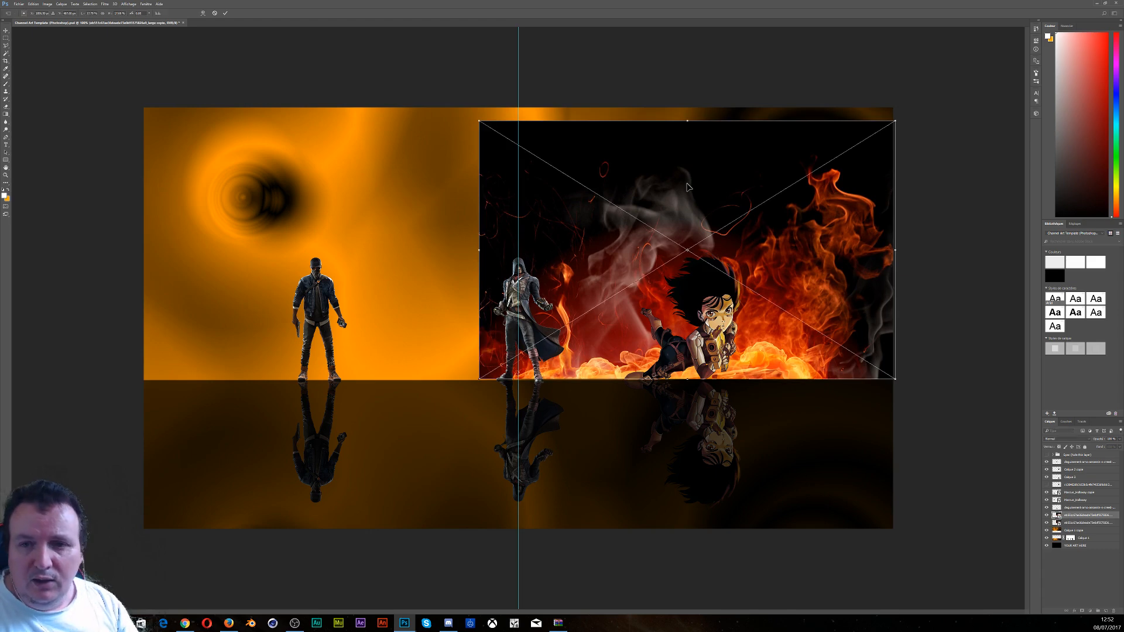
right_click(688, 186)
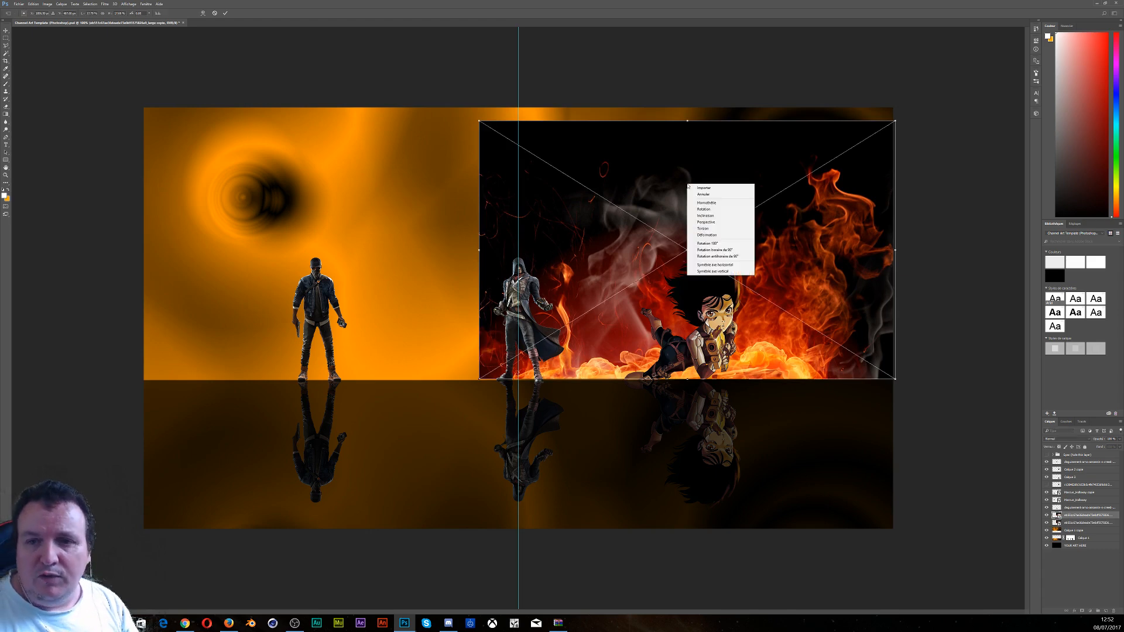
click(729, 266)
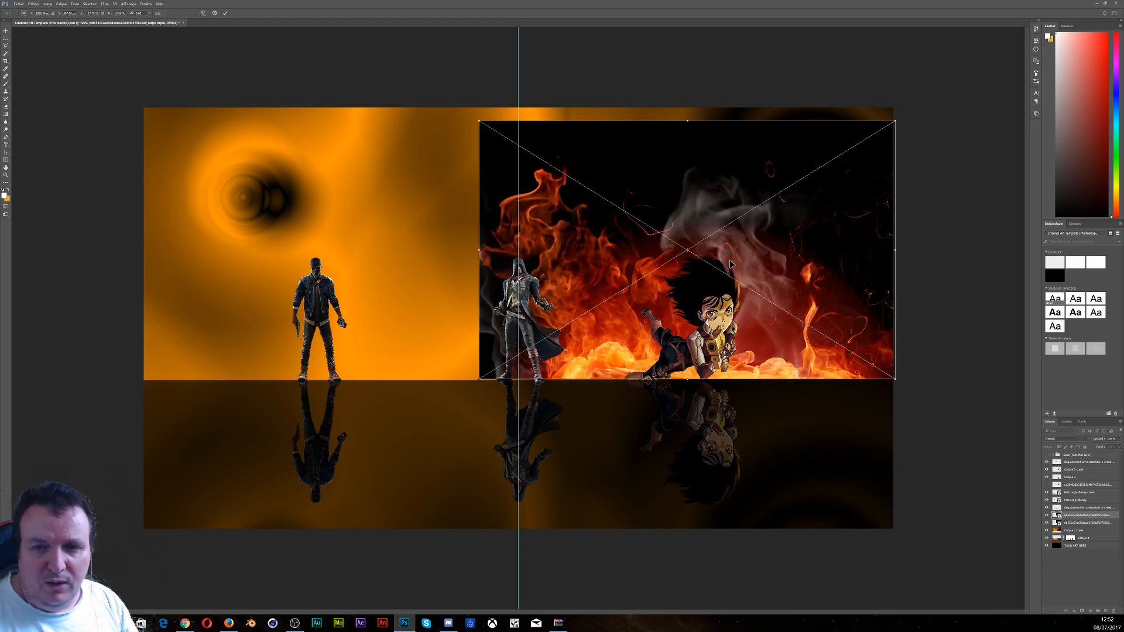
drag(734, 252, 314, 265)
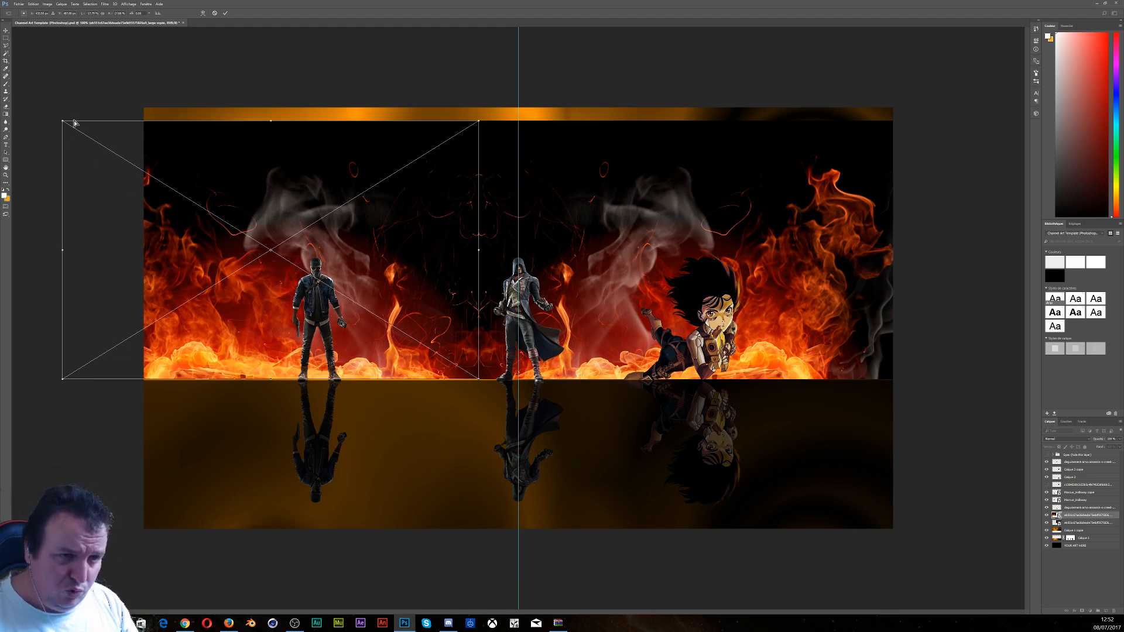
Distort the mirrored flame copy by lowering its upper-left corner, widen it slightly and shift it just below the floor line
drag(63, 124, 92, 198)
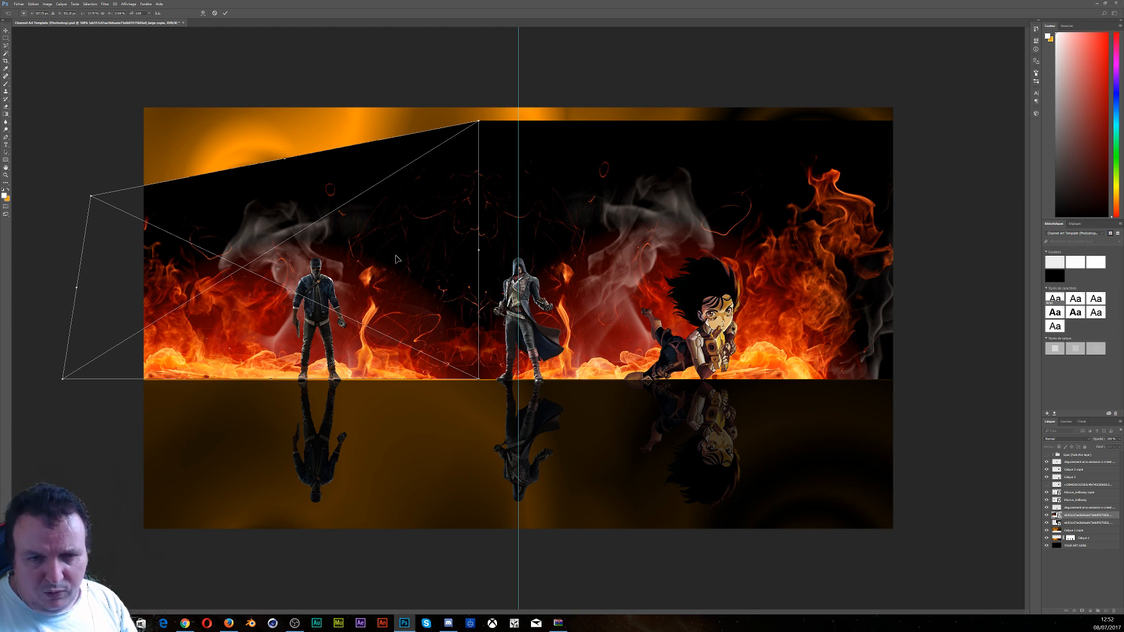
drag(396, 259, 395, 260)
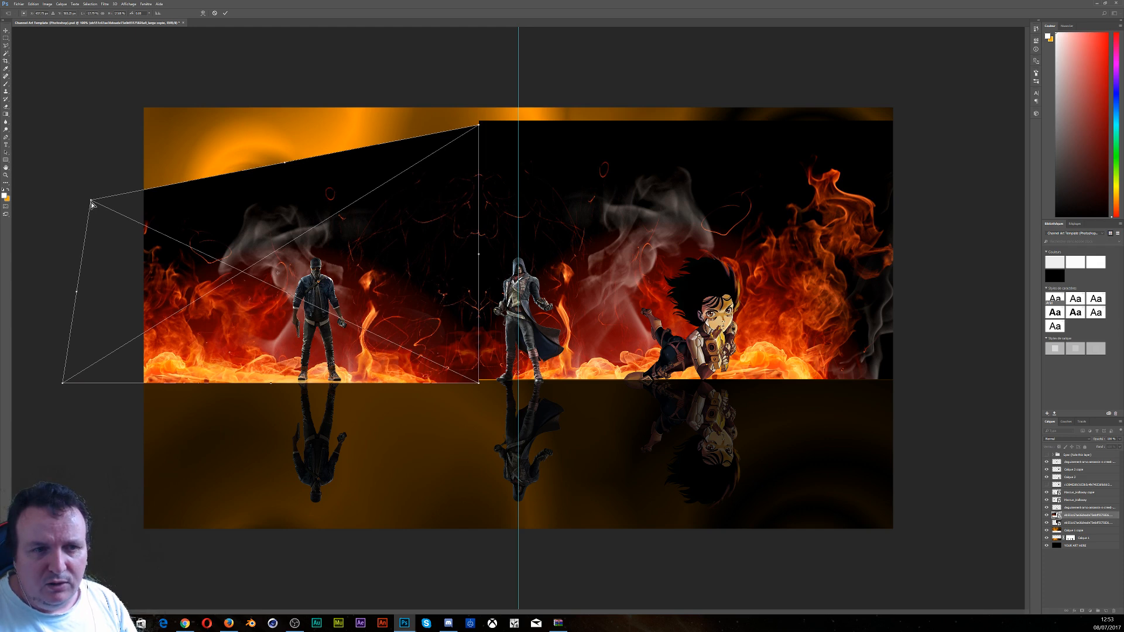
drag(90, 200, 82, 195)
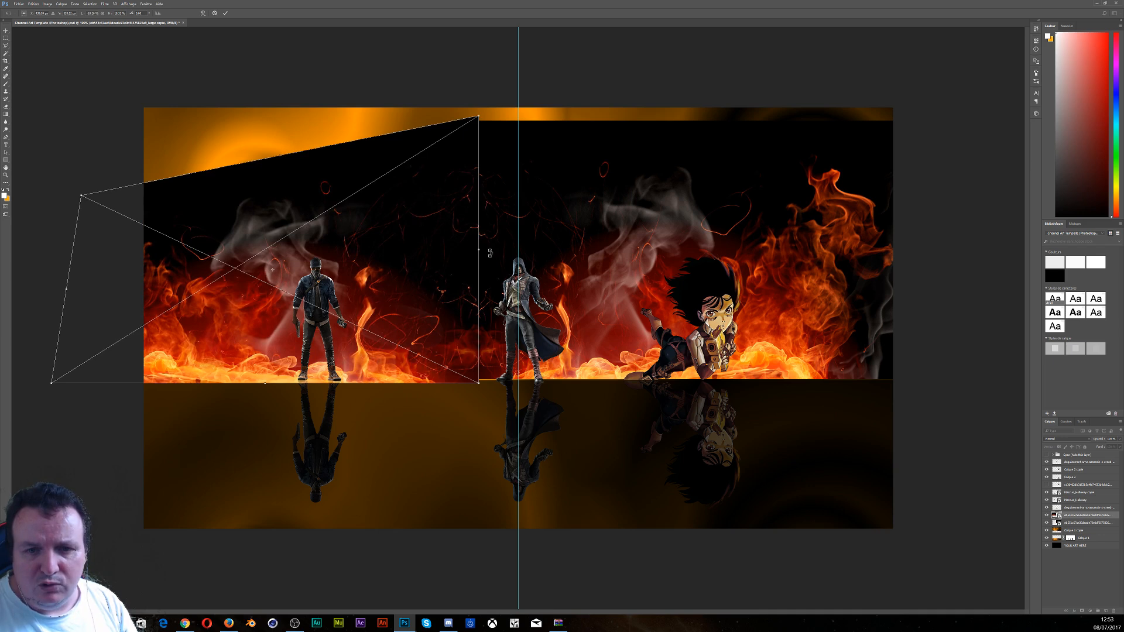
drag(379, 283, 380, 286)
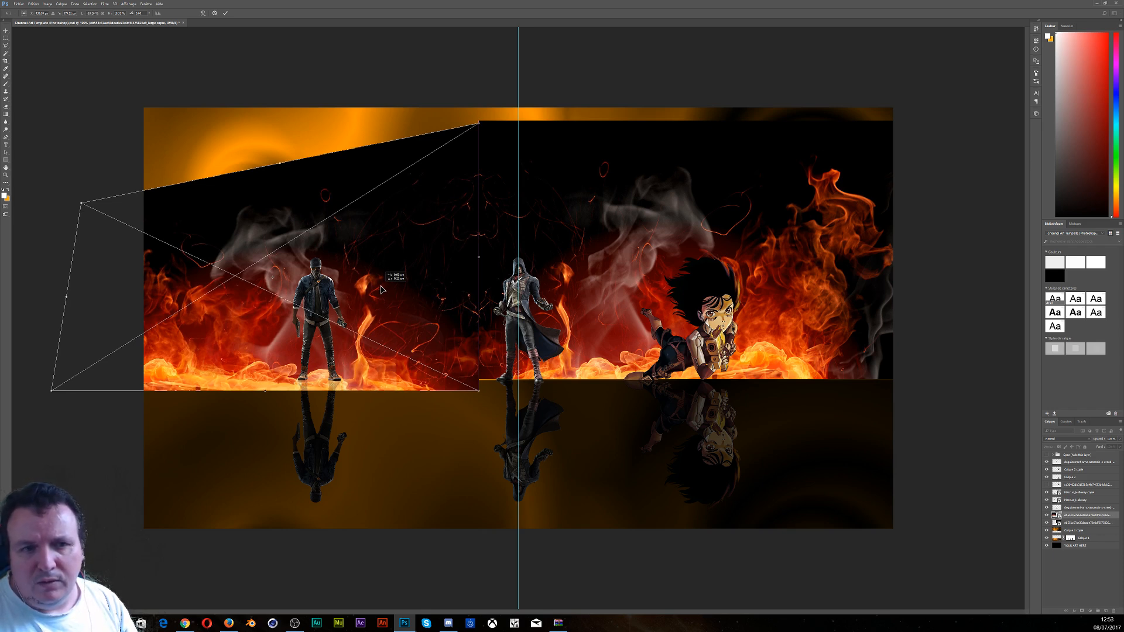
drag(381, 289, 380, 289)
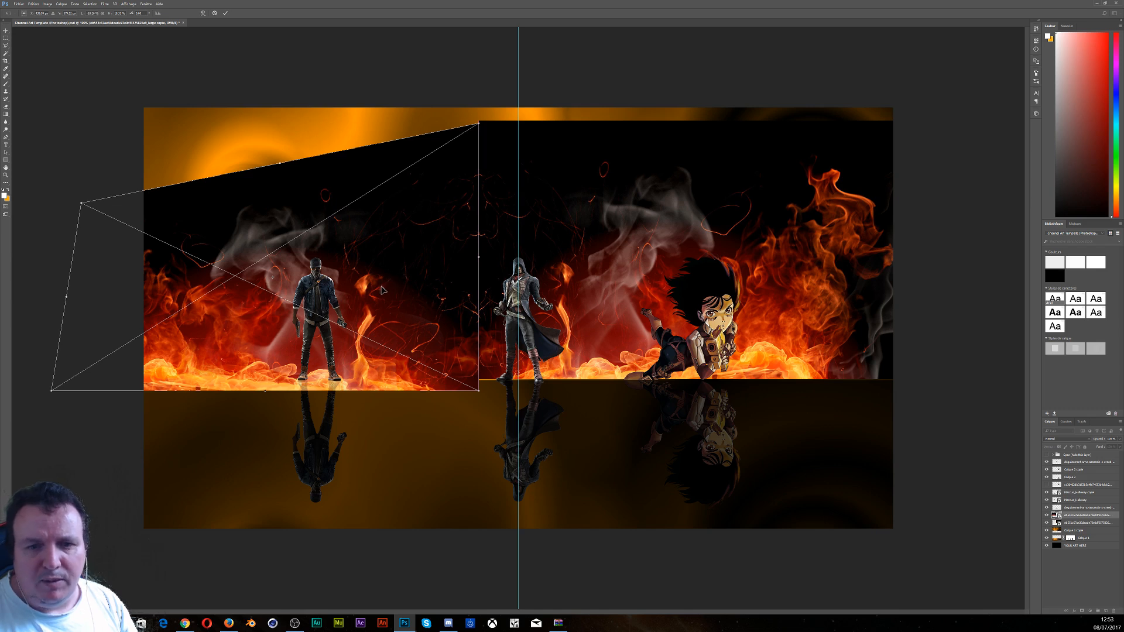
key(Return)
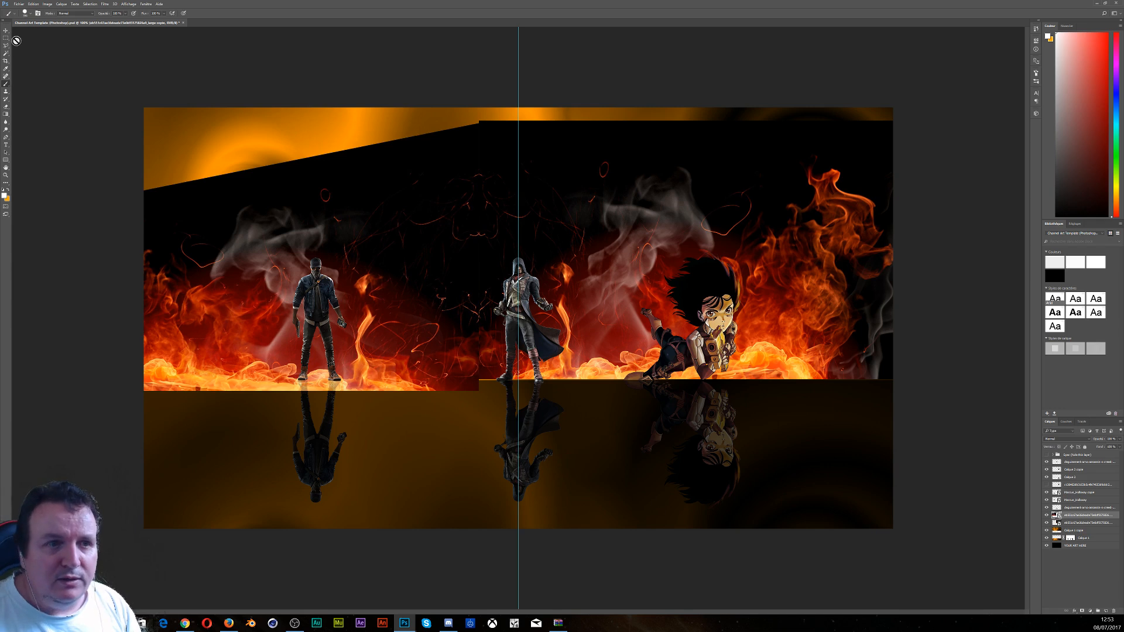
Merge the two flame layers into a single layer and undo the trial move of the merged flames
key(v)
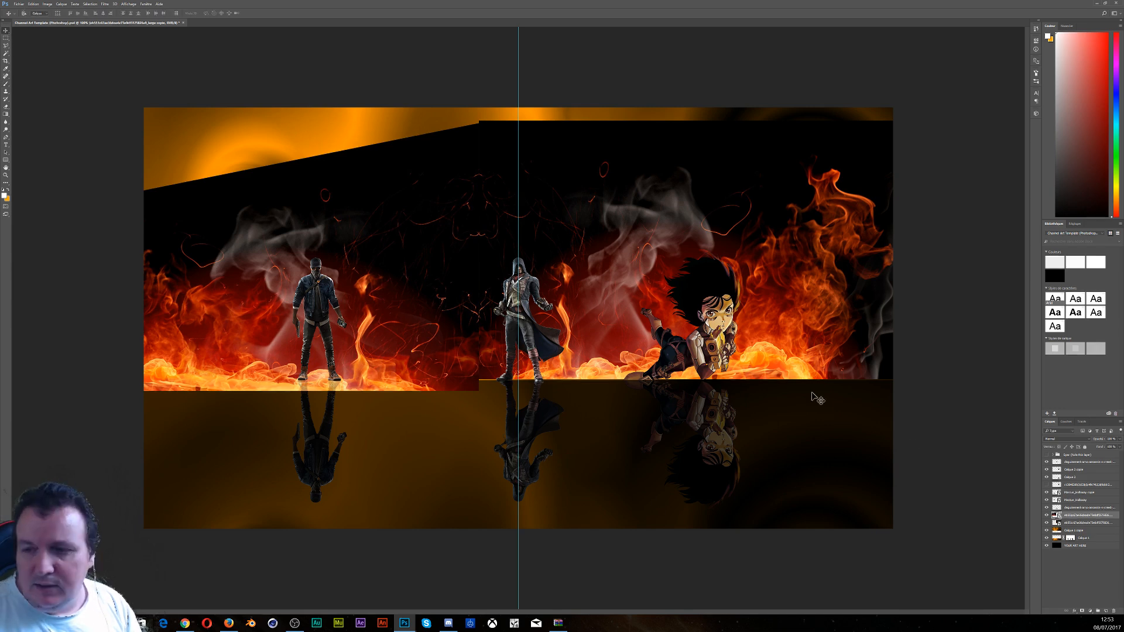
click(1086, 523)
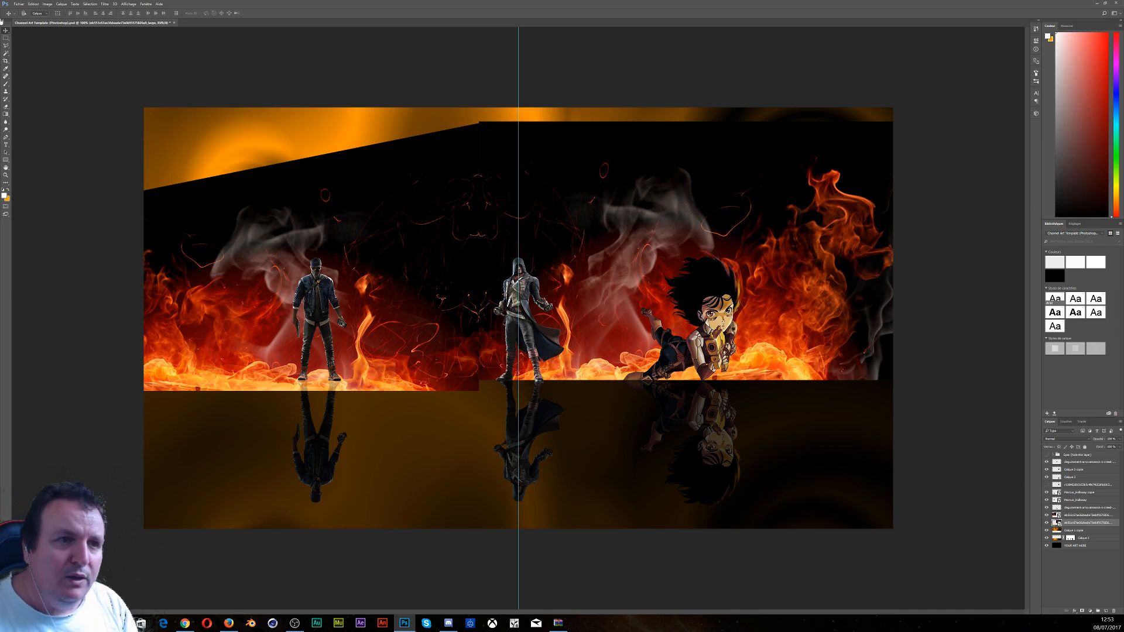
shift+click(1088, 521)
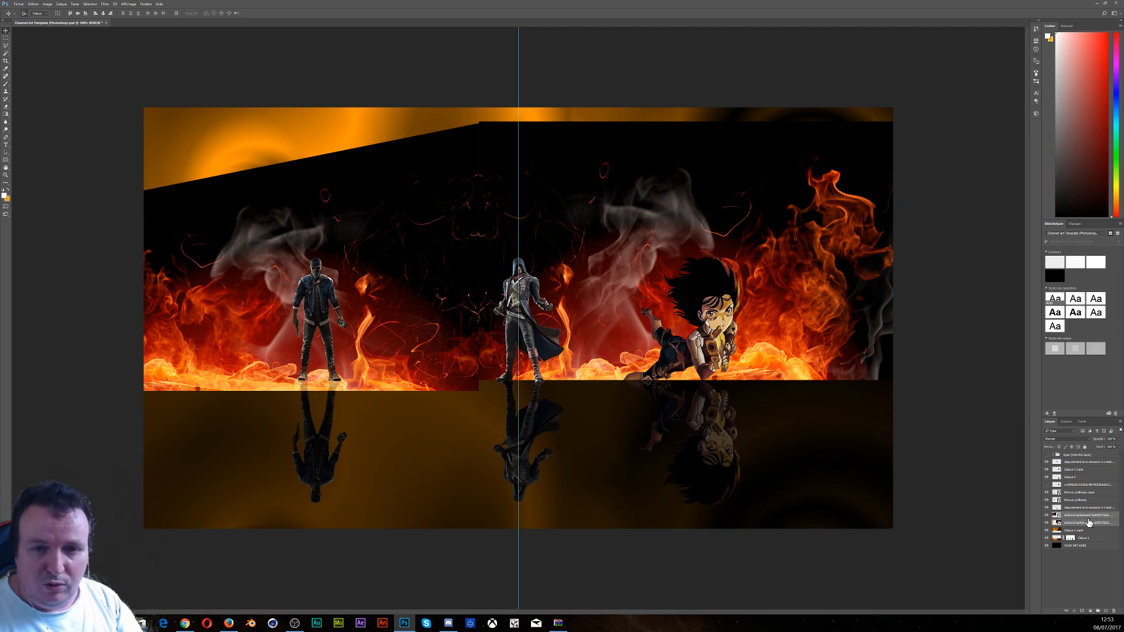
key(ctrl+e)
drag(584, 281, 614, 248)
key(ctrl+z)
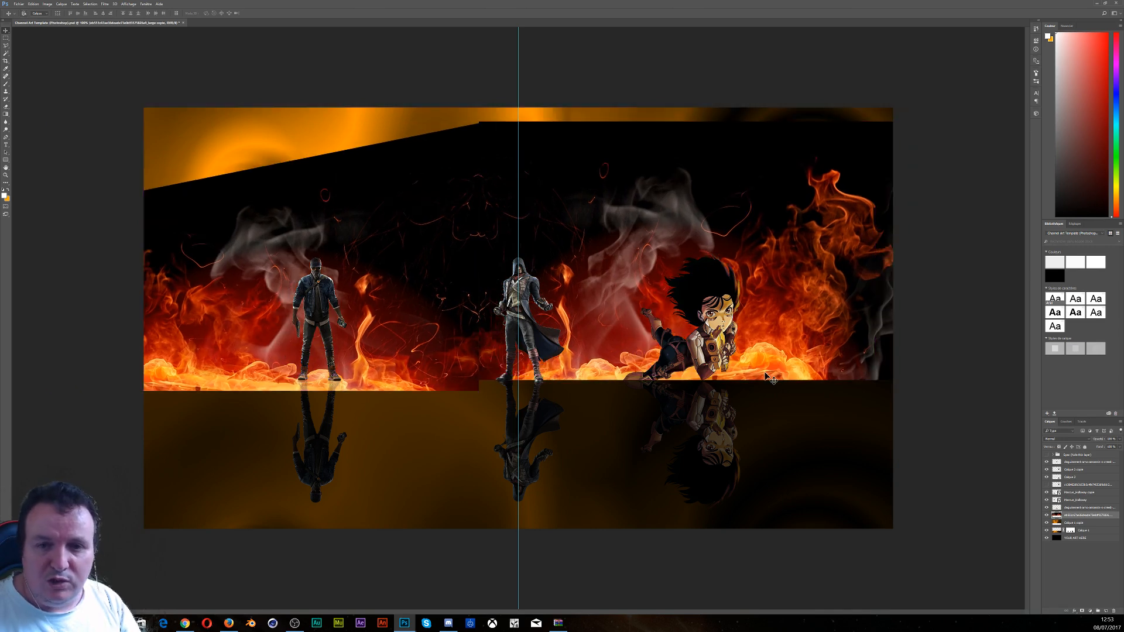
Copy the merged flames above the floor line to a new layer and delete the original merged flame layer
click(6, 37)
drag(143, 108, 939, 380)
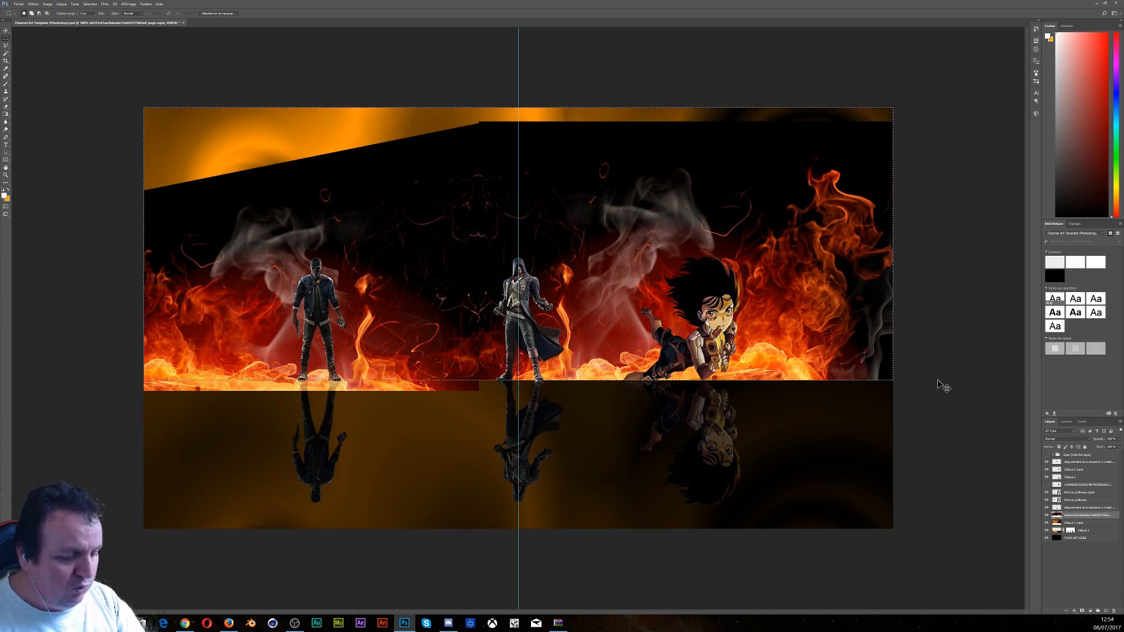
key(ctrl+j)
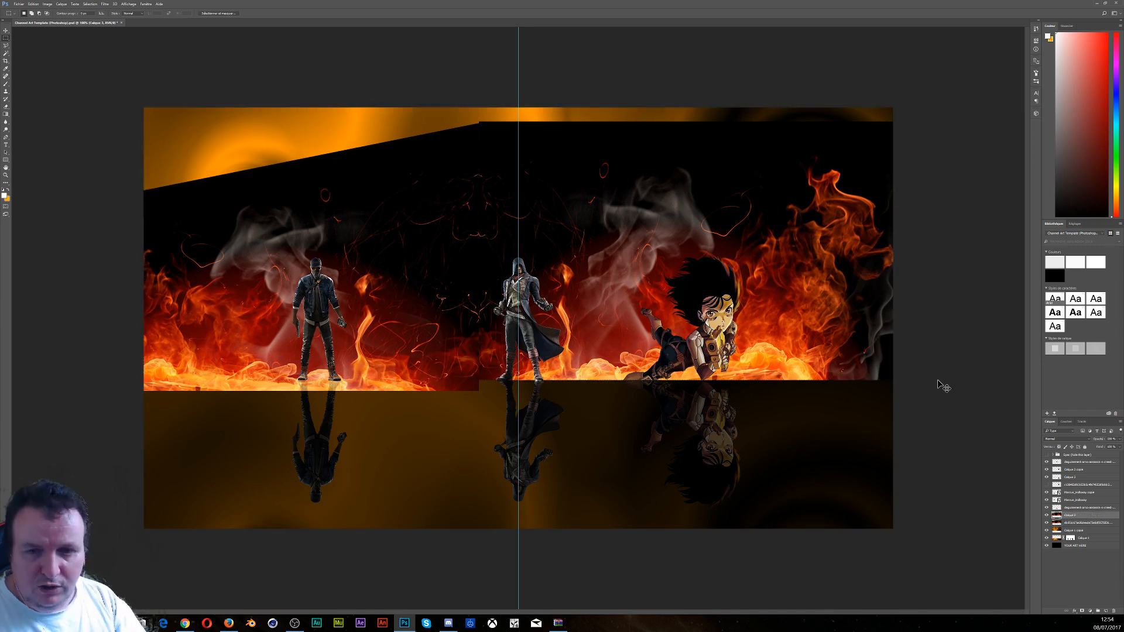
click(1085, 522)
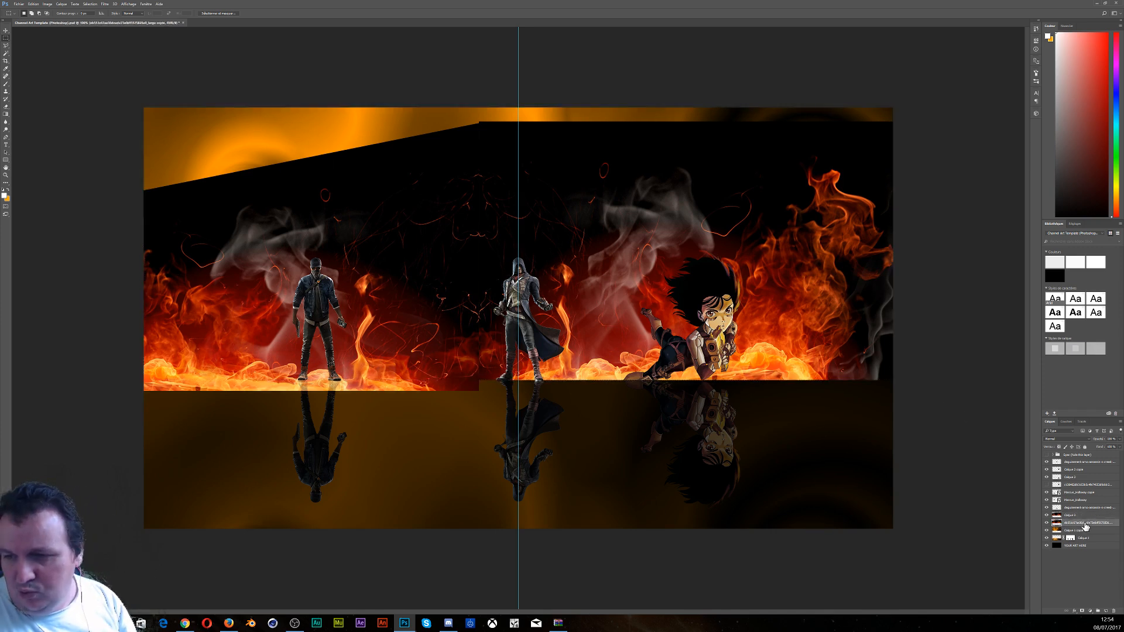
click(1115, 611)
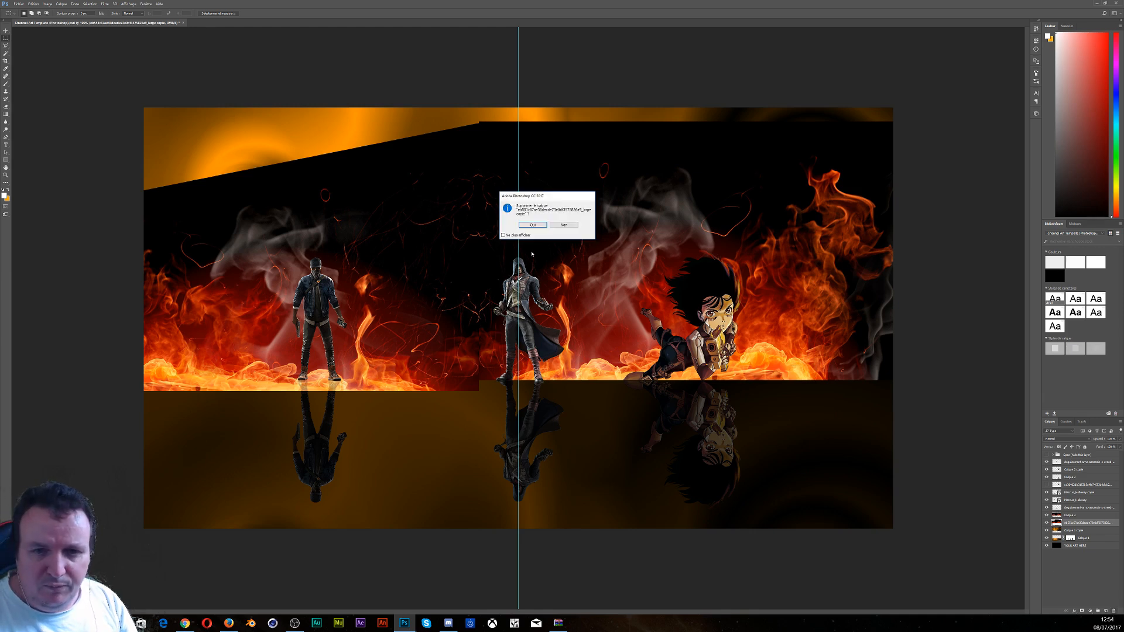
click(533, 225)
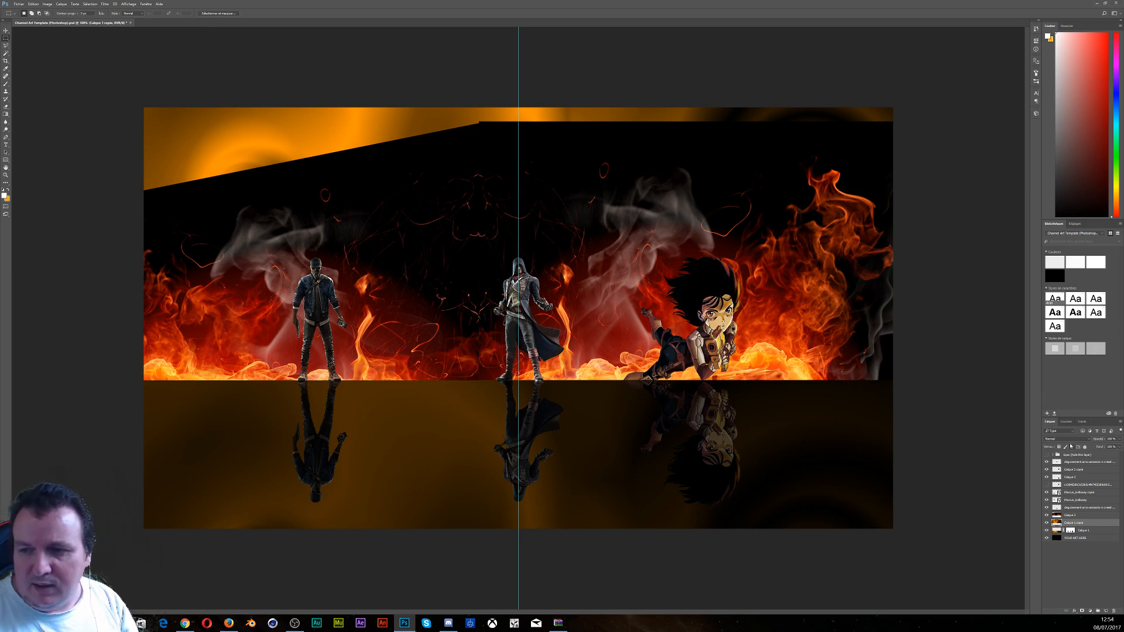
Try out a range of blend modes on the orange background copy layer and return it to Normal
click(1067, 439)
click(1065, 441)
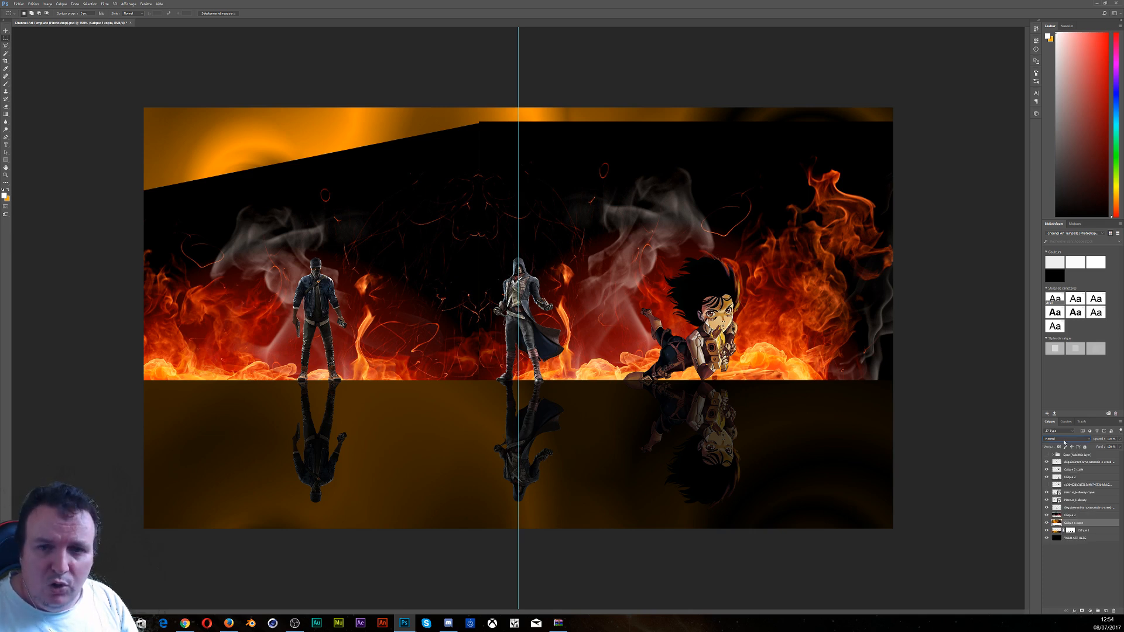
key(Down)
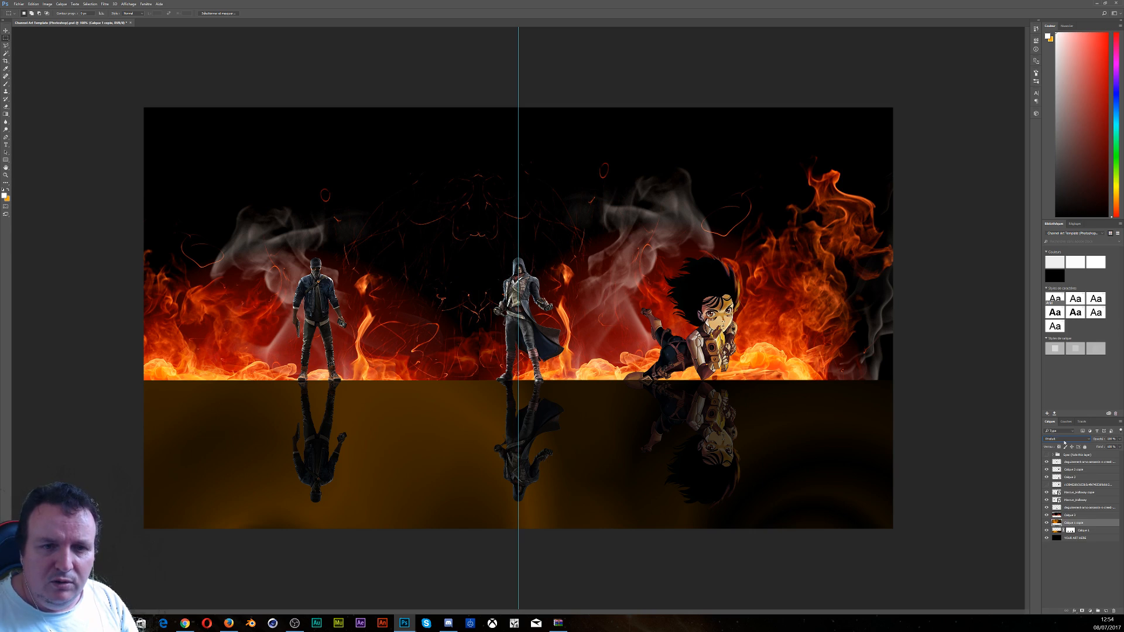
key(Down)
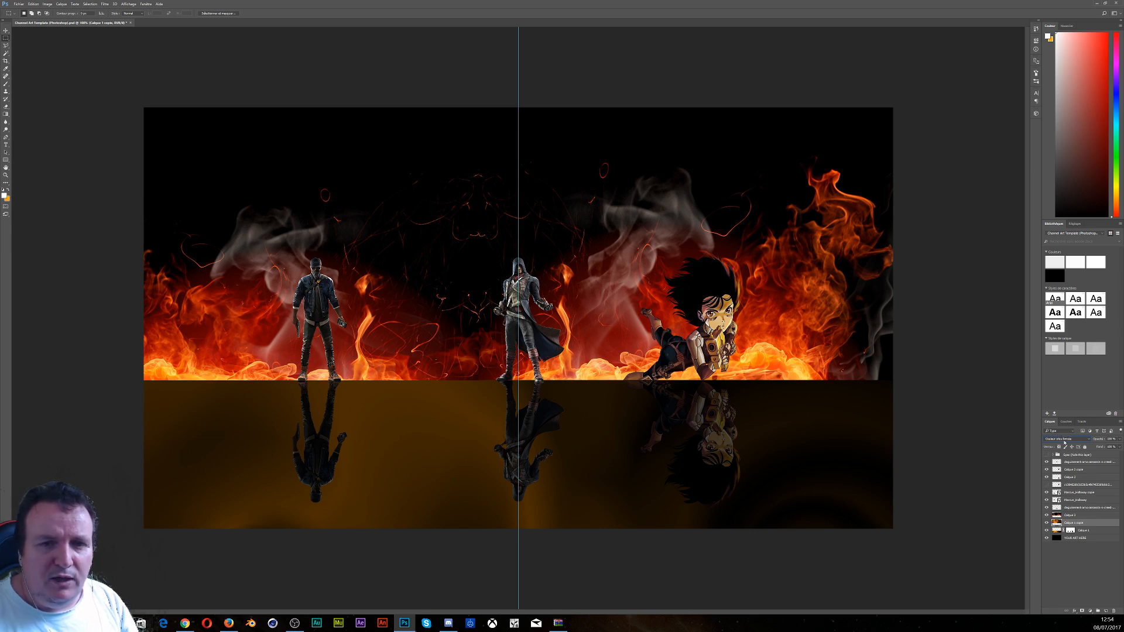
key(Down)
key(Down)
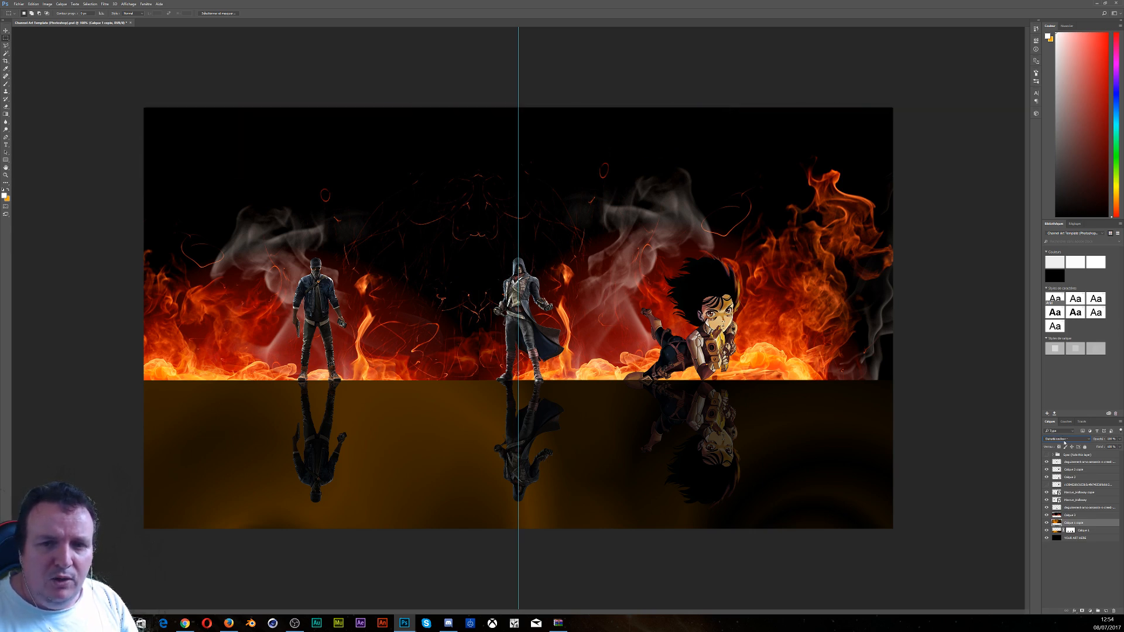
key(Down)
key(Down)
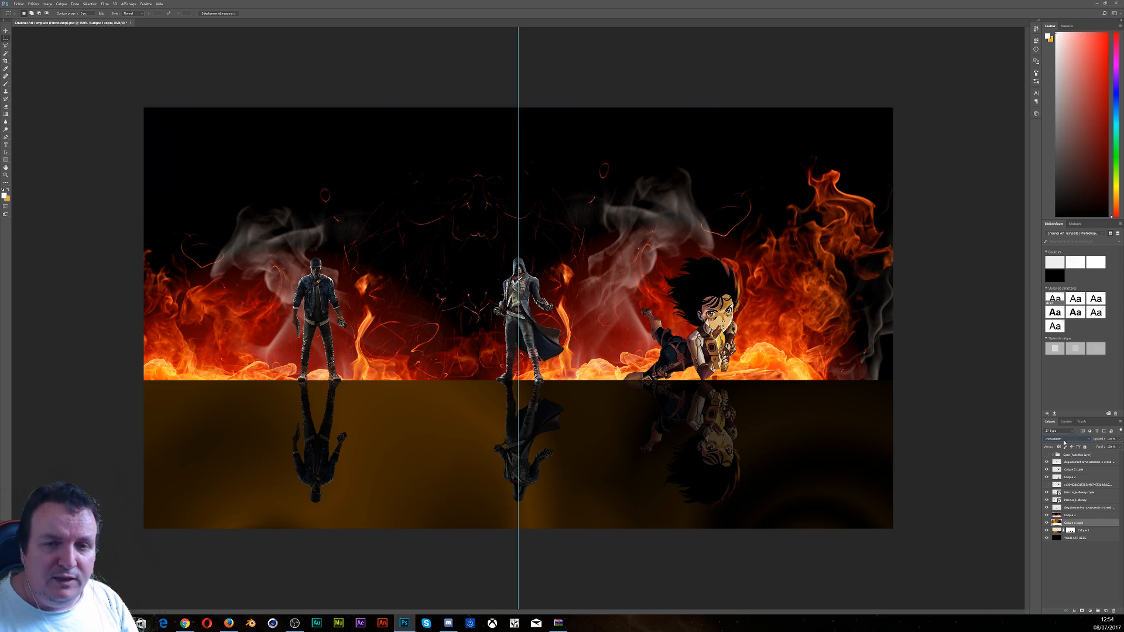
key(Down)
key(Down)
key(Down)
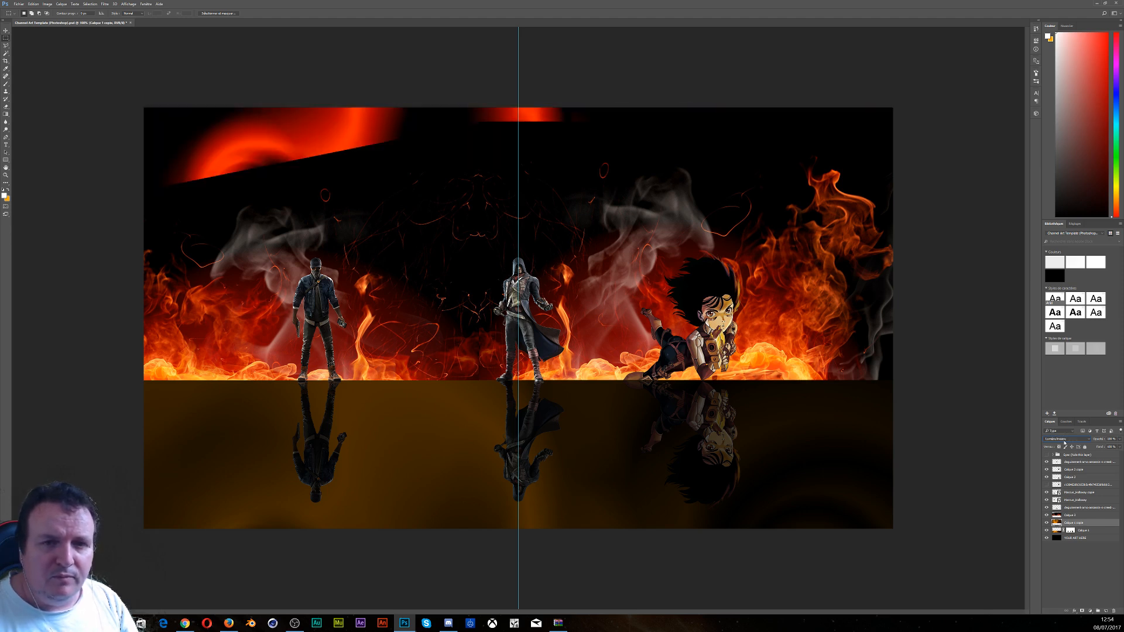
key(Down)
key(Down)
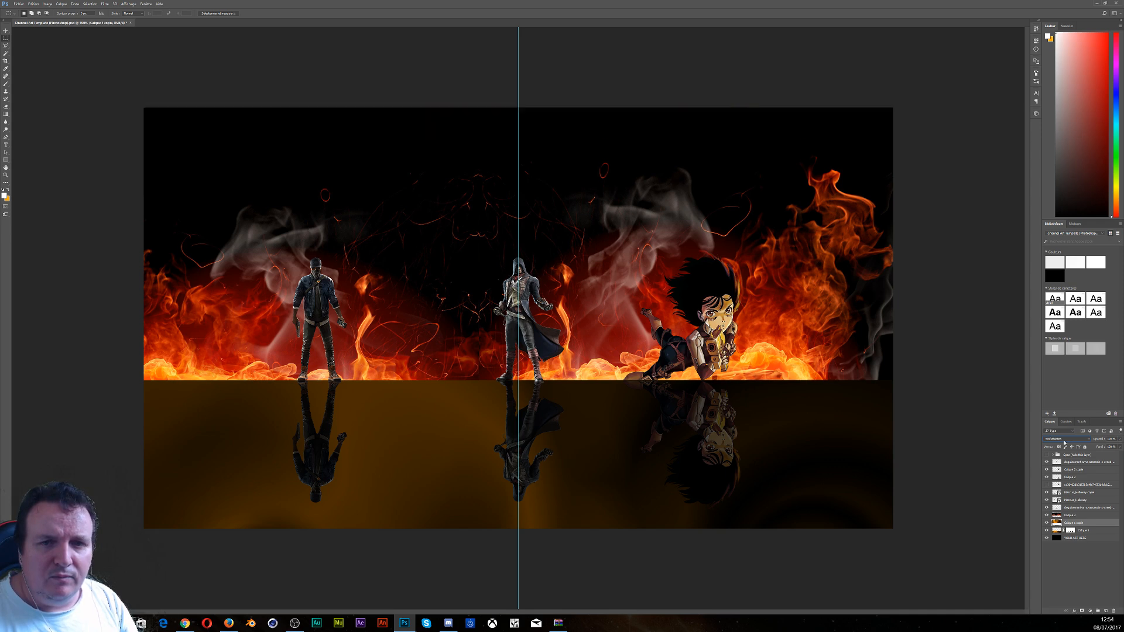
key(Down)
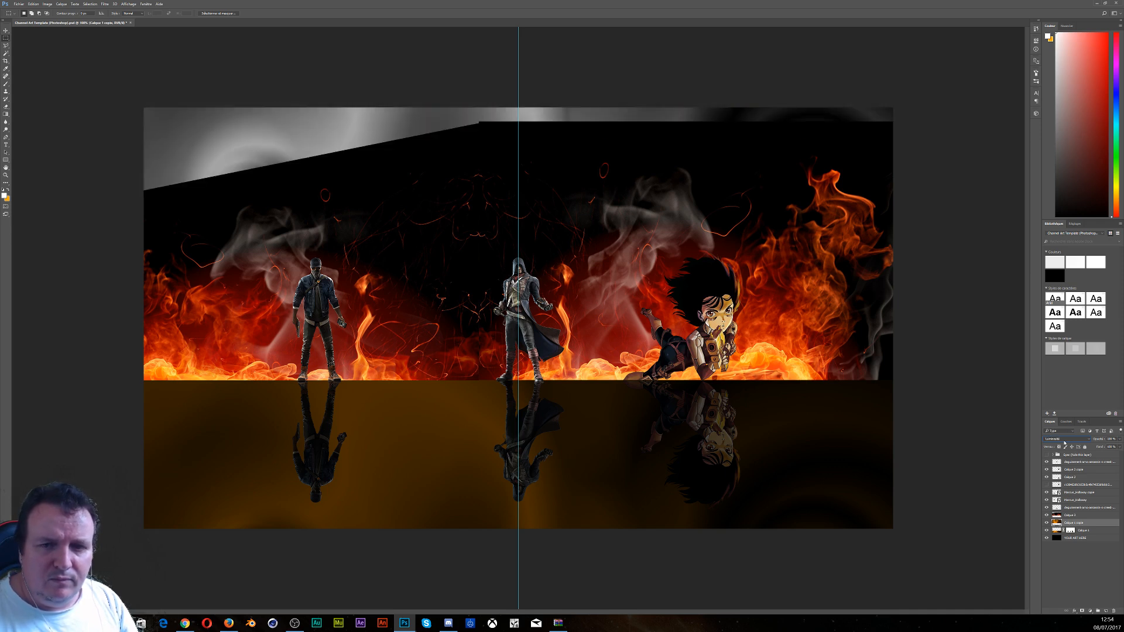
key(Down)
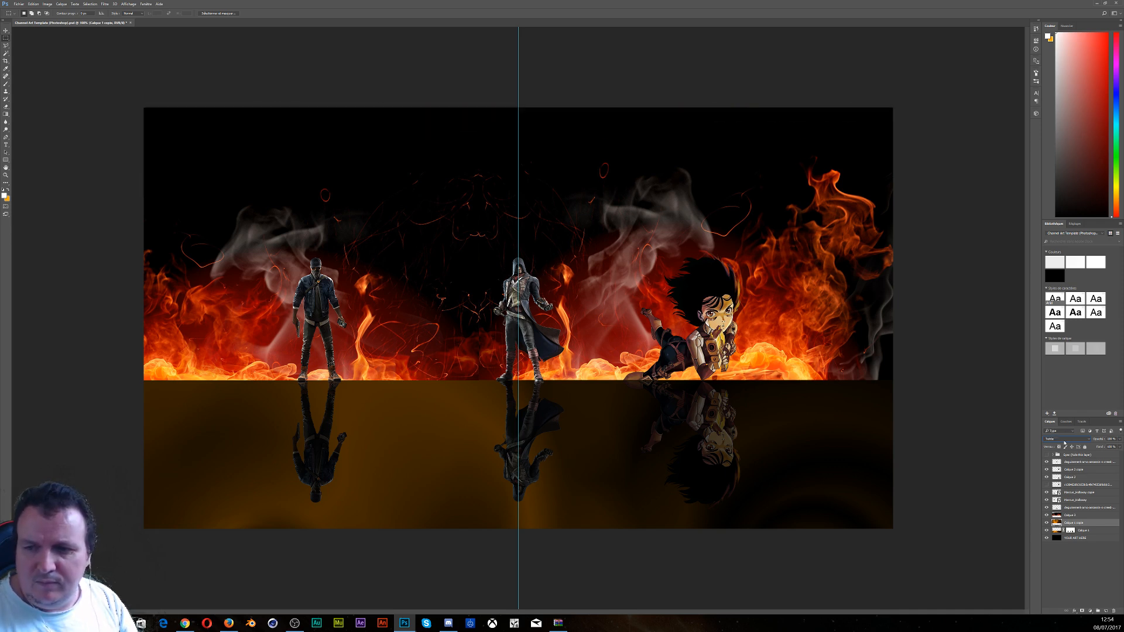
key(Up)
key(Up)
key(Up)
key(Up)
key(Up)
key(Up)
key(Up)
key(Up)
key(Up)
key(Up)
key(Up)
key(Up)
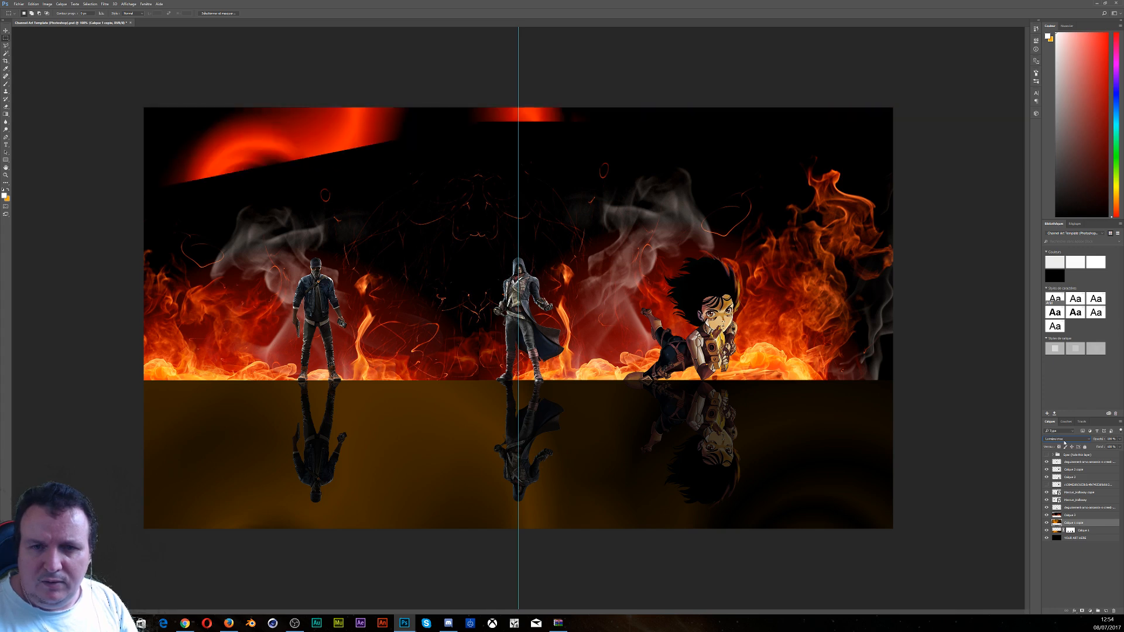
key(Down)
key(Down)
key(Down)
key(Down)
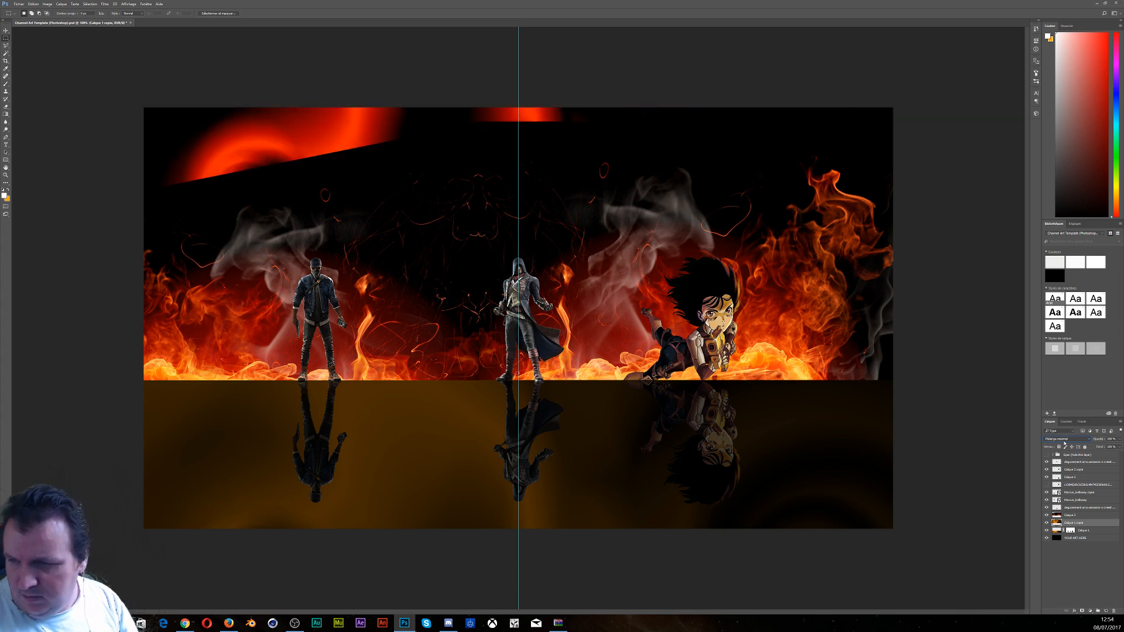
key(Down)
key(Down)
key(Down)
key(Down)
key(Down)
key(Down)
key(Down)
key(Down)
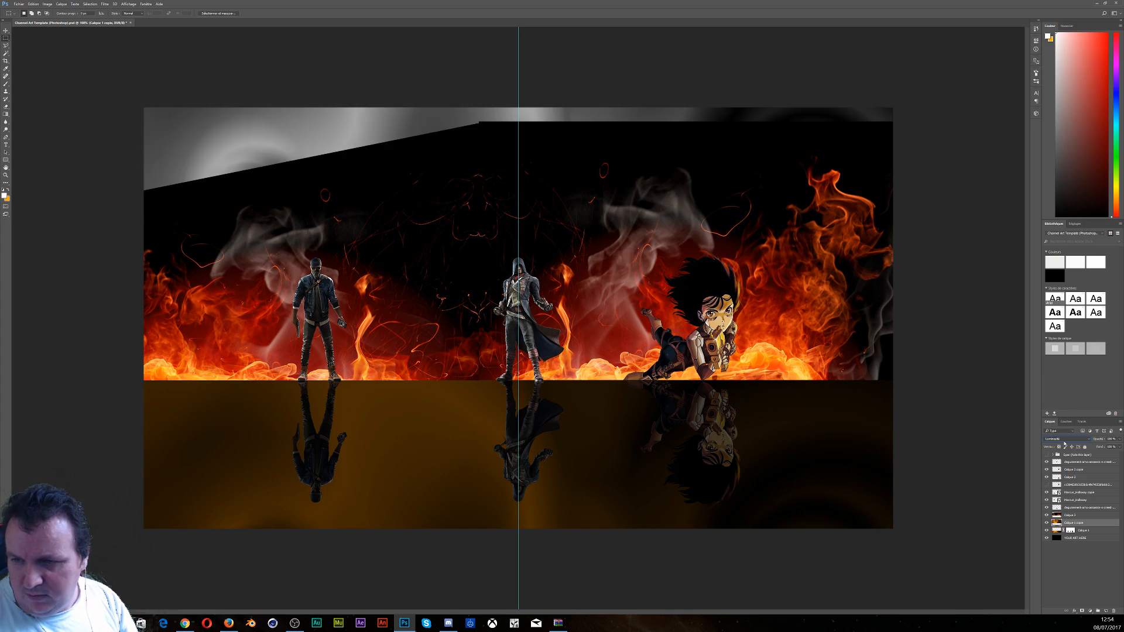
key(Up)
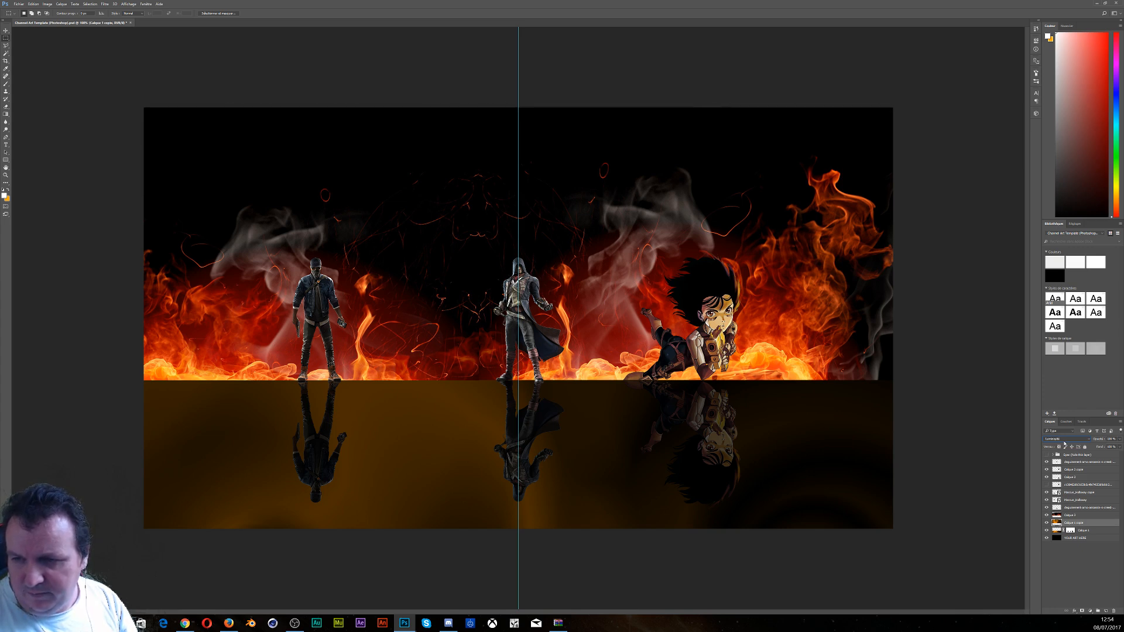
key(Down)
key(Up)
key(Up)
key(Up)
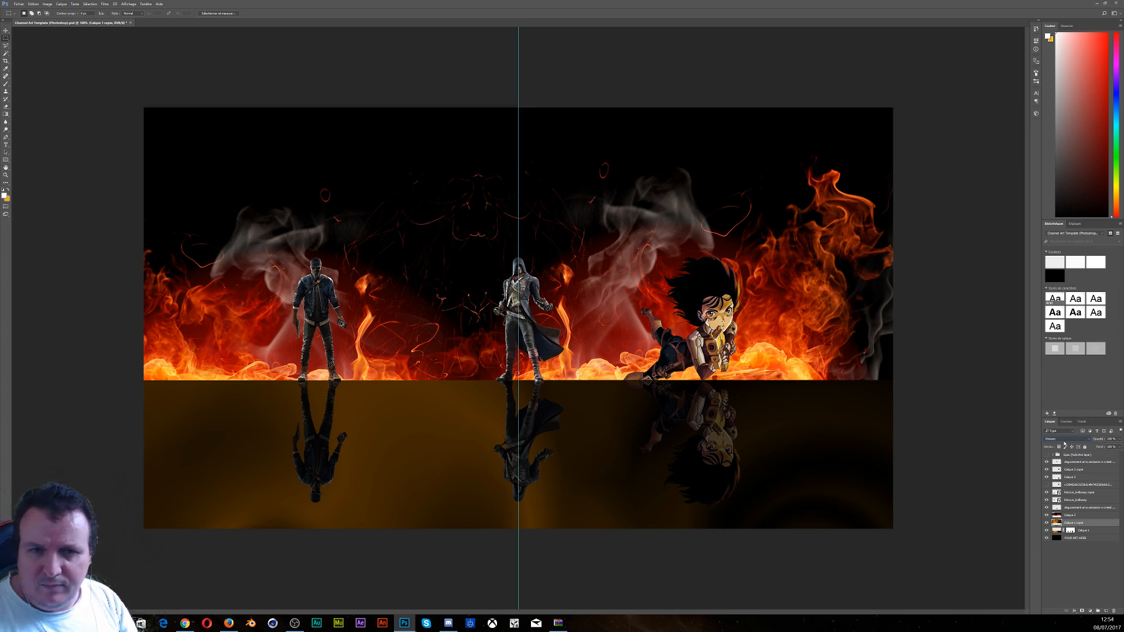
key(Up)
key(Up)
key(Up)
key(Up)
key(Up)
key(Up)
key(Up)
key(Up)
key(Up)
key(Up)
key(Up)
key(Up)
key(Up)
key(Up)
key(Up)
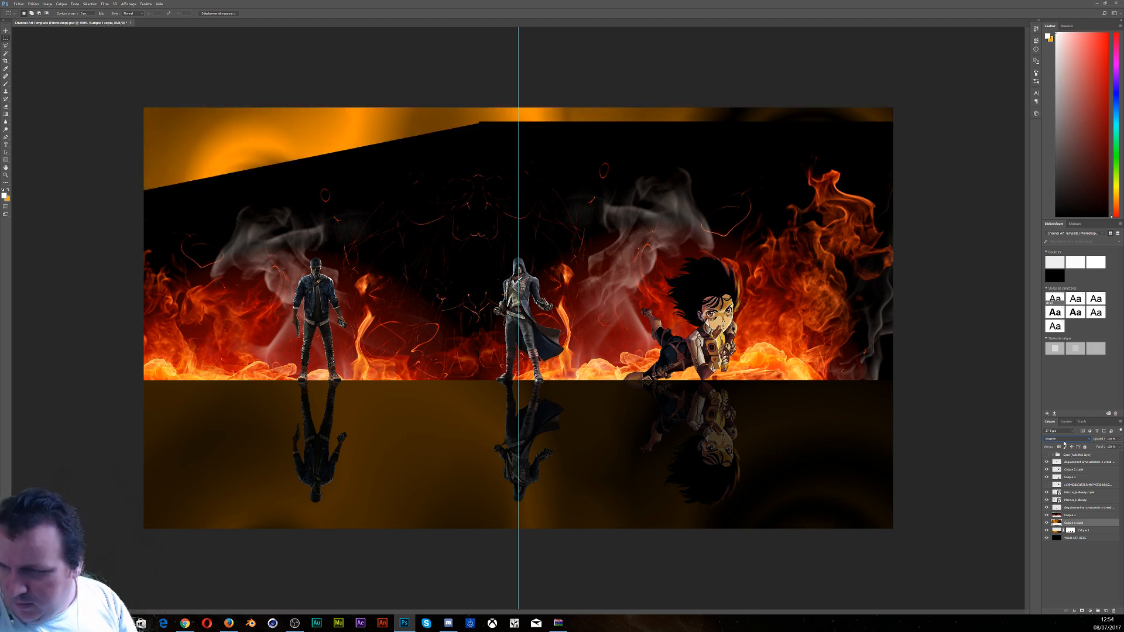
key(Up)
key(Up)
key(Up)
key(Up)
key(Up)
key(Up)
key(Up)
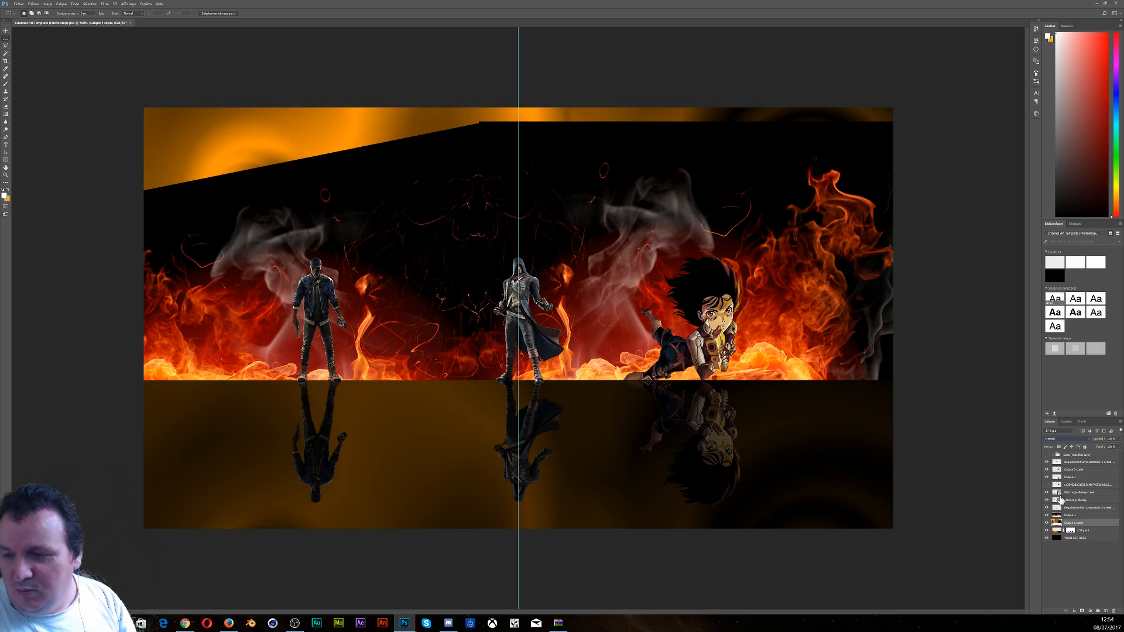
Set the merged flame layer's blend mode to Superposition (Screen) so the flames blend into the orange background
click(1068, 516)
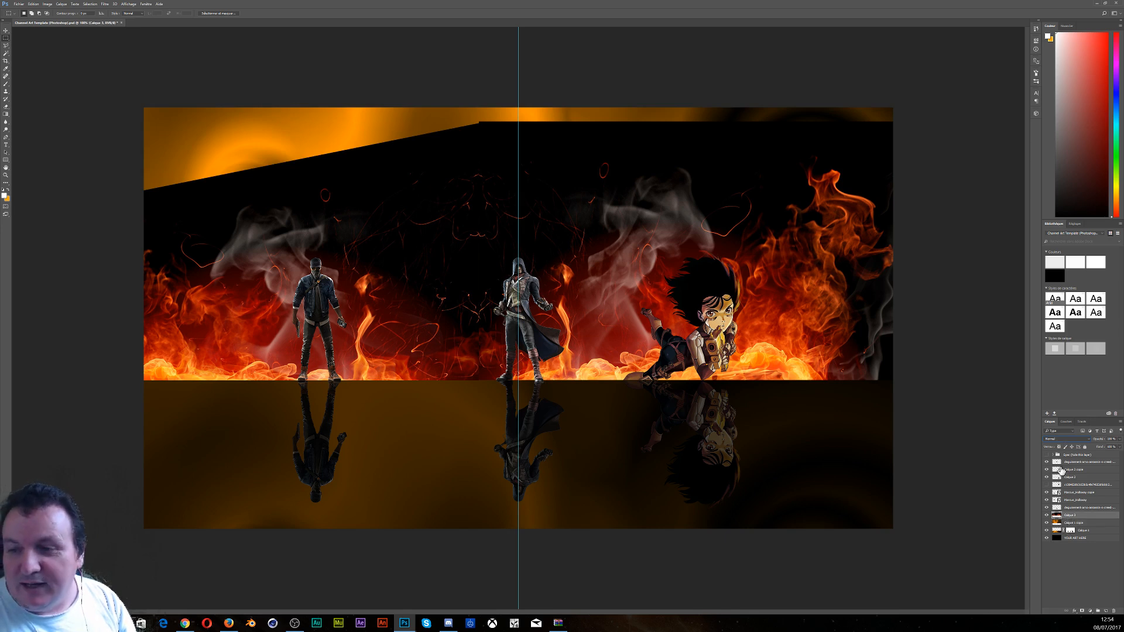
click(1056, 441)
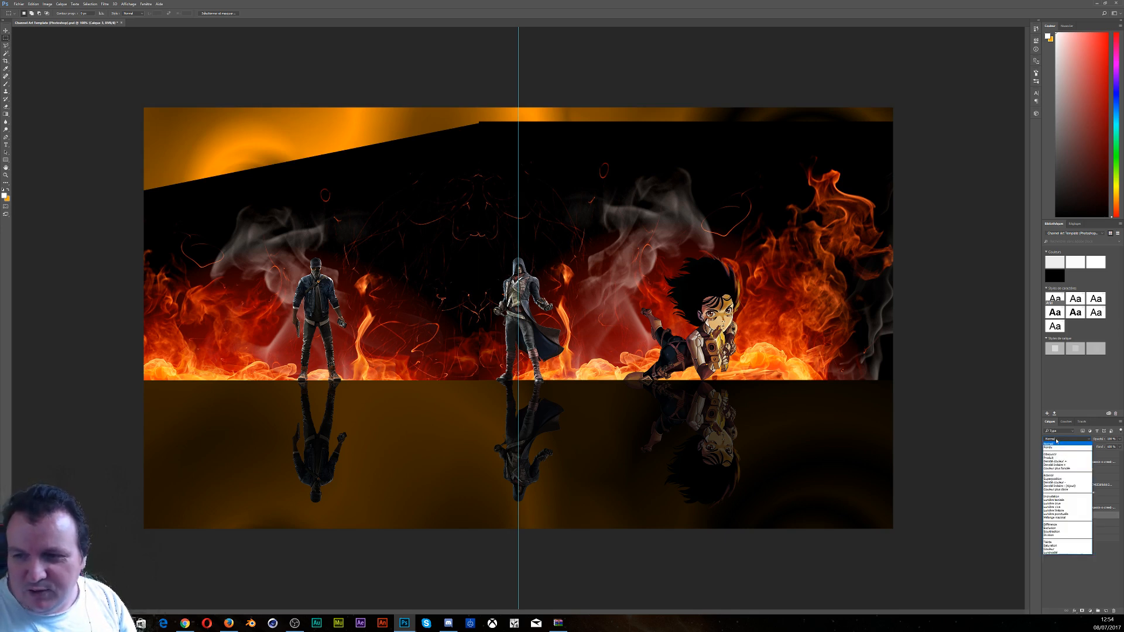
click(1056, 441)
scroll(1056, 441, down, 6)
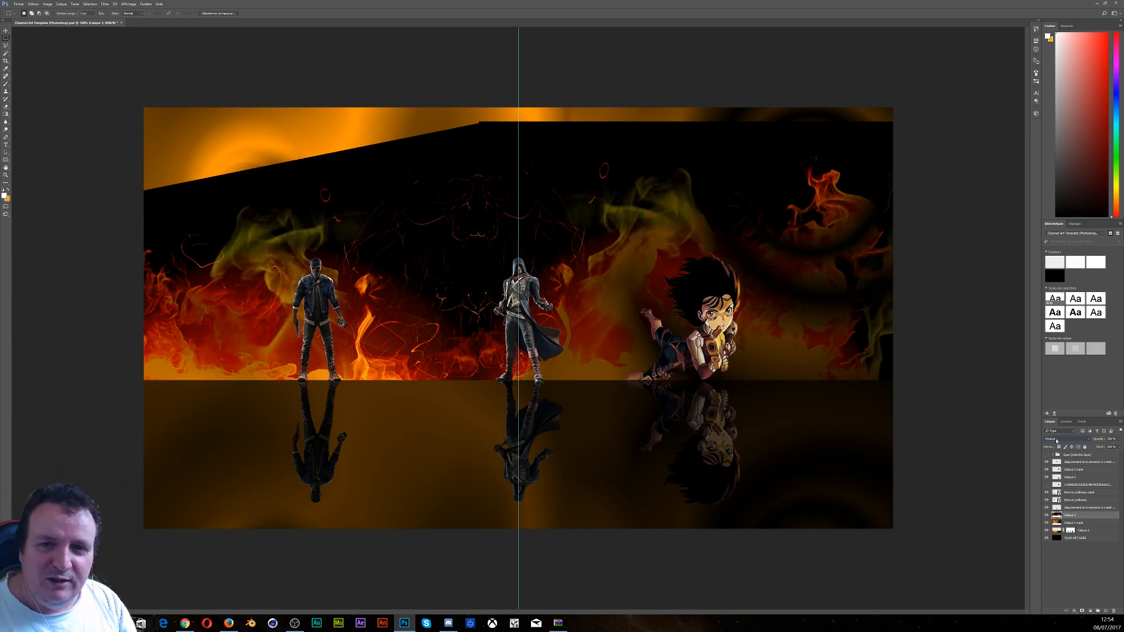
scroll(1056, 440, down, 1)
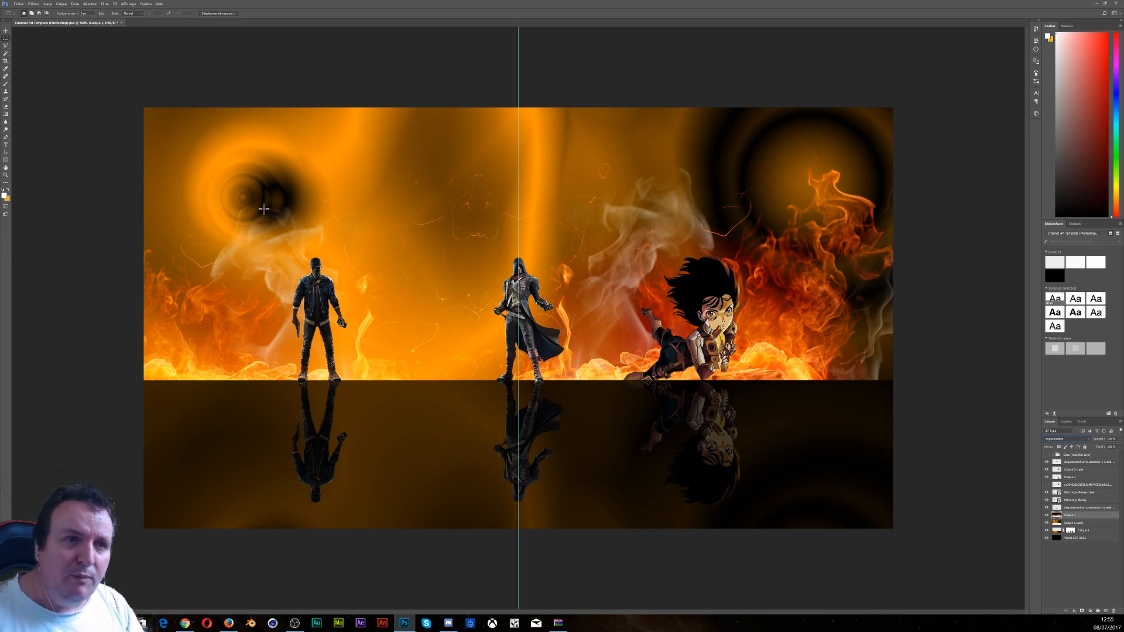
Shift the flame layer's hue from red toward golden yellow with a Hue/Saturation adjustment
click(48, 4)
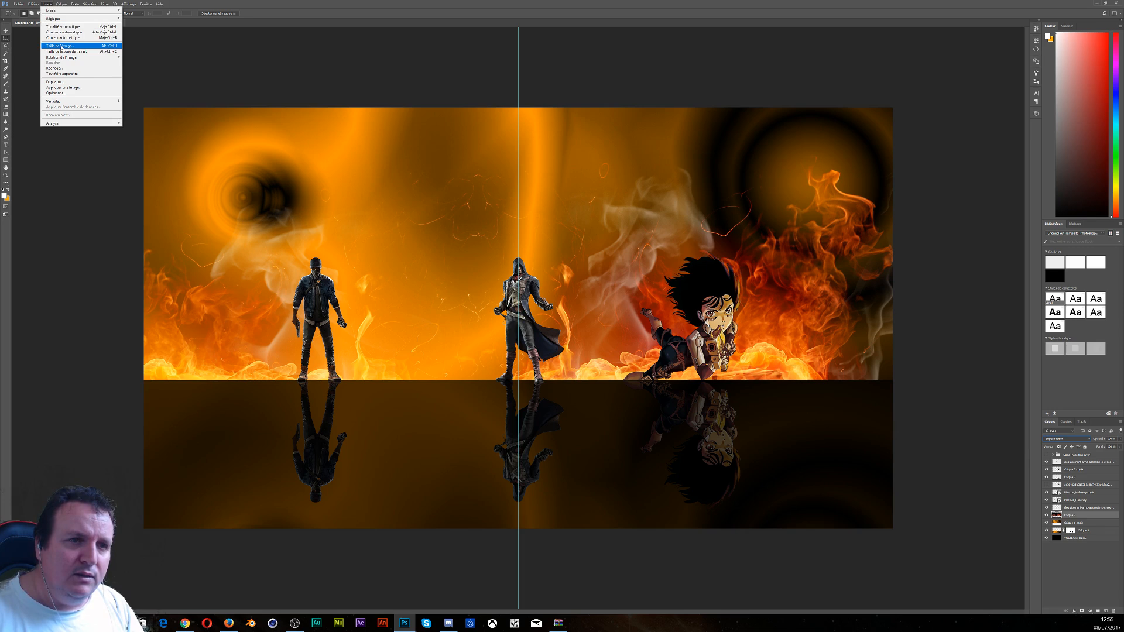
mouse_move(56, 19)
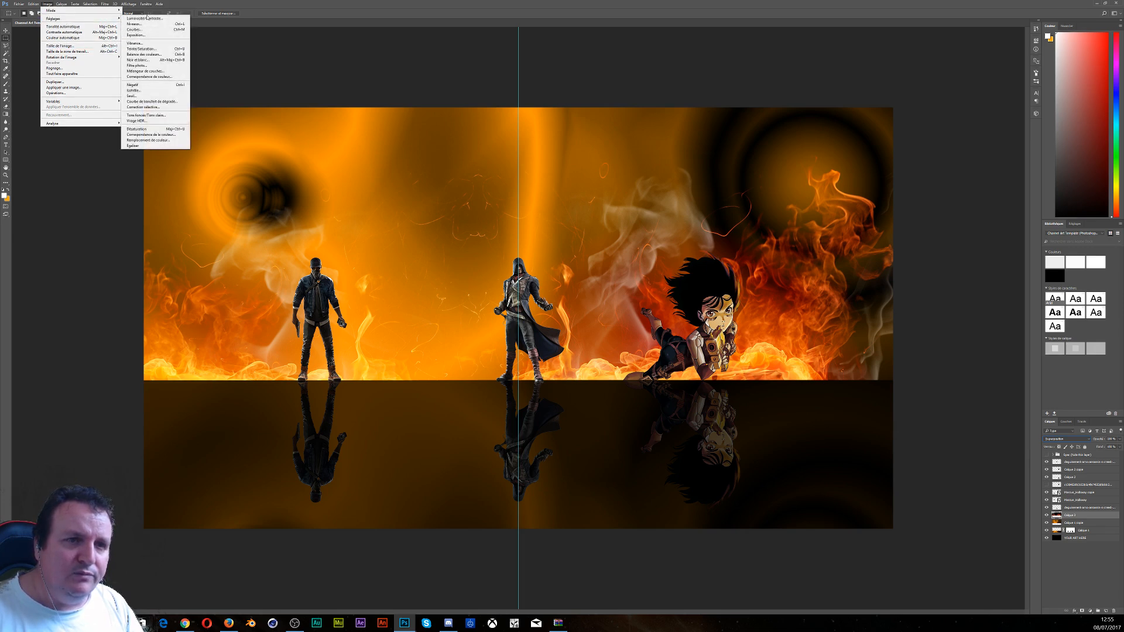
click(149, 48)
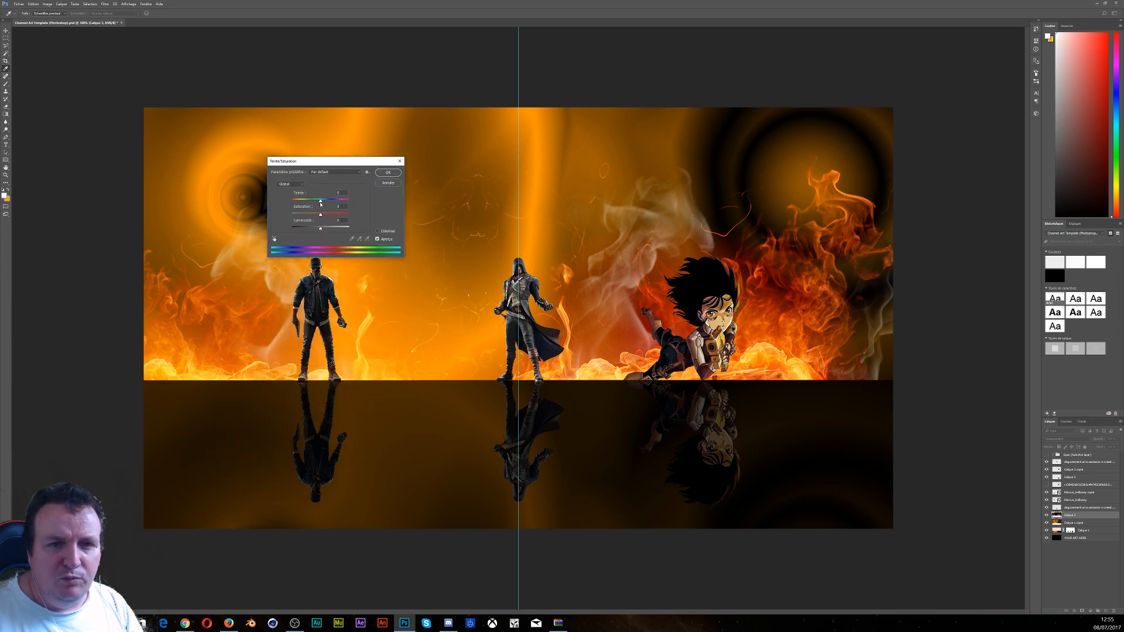
mouse_move(320, 201)
mouse_down()
mouse_move(348, 204)
mouse_move(327, 204)
mouse_up()
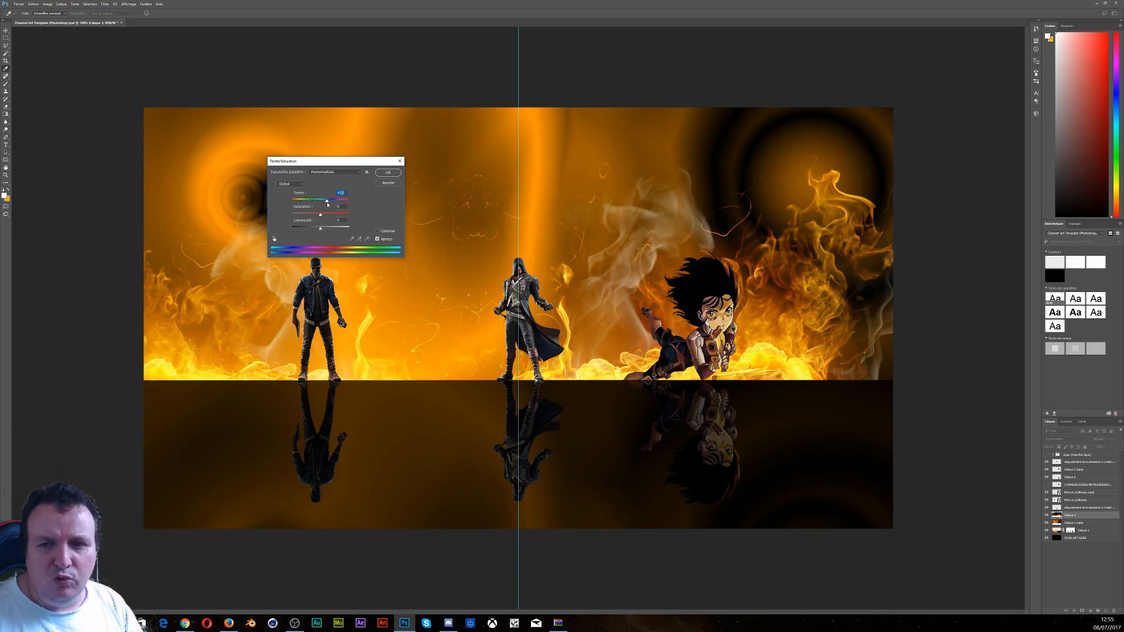
click(381, 174)
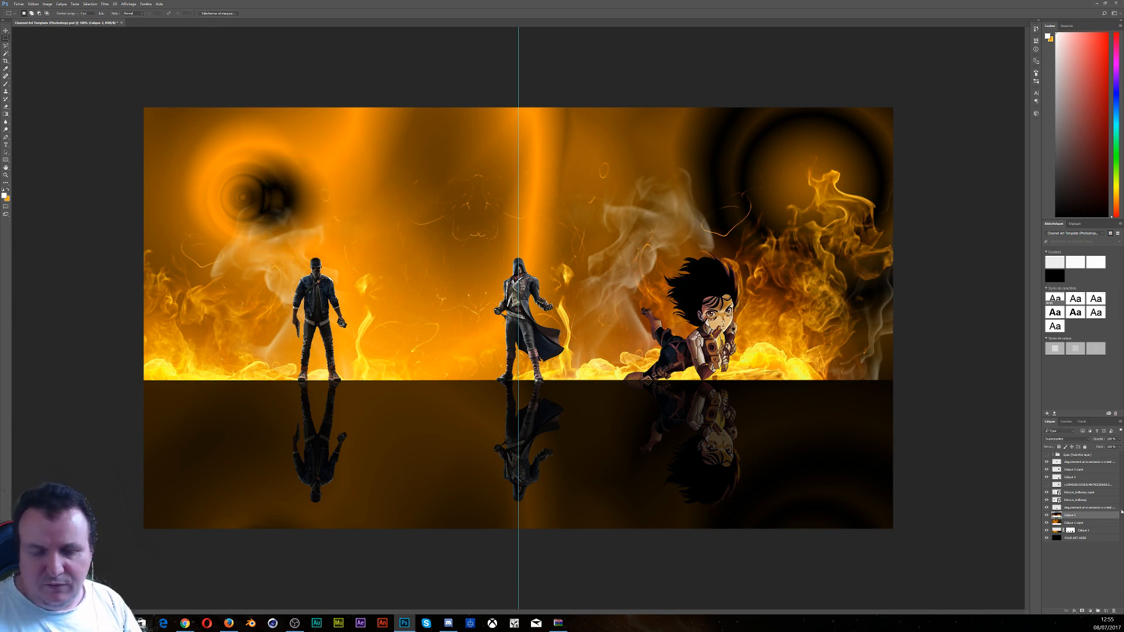
Duplicate the flame layer, flip the copy vertically and place it directly below the floor line as a reflection
key(ctrl+j)
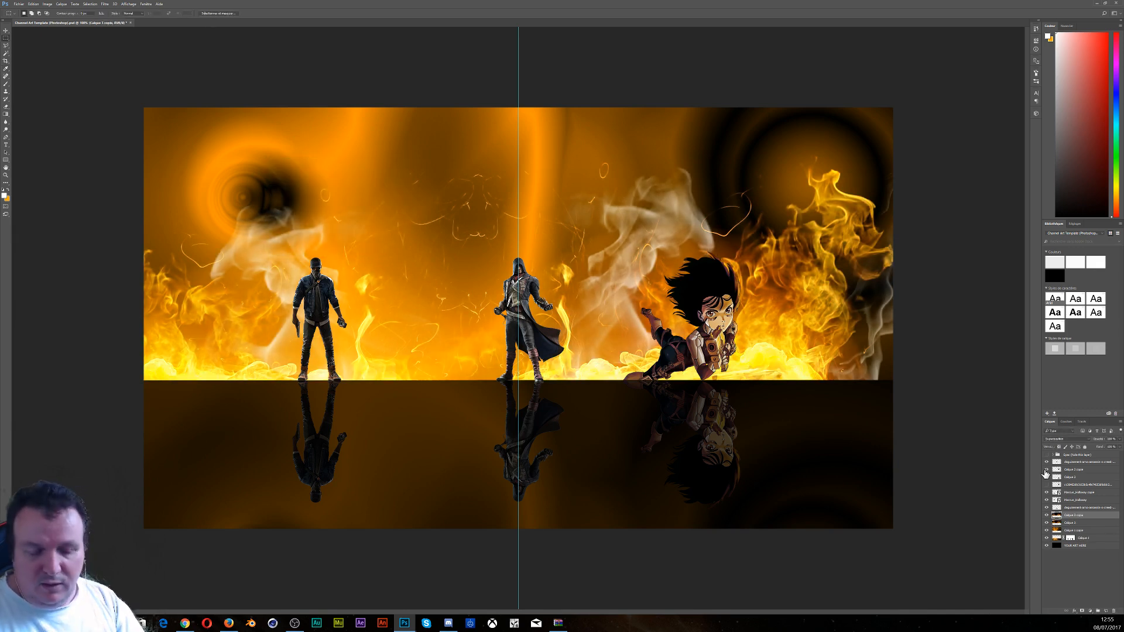
key(ctrl+t)
right_click(682, 298)
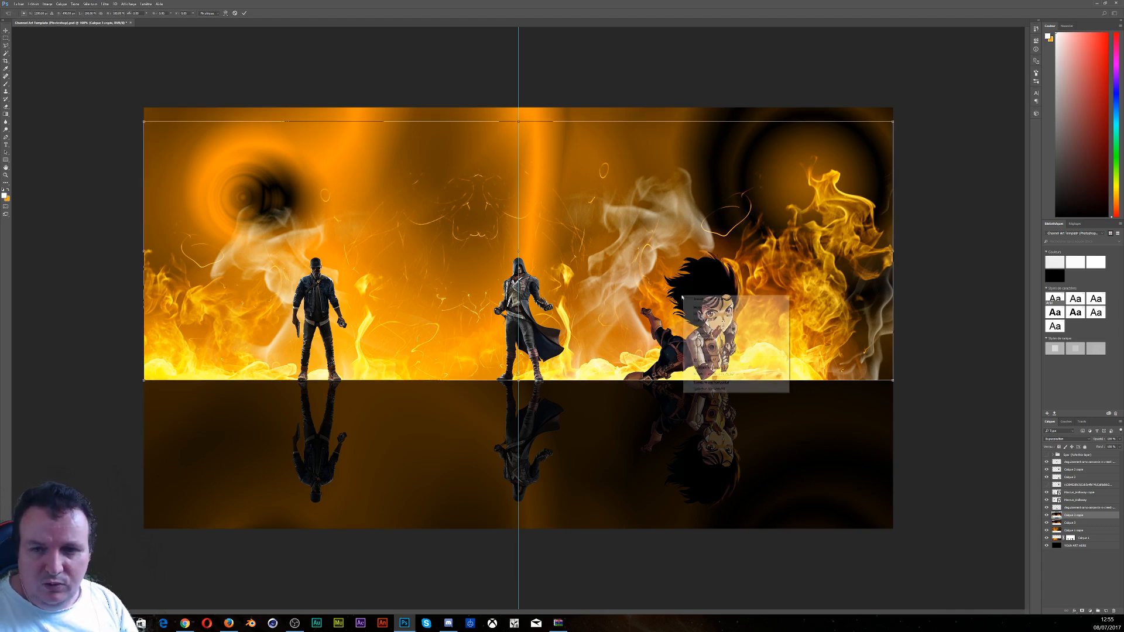
click(712, 389)
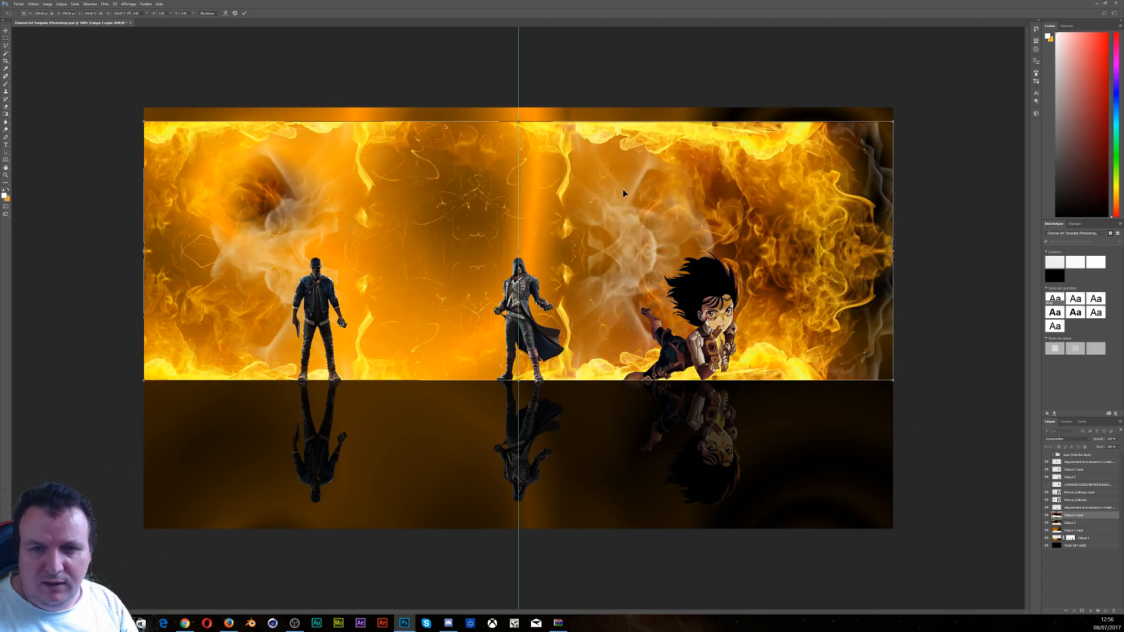
drag(616, 172, 628, 416)
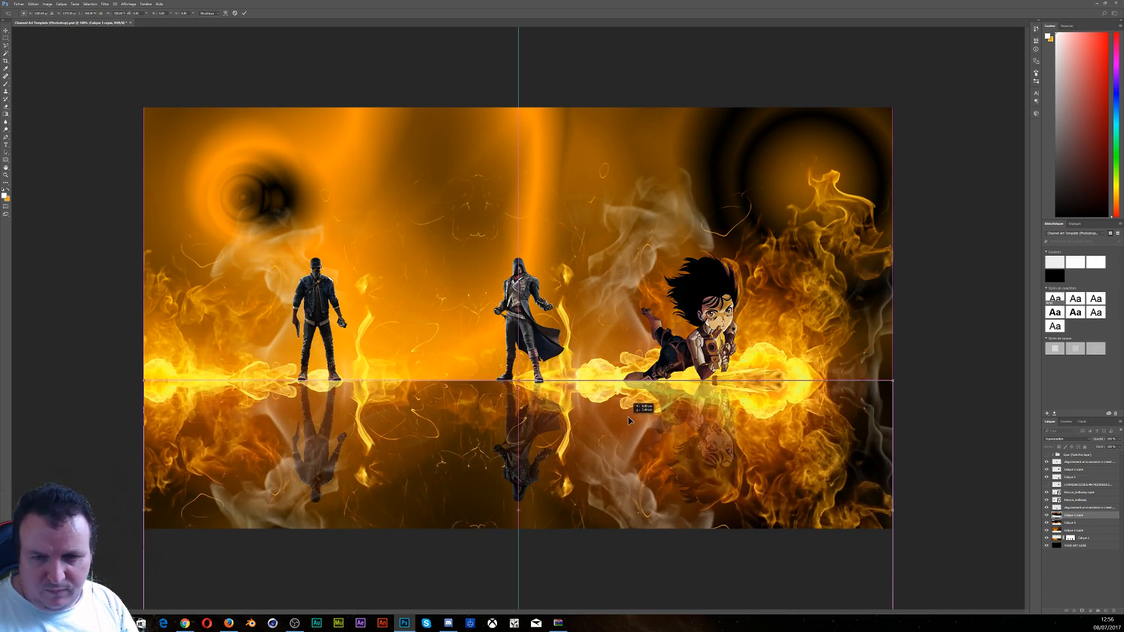
key(Return)
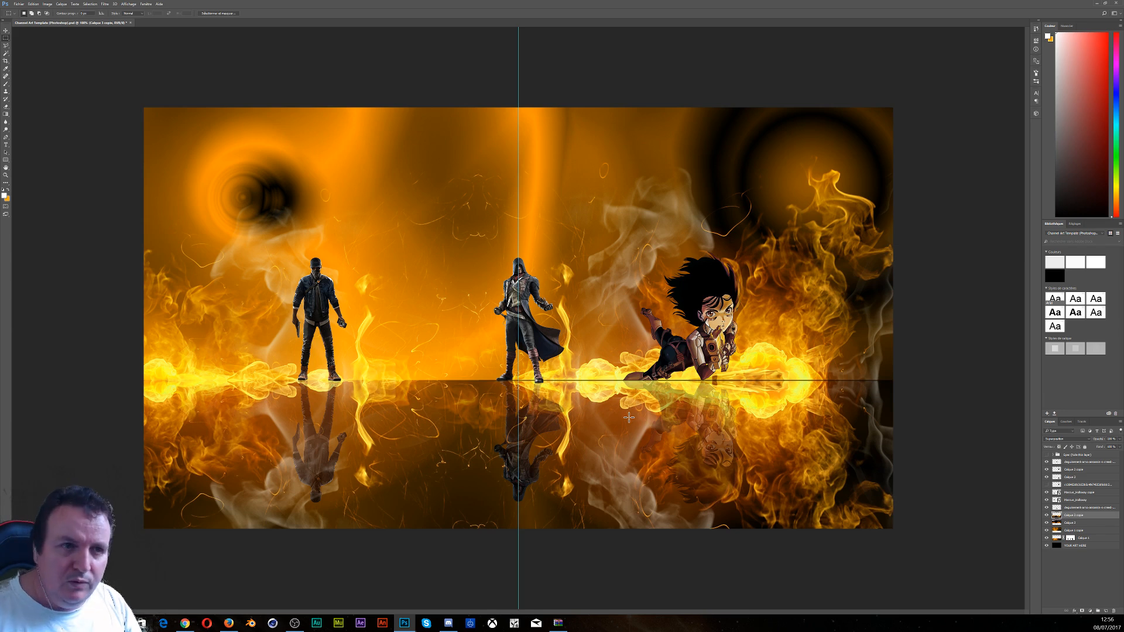
Add a layer mask to the flame reflection and paint out the flames covering the three characters' reflections, using their layer silhouettes as the selection
click(6, 31)
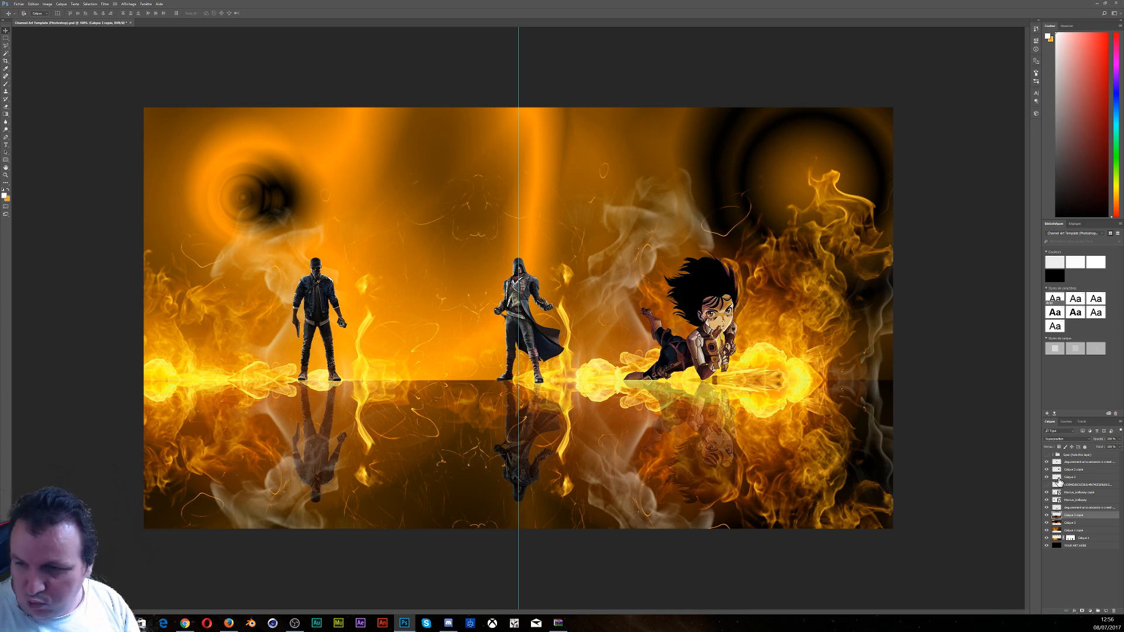
click(1081, 611)
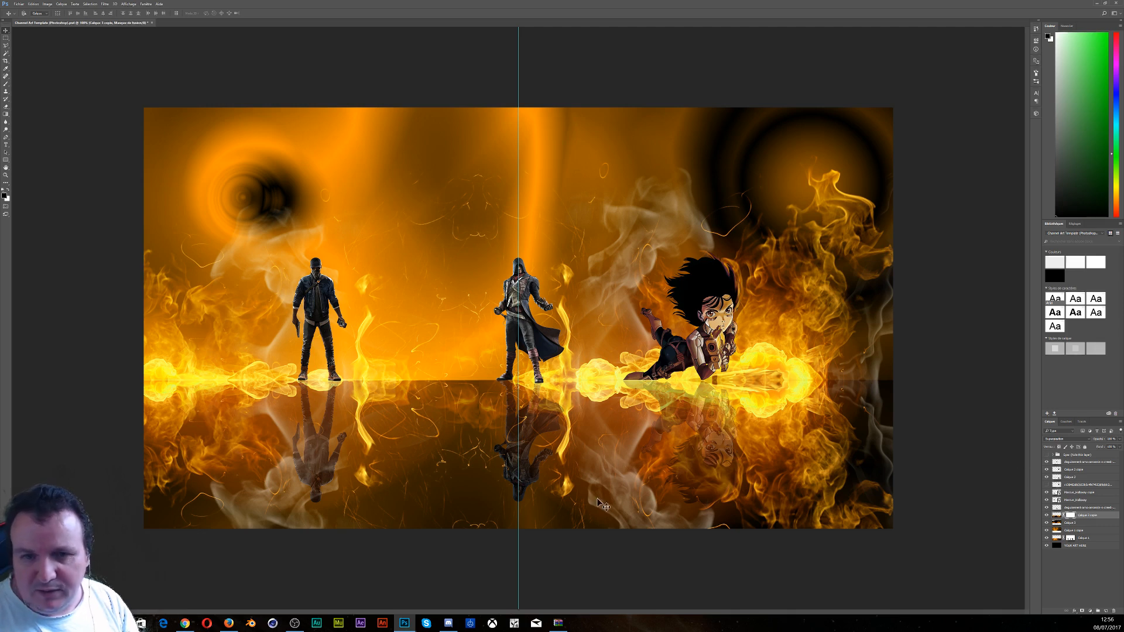
ctrl+click(1056, 514)
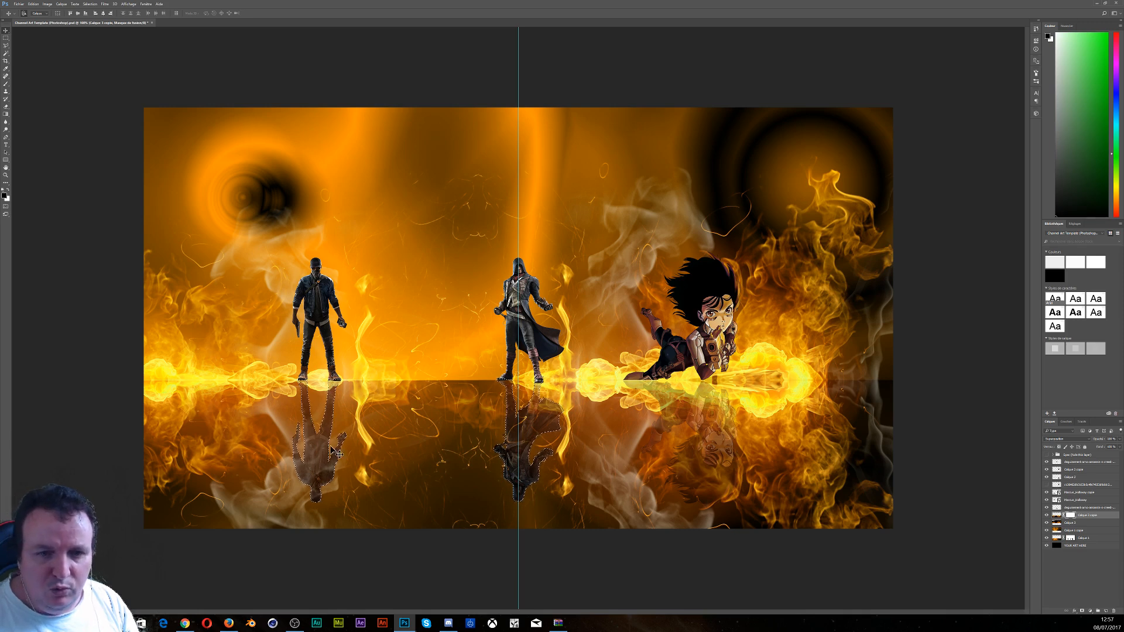
ctrl+click(1056, 483)
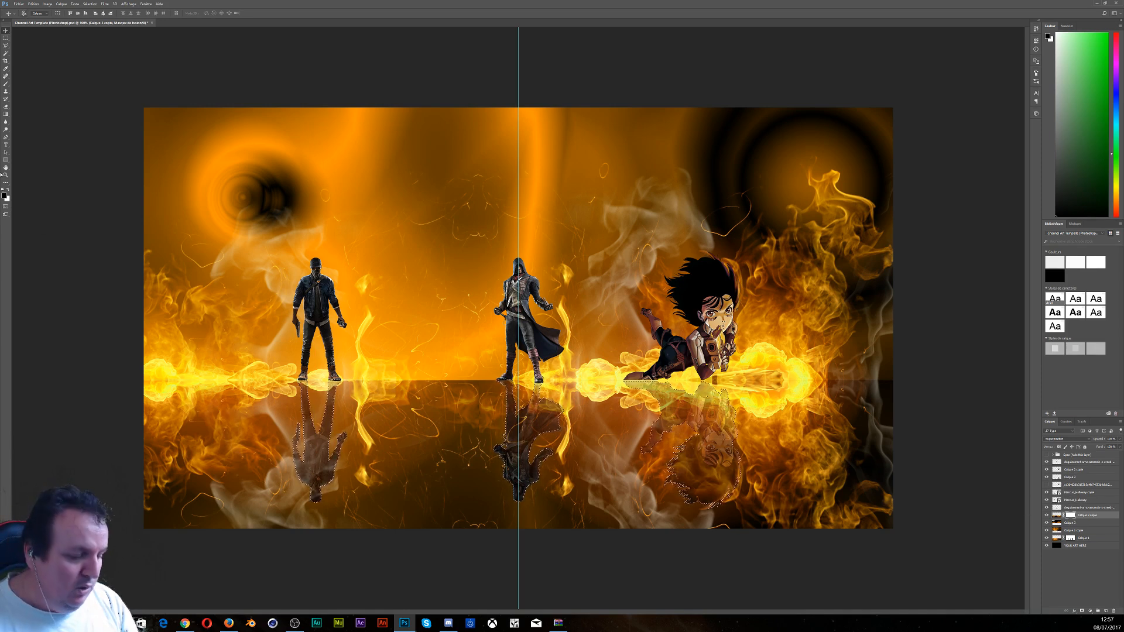
key(b)
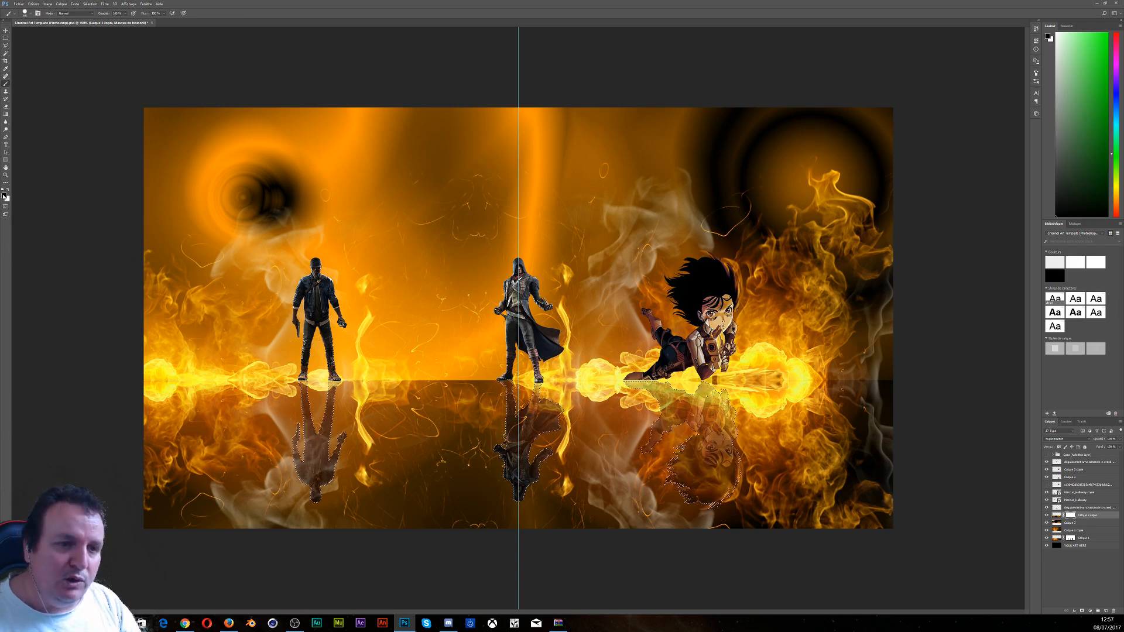
mouse_move(263, 387)
mouse_down()
mouse_move(638, 389)
mouse_move(807, 427)
mouse_move(572, 460)
mouse_move(297, 430)
mouse_move(275, 463)
mouse_move(618, 451)
mouse_up()
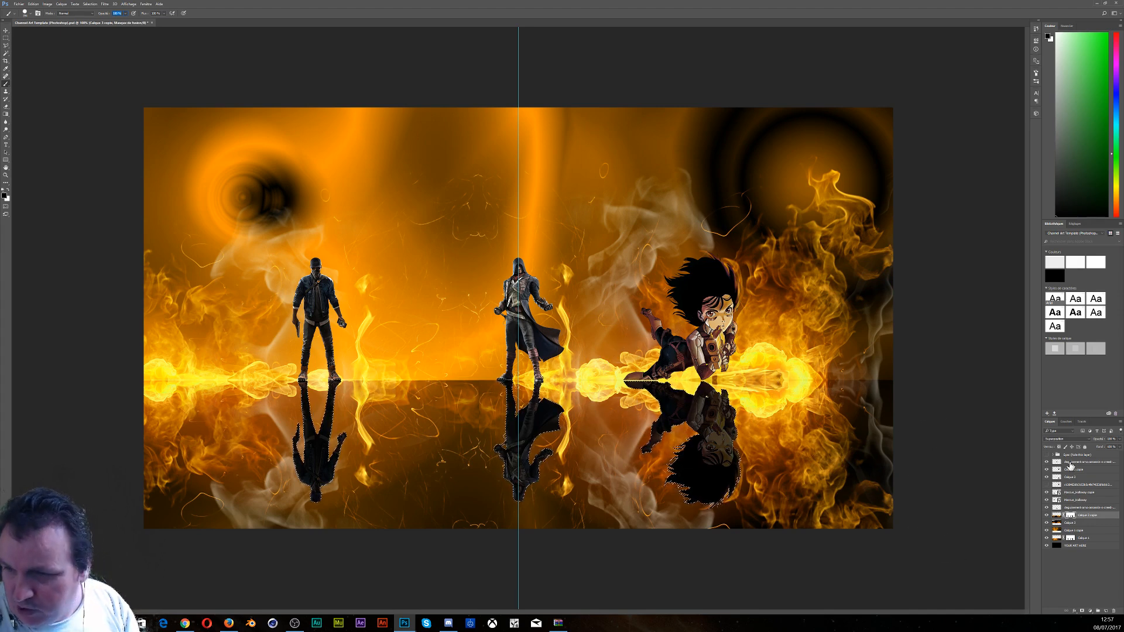
Make the crawling character's reflection layer active and clear the silhouette selection
click(1055, 470)
click(6, 31)
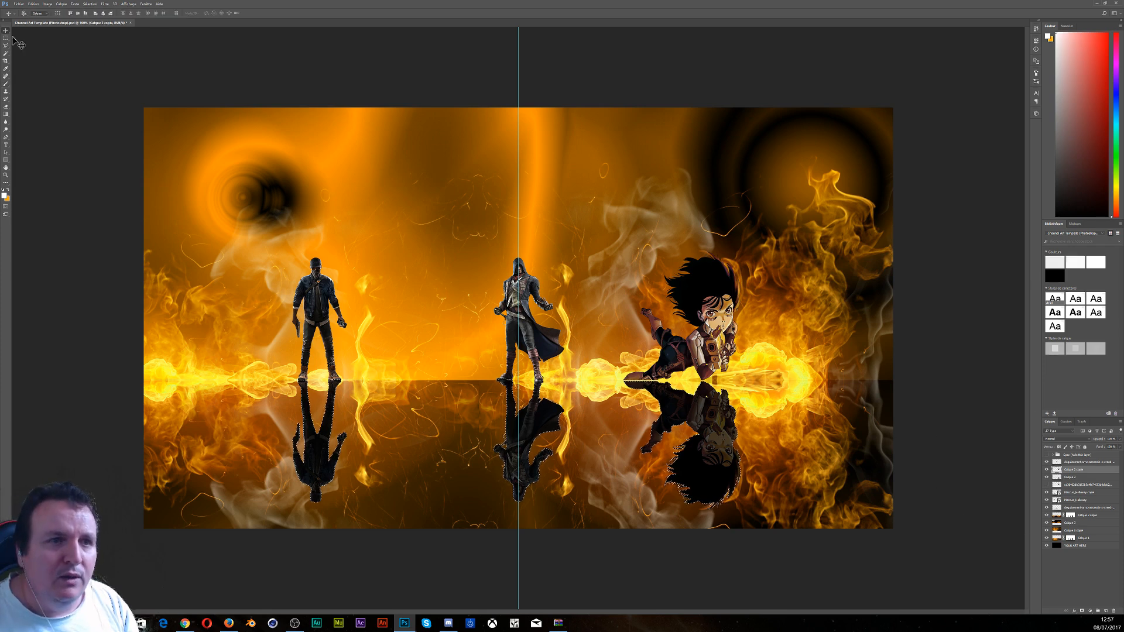
click(253, 122)
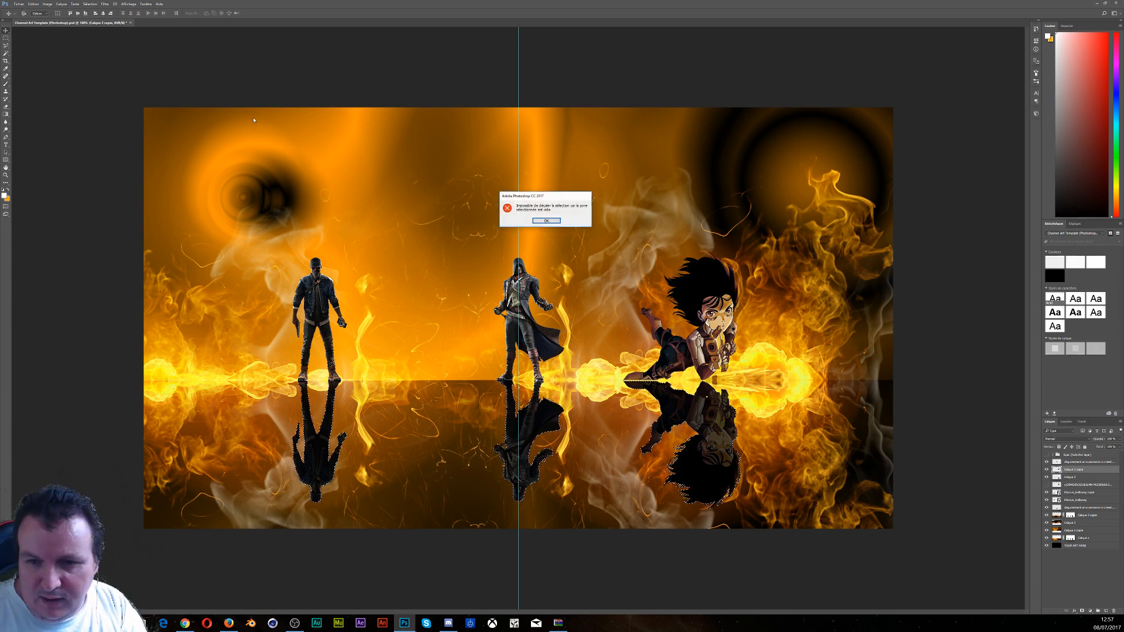
click(546, 221)
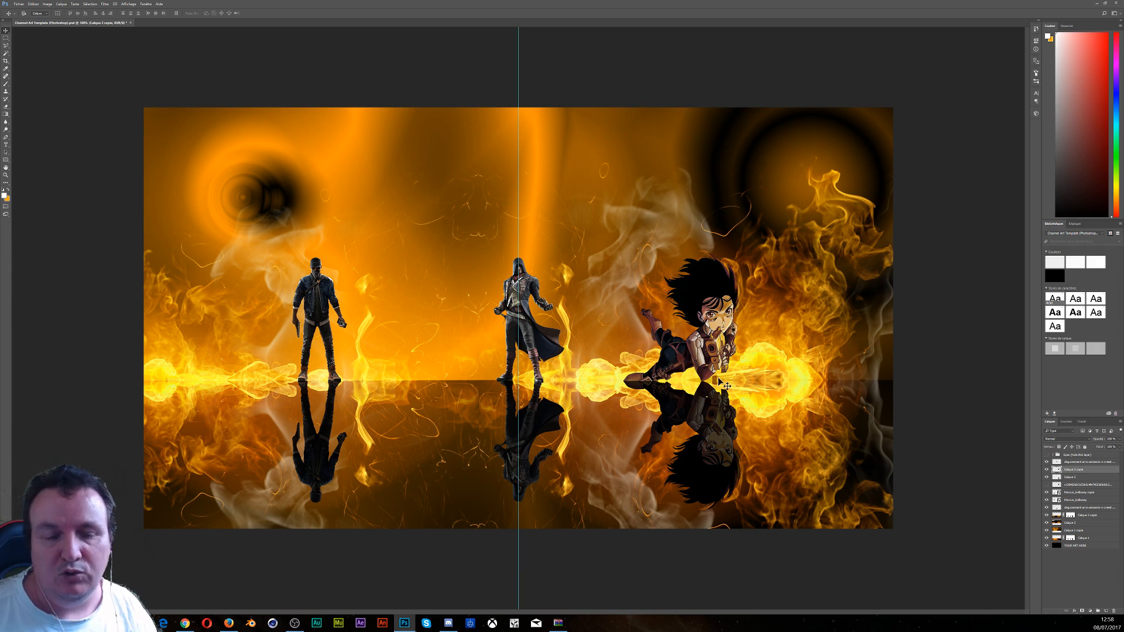
Draw a text box across the middle character just above the floor line, using the Black Ops font at 6 pt
click(4, 144)
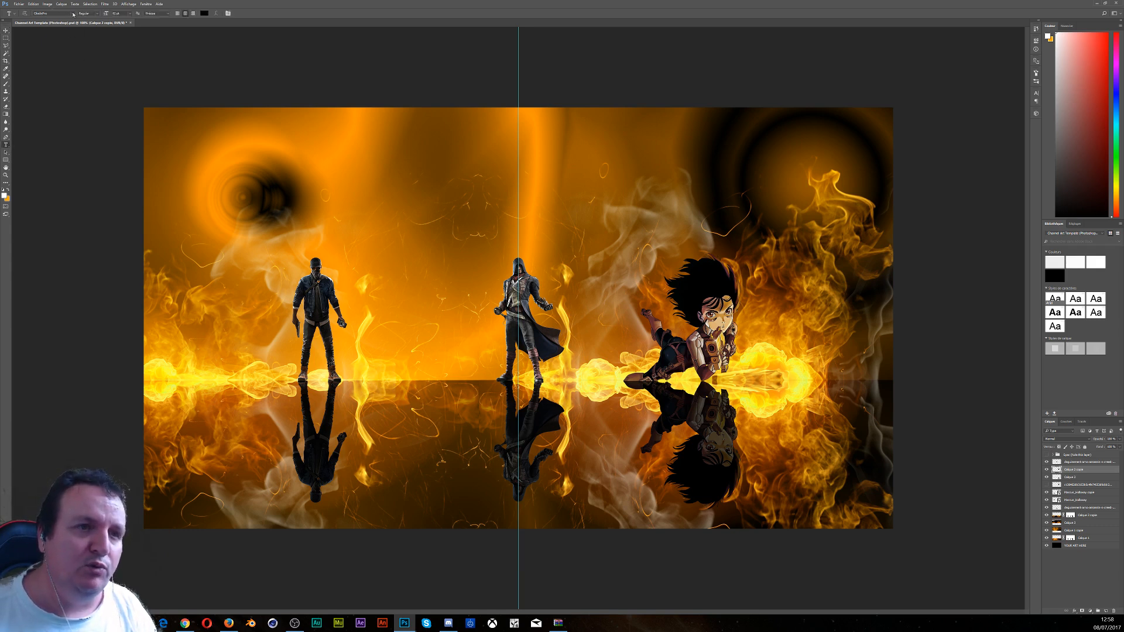
click(73, 13)
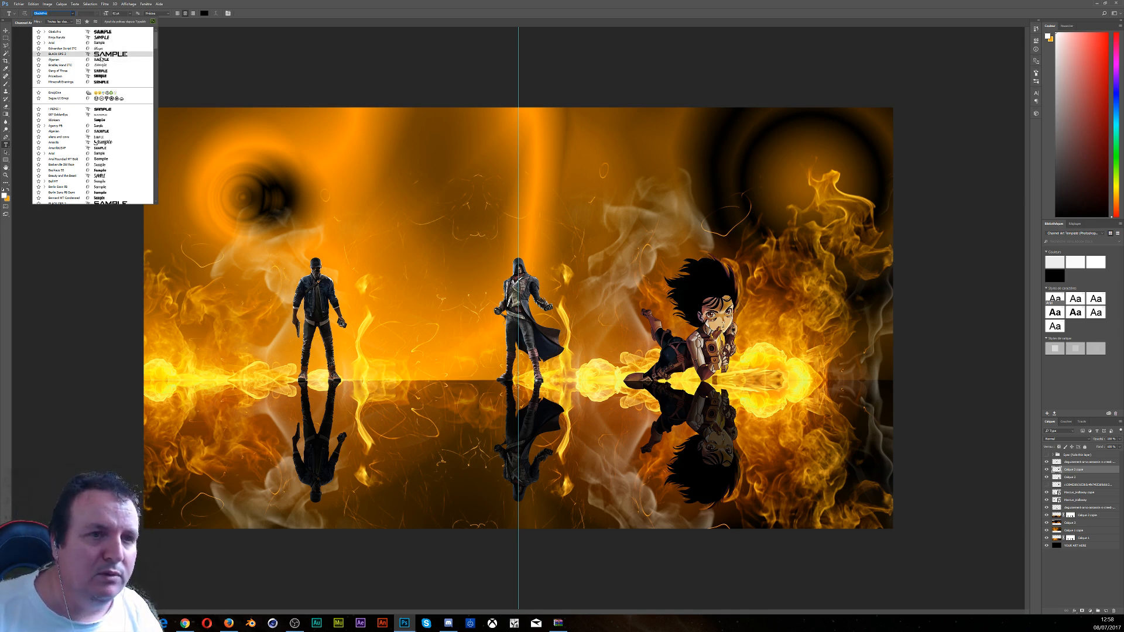
click(101, 54)
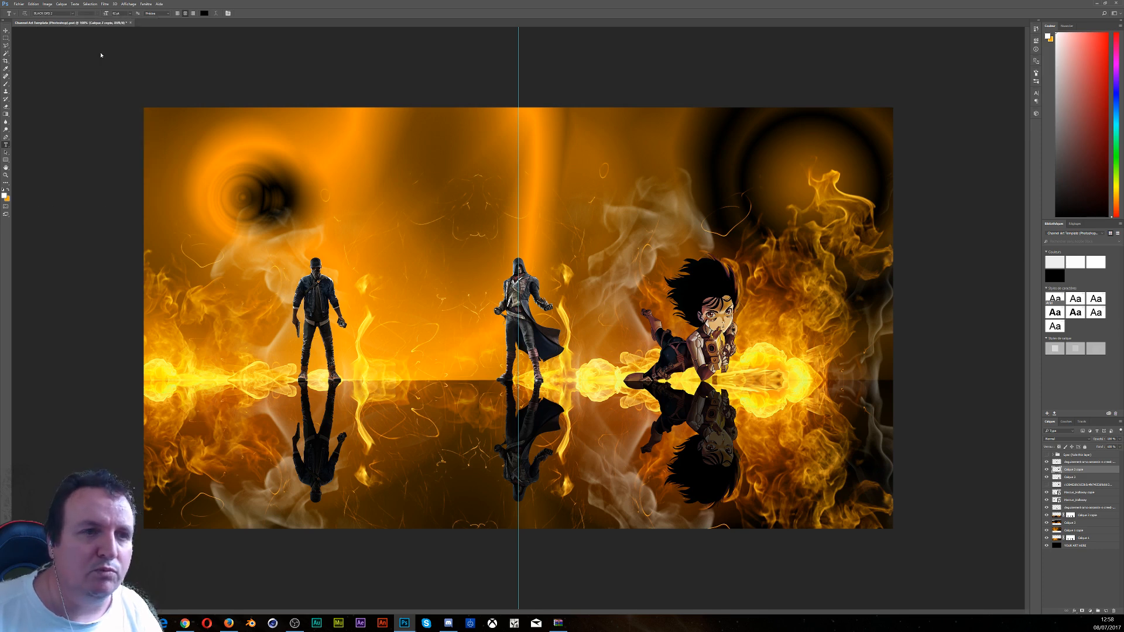
drag(376, 323, 652, 366)
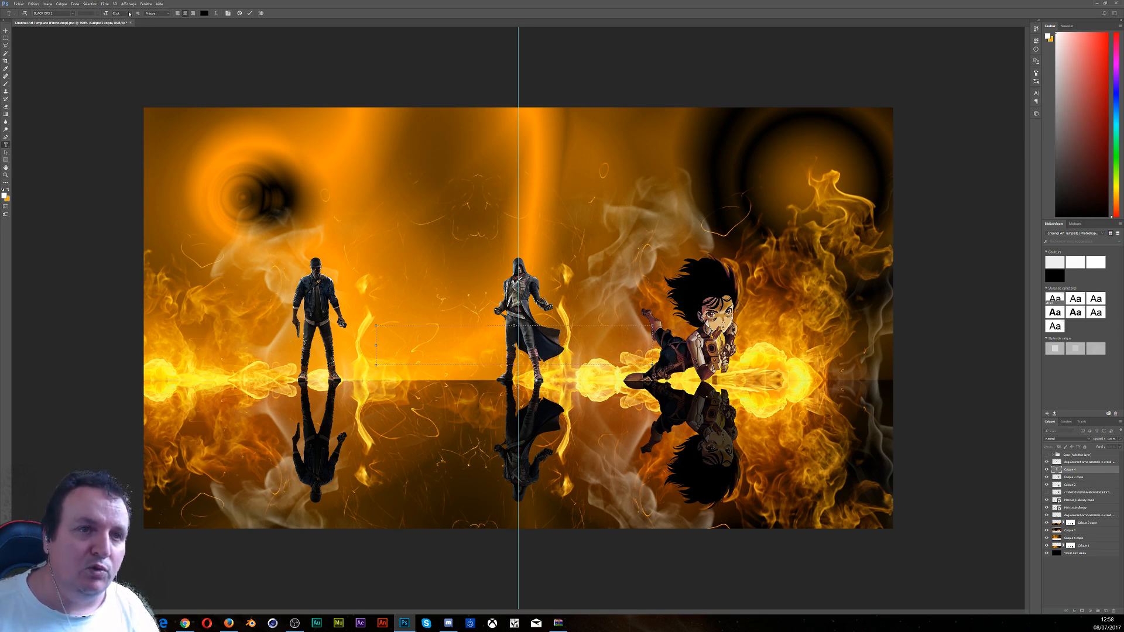
click(129, 13)
click(117, 21)
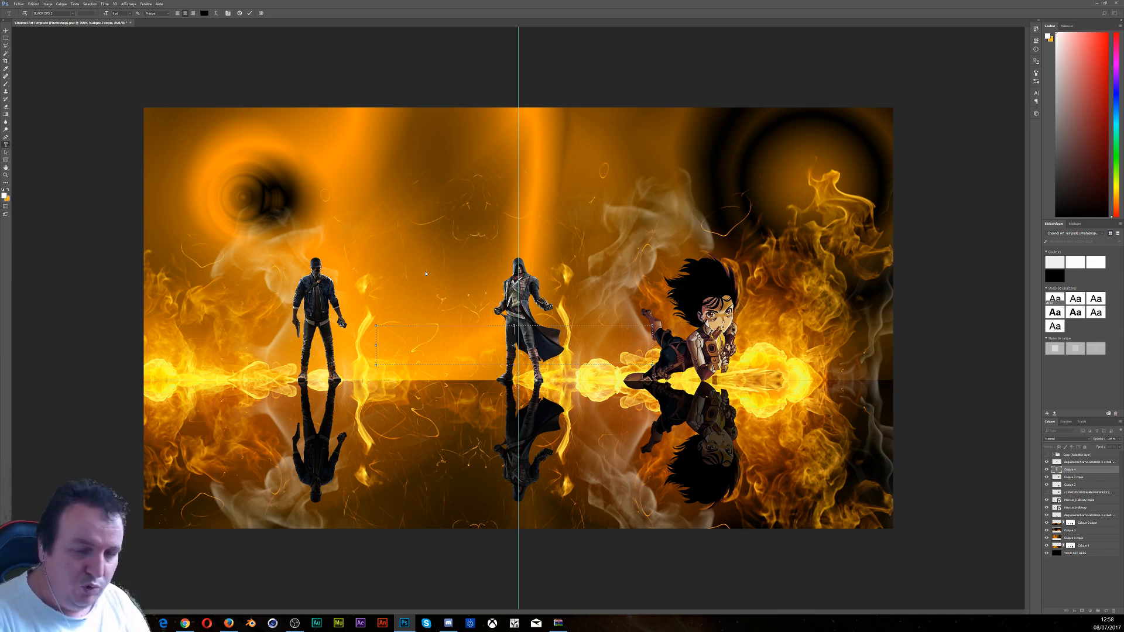
text(TI)
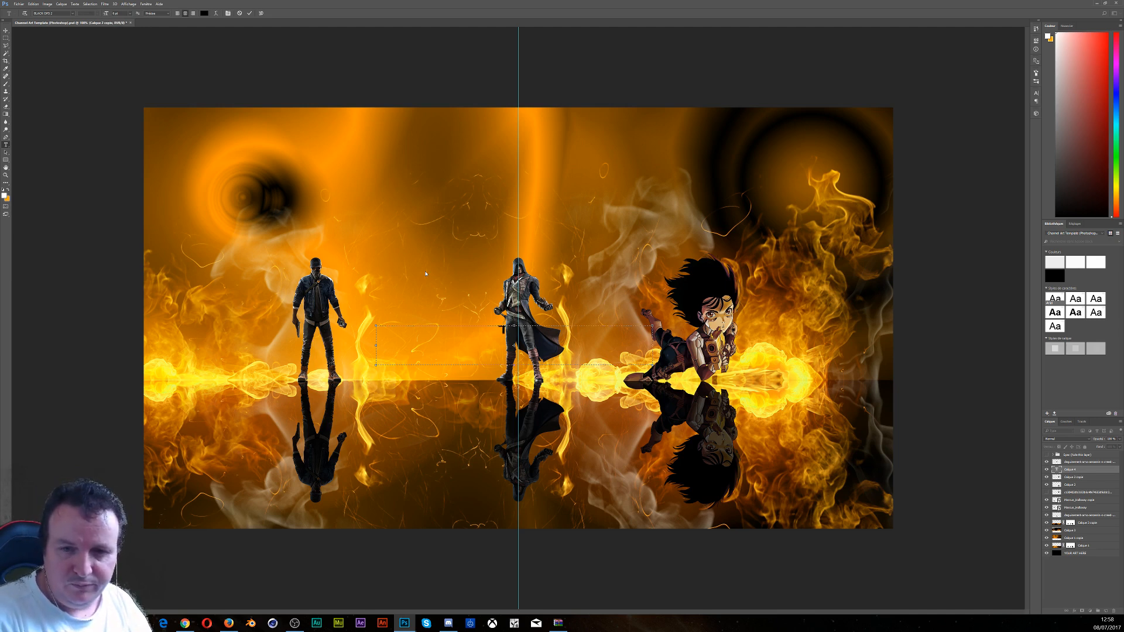
text(RIEL)
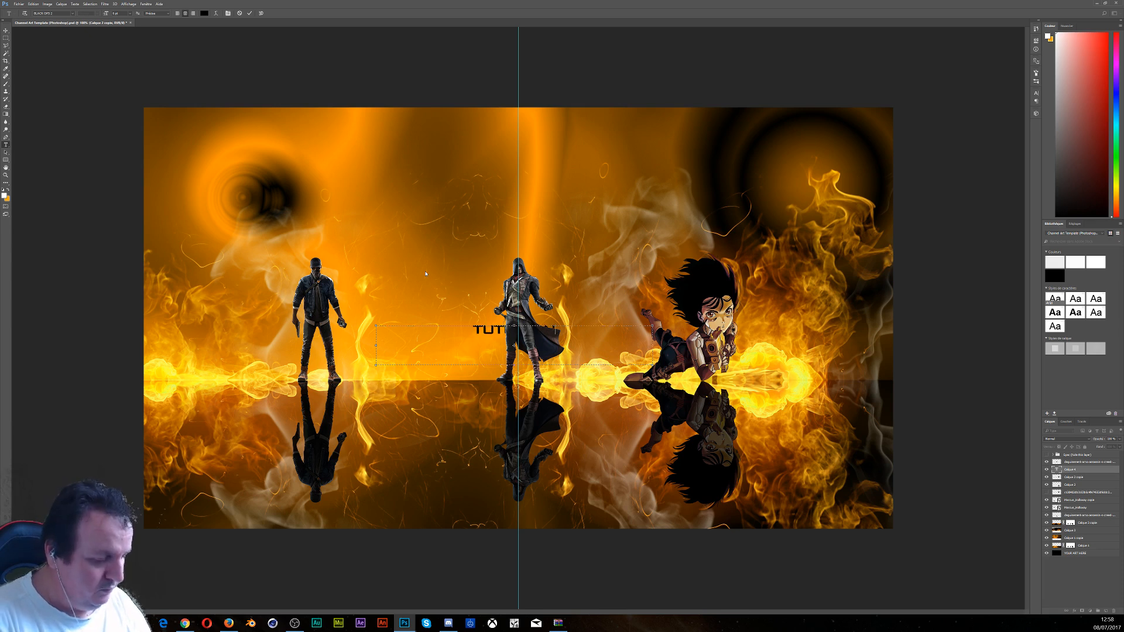
text( CRE)
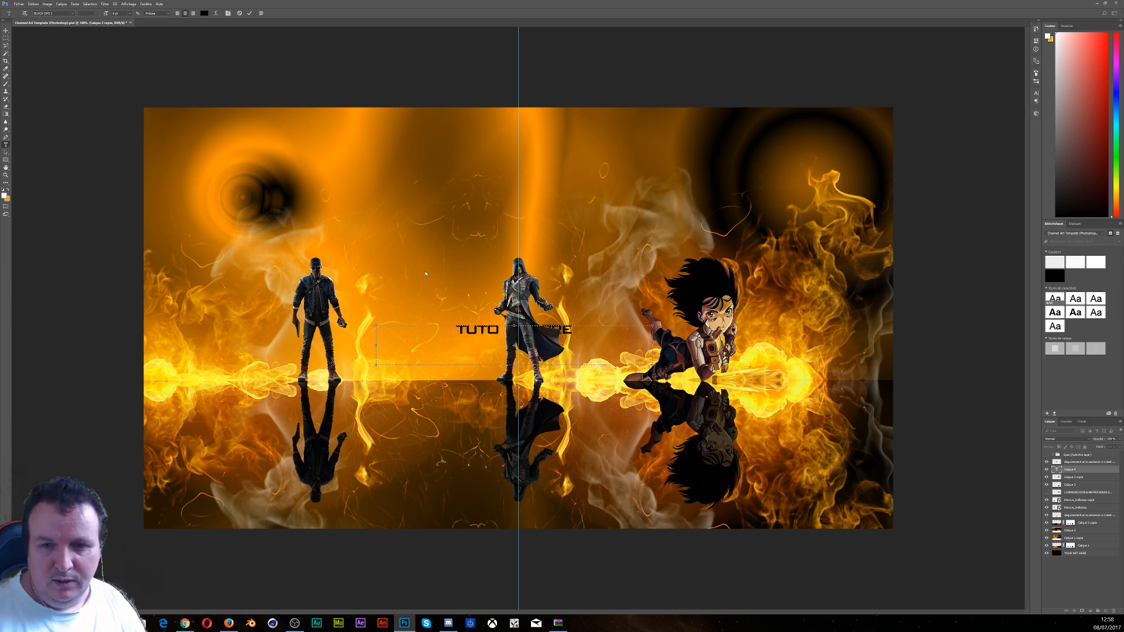
key(BackSpace)
key(BackSpace)
key(BackSpace)
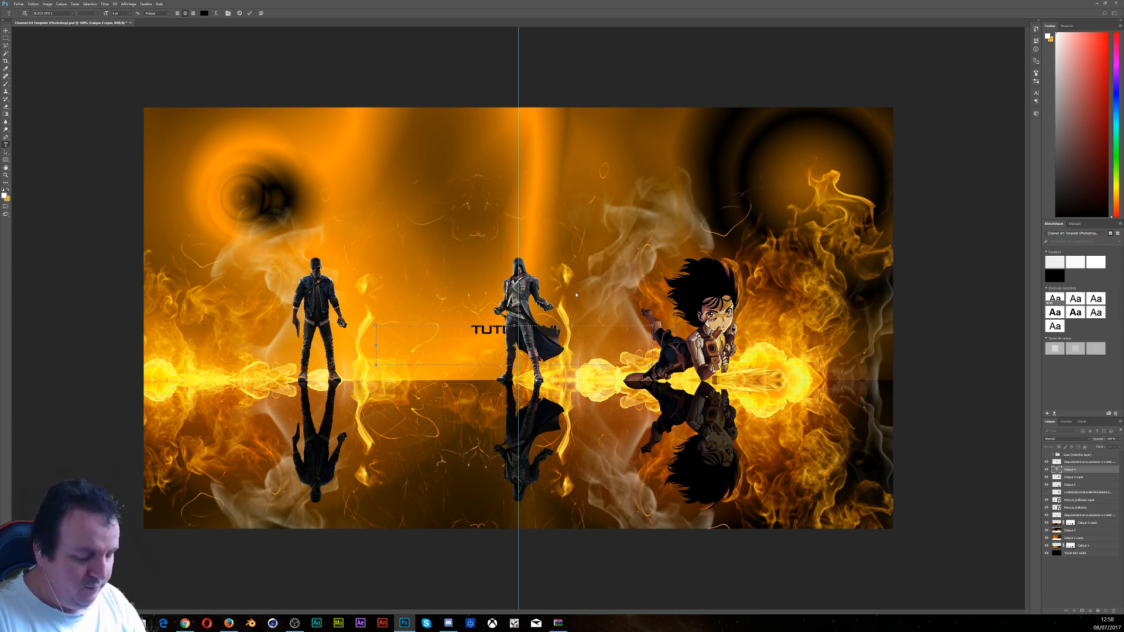
key(BackSpace)
key(BackSpace)
key(BackSpace)
key(BackSpace)
key(BackSpace)
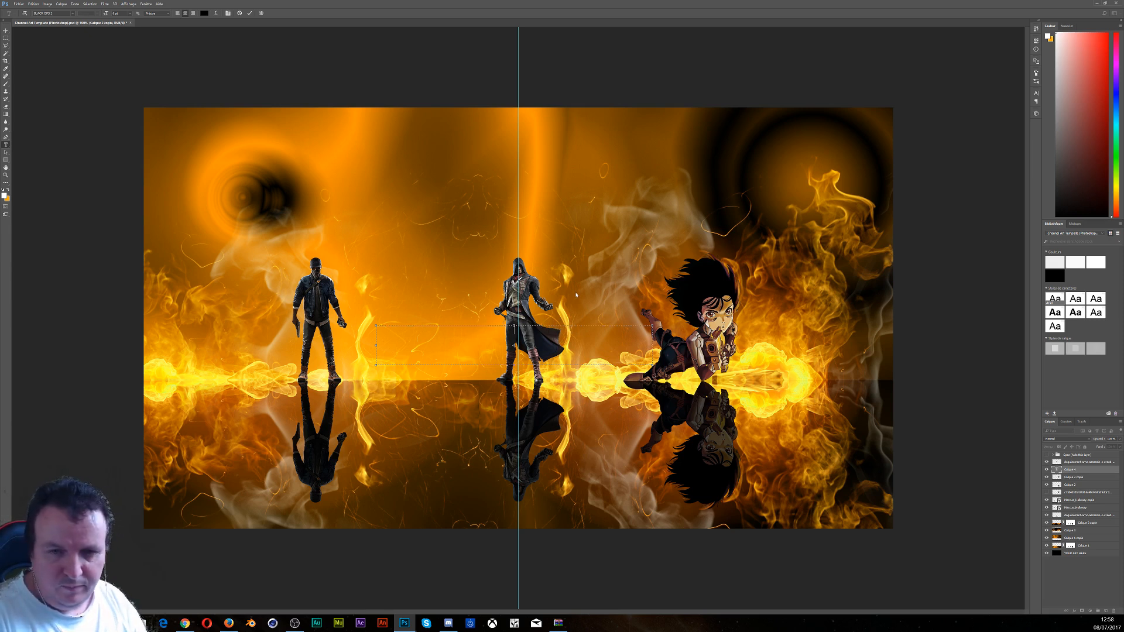
Enter the title "TUTO BANNIERE" and extend the text box slightly upward
text(TUTORIEL)
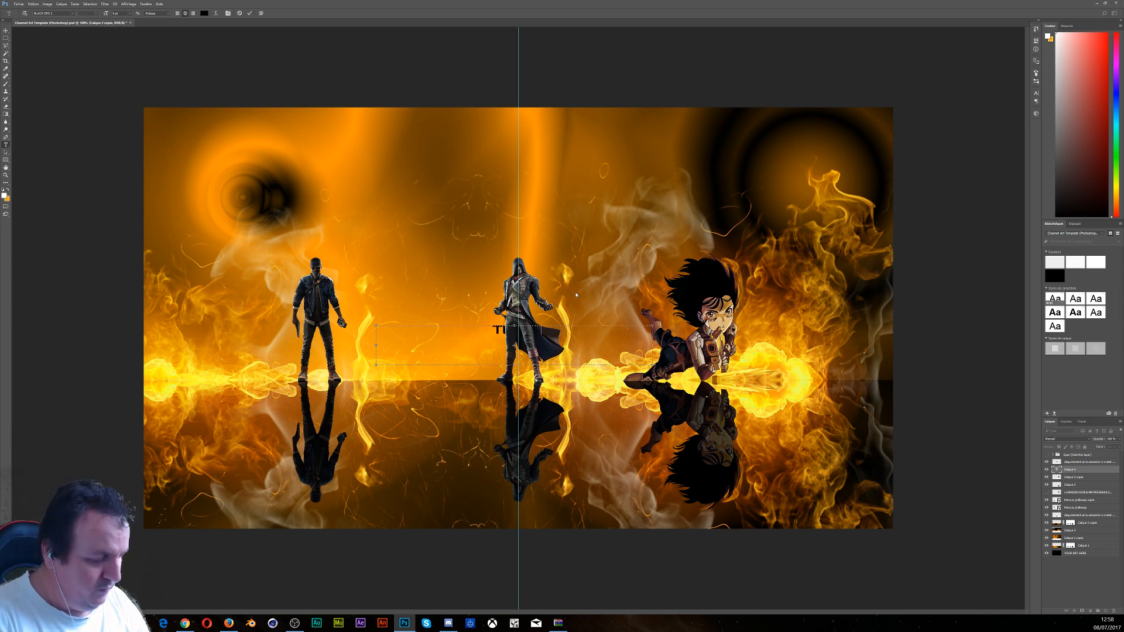
text(NNIERE)
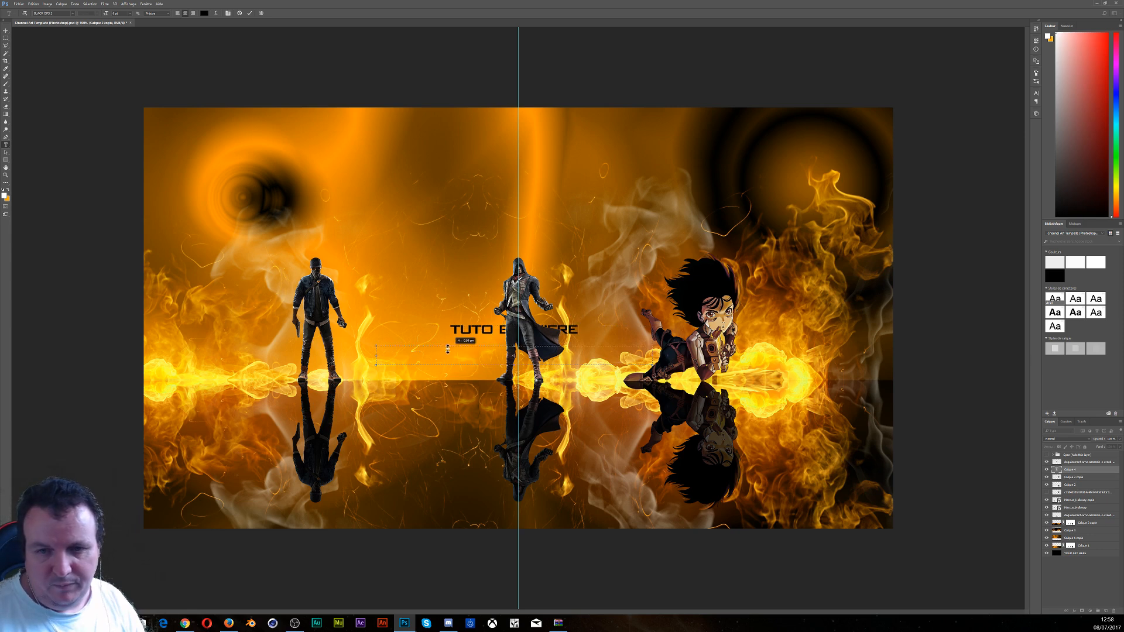
drag(442, 325, 442, 320)
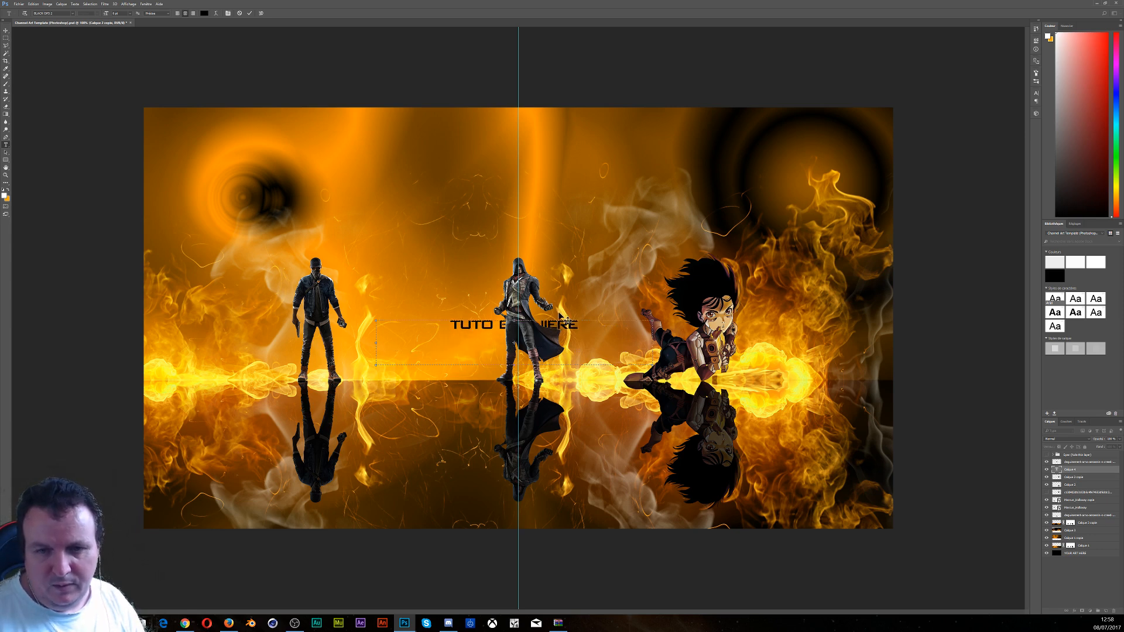
Enlarge the whole title until it spans the text box width and move its layer above the adjustment layer
drag(579, 326, 364, 332)
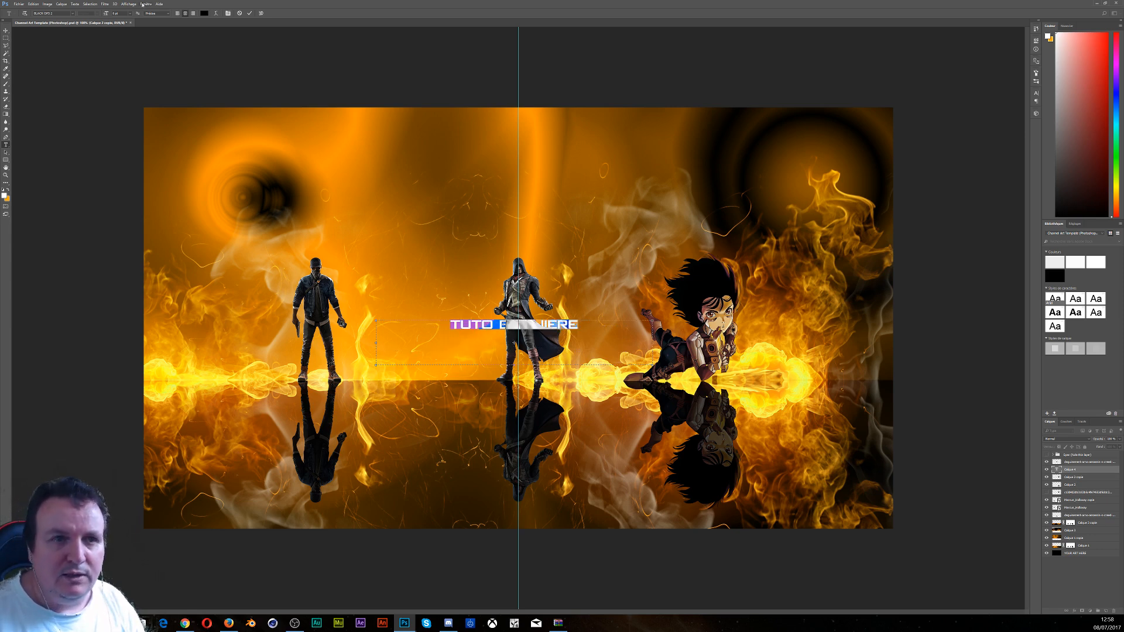
drag(107, 15, 110, 17)
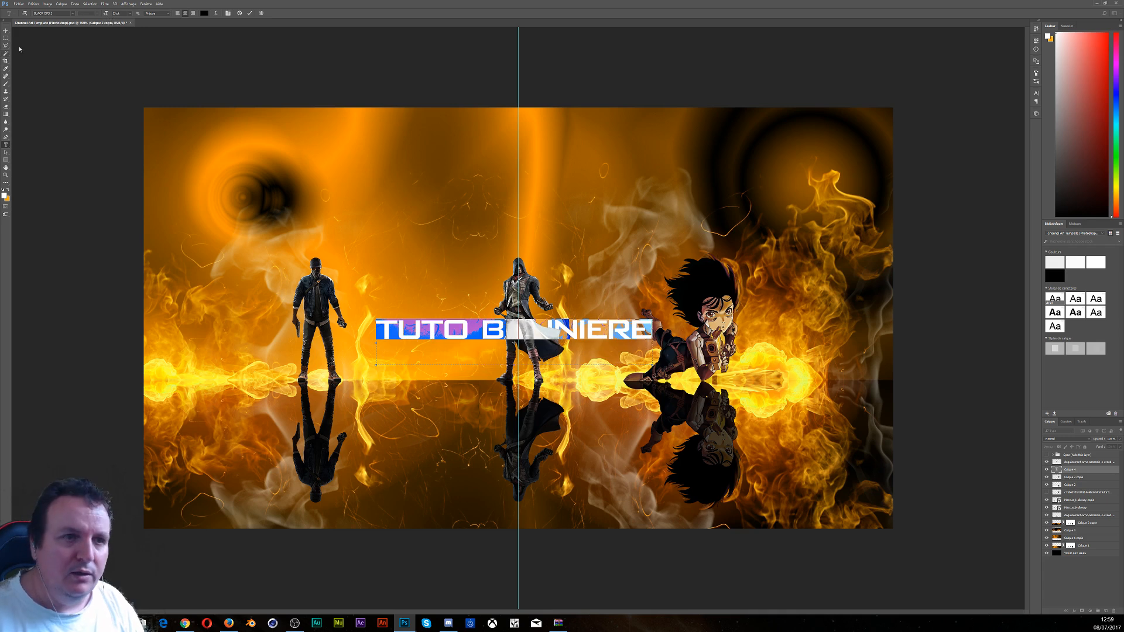
click(7, 32)
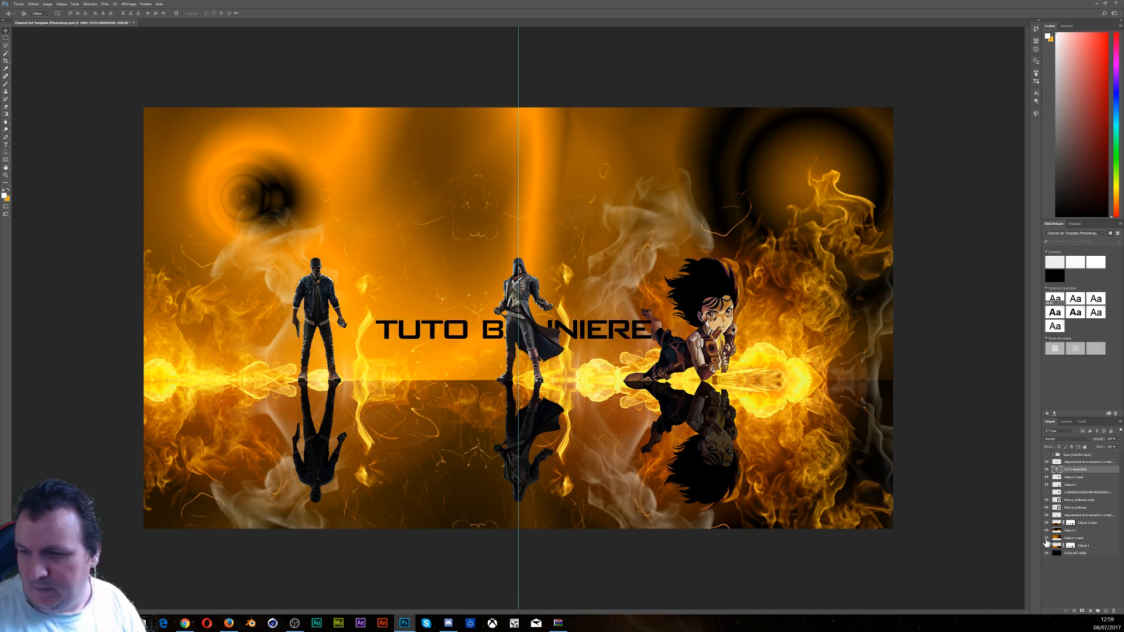
drag(1069, 472, 1069, 460)
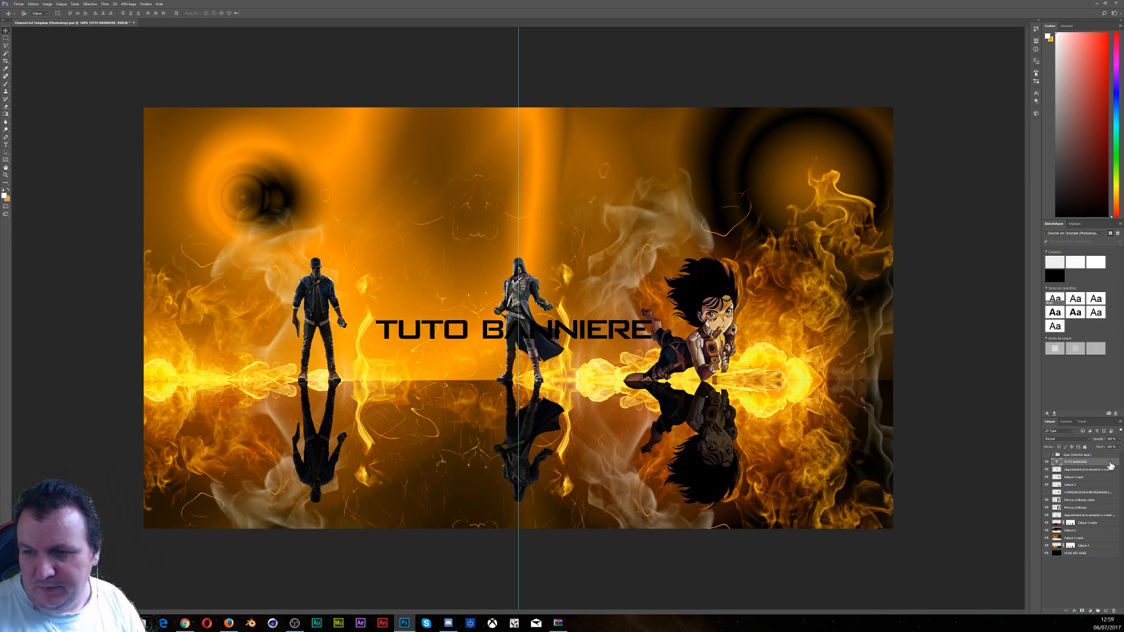
Add Bevel & Emboss (Biseautage et estampage) and Stroke (Contour) layer effects to the title
double_click(1111, 464)
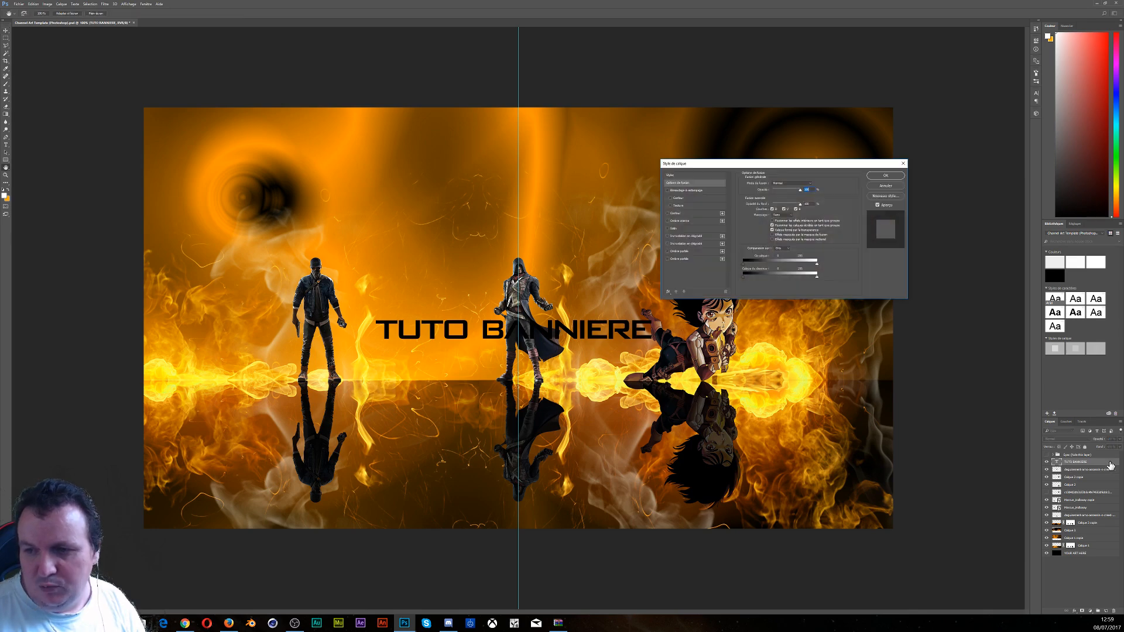
click(690, 191)
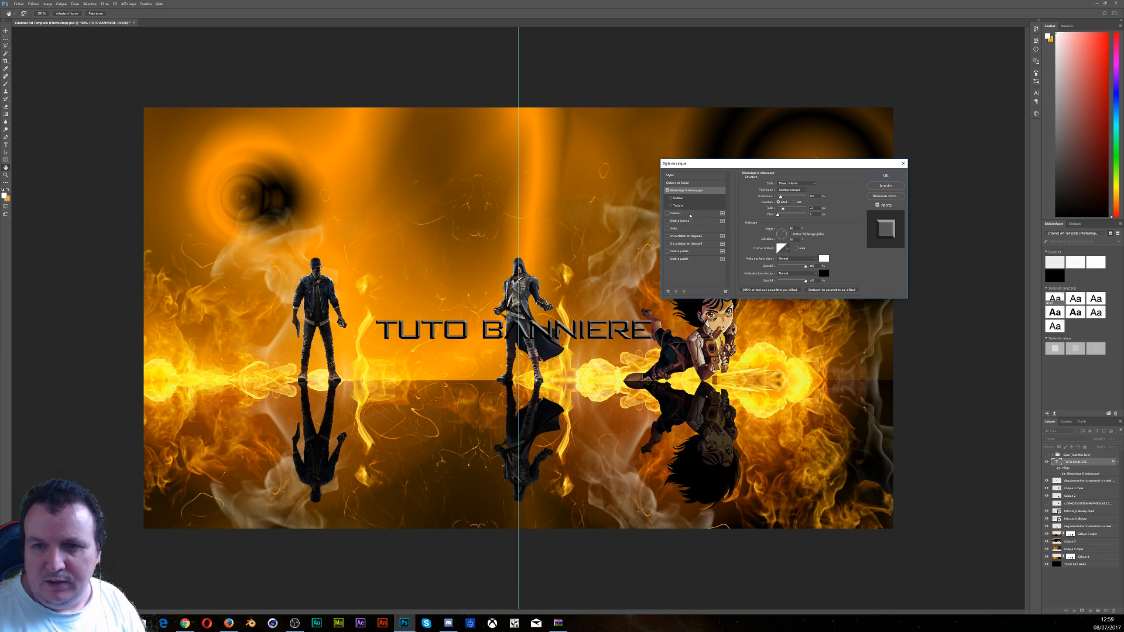
click(689, 214)
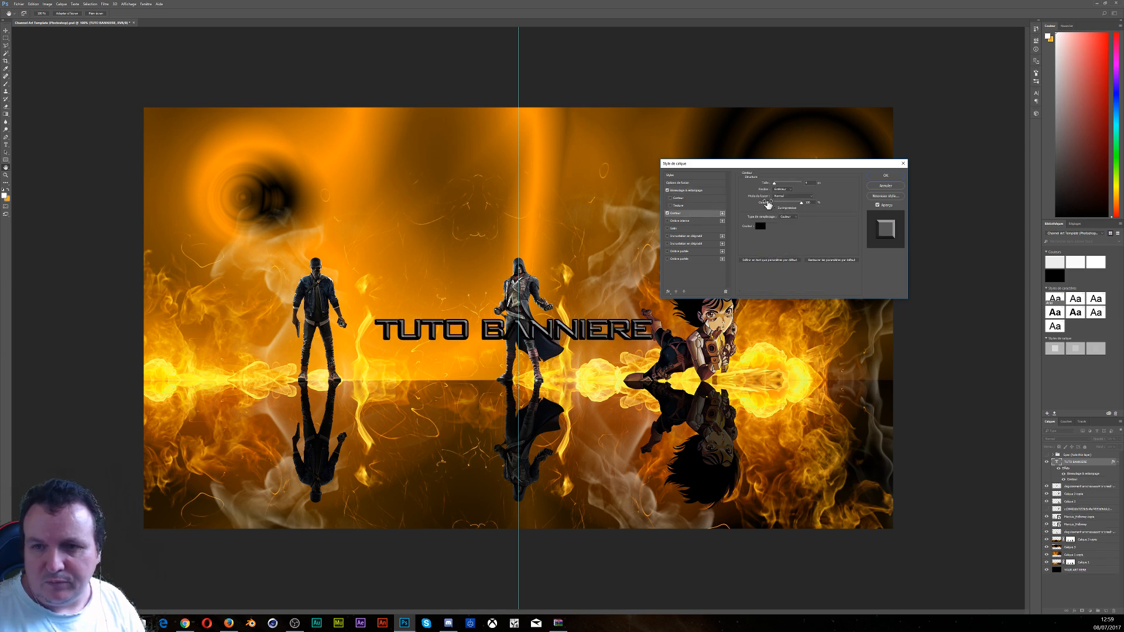
Colour the title's outside stroke a saturated orange-yellow and reduce the stroke size
click(759, 226)
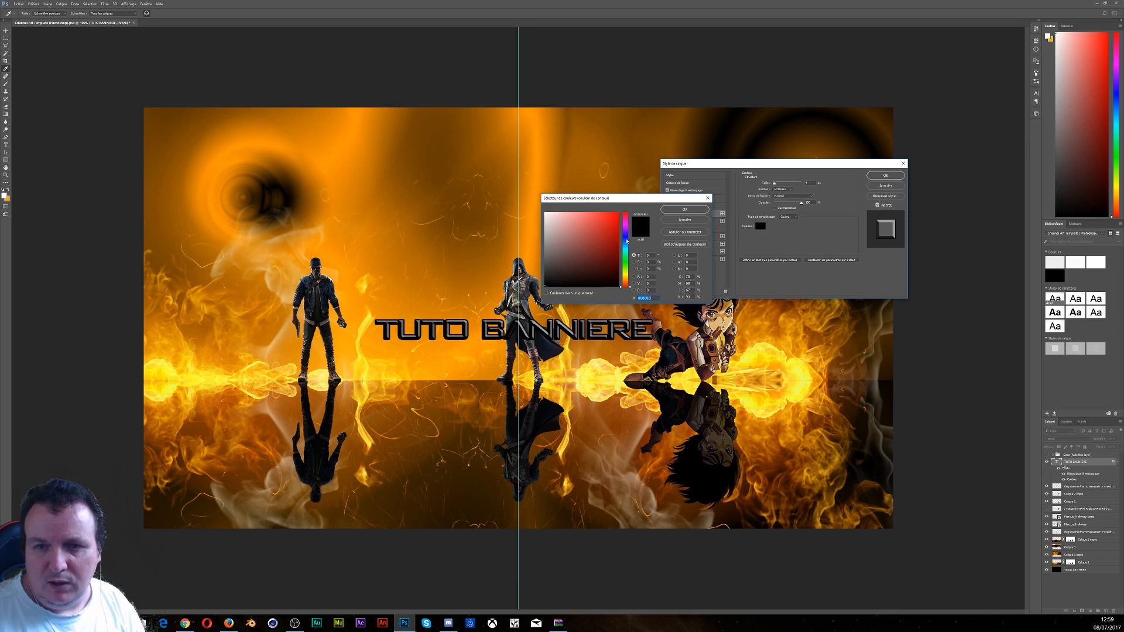
drag(628, 282, 627, 279)
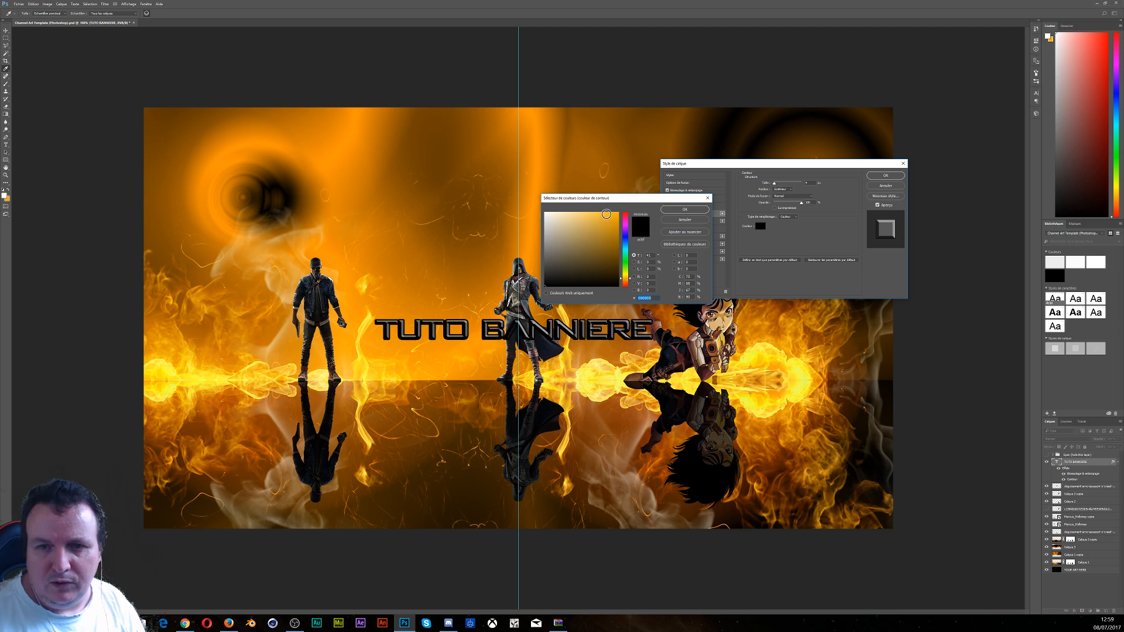
drag(603, 212, 624, 207)
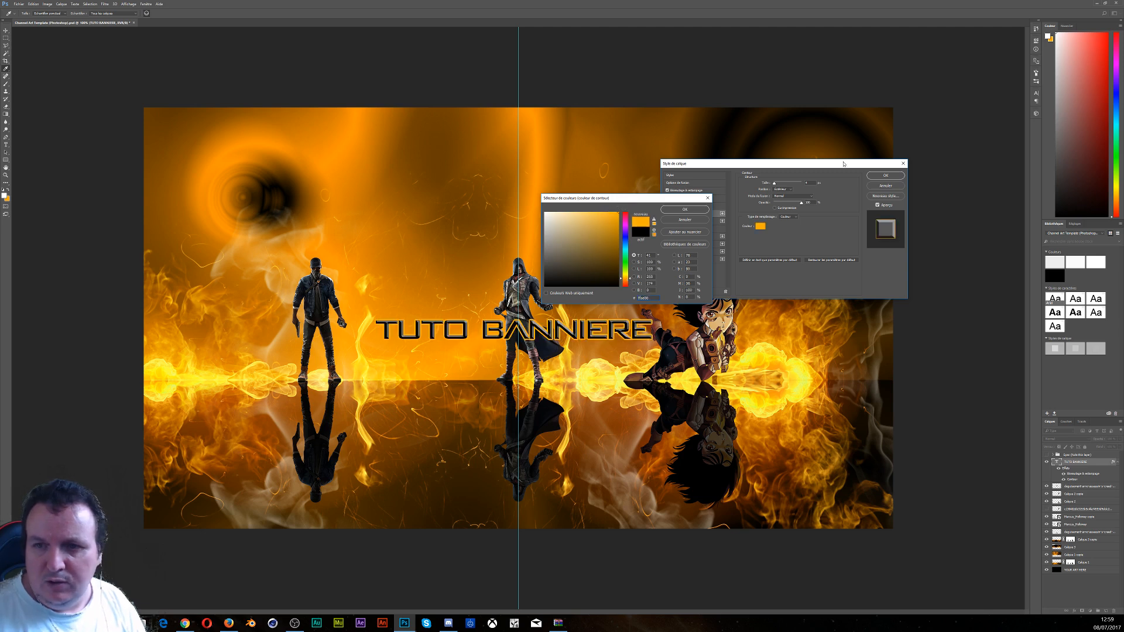
click(773, 185)
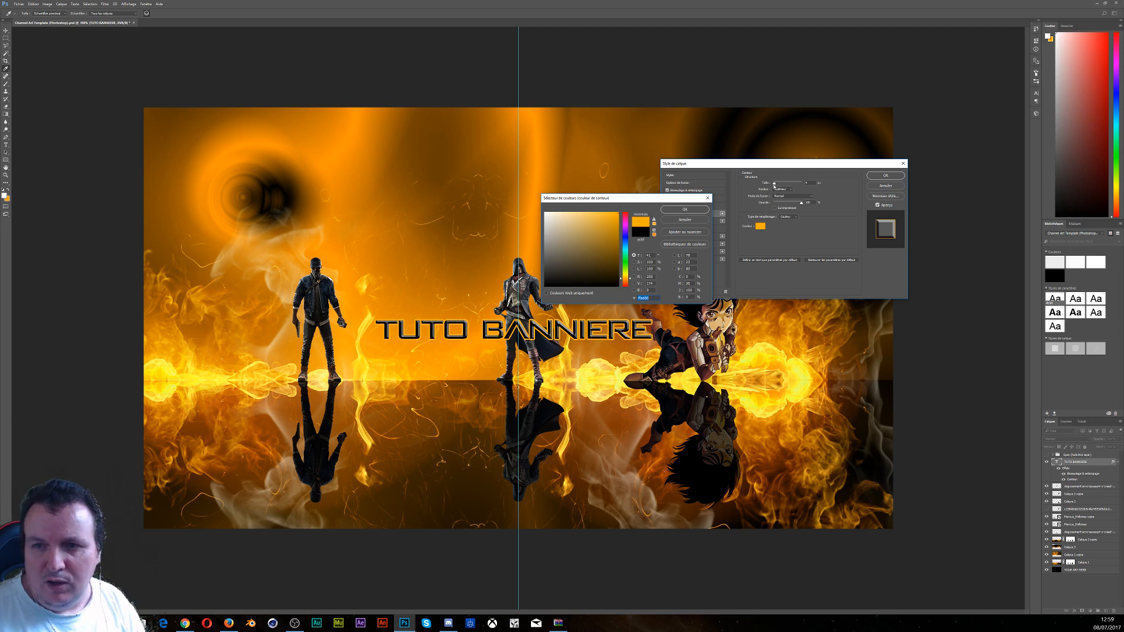
click(677, 210)
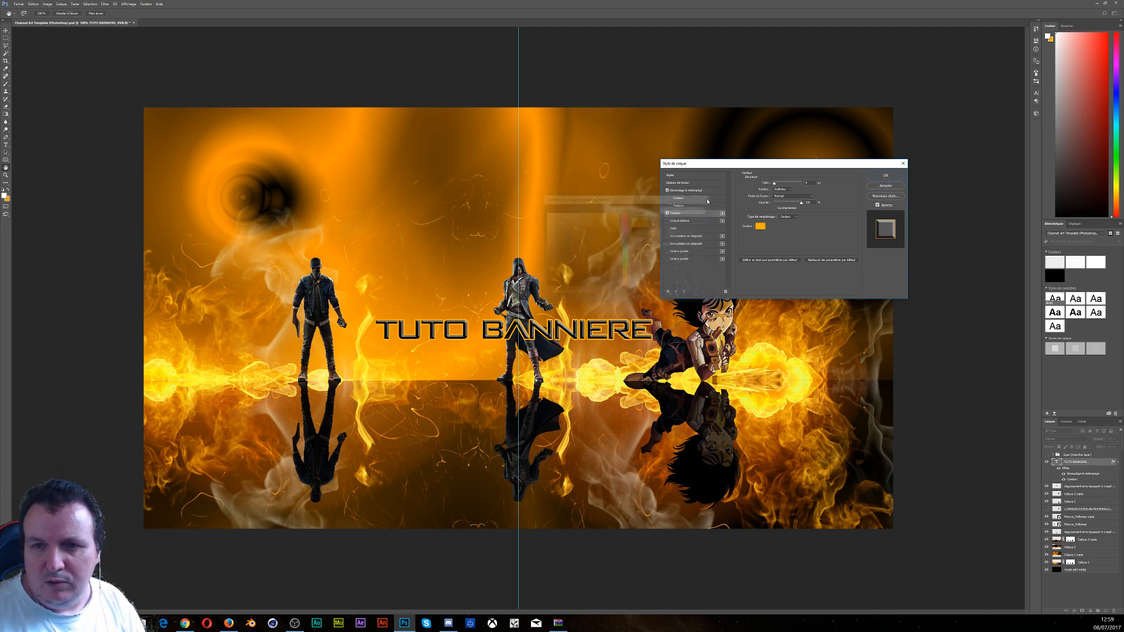
click(774, 185)
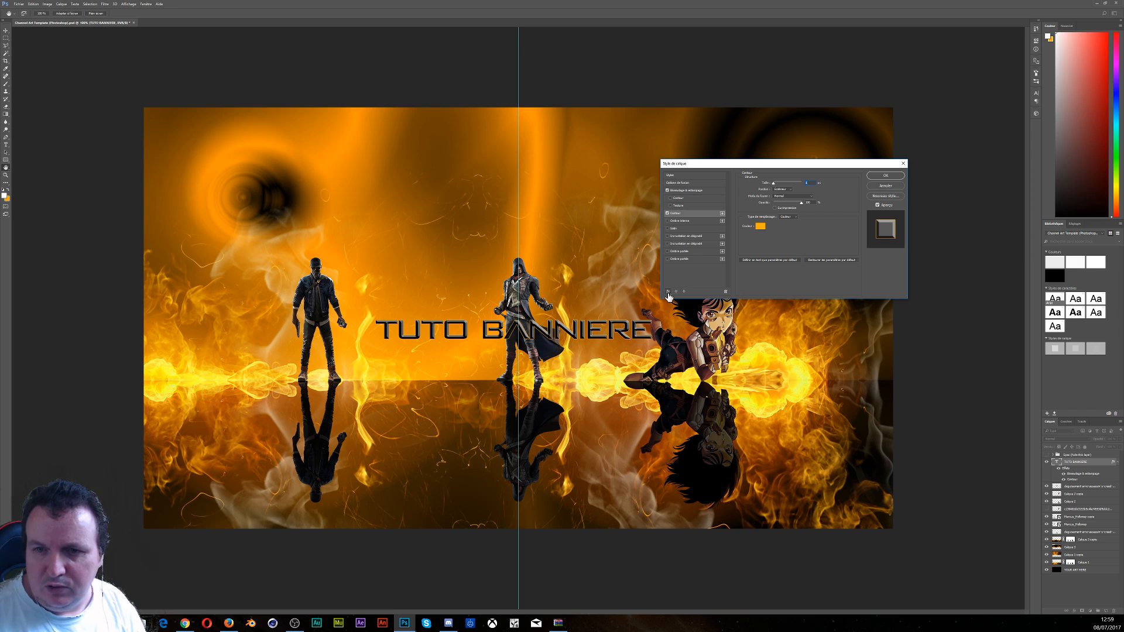
Add an Outer Glow (Lueur externe) effect to the title, colour it orange-yellow ffae00, and apply the layer style
click(667, 293)
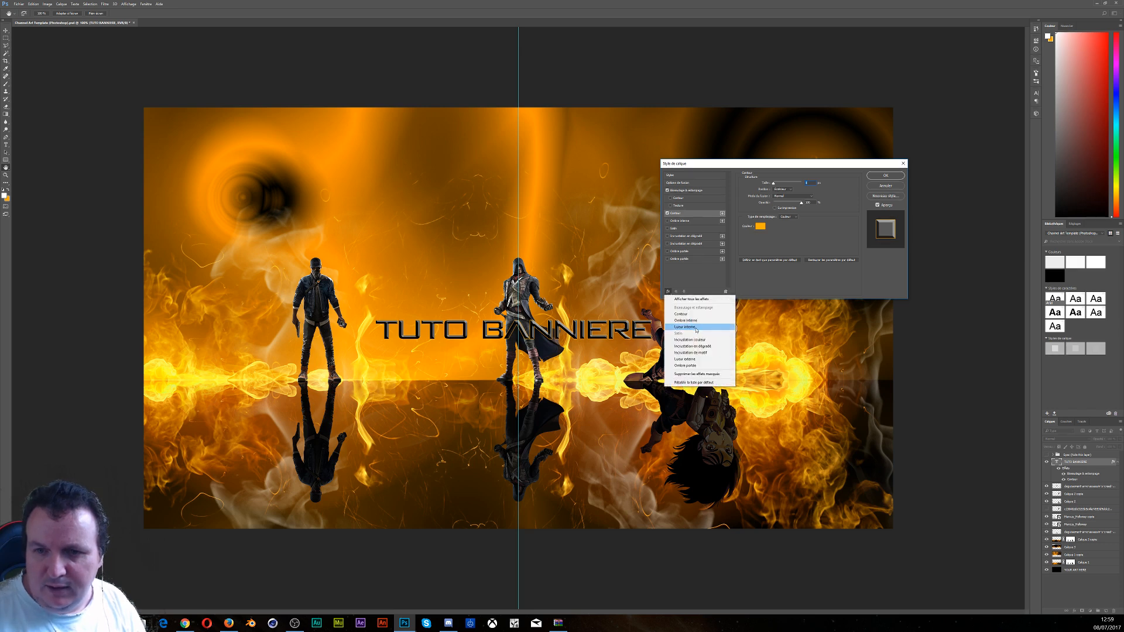
click(691, 360)
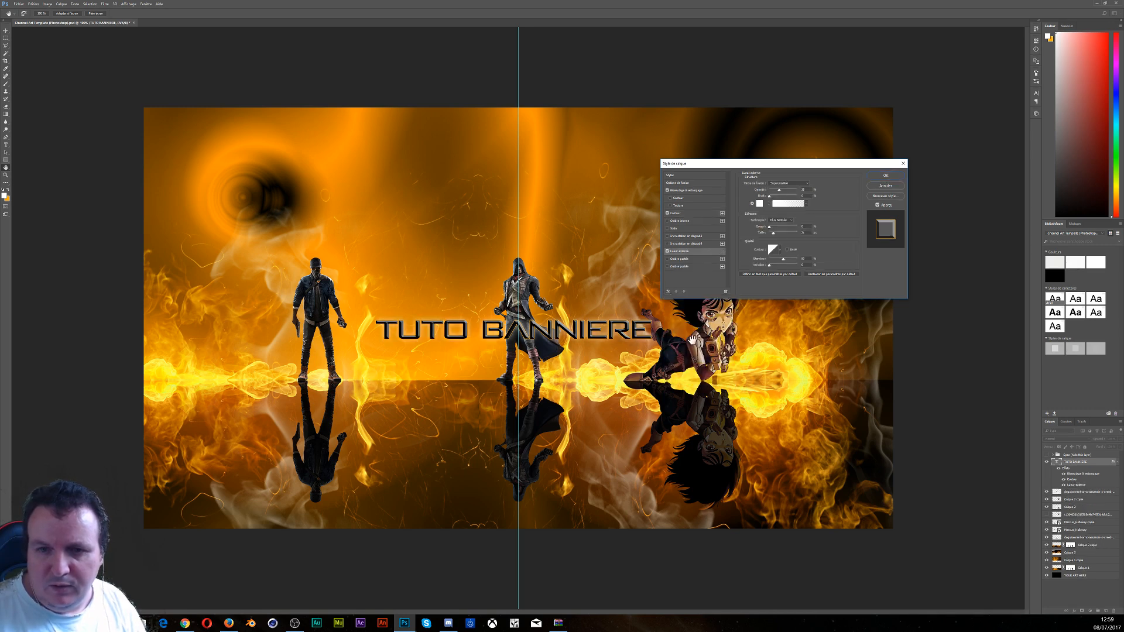
click(760, 203)
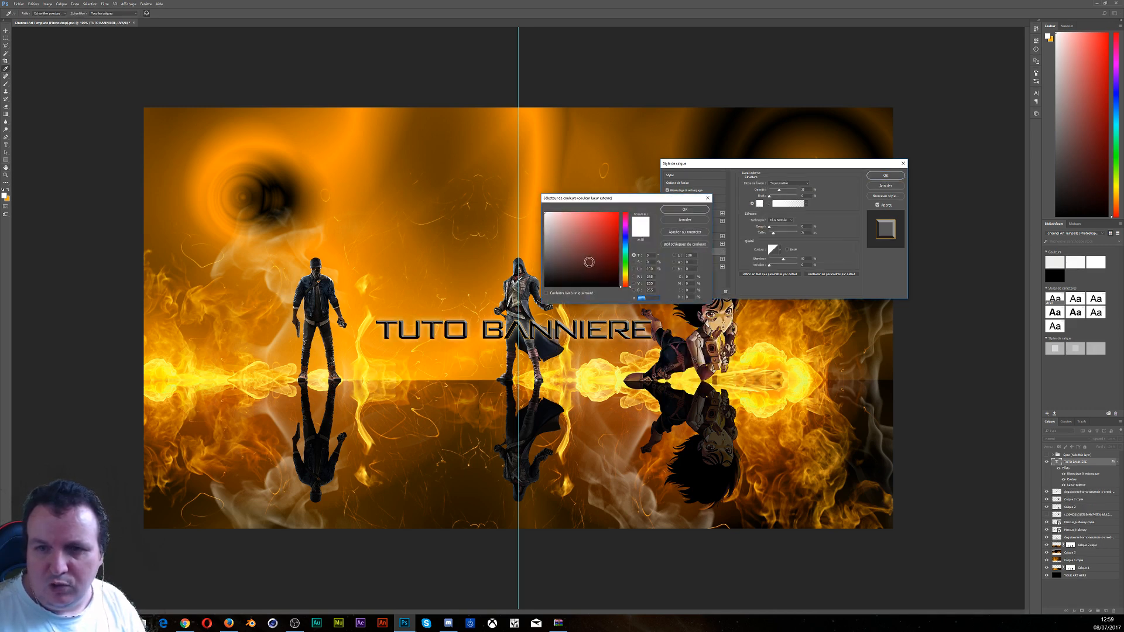
click(627, 278)
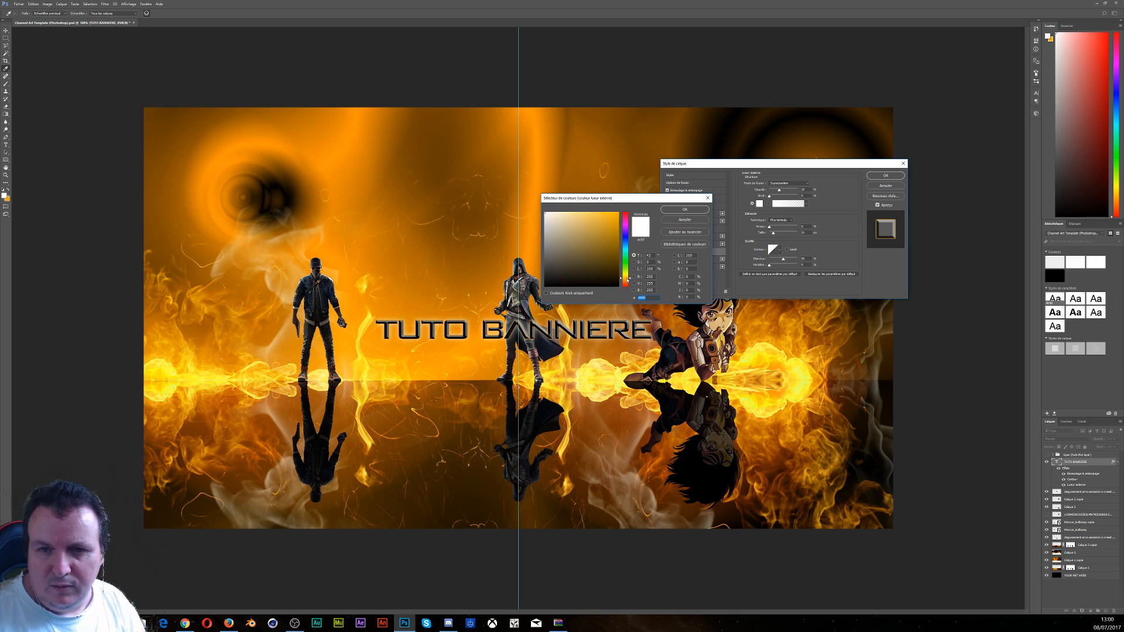
text(ffae00)
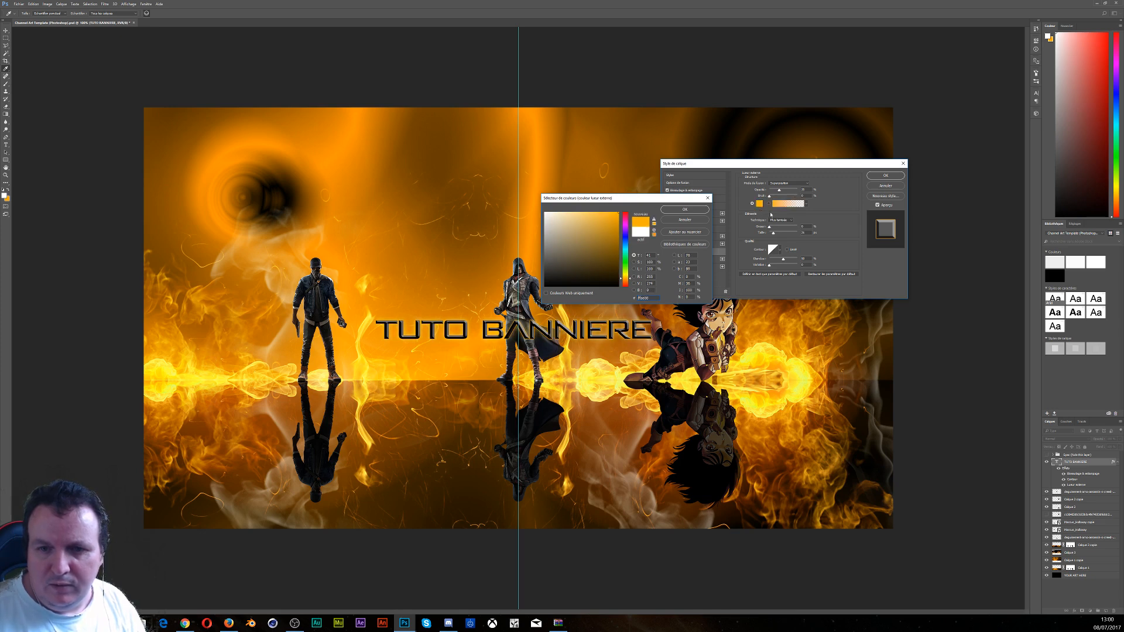
click(889, 176)
click(691, 210)
click(883, 176)
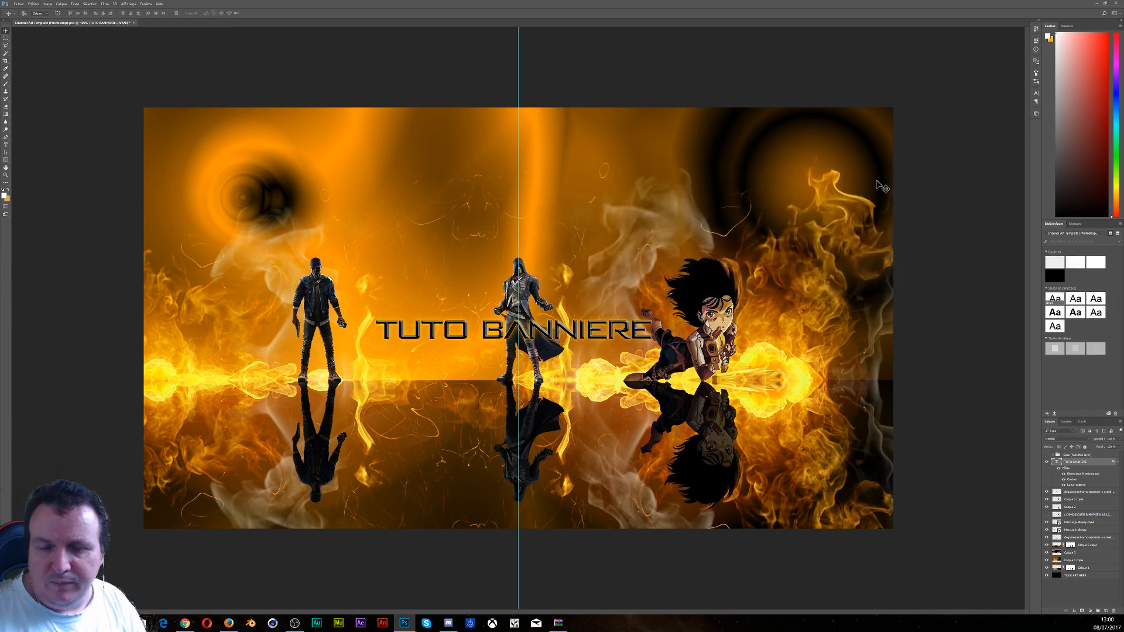